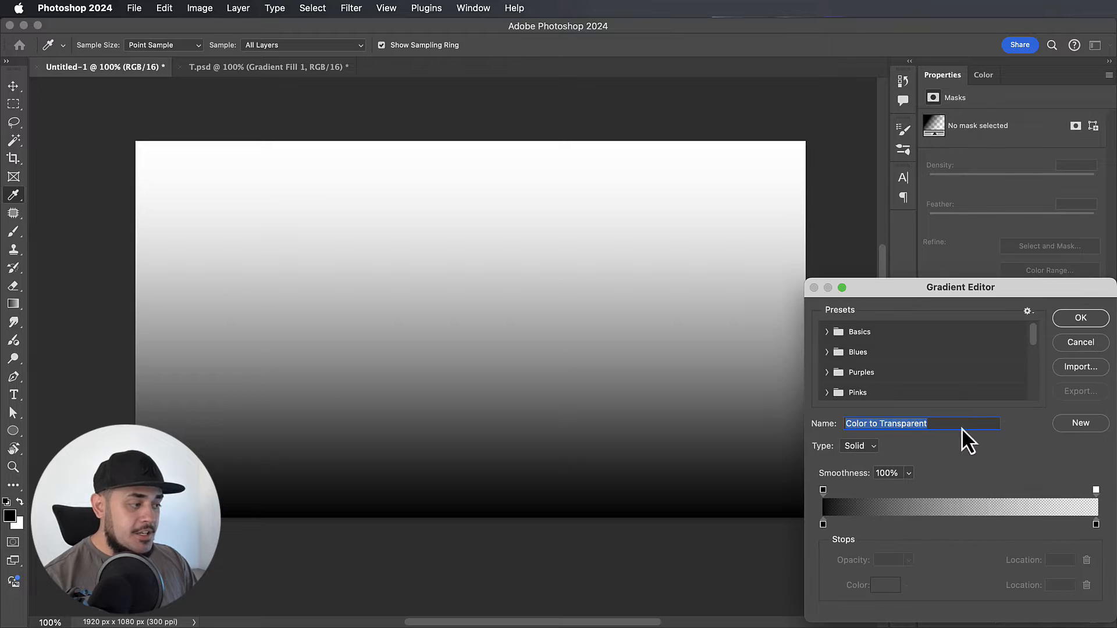
- Remove the gradient's transparent opacity stop, recolour its two end stops orange and red, and confirm the gradient fill
click(1096, 525)
click(823, 524)
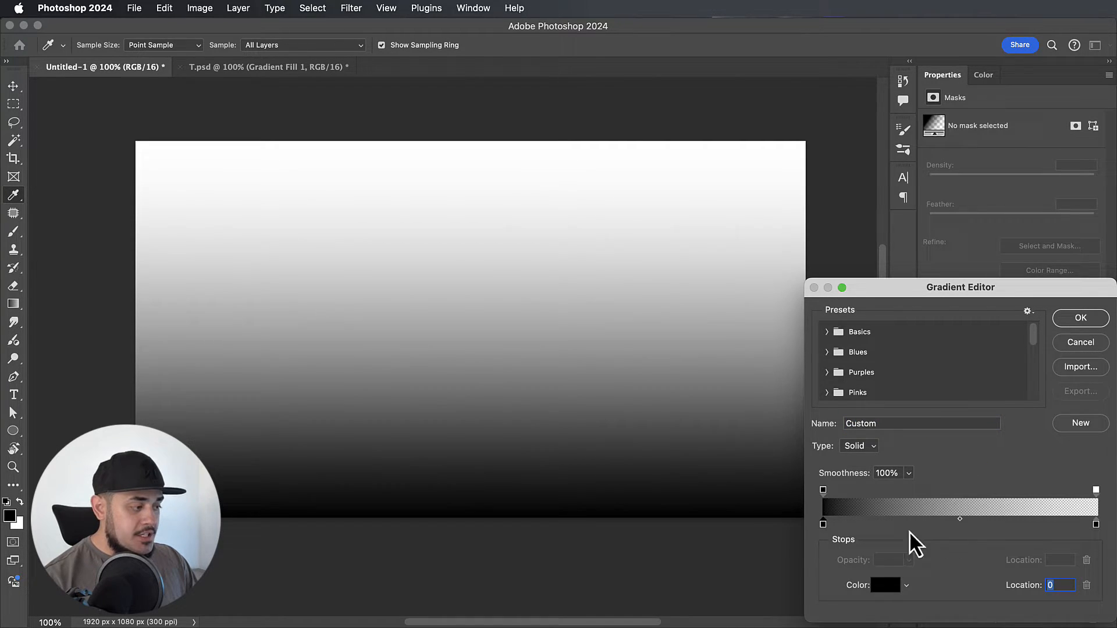
click(1097, 492)
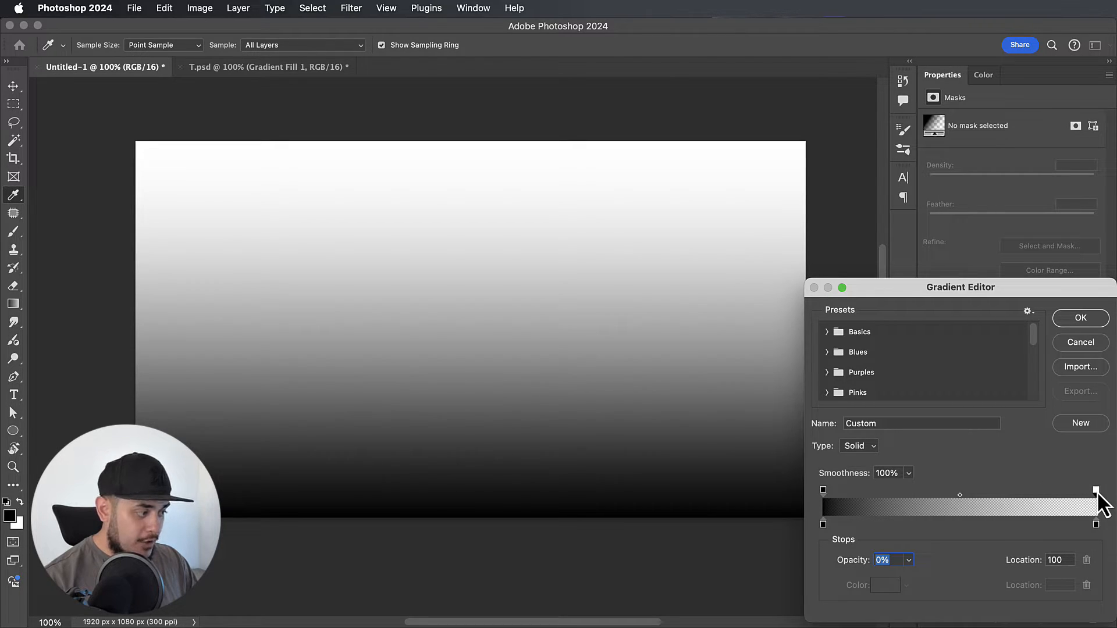
drag(1098, 493, 1089, 452)
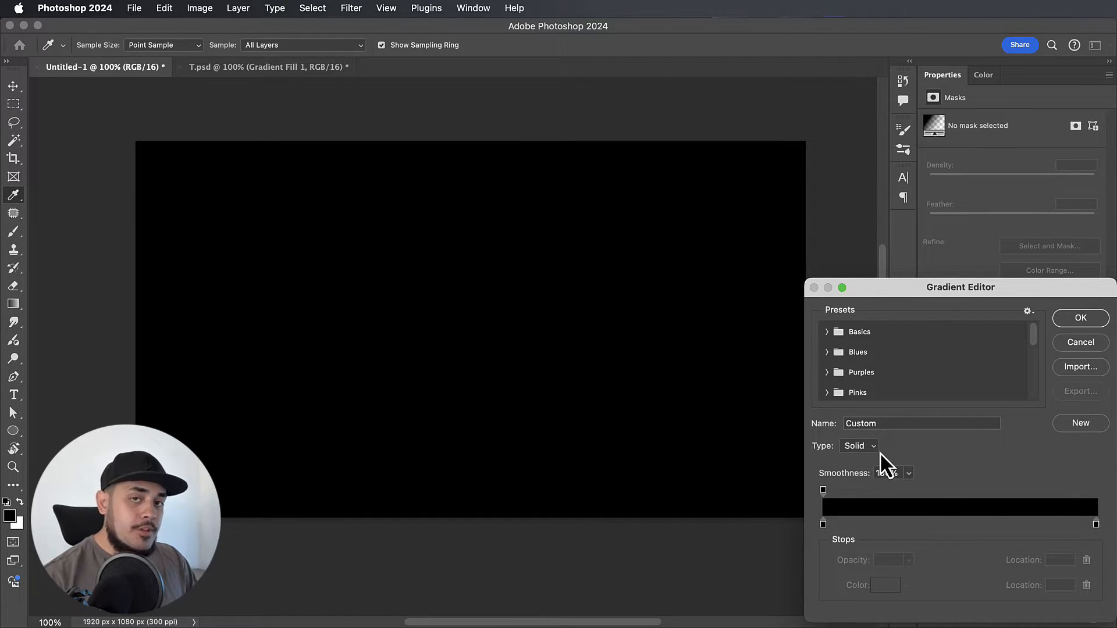
click(823, 525)
click(1096, 525)
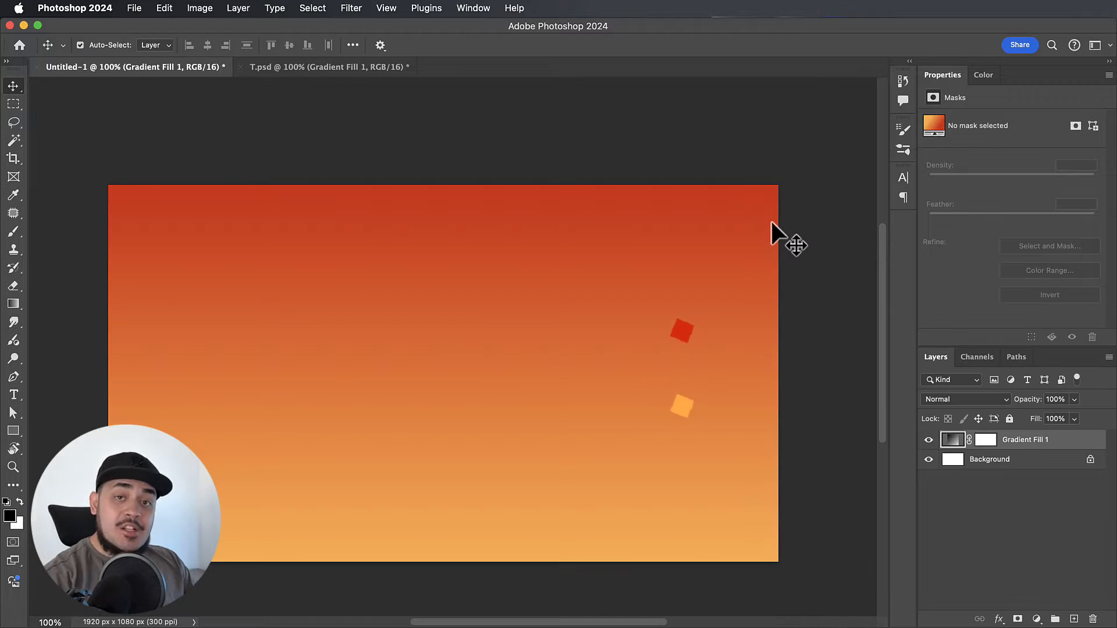
double_click(953, 441)
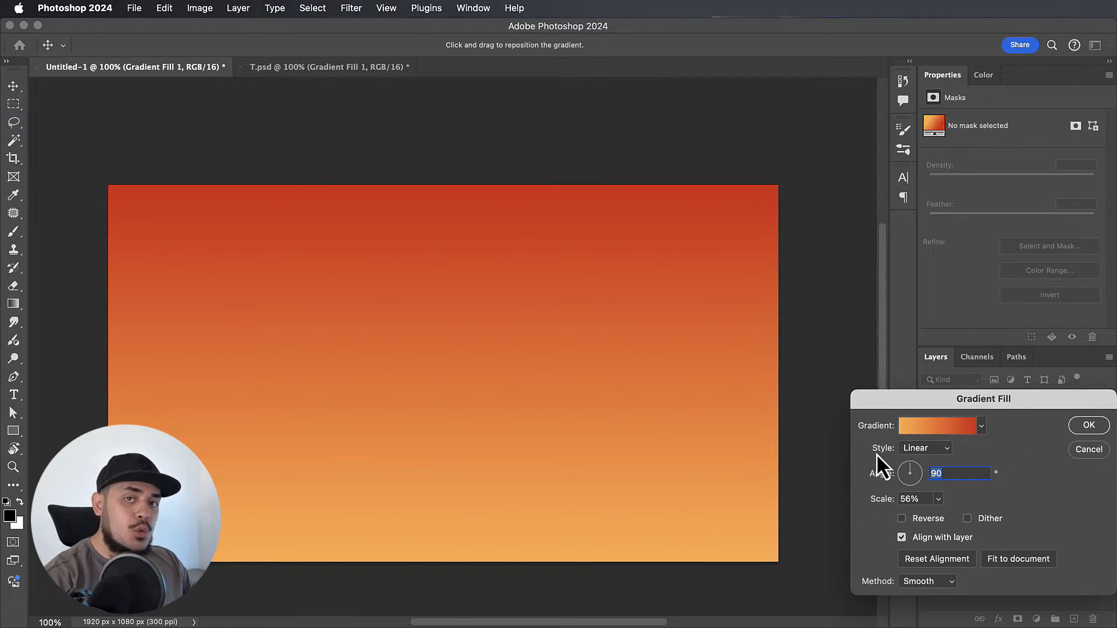
click(1090, 426)
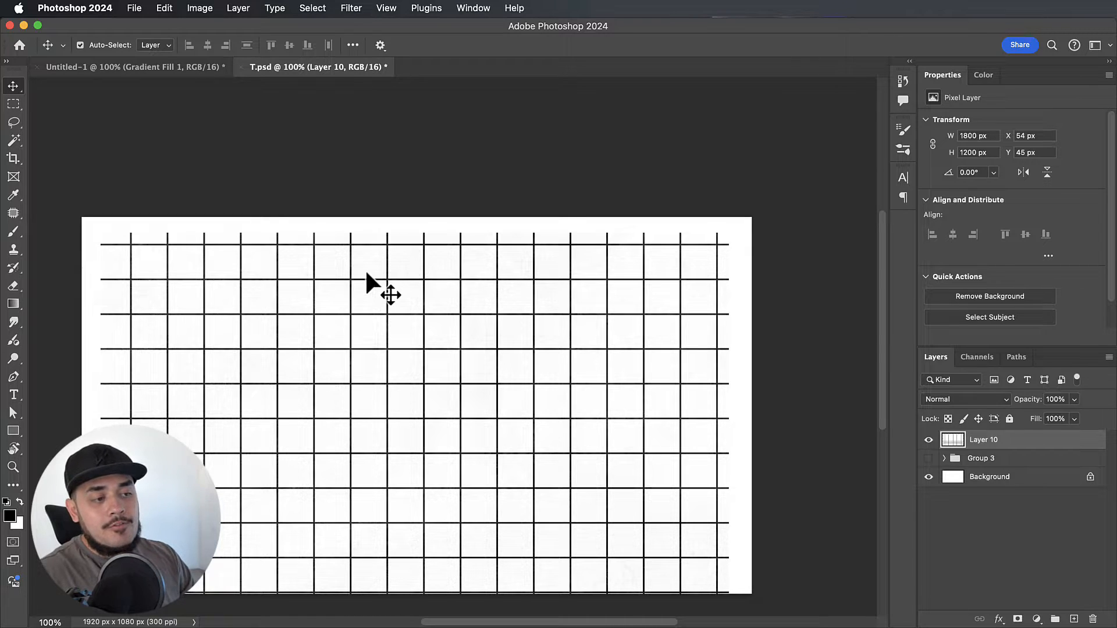
- Copy the black-and-white grid layer from T.psd into the Untitled-1 document and move it over the gradient
drag(365, 269, 200, 72)
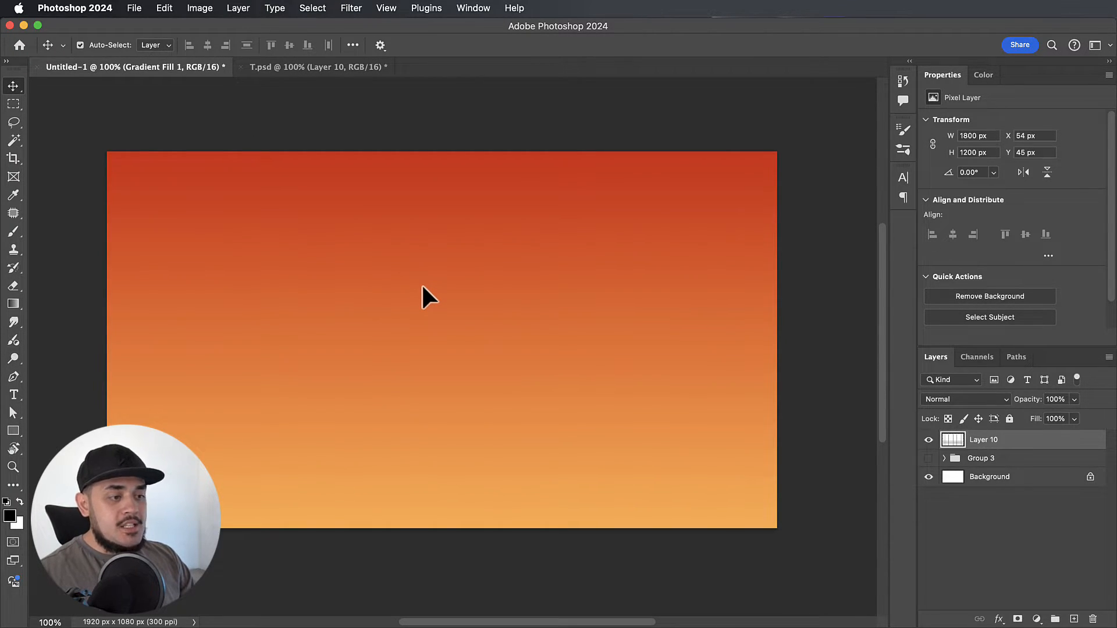
drag(421, 283, 422, 284)
scroll(496, 274, down, 4)
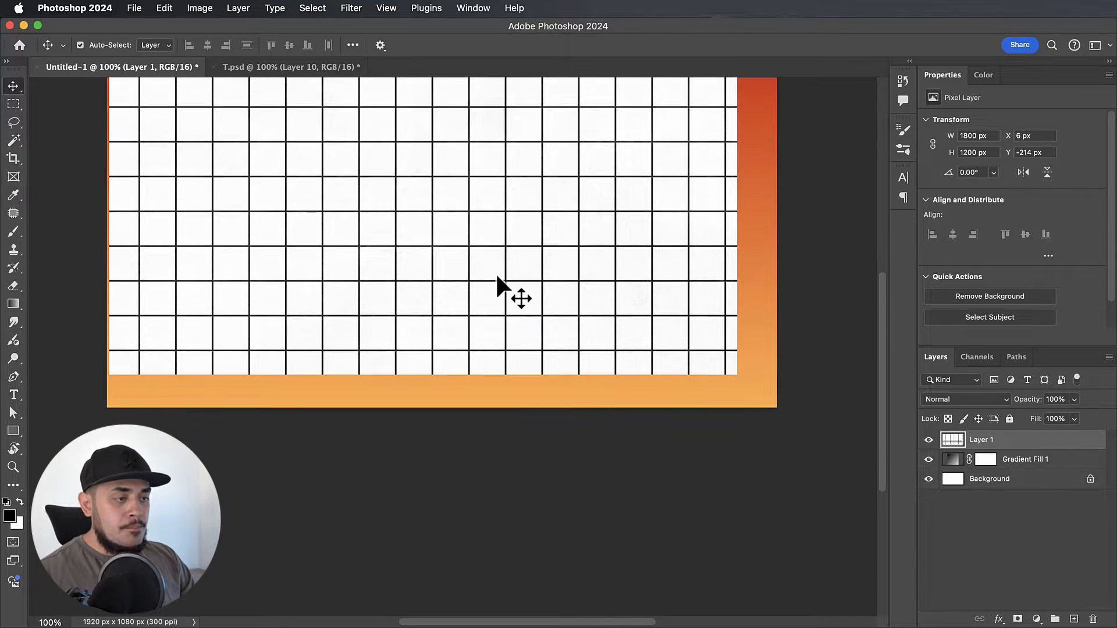
scroll(497, 276, up, 2)
drag(366, 203, 290, 311)
- Scale the grid layer proportionally to about 115.64% and position it to cover the whole canvas
key(ctrl+t)
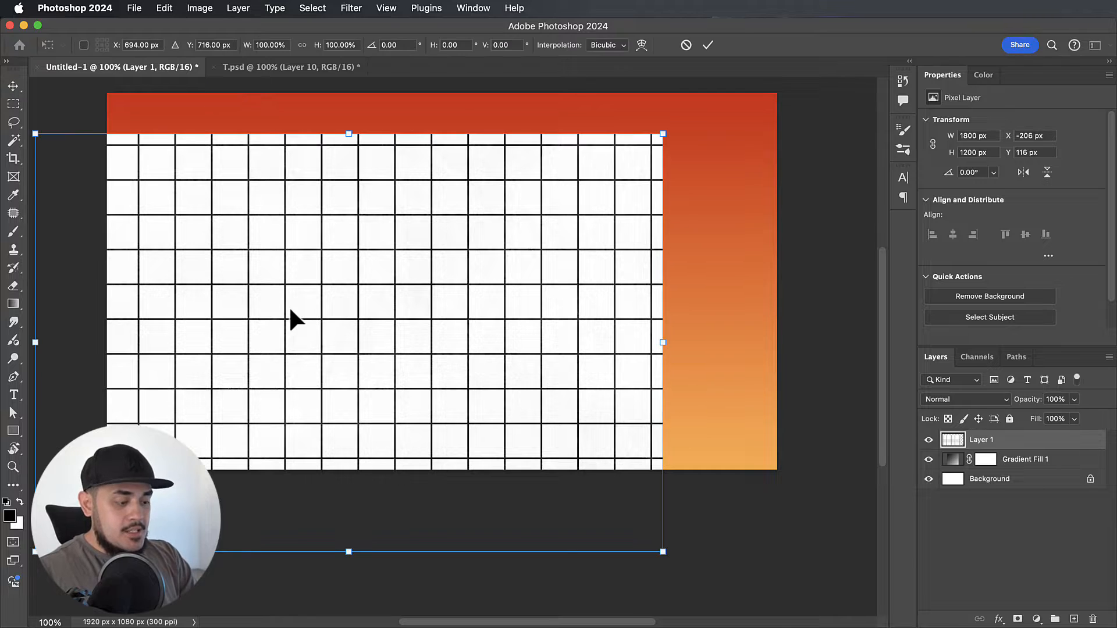
key(super+minus)
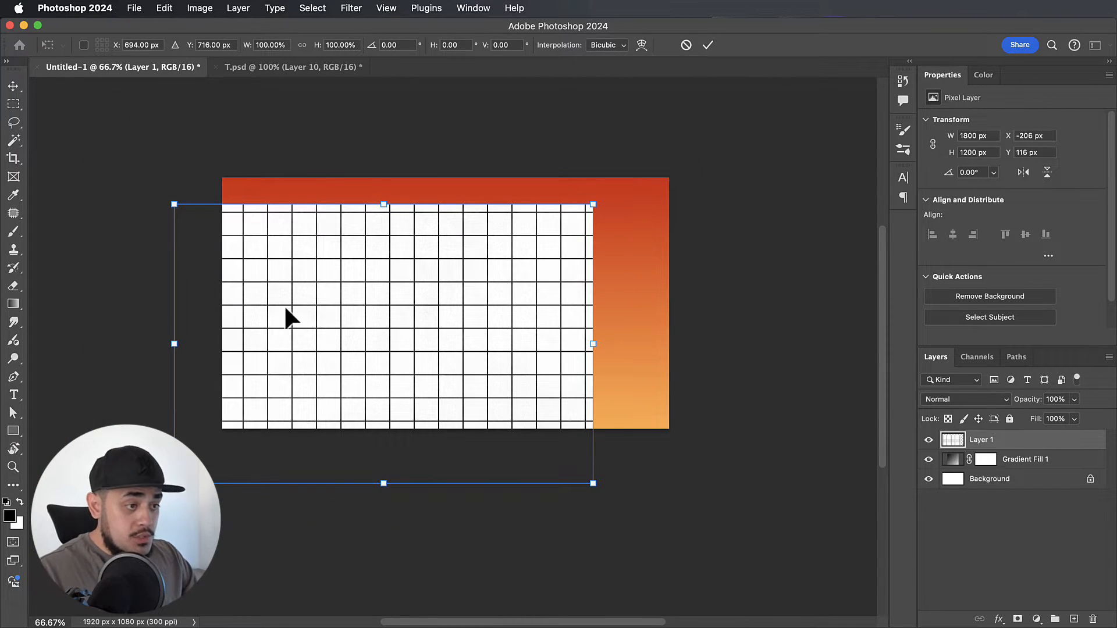
drag(594, 203, 615, 185)
drag(539, 283, 580, 269)
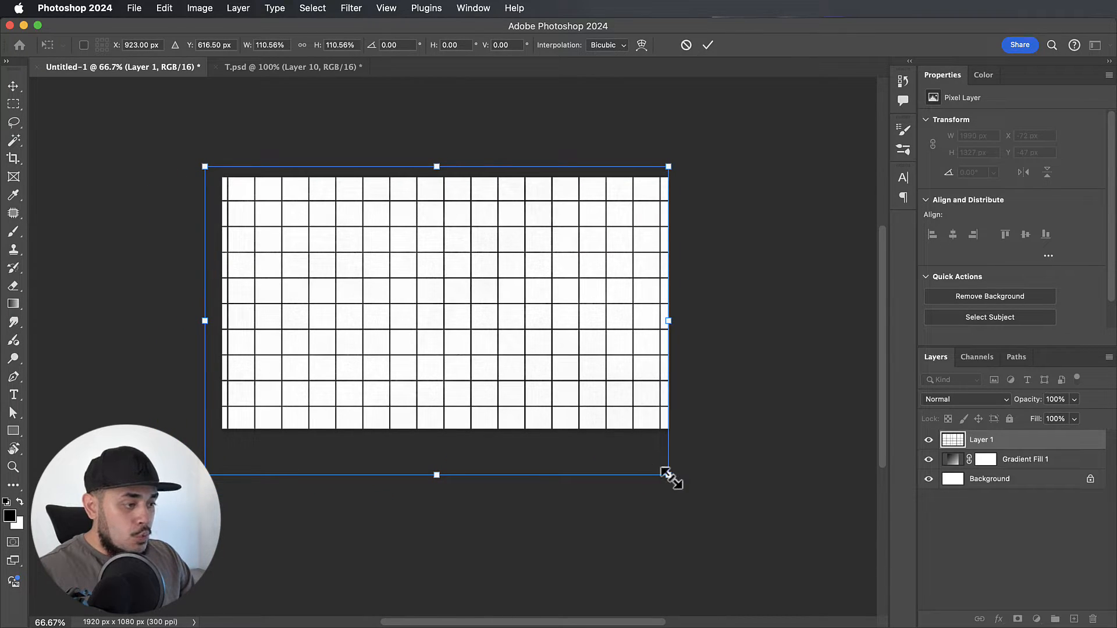
drag(670, 477, 679, 483)
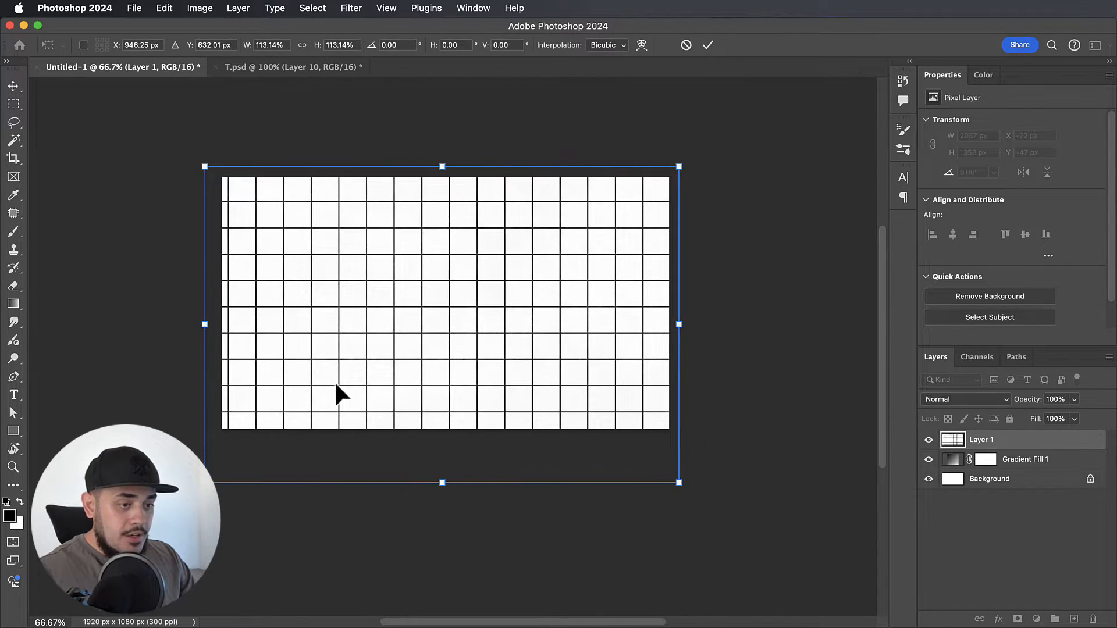
drag(401, 338, 378, 334)
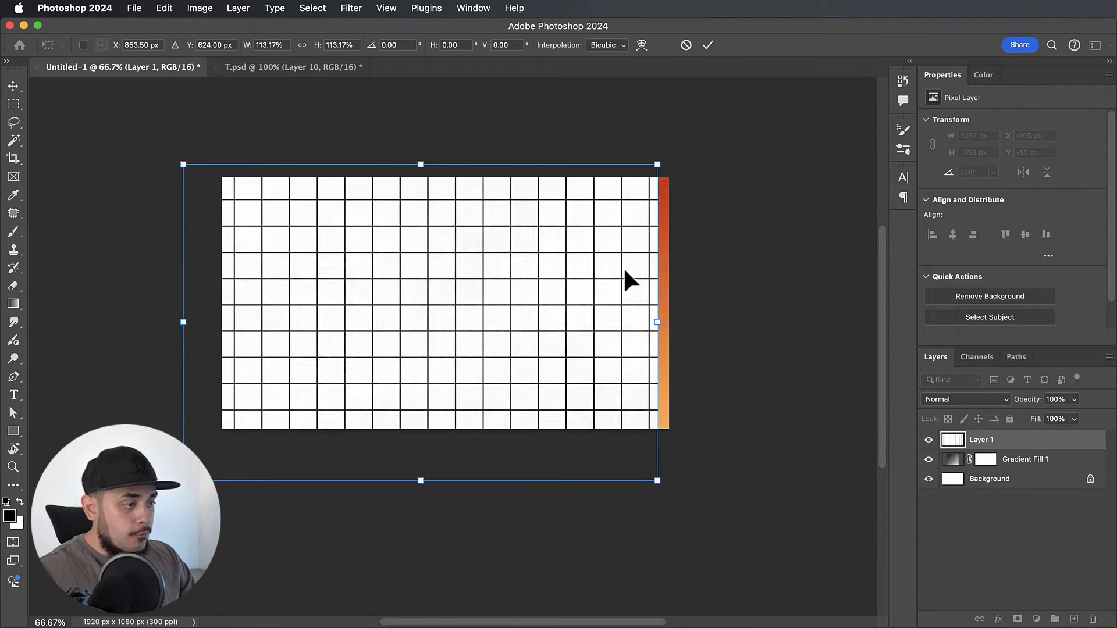
drag(649, 264, 663, 272)
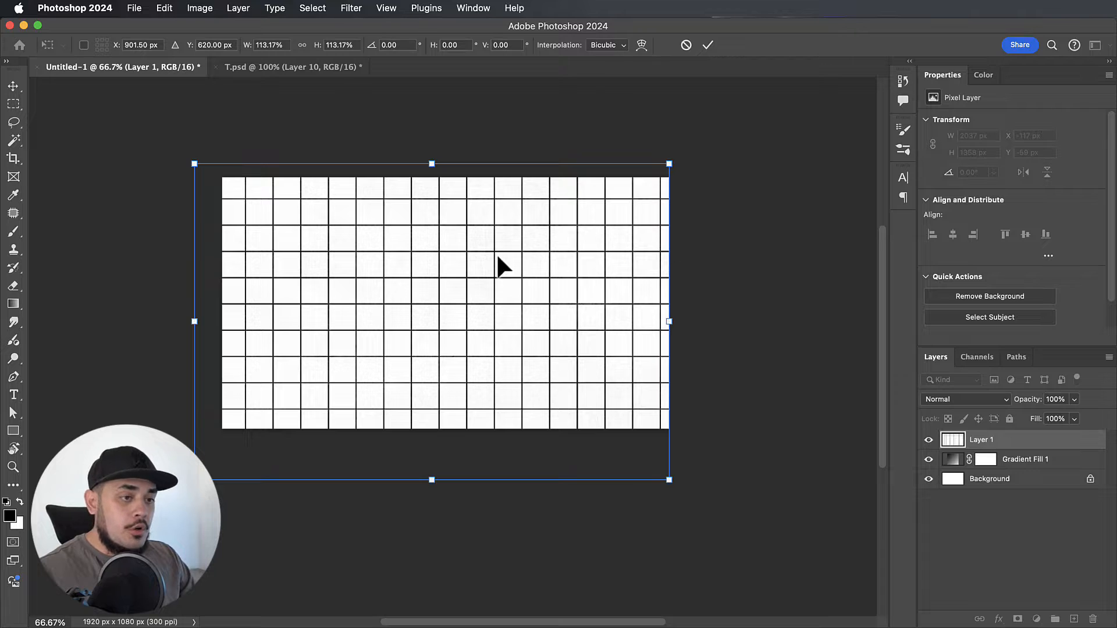
drag(671, 482, 679, 487)
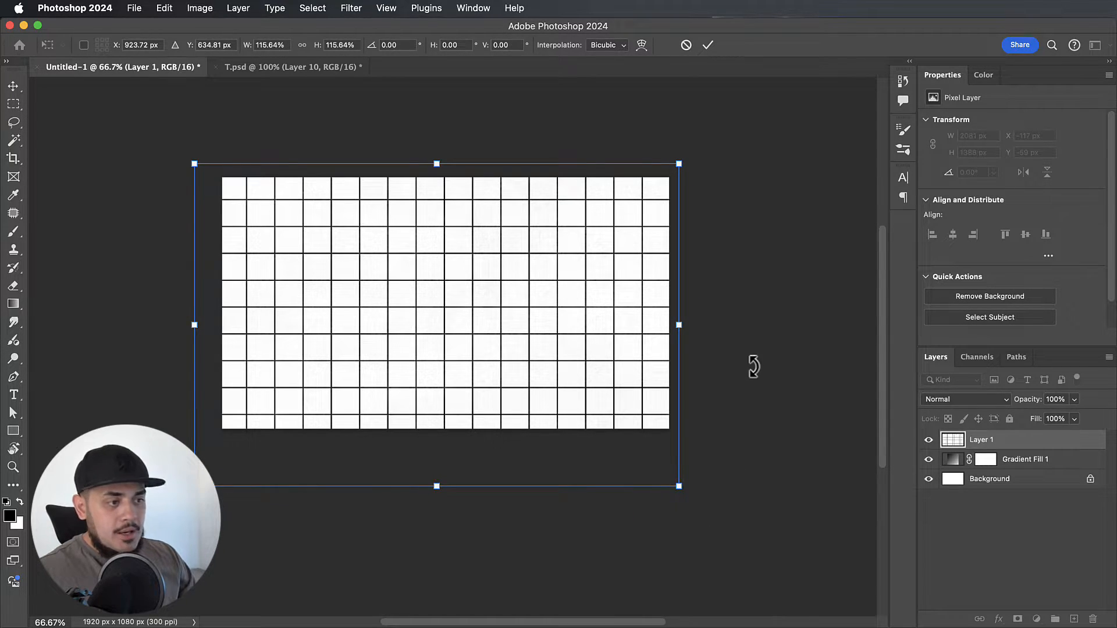
key(shift+Right)
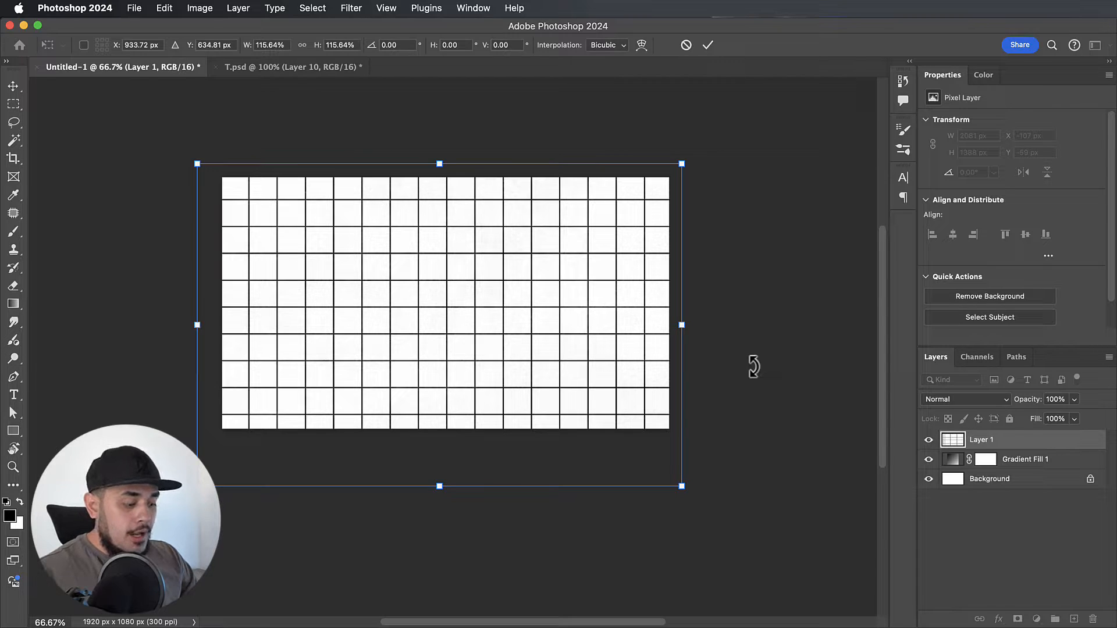
key(Return)
- Set the grid layer's blend mode to Screen and lower its opacity
key(super+plus)
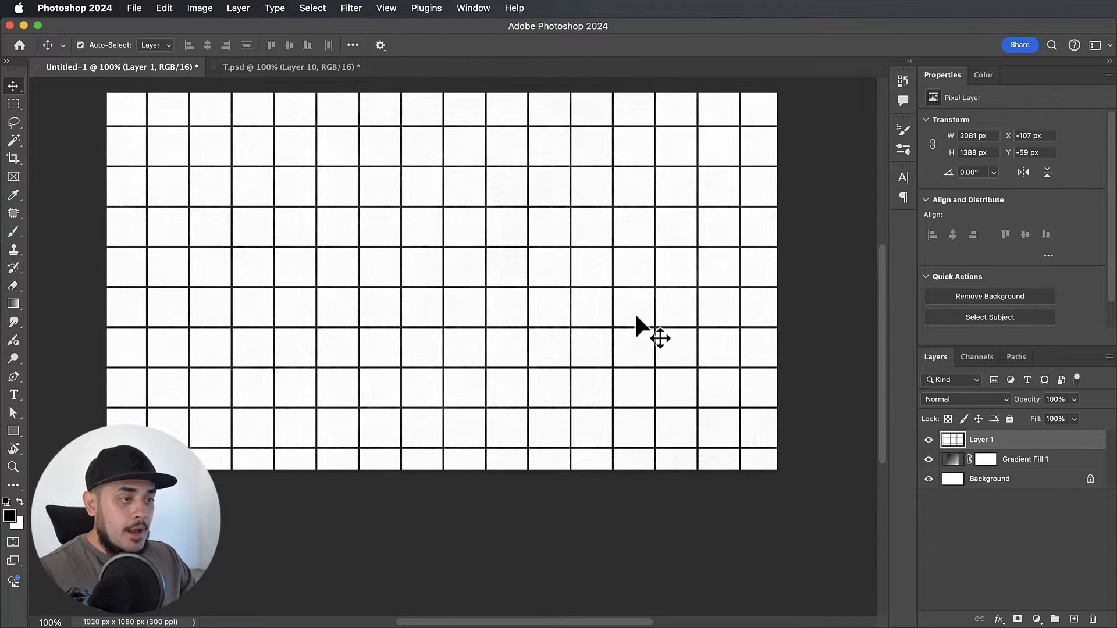
scroll(635, 314, up, 2)
click(1003, 400)
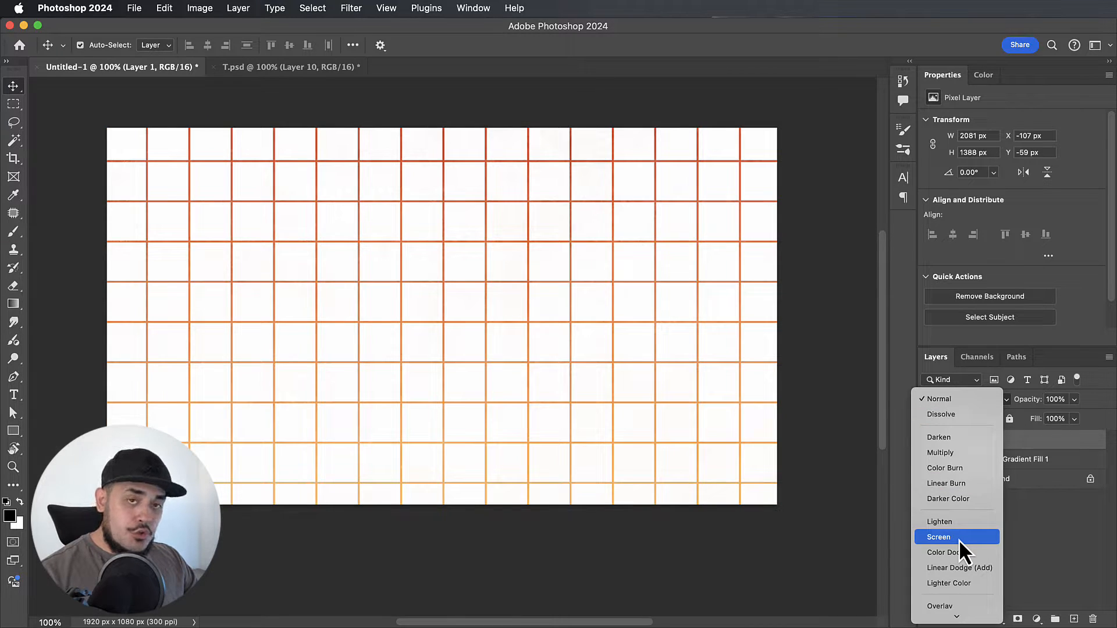
click(959, 539)
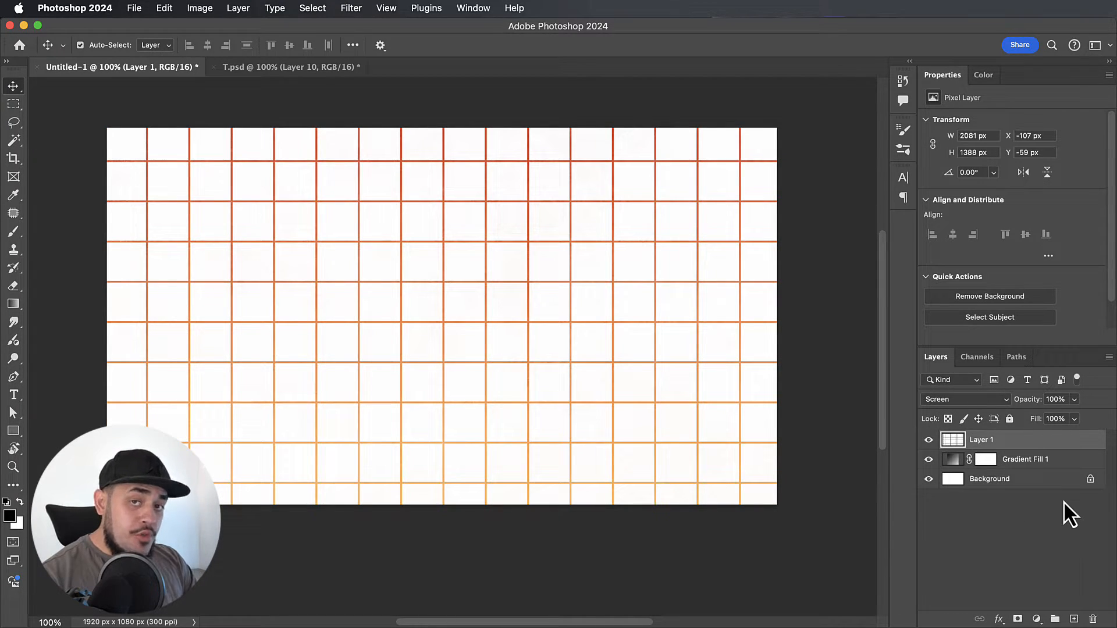
mouse_move(1035, 401)
mouse_down()
mouse_move(1000, 402)
mouse_move(1035, 401)
mouse_move(1026, 401)
mouse_up()
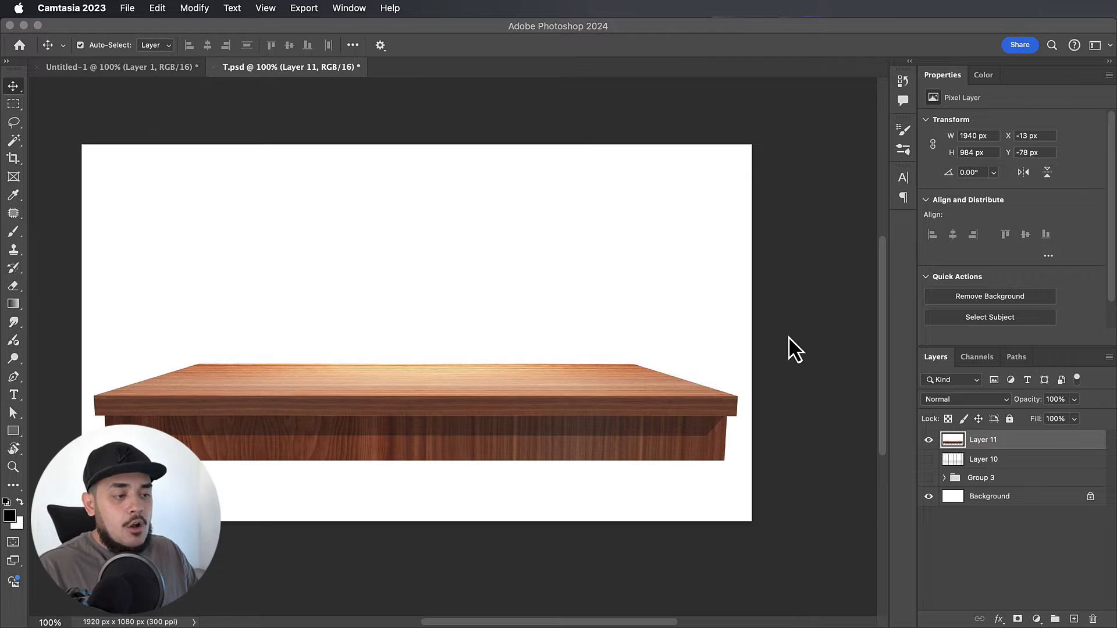
- Copy the wooden table layer from T.psd into the Untitled-1 document and place it centrally near the canvas bottom
click(352, 396)
drag(288, 348, 524, 365)
scroll(367, 221, down, 2)
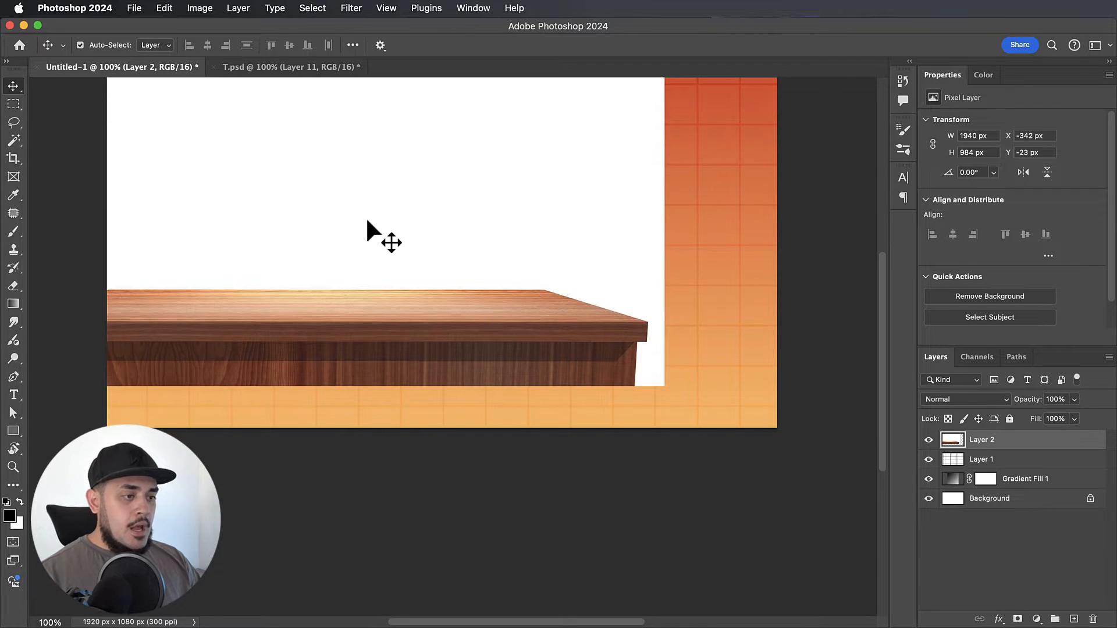
drag(368, 220, 476, 244)
scroll(476, 245, up, 2)
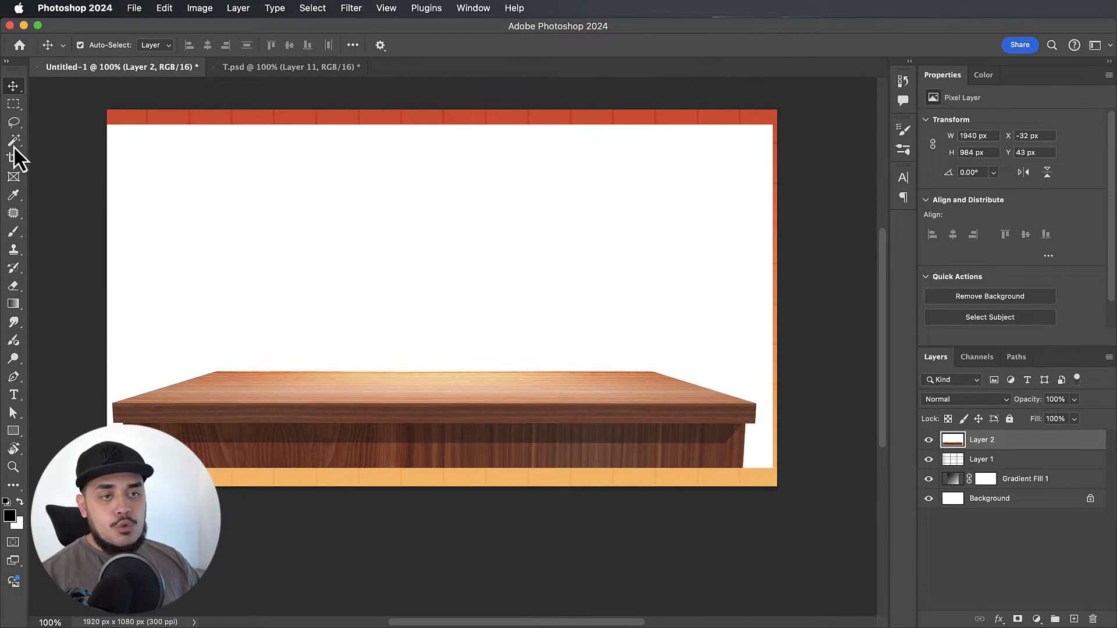
- Select the white area around the table with the Magic Wand, delete it, and clear the selection
click(13, 142)
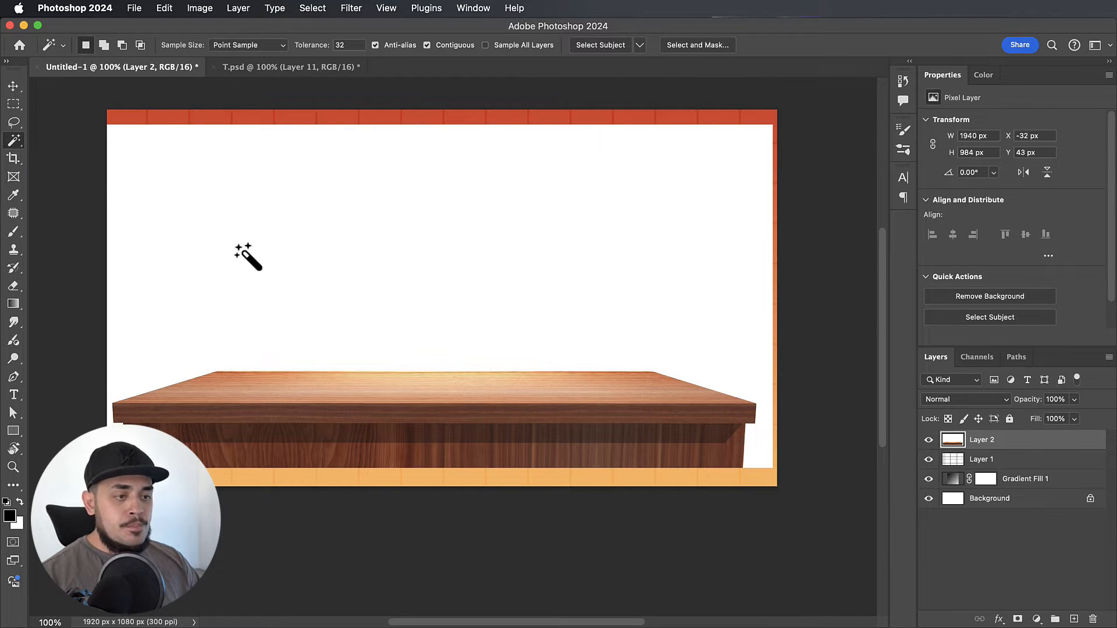
click(386, 278)
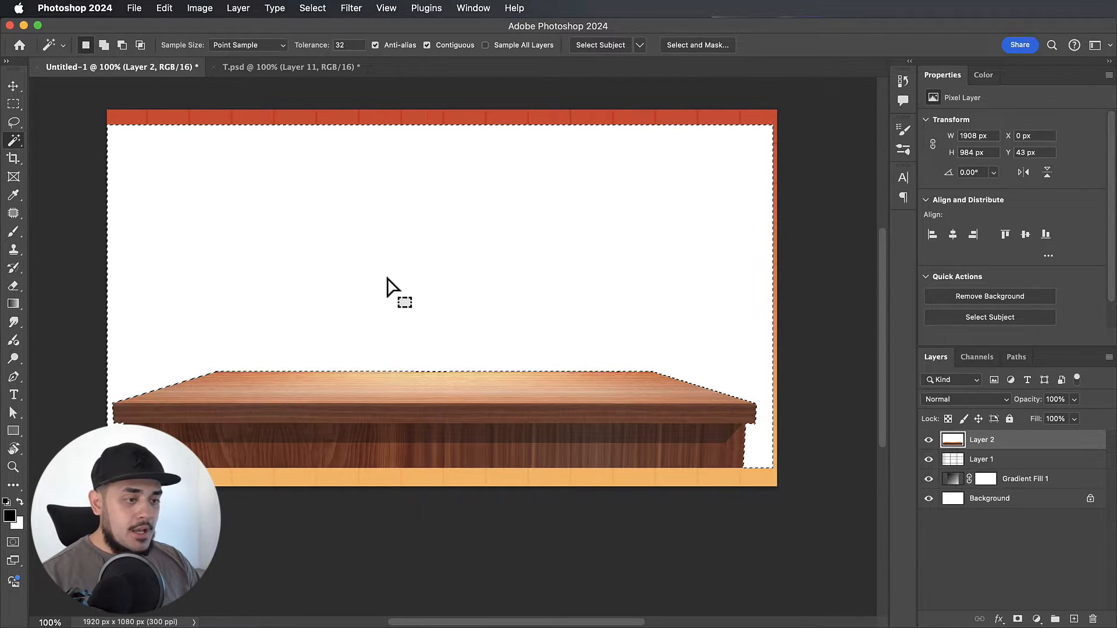
key(Delete)
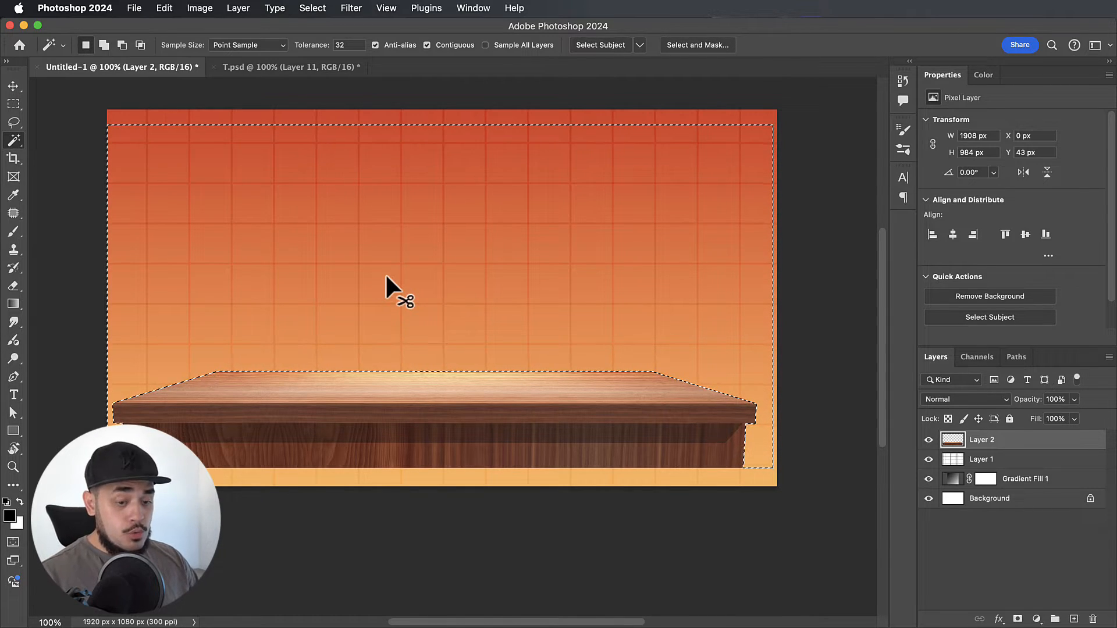
key(super+d)
key(v)
- Lower the table slightly with Free Transform and stretch it horizontally to about 118.70% so it spans the canvas
key(super+minus)
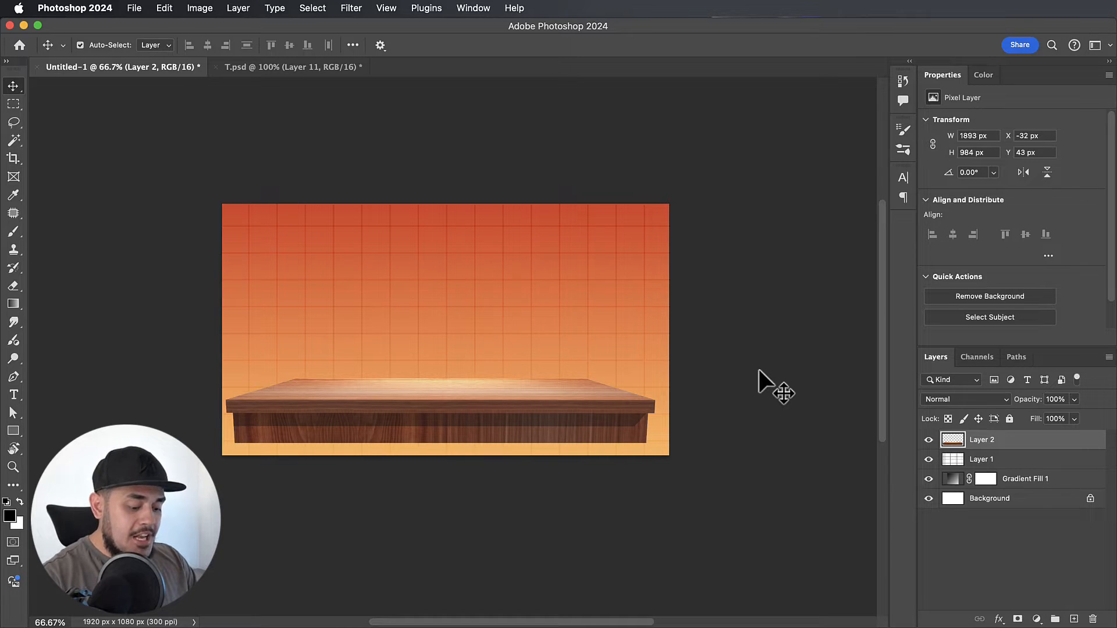
key(super+plus)
scroll(756, 369, down, 2)
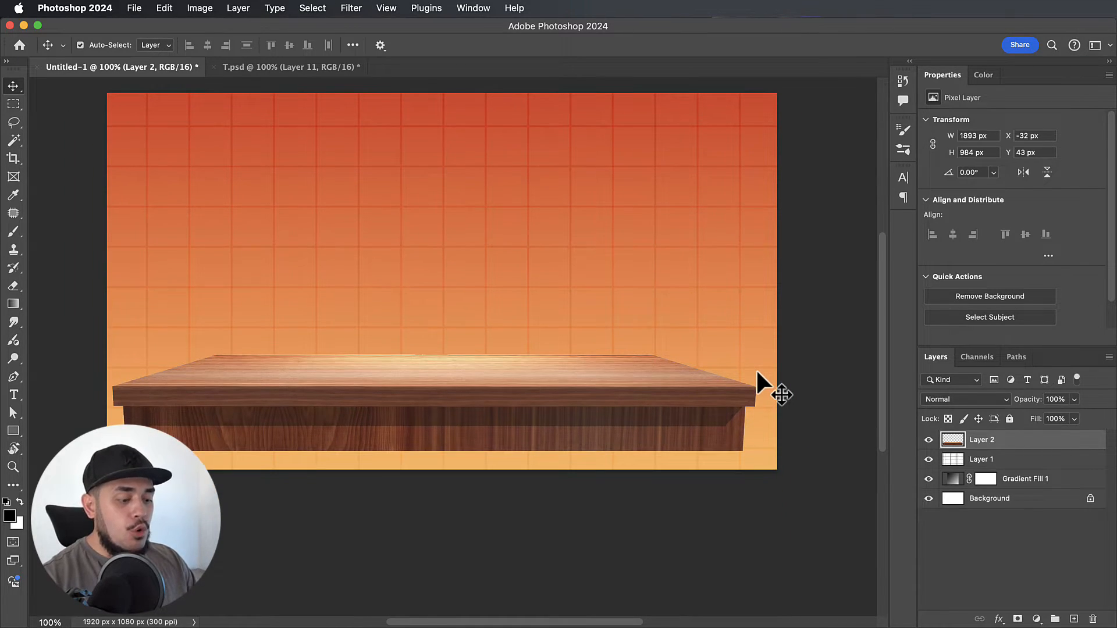
key(super+t)
scroll(758, 373, down, 3)
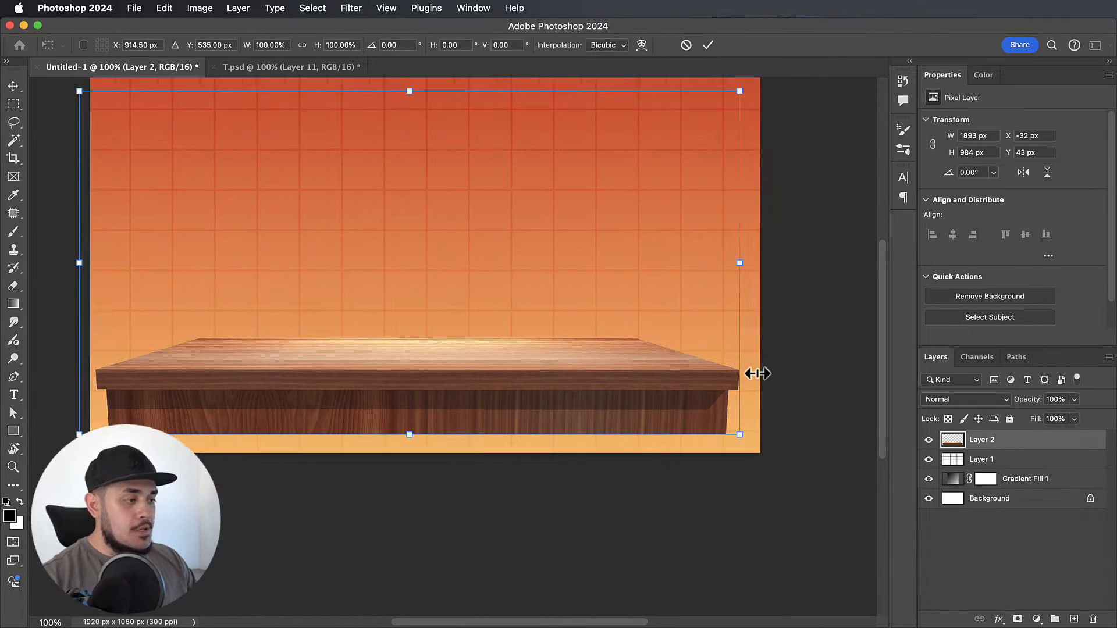
scroll(758, 373, left, 2)
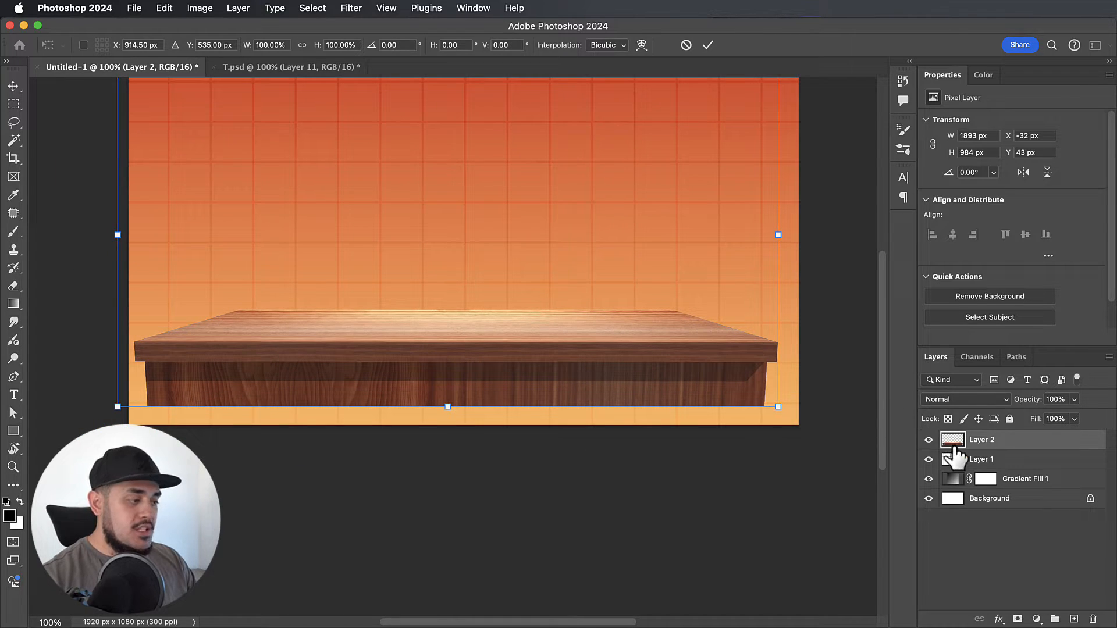
drag(579, 344, 576, 355)
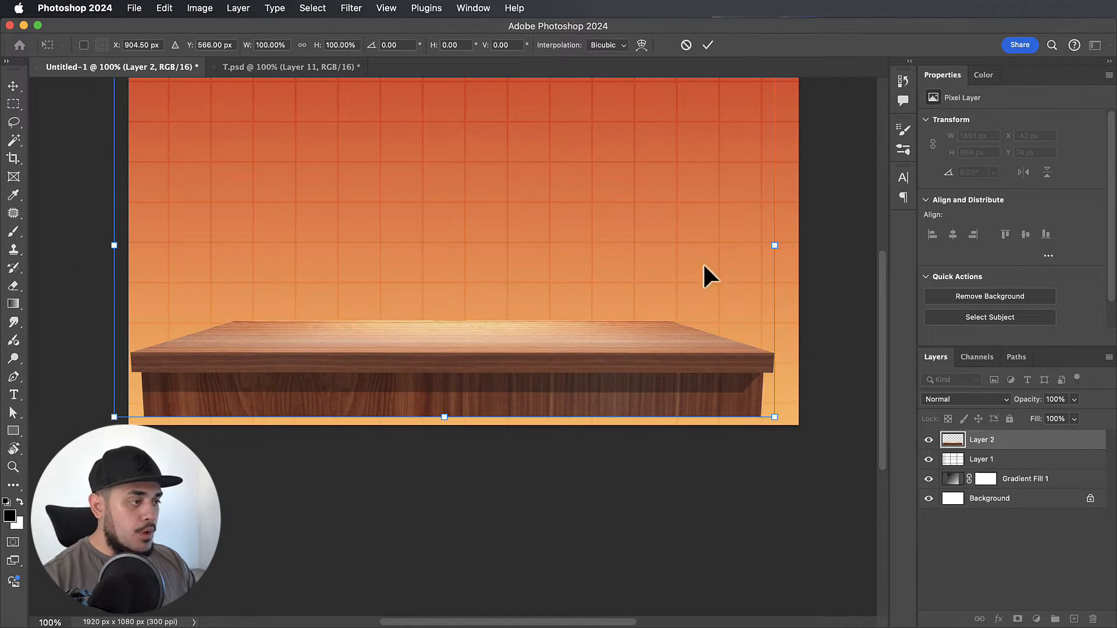
drag(775, 246, 845, 245)
drag(110, 246, 61, 245)
key(super+minus)
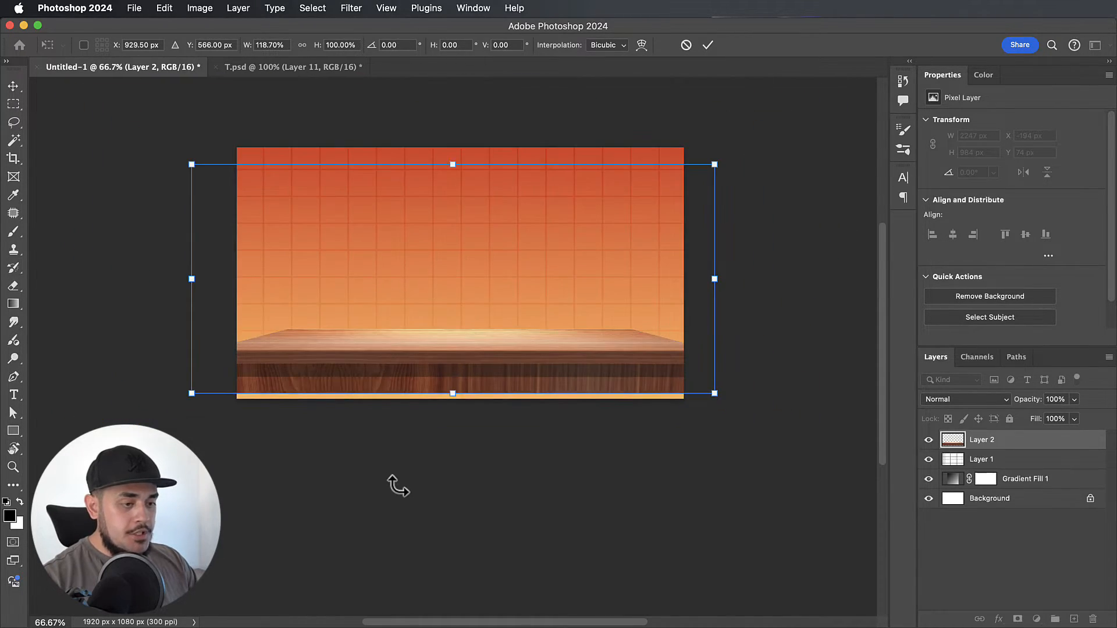
- Widen the table layer further on both sides to about 2844 px and move it down to the canvas's bottom edge
scroll(399, 482, up, 1)
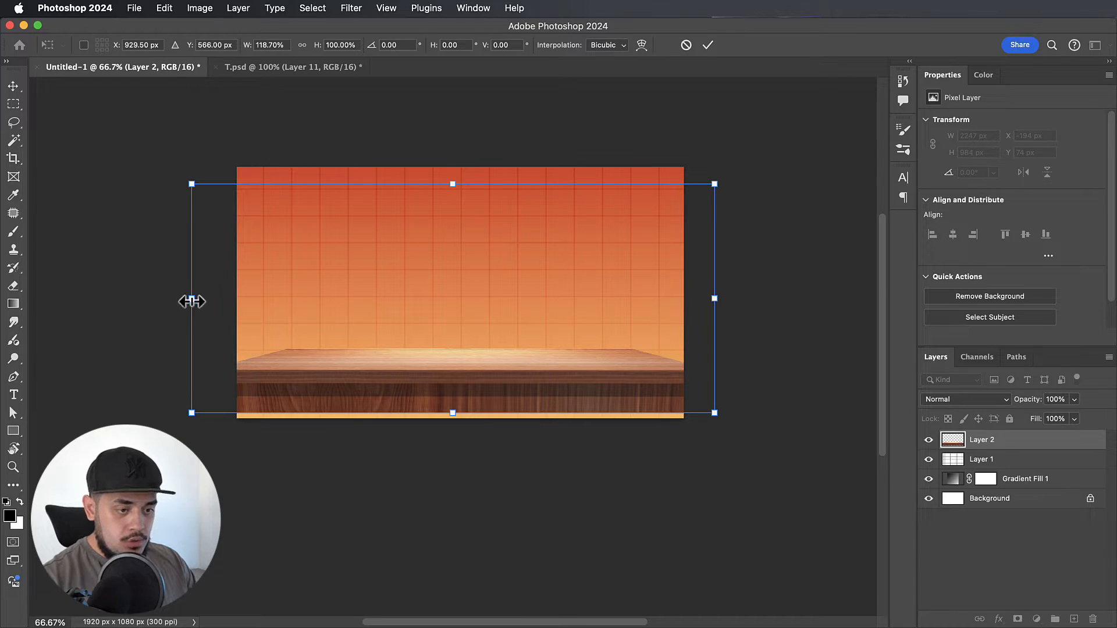
drag(191, 298, 126, 299)
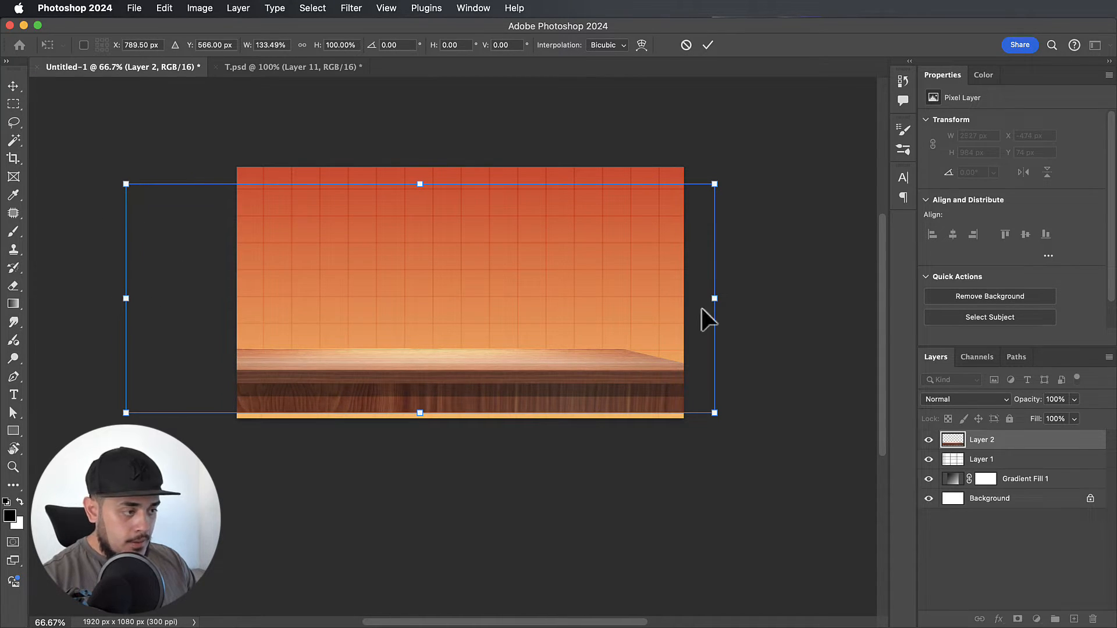
drag(715, 298, 788, 299)
key(Return)
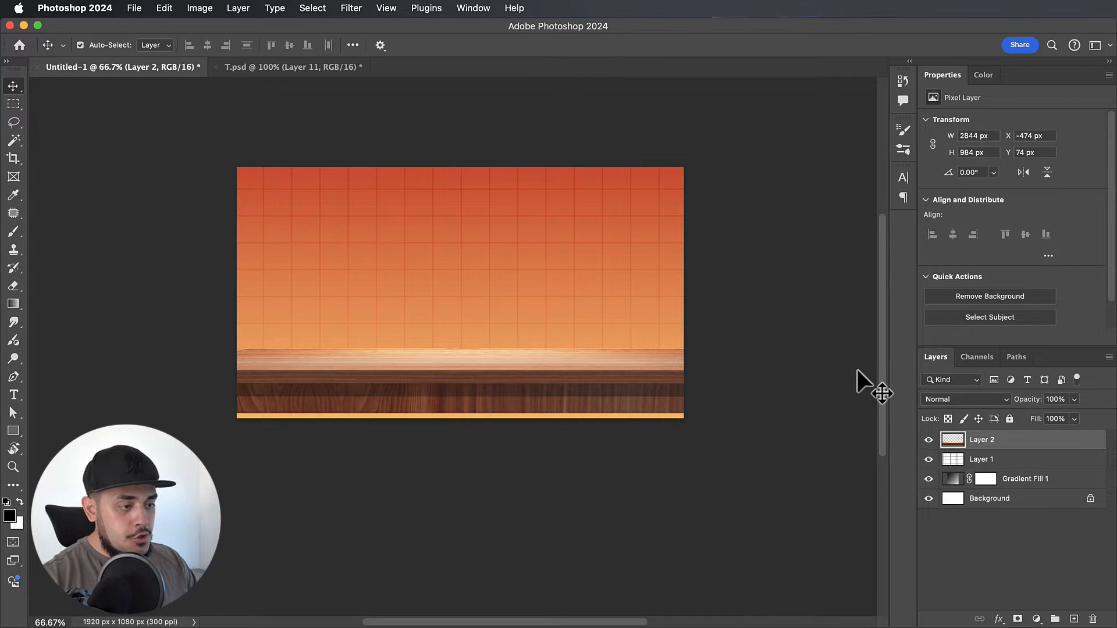
drag(556, 387, 553, 425)
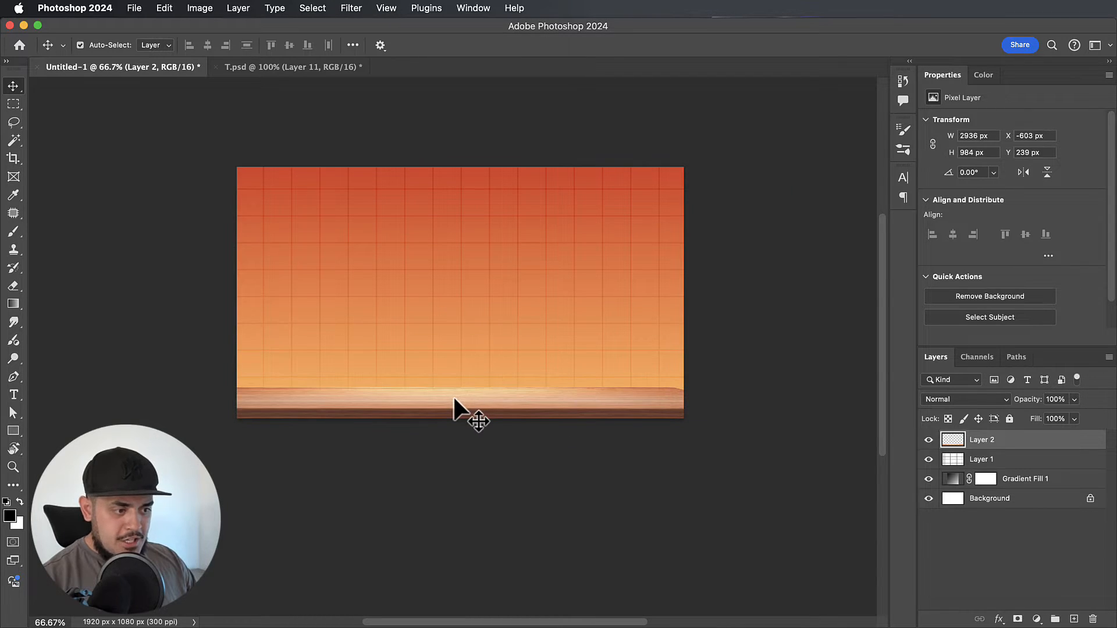
- Move the table layer down to about Y 277 px and stretch it horizontally to about 101.66% with Free Transform
drag(454, 401, 456, 407)
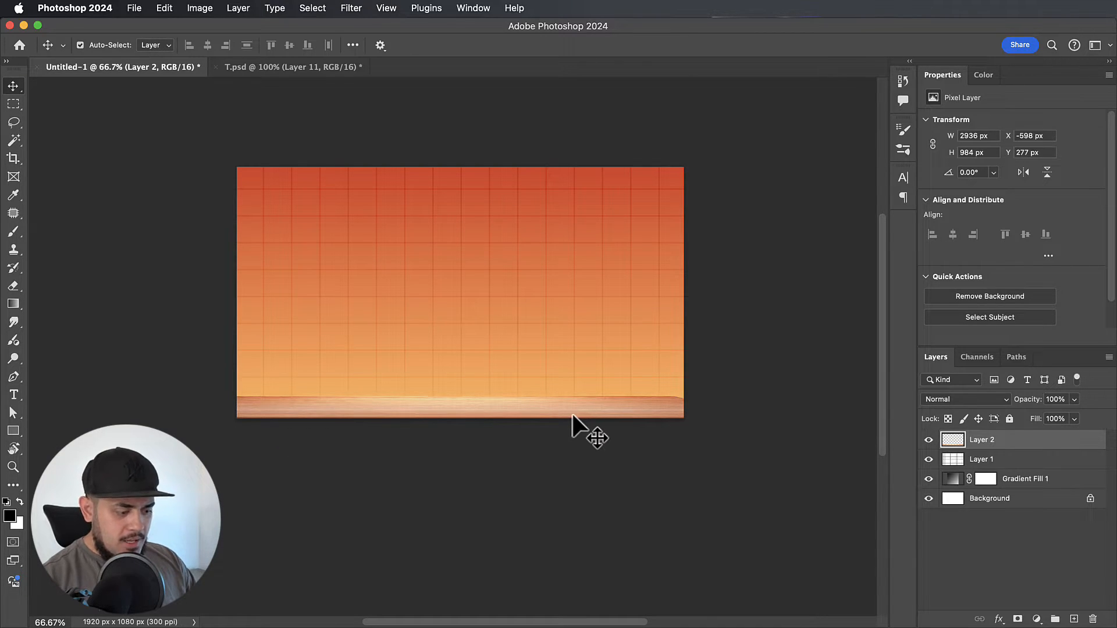
key(super+t)
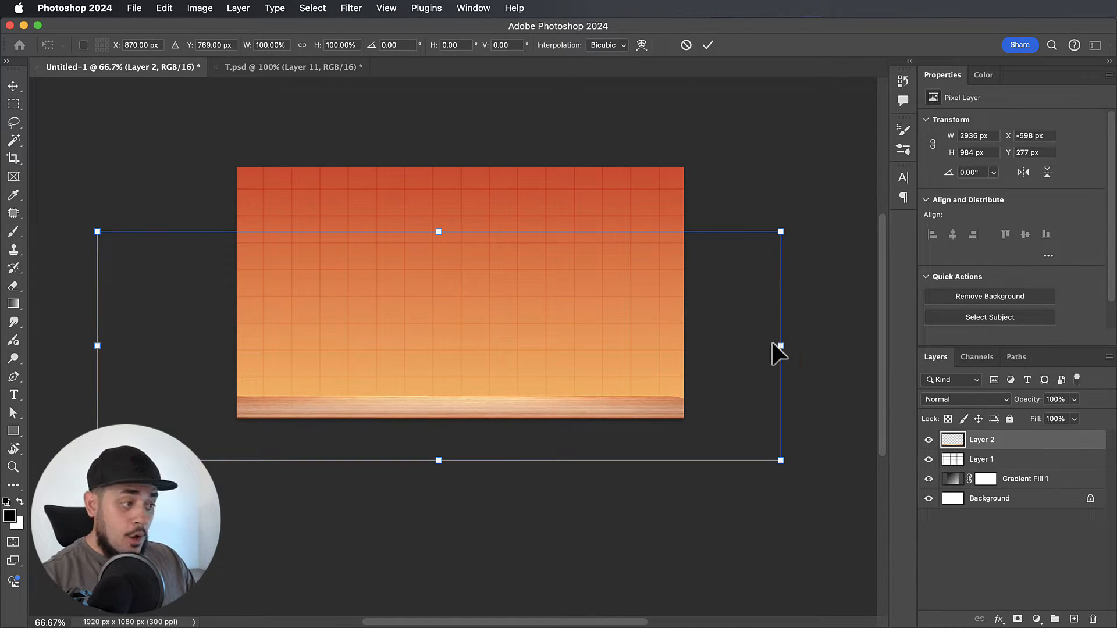
drag(775, 346, 788, 344)
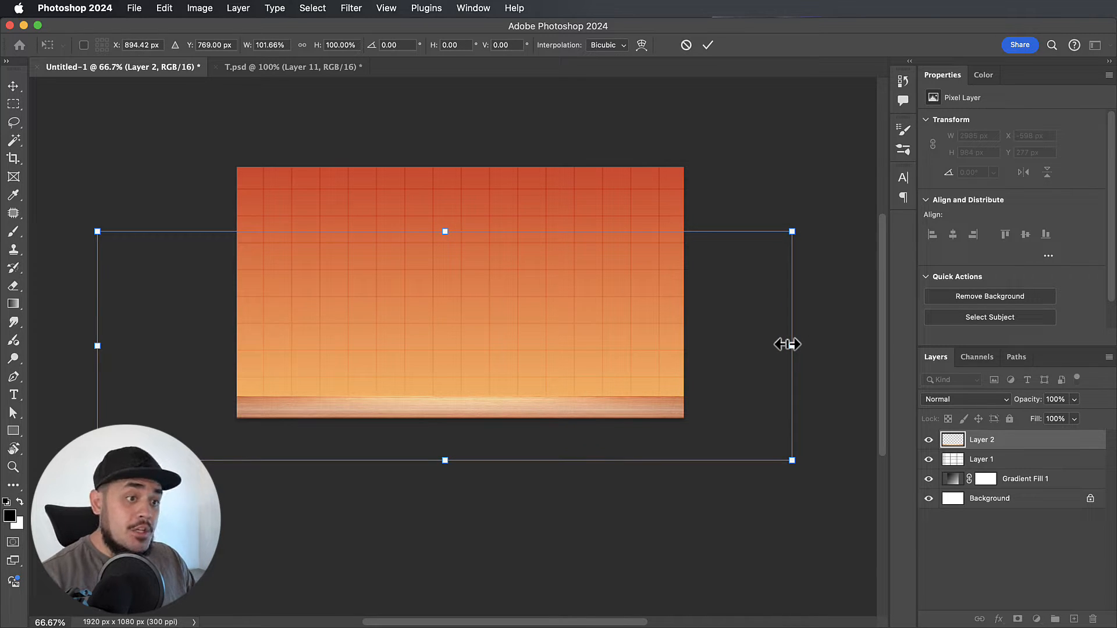
key(Return)
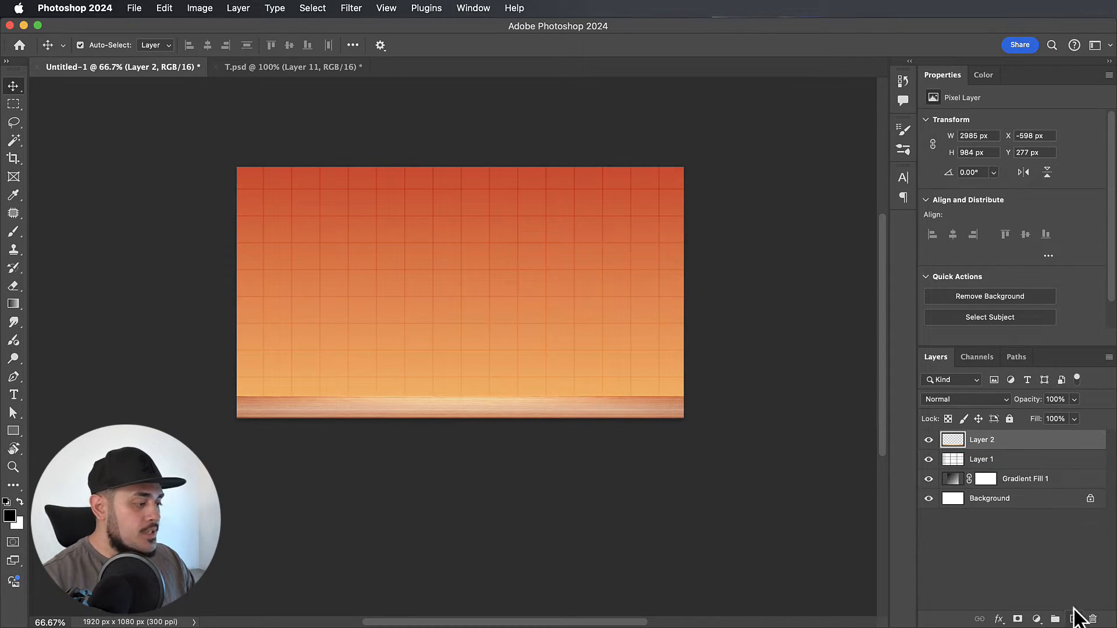
- Add a Hue/Saturation adjustment layer above the table layer and clip it to the table
click(1035, 621)
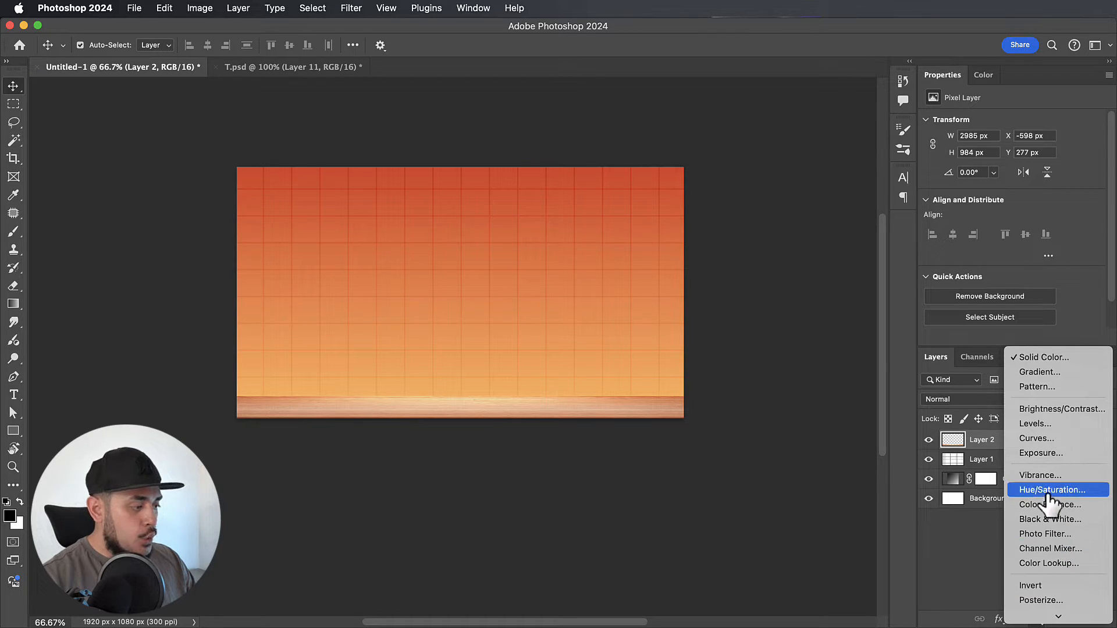
click(1051, 492)
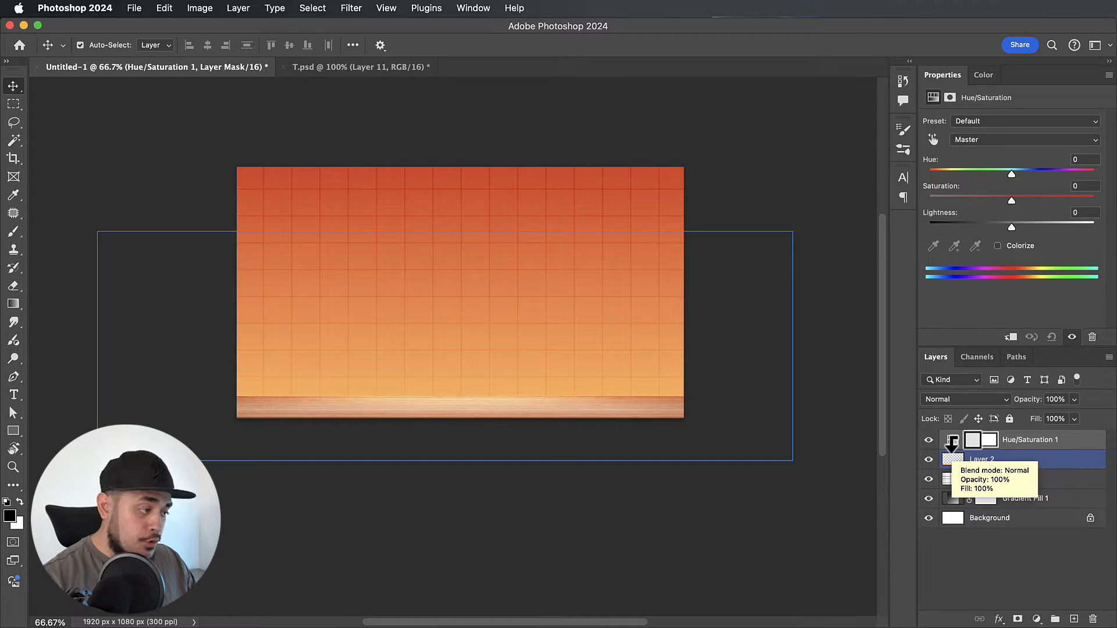
alt+click(952, 445)
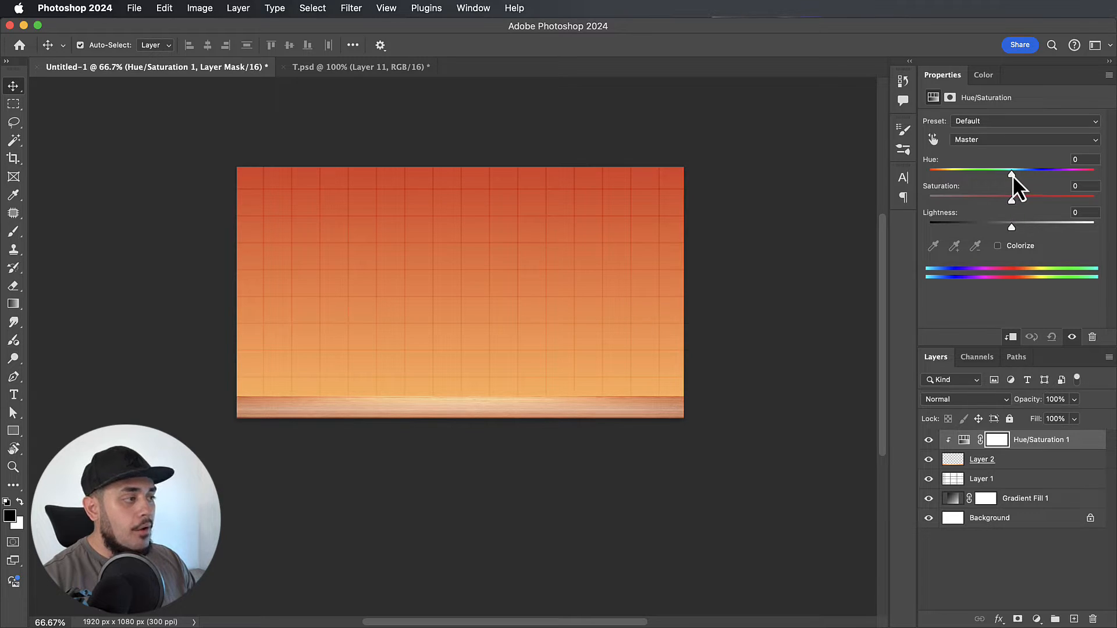
- Colorize the table dark brown with Hue 23, Saturation 32 and Lightness -52
click(997, 246)
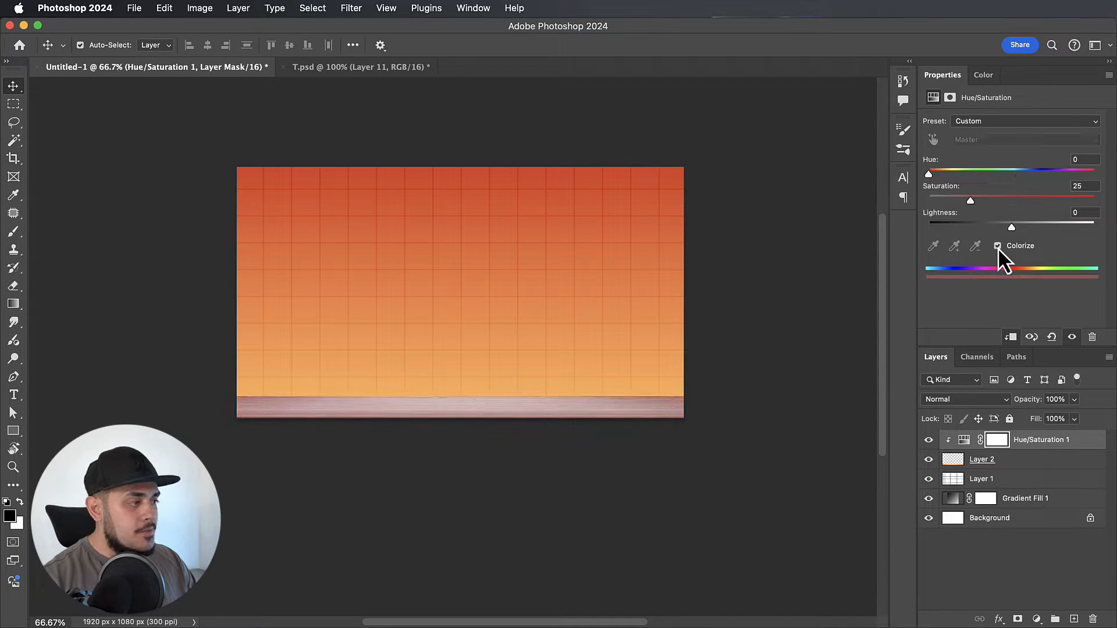
drag(932, 174, 969, 228)
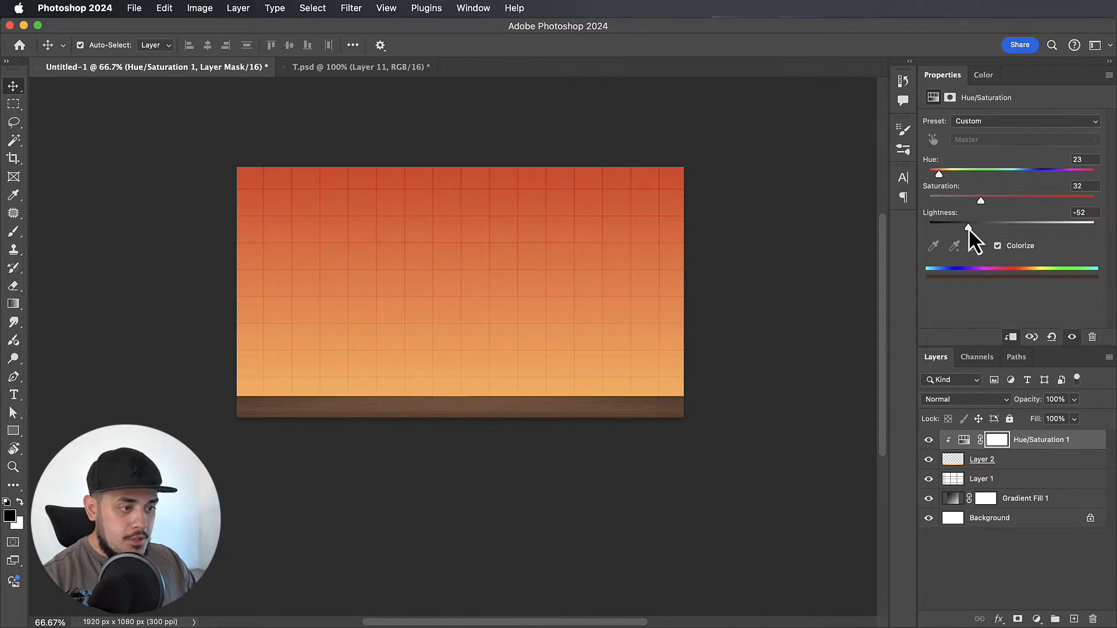
scroll(878, 406, down, 1)
scroll(874, 404, up, 2)
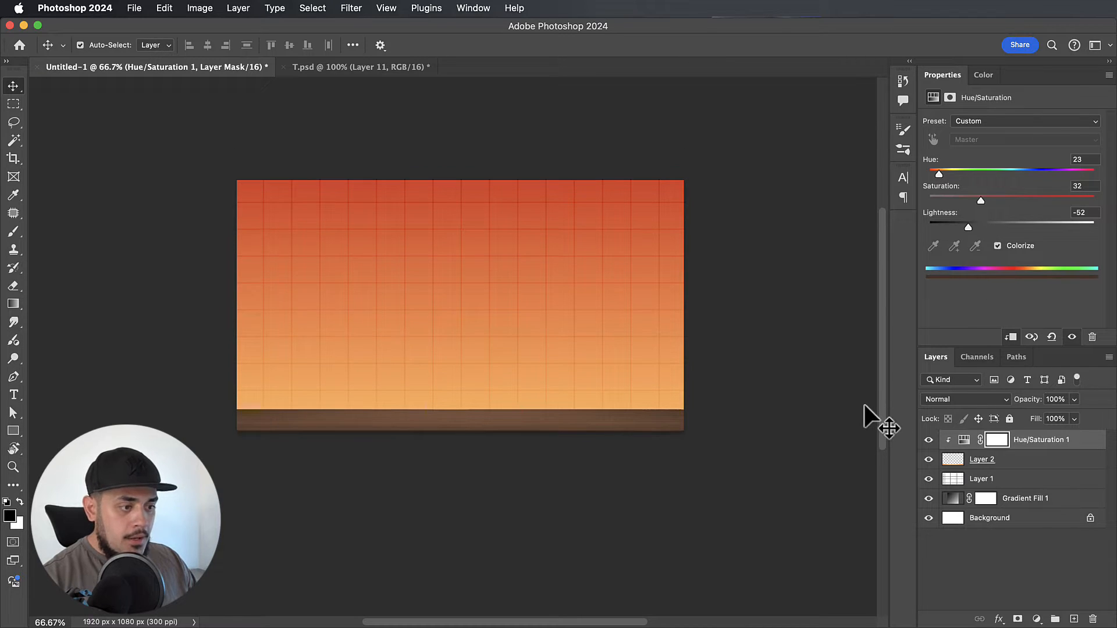
key(super+1)
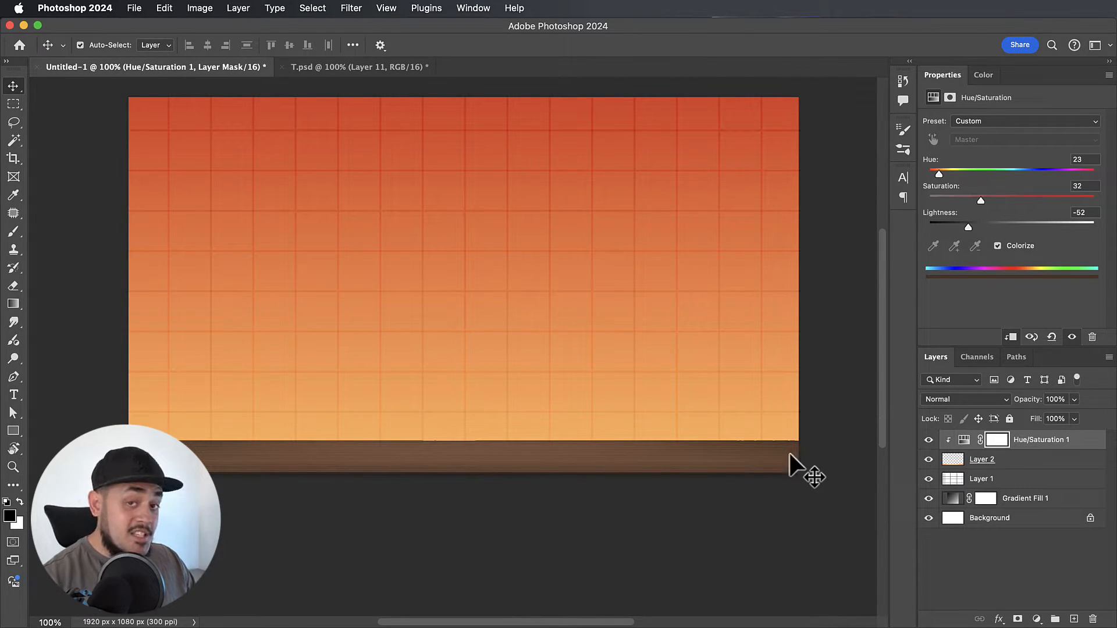
scroll(791, 452, left, 1)
scroll(791, 452, right, 1)
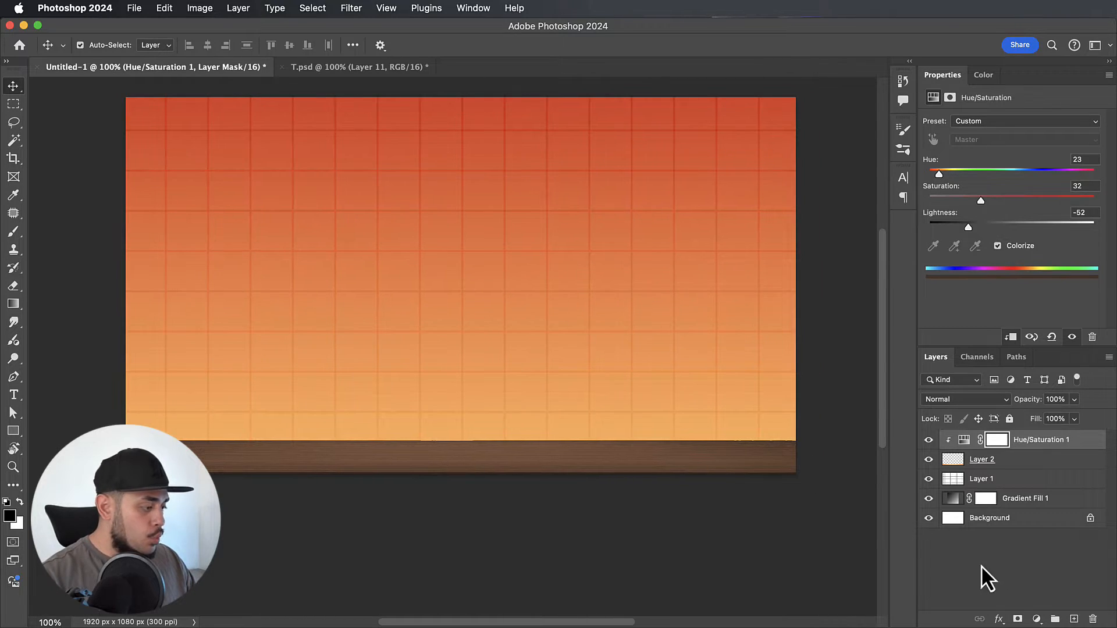
- Create a new layer above the Hue/Saturation adjustment and set the Brush to 50% flow with a larger size
click(996, 552)
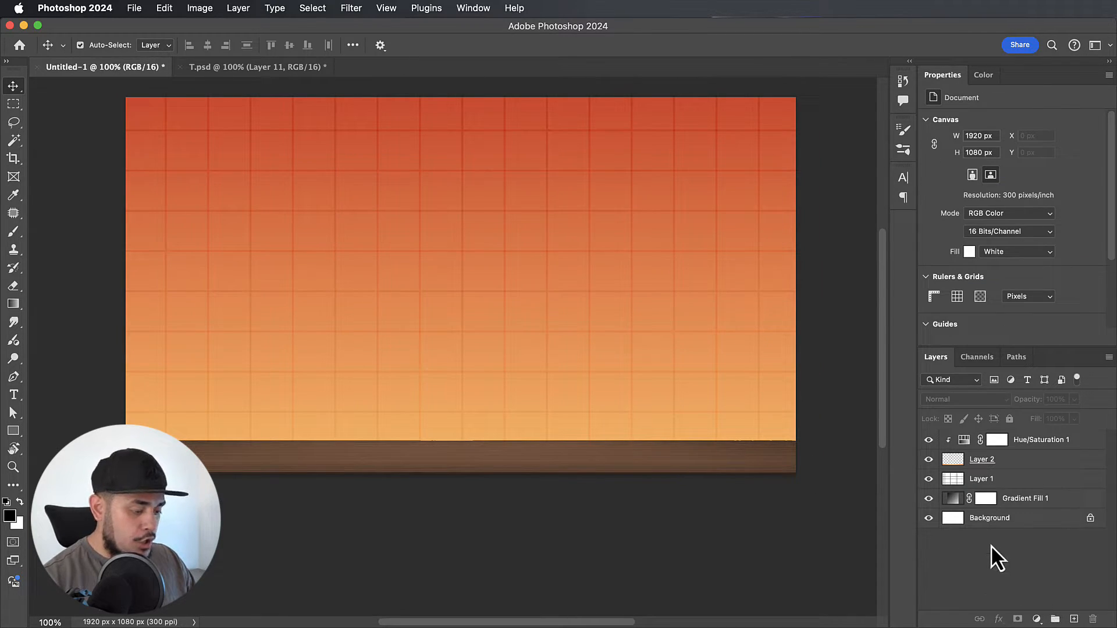
key(b)
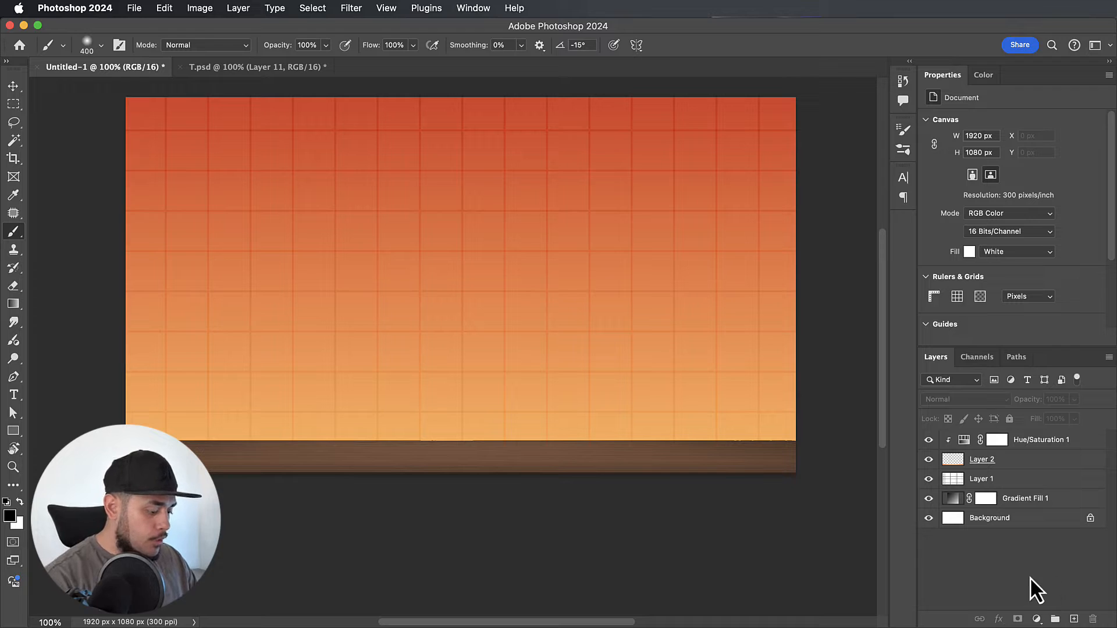
click(1074, 619)
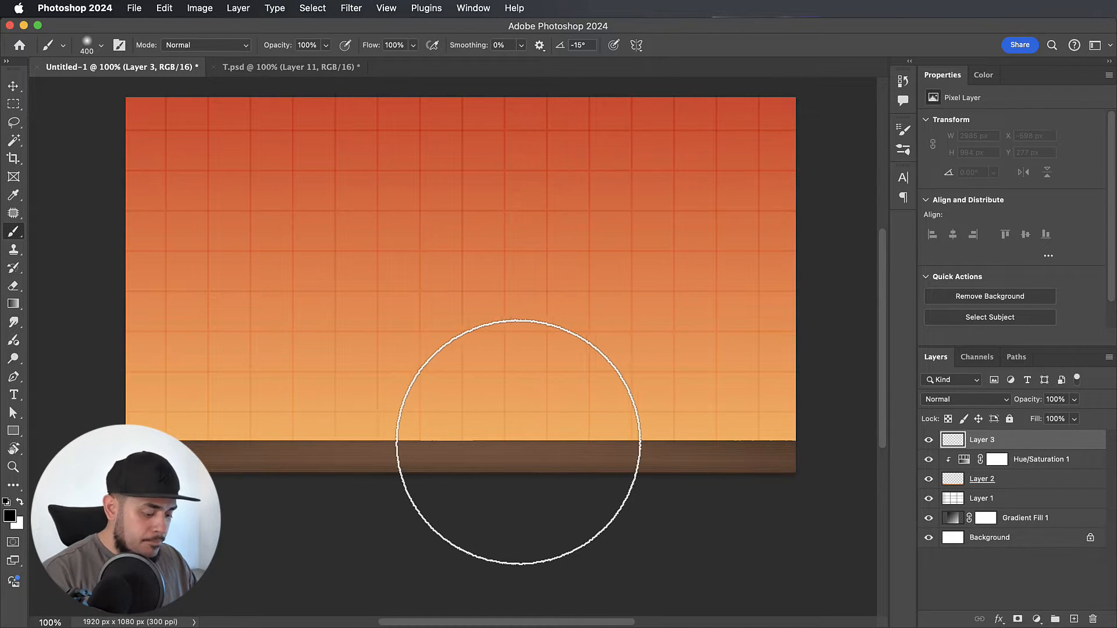
key(bracketright)
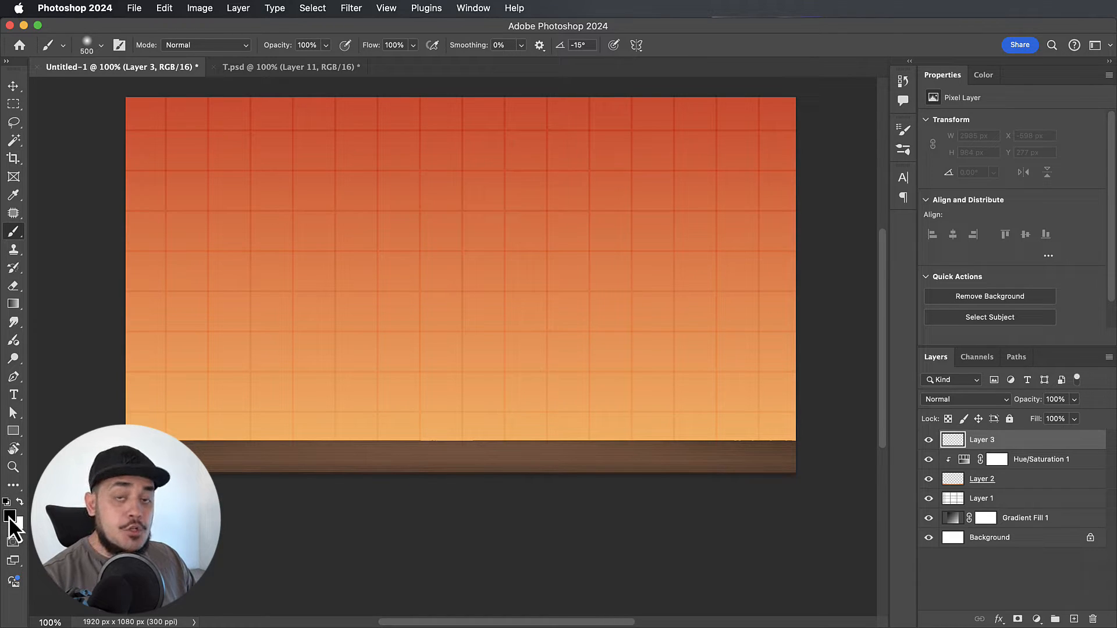
click(396, 45)
text(50)
key(Return)
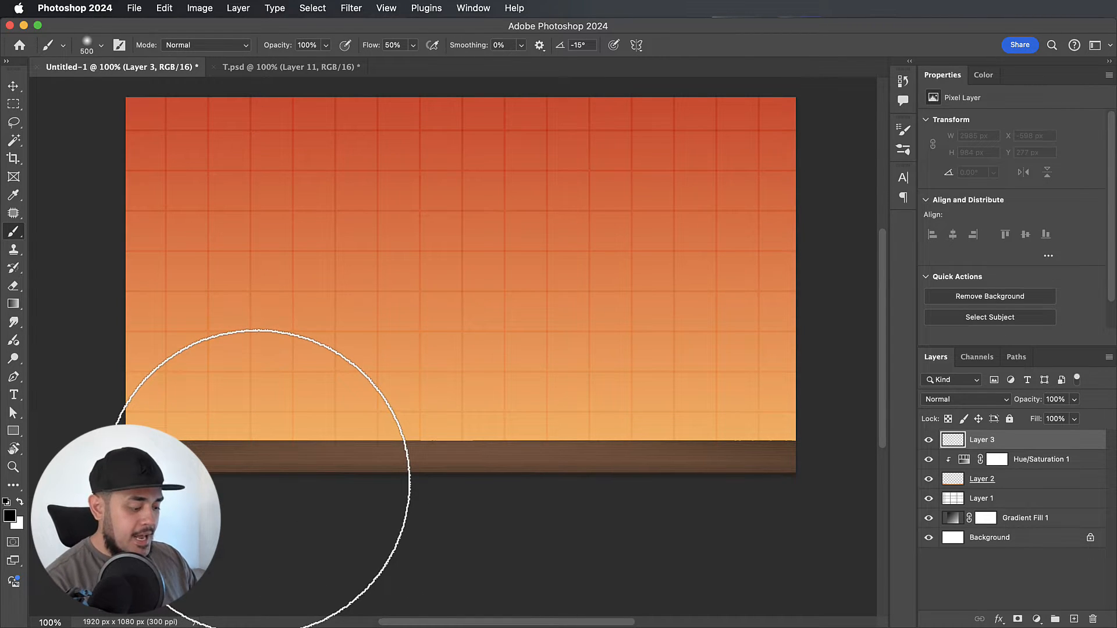
- Paint two soft black dabs over the table's left and right parts with a 600 px brush and clip the layer to the table
key(bracketright)
click(280, 465)
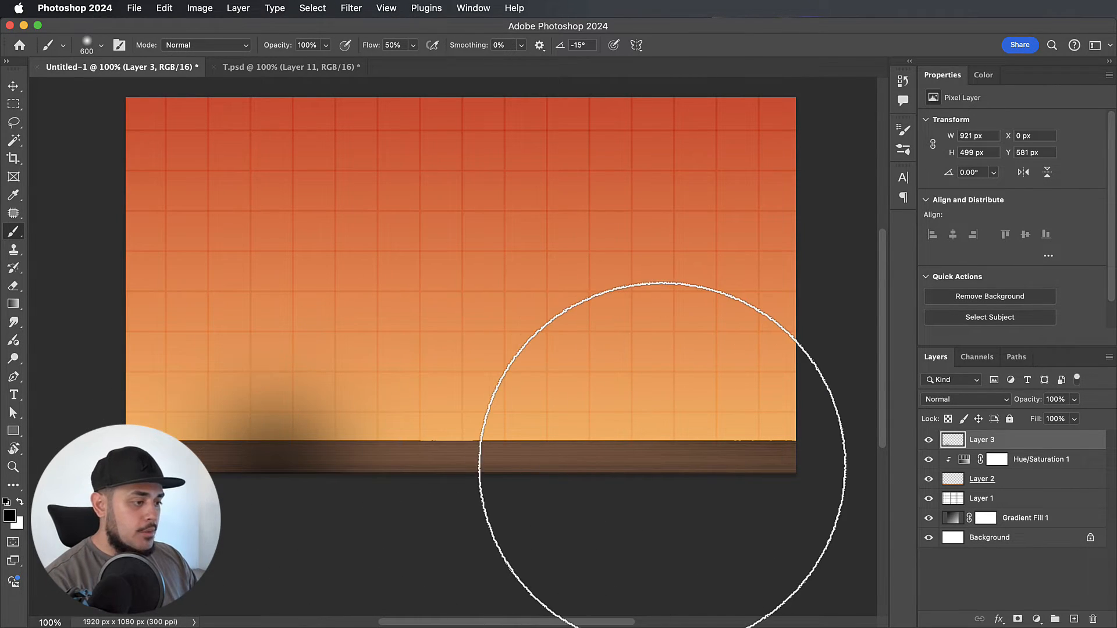
click(639, 466)
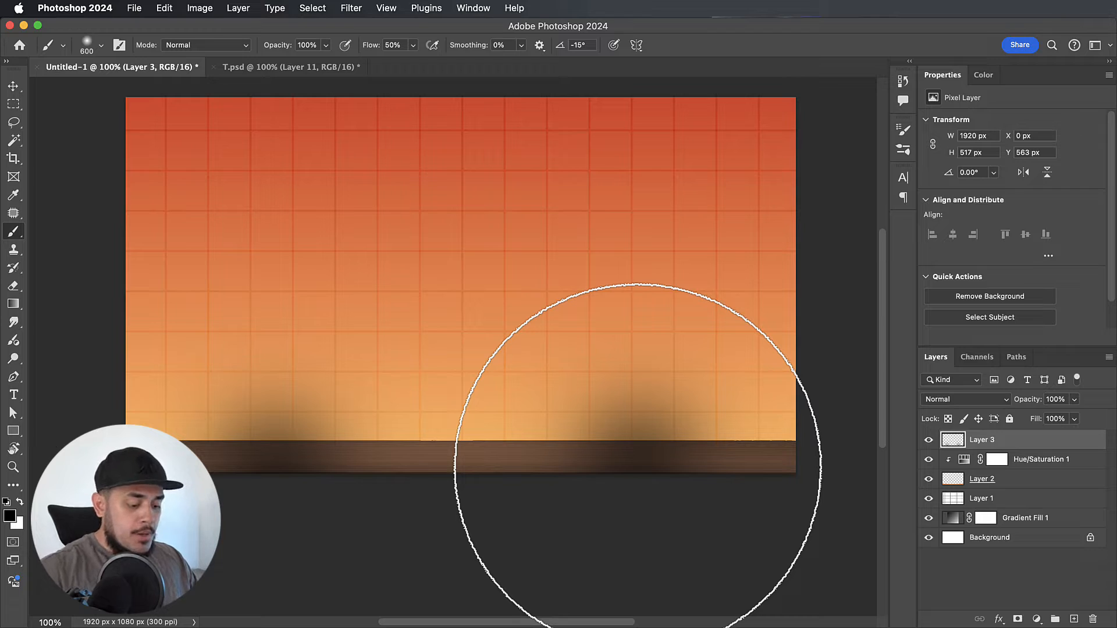
alt+click(951, 449)
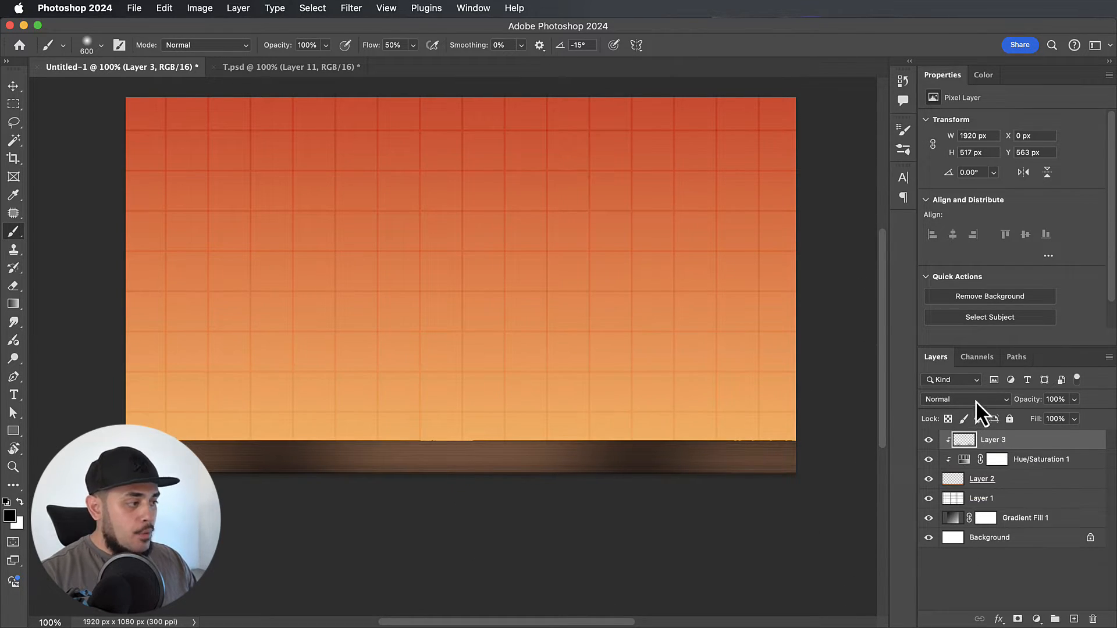
- Set the painted shadow layer's blend mode to Overlay and lower its opacity to about 38%
click(1000, 400)
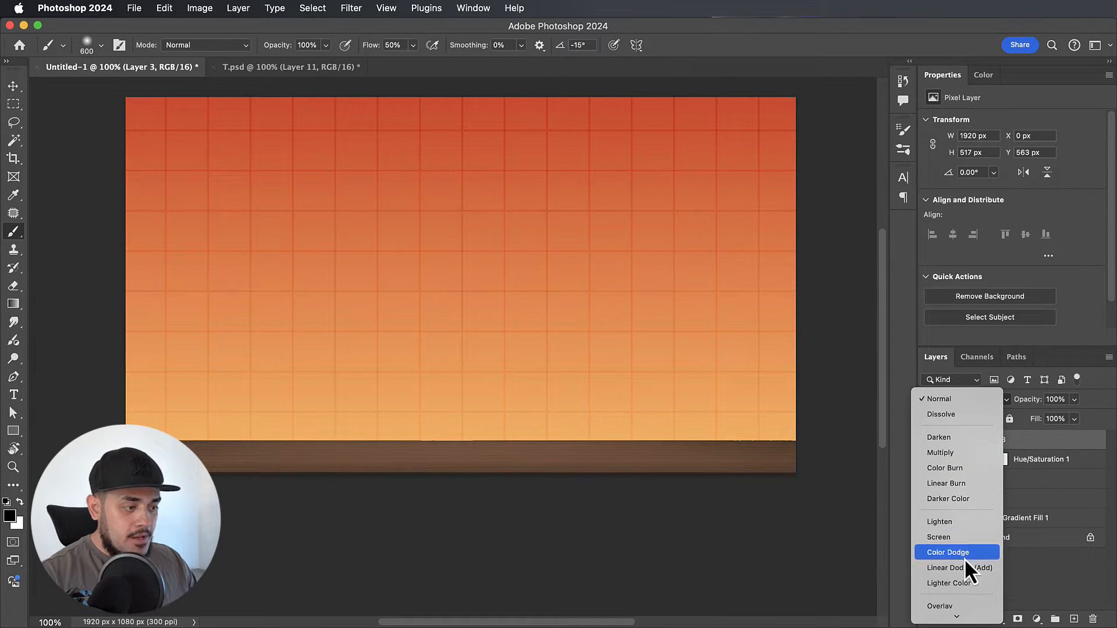
scroll(953, 571, down, 3)
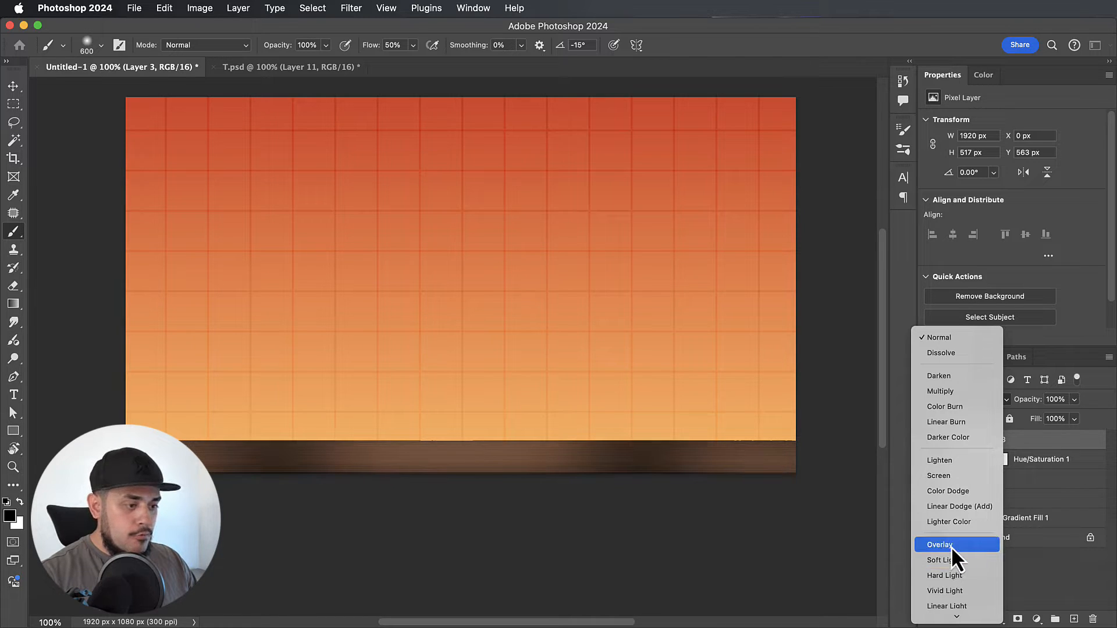
click(952, 547)
drag(1043, 399, 1027, 410)
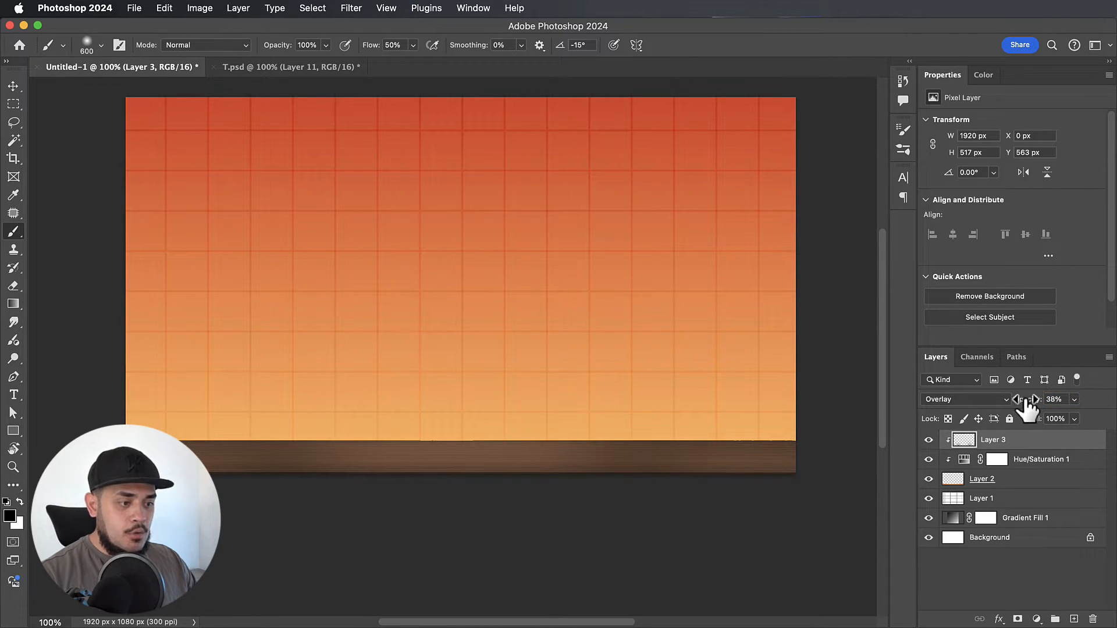
- Convert the table layer to a Smart Object and set Sharpening to 30 in the Camera Raw Filter
right_click(1048, 488)
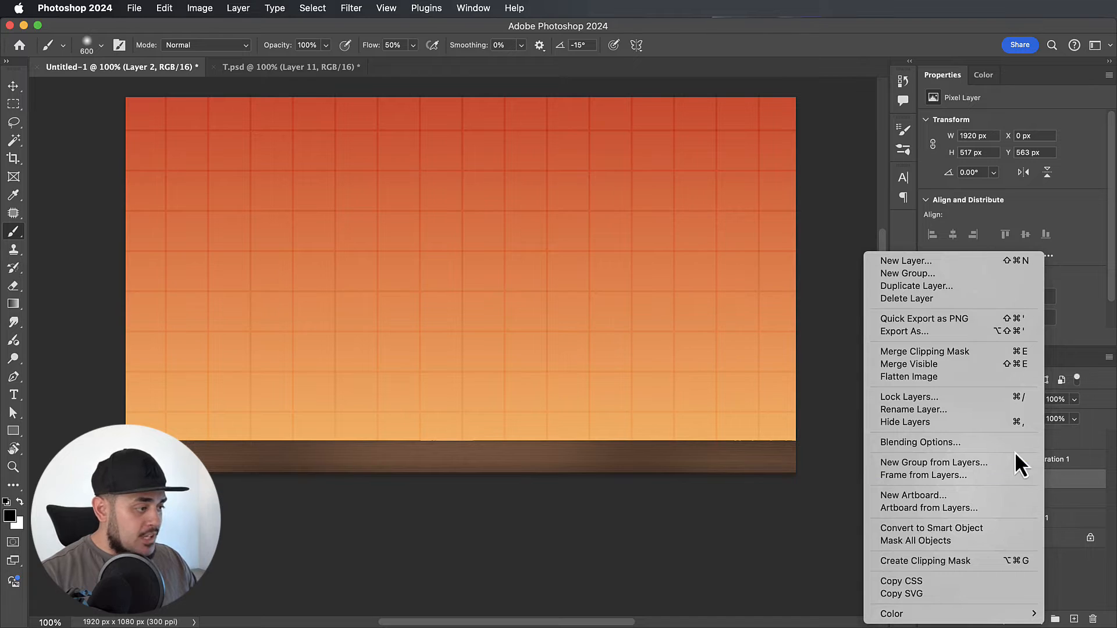
click(945, 527)
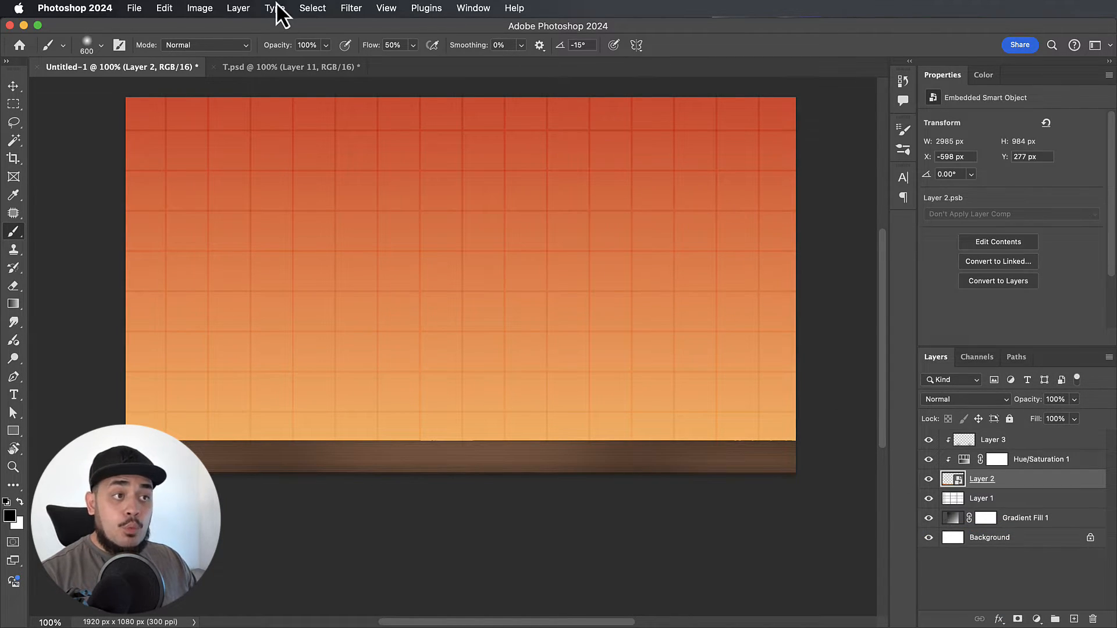
click(349, 8)
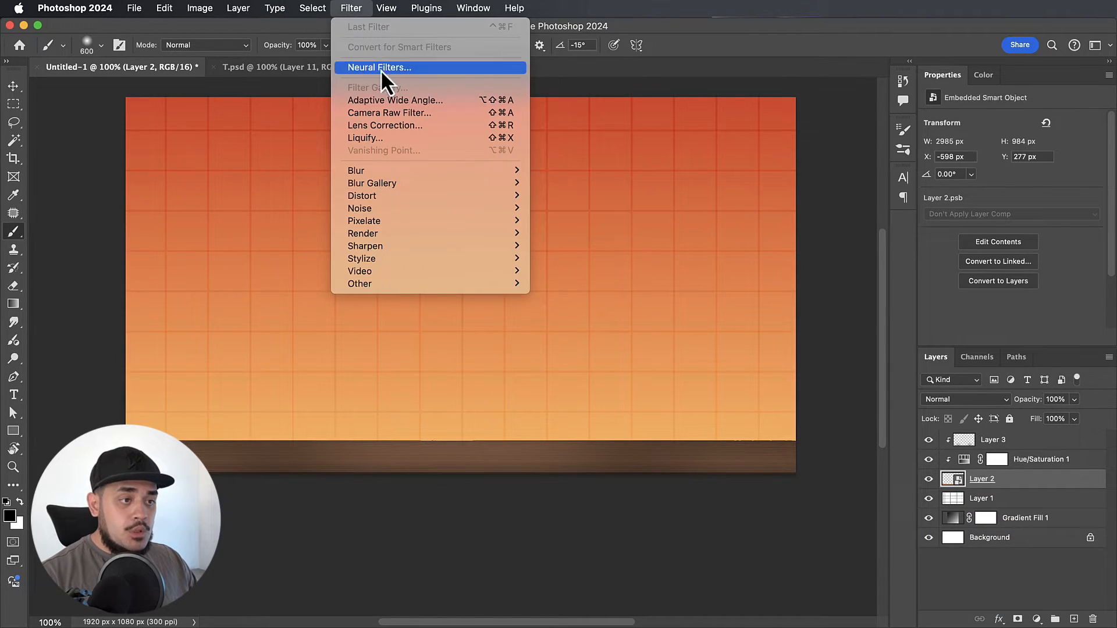
click(415, 114)
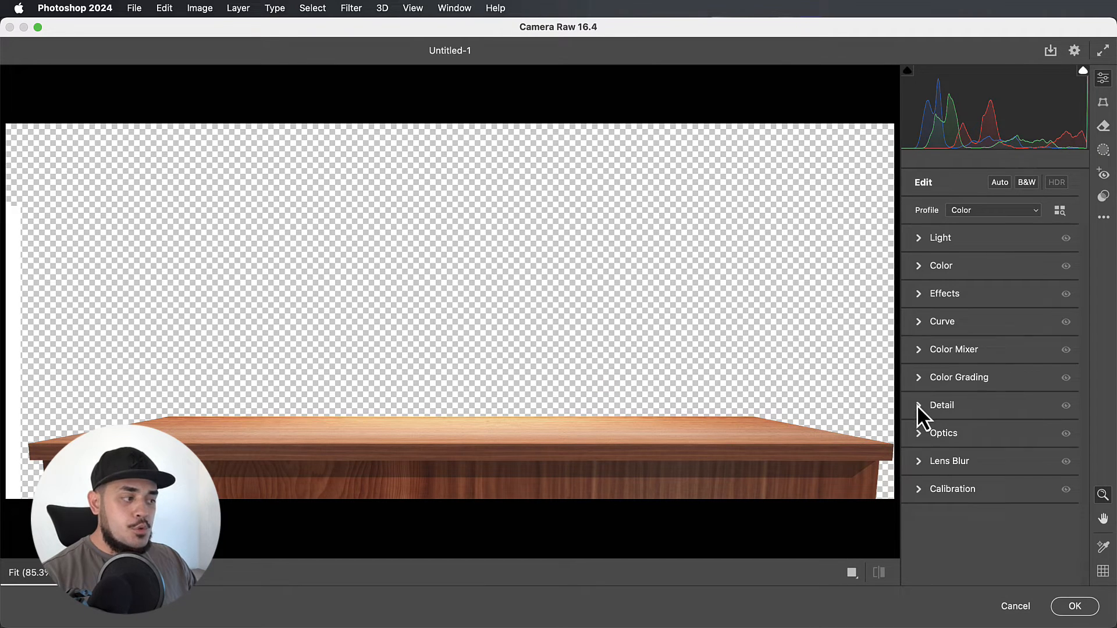
click(917, 405)
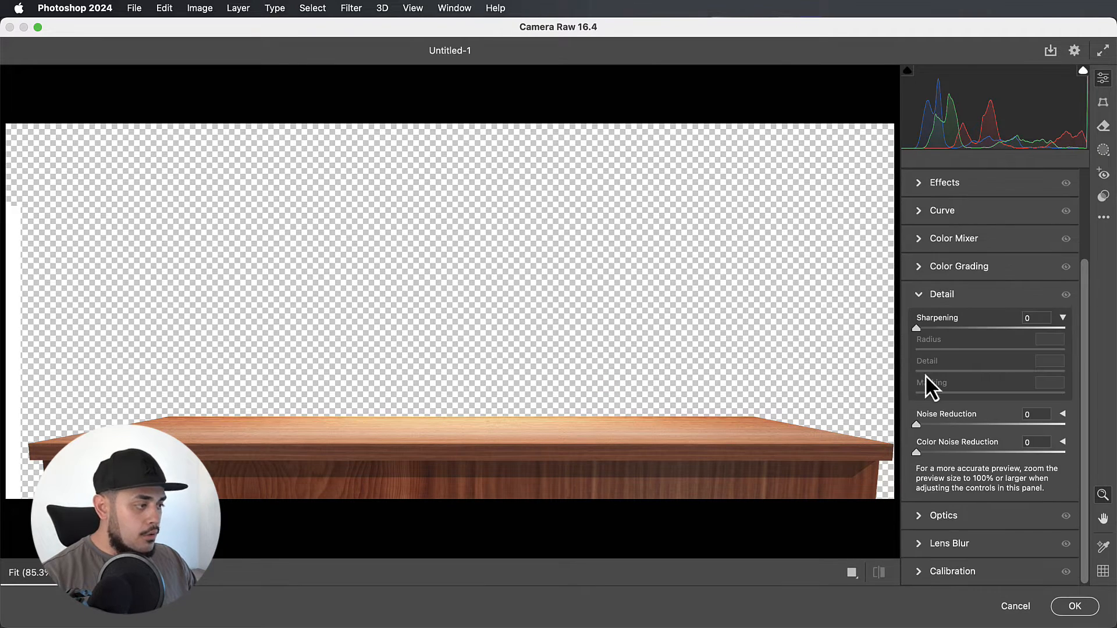
drag(917, 330, 947, 324)
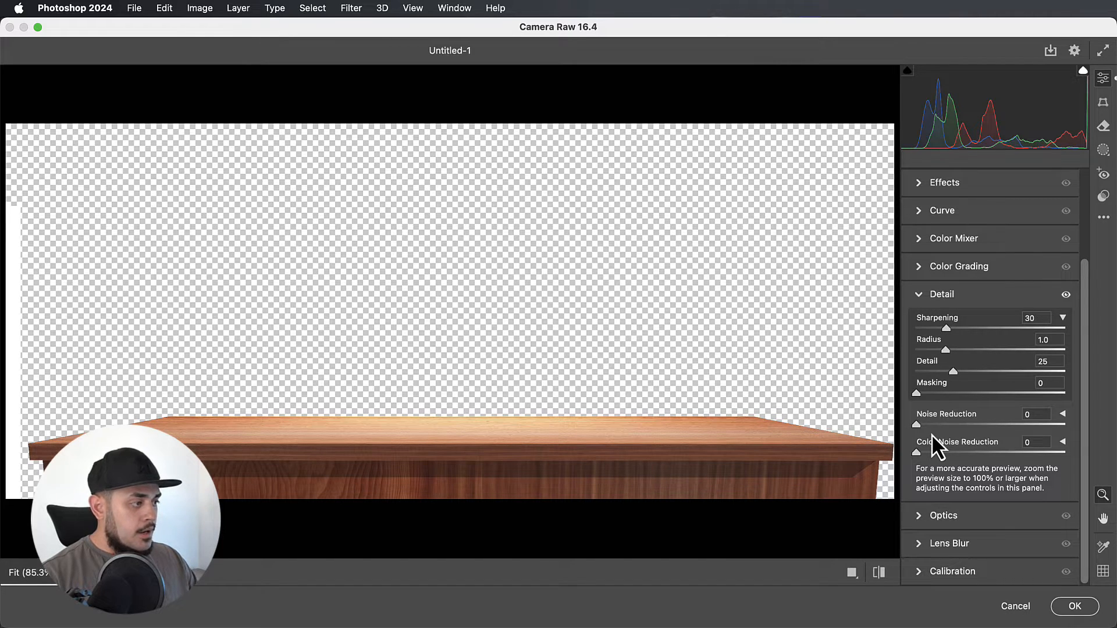
- Set the table's Texture to +20 and Clarity to +21 in Camera Raw and apply the filter
scroll(931, 434, up, 2)
click(918, 220)
scroll(943, 244, up, 4)
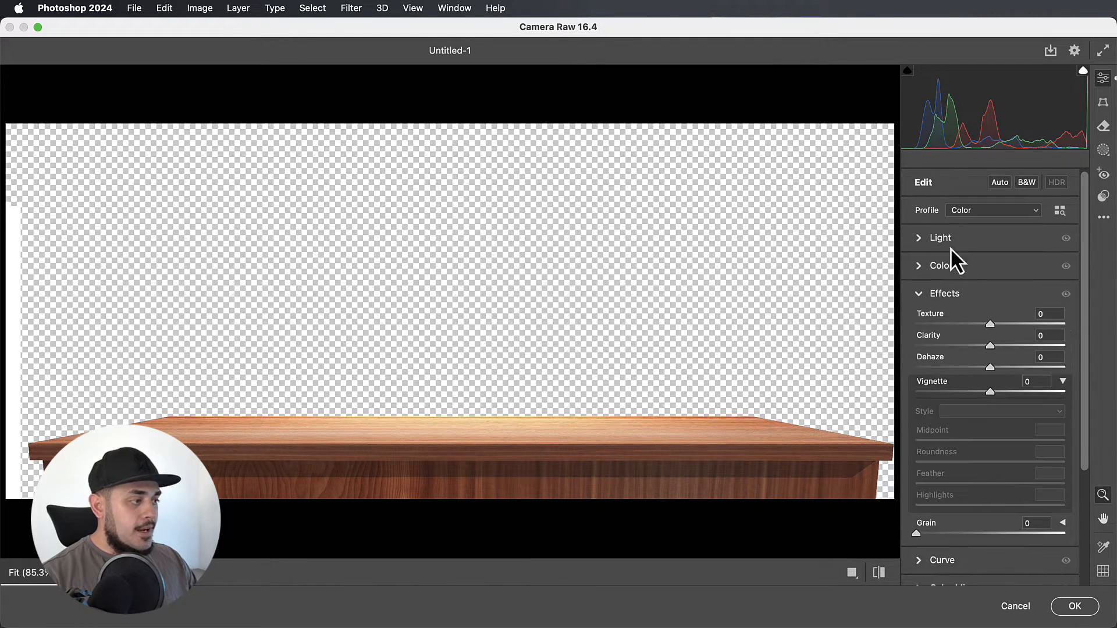
mouse_move(990, 326)
mouse_down()
mouse_move(1005, 321)
mouse_move(993, 344)
mouse_move(1003, 343)
mouse_up()
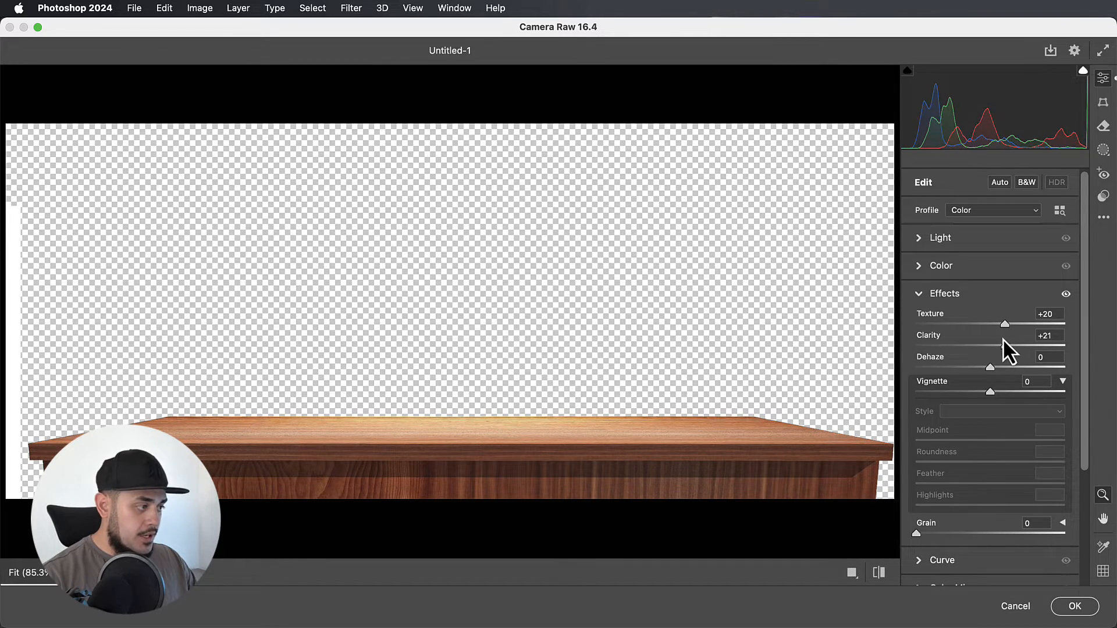
click(1075, 606)
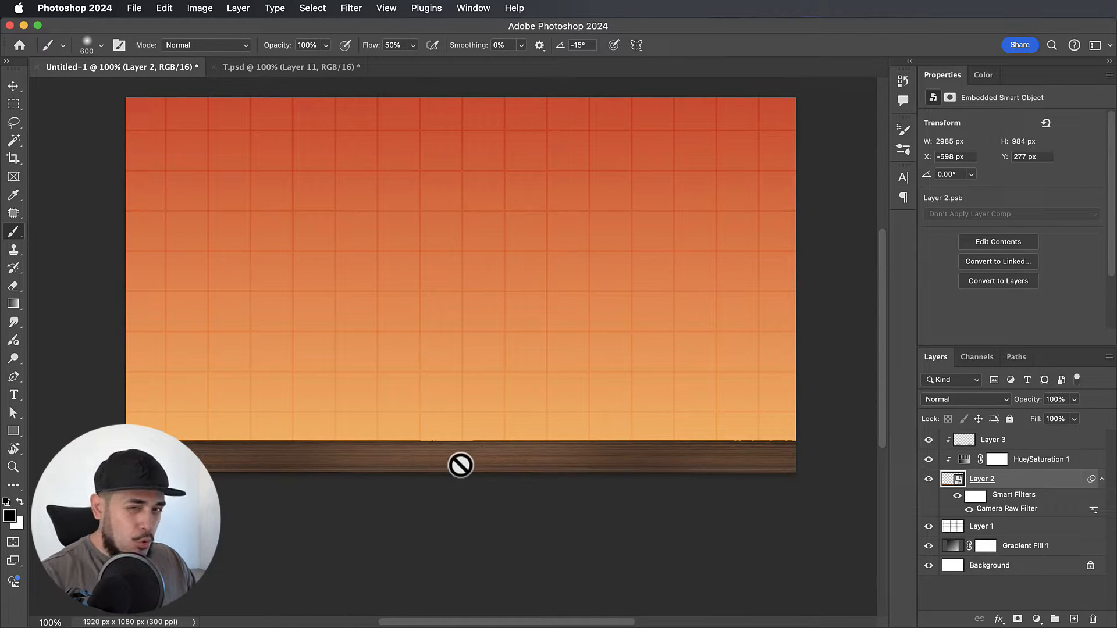
key(super+equal)
scroll(522, 439, down, 1)
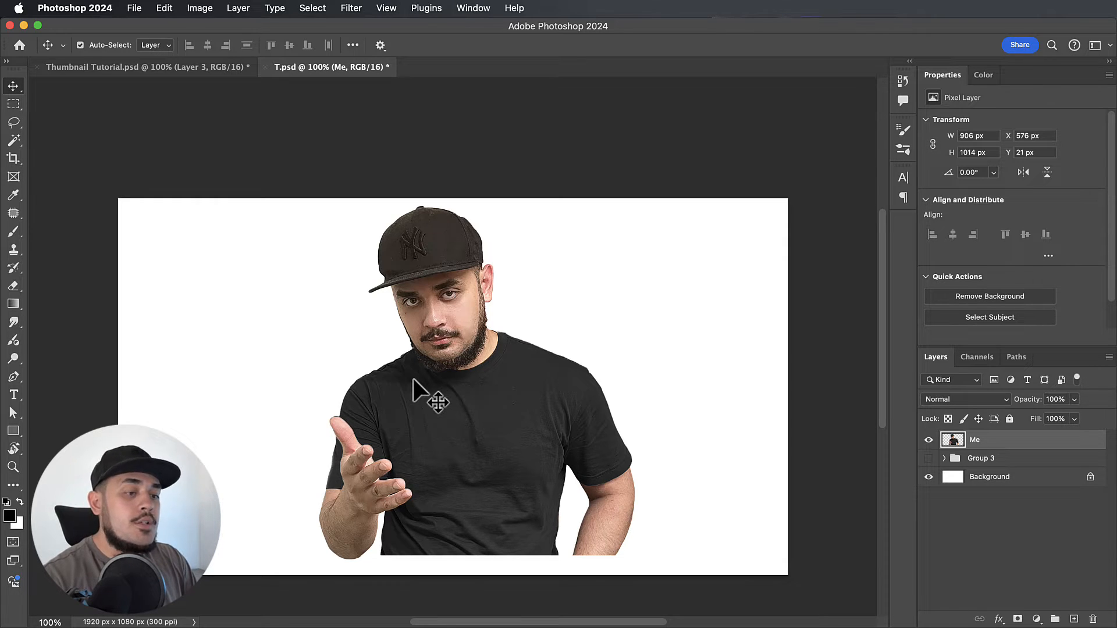
- Copy the Me layer from T.psd into Thumbnail Tutorial.psd and position it at about X 509 px, Y -9 px
drag(414, 378, 194, 67)
drag(393, 347, 348, 347)
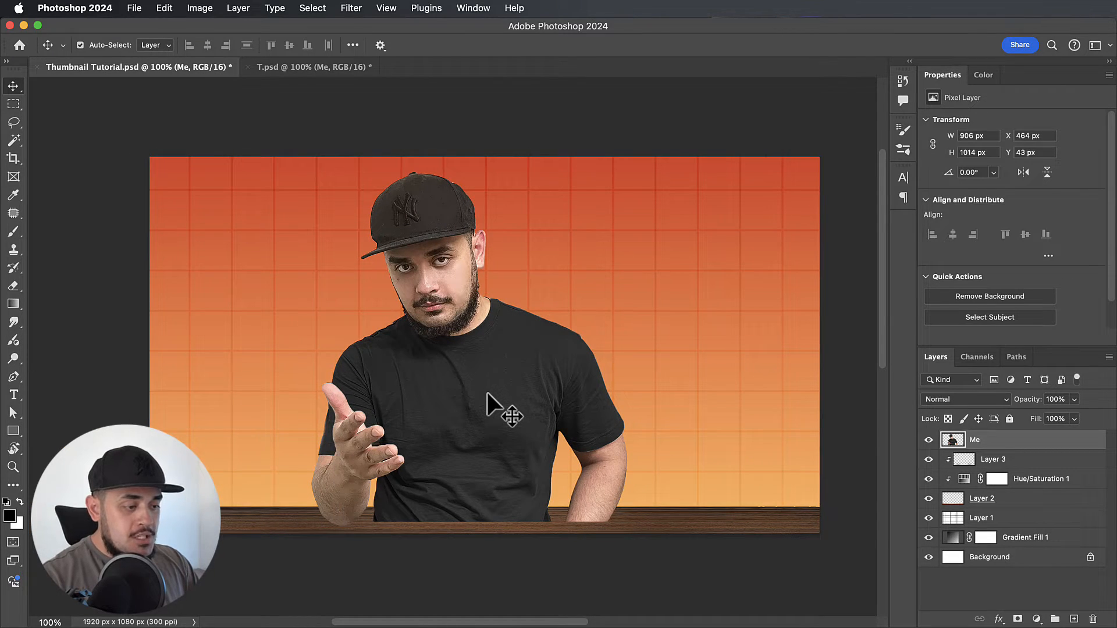
drag(488, 391, 504, 374)
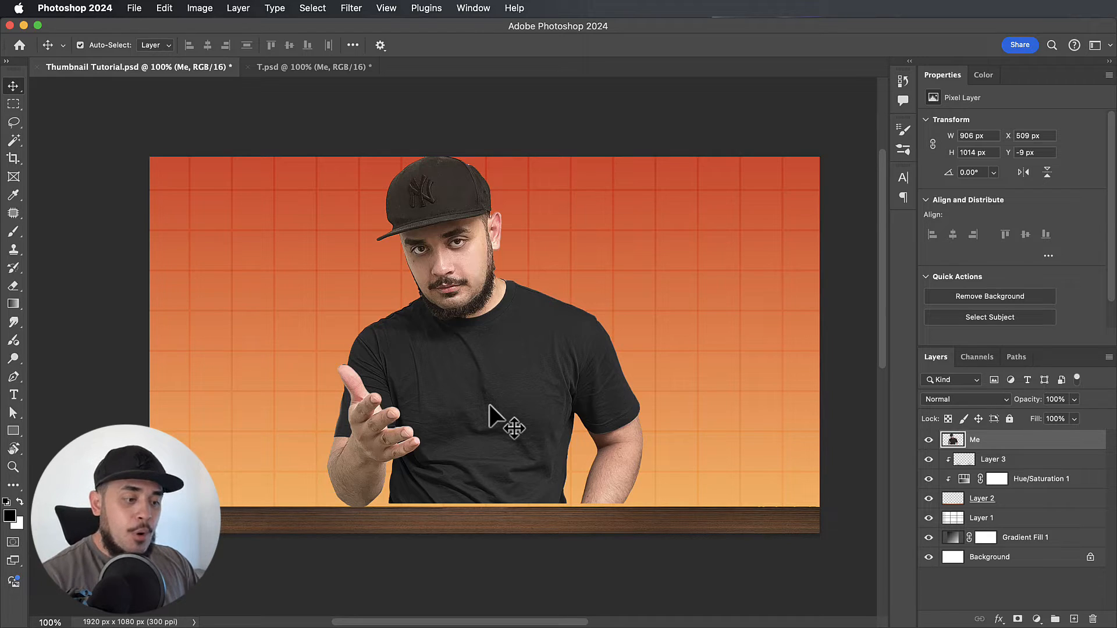
- Lower the Me layer to about X 523 px, Y 16 px so the elbow rests on the table
drag(490, 403, 491, 406)
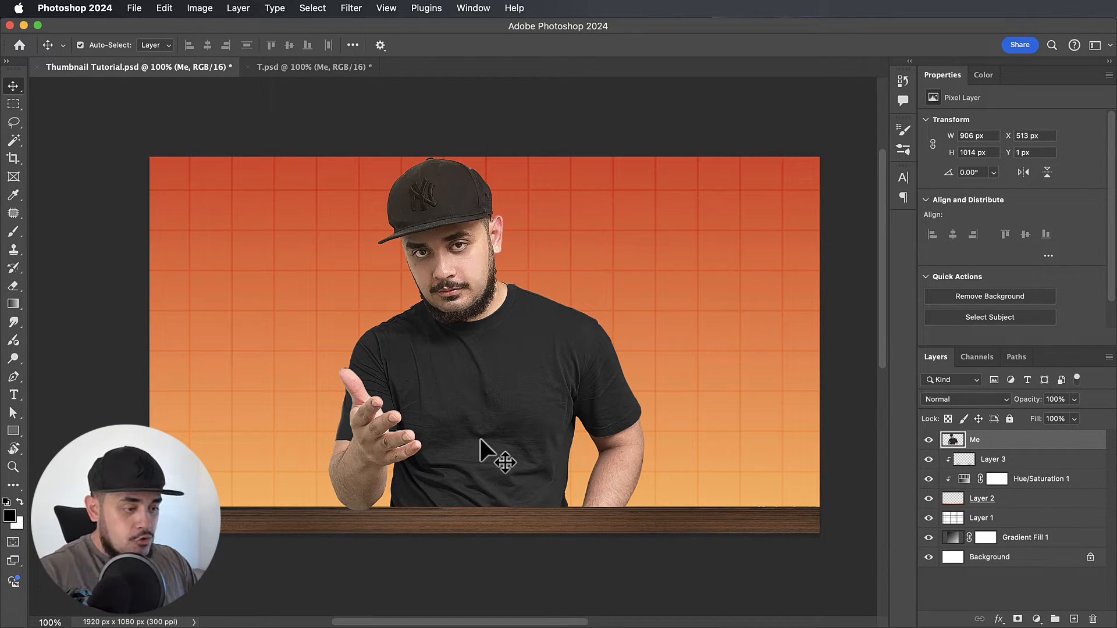
drag(480, 440, 479, 446)
scroll(679, 525, right, 2)
- Nudge the wooden table layer down to Y 312 px
click(679, 525)
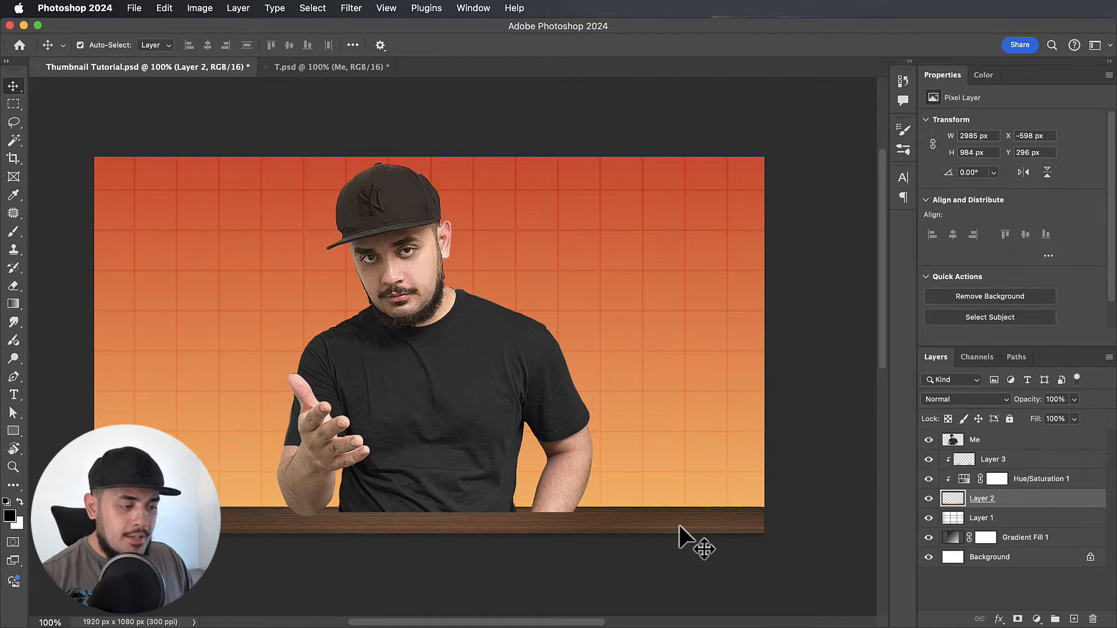
key(Down)
key(Down)
key(Down)
key(Down)
key(Down)
key(Down)
key(Down)
key(Down)
key(Down)
key(Down)
key(Down)
key(Down)
key(Down)
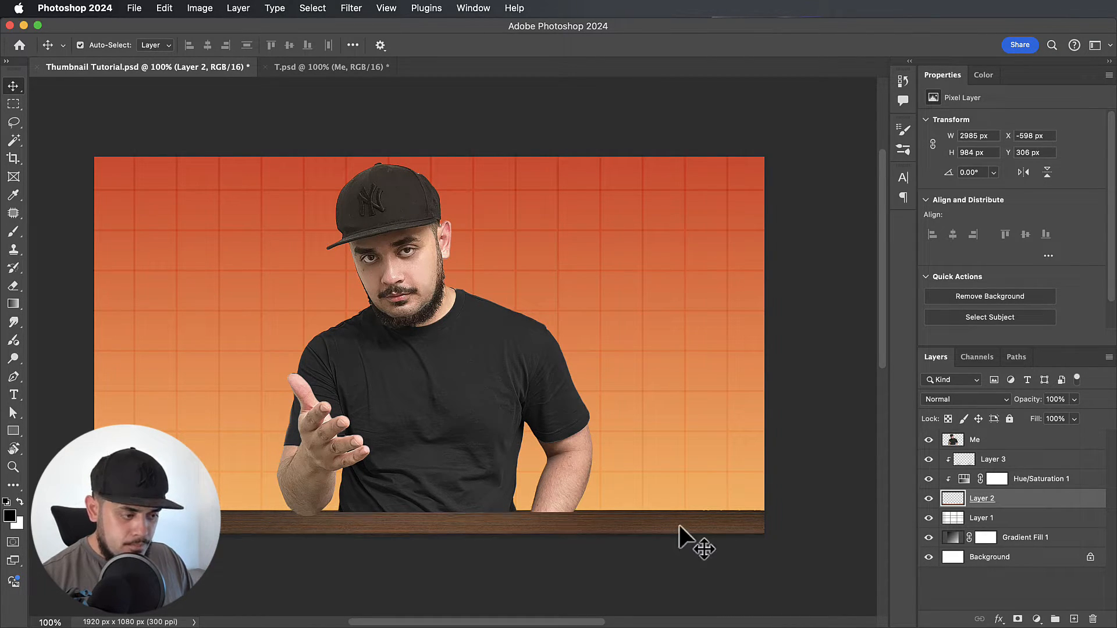
key(Down)
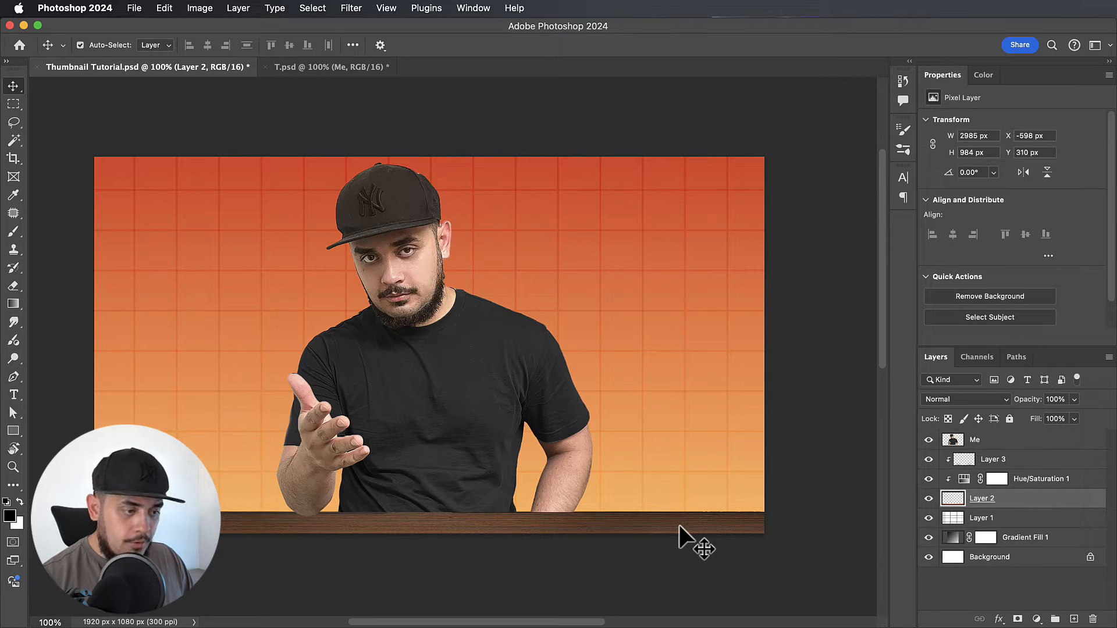
- Scale the Me layer down to about 897 x 1003 px from its upper-left corner
click(450, 425)
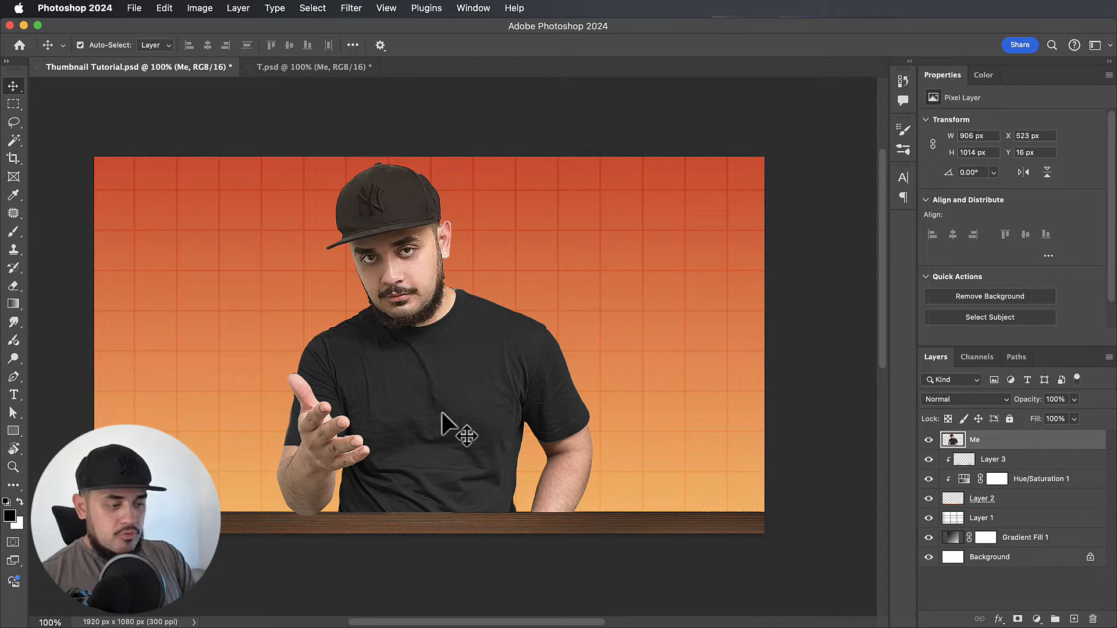
key(ctrl+t)
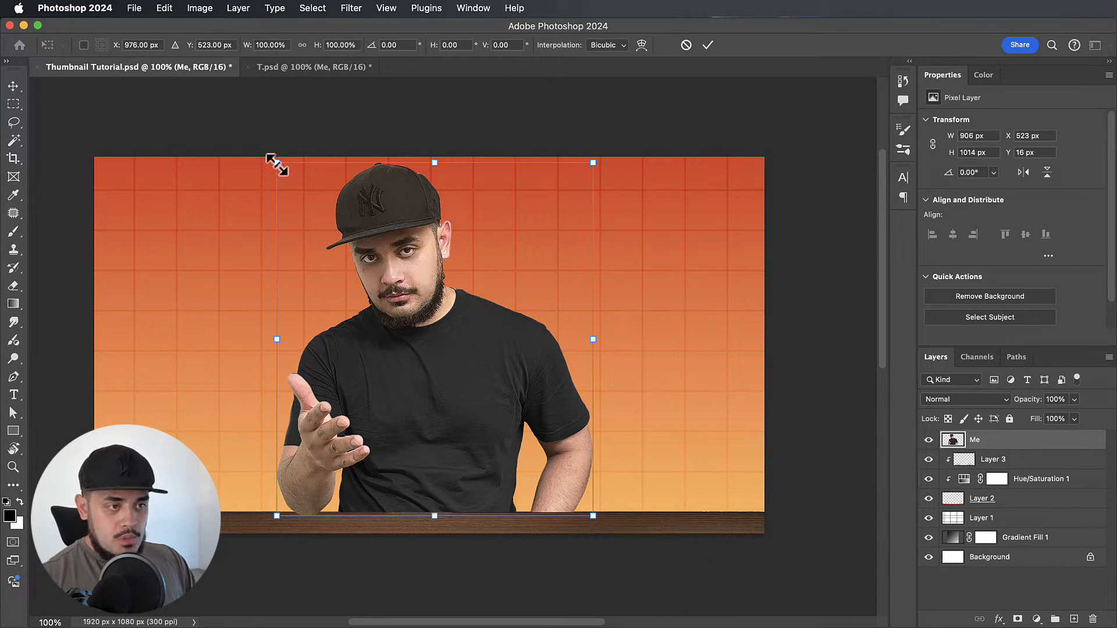
drag(277, 165, 282, 168)
key(Return)
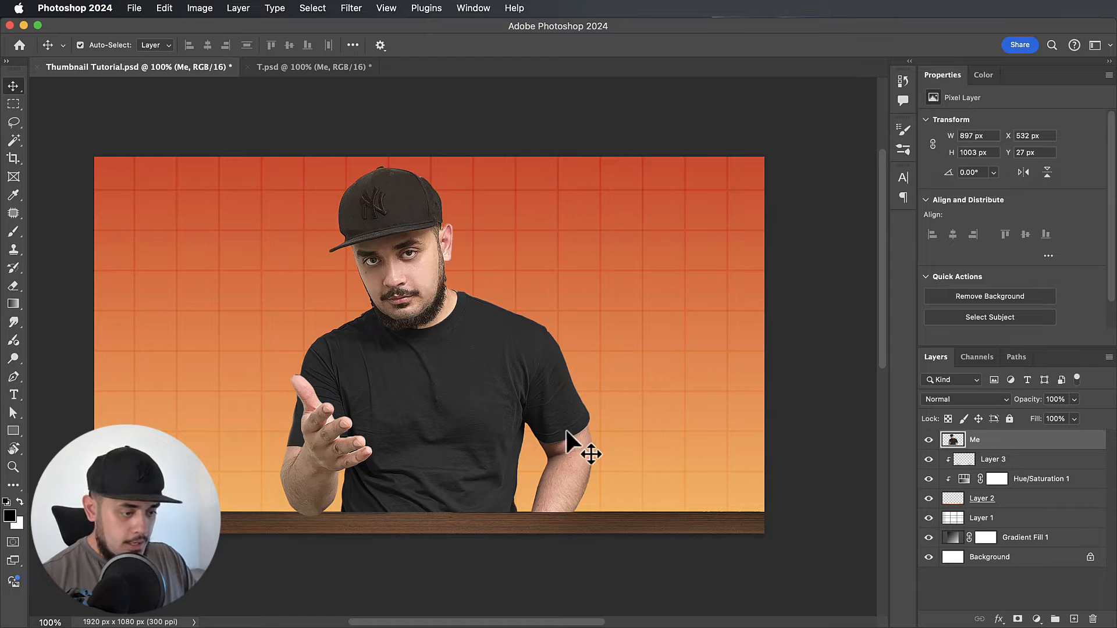
- Nudge the wooden table layer up to Y 311 px
click(499, 531)
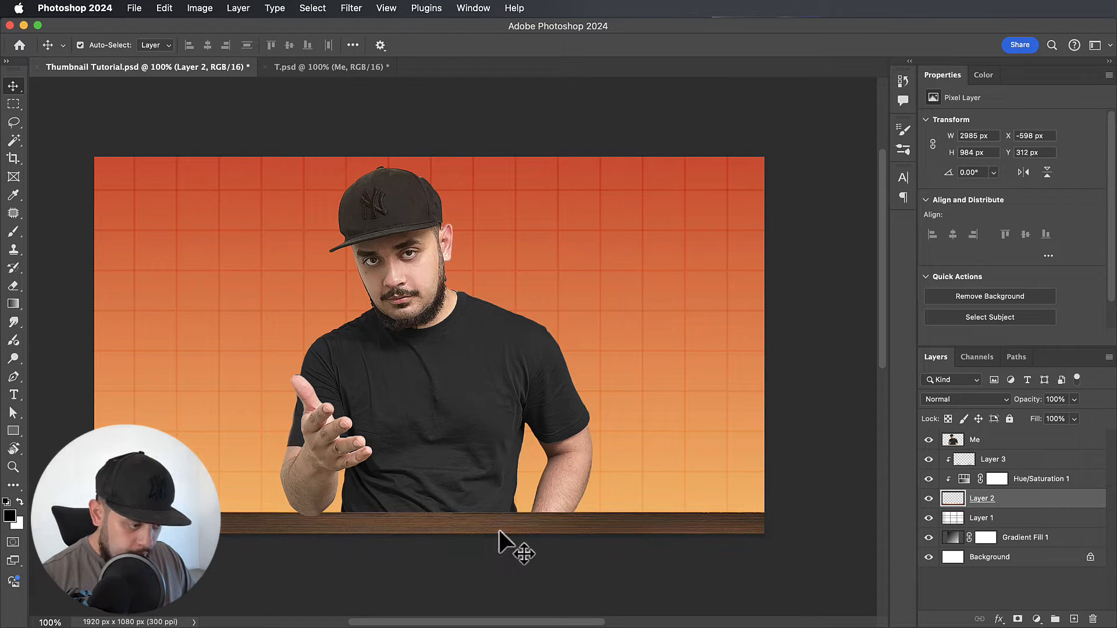
key(Up)
key(Up)
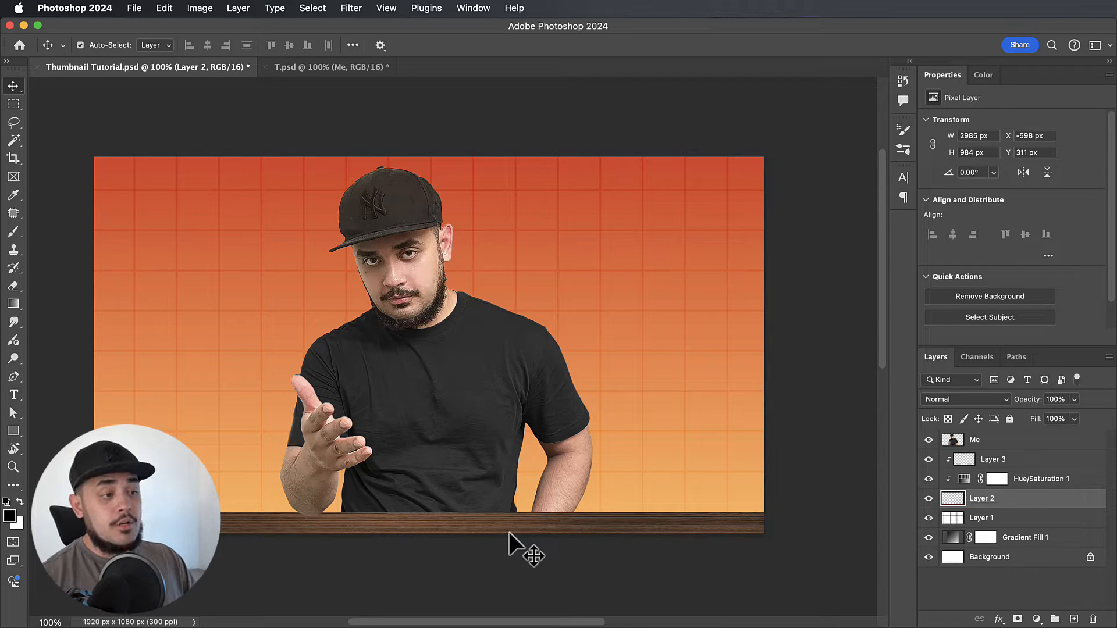
- Nudge the Me layer horizontally to X 546 px to centre the man in the thumbnail
key(super+minus)
key(super+minus)
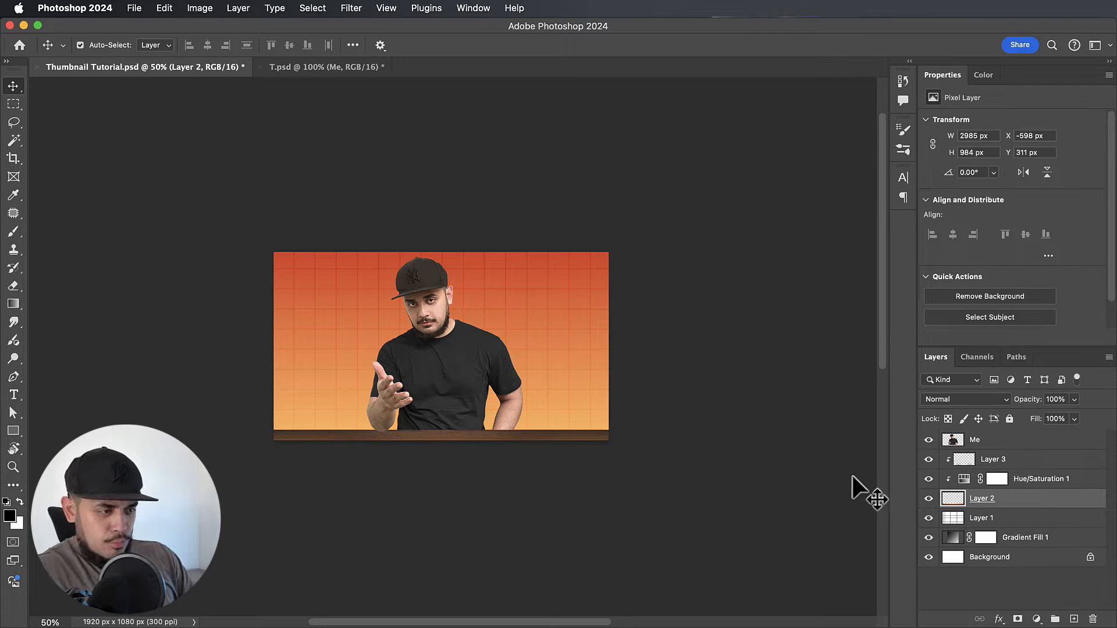
click(1014, 440)
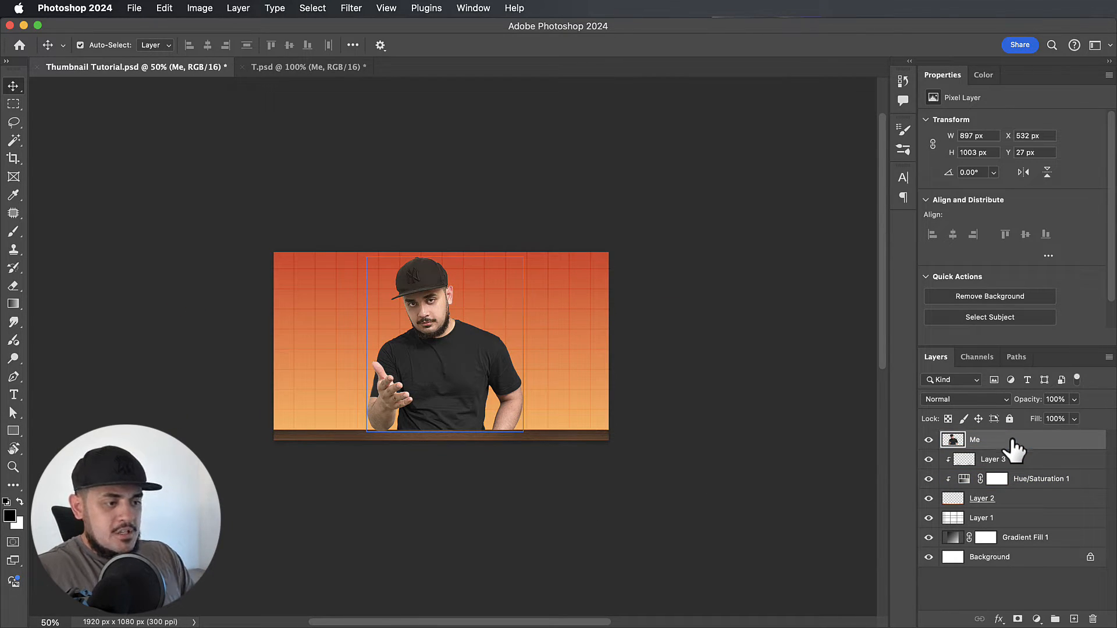
key(Right)
key(Right)
key(Right)
key(Right)
key(Right)
key(Right)
key(Right)
key(Right)
key(Right)
key(Right)
key(Right)
key(Right)
key(Right)
key(Right)
key(Right)
key(Right)
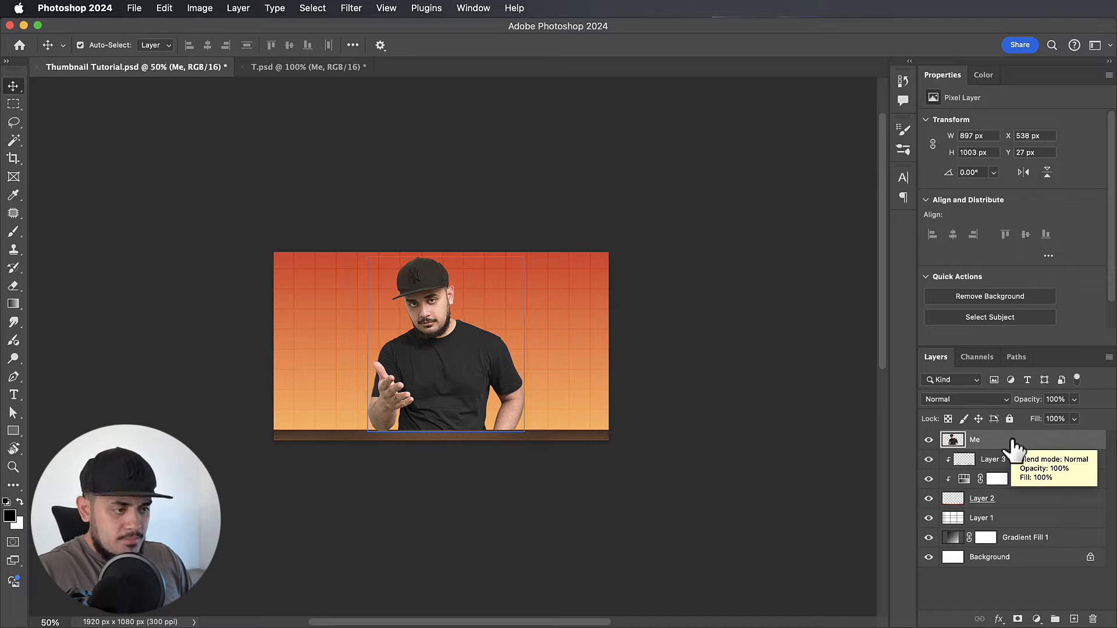
key(Right)
key(Right)
key(Right)
key(Right)
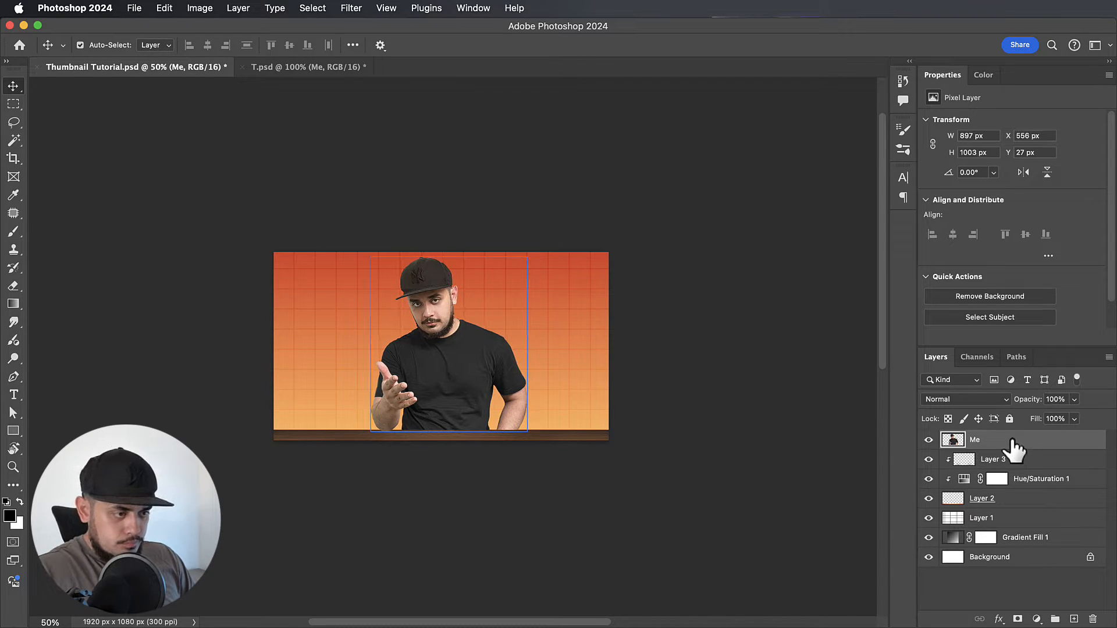
key(Left)
key(Left)
key(Left)
key(Left)
key(Left)
key(Left)
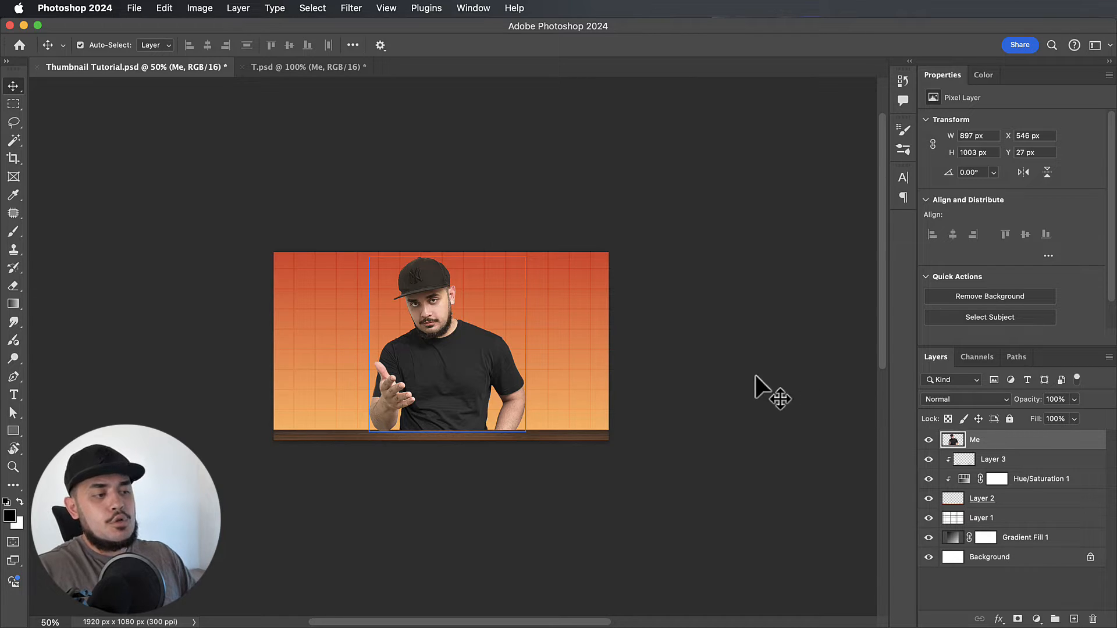
click(664, 427)
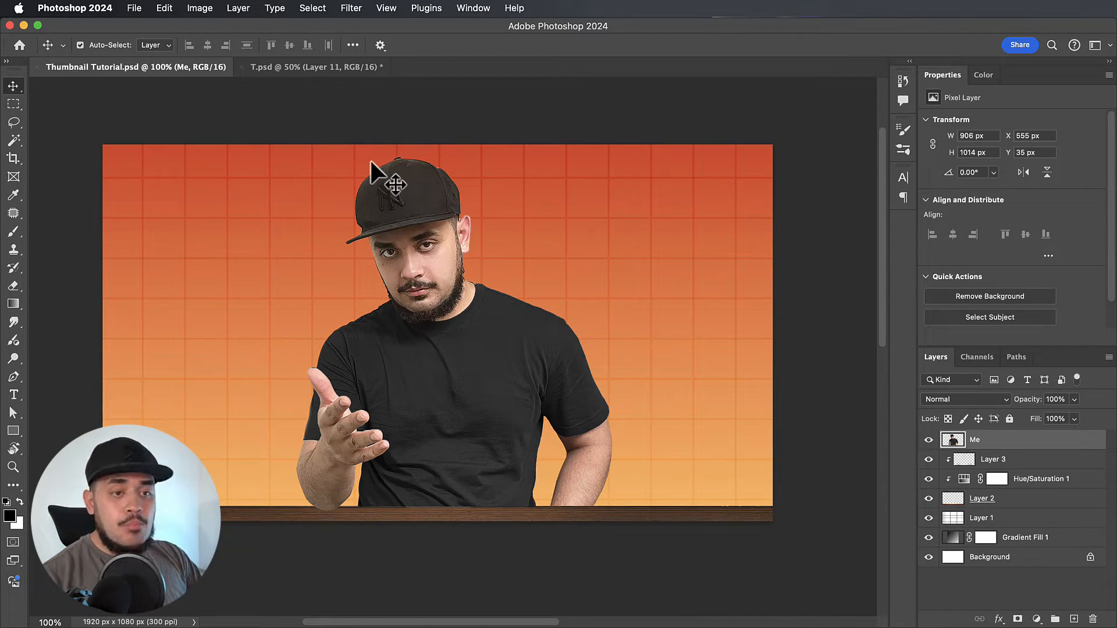
- Flatten the 600 px soft brush tip into an ellipse by reducing its roundness
key(b)
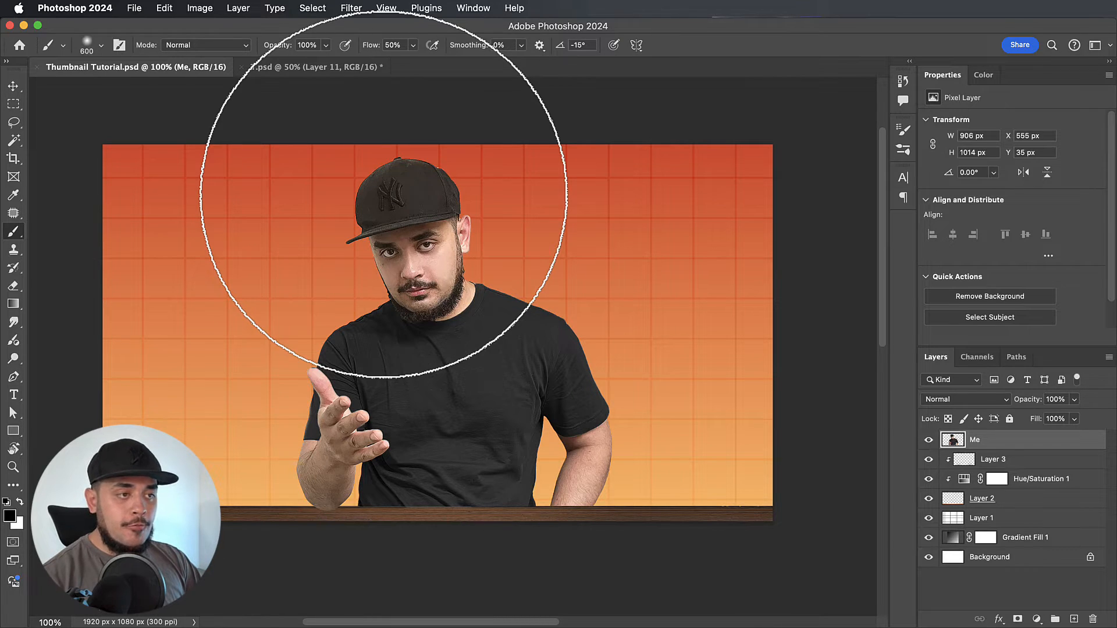
click(88, 50)
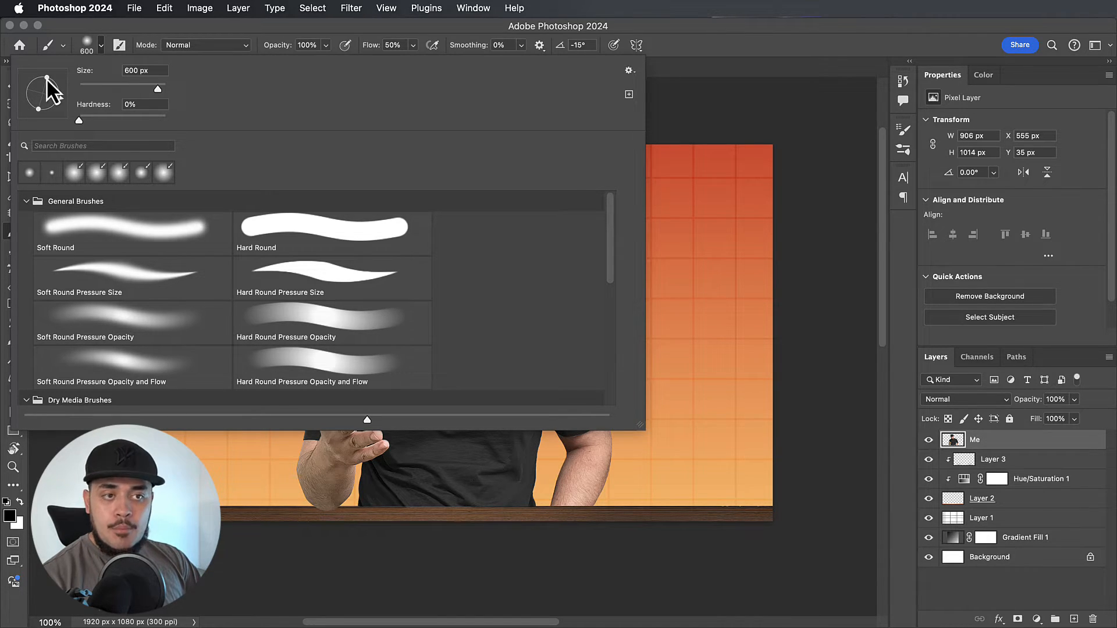
drag(47, 79, 44, 86)
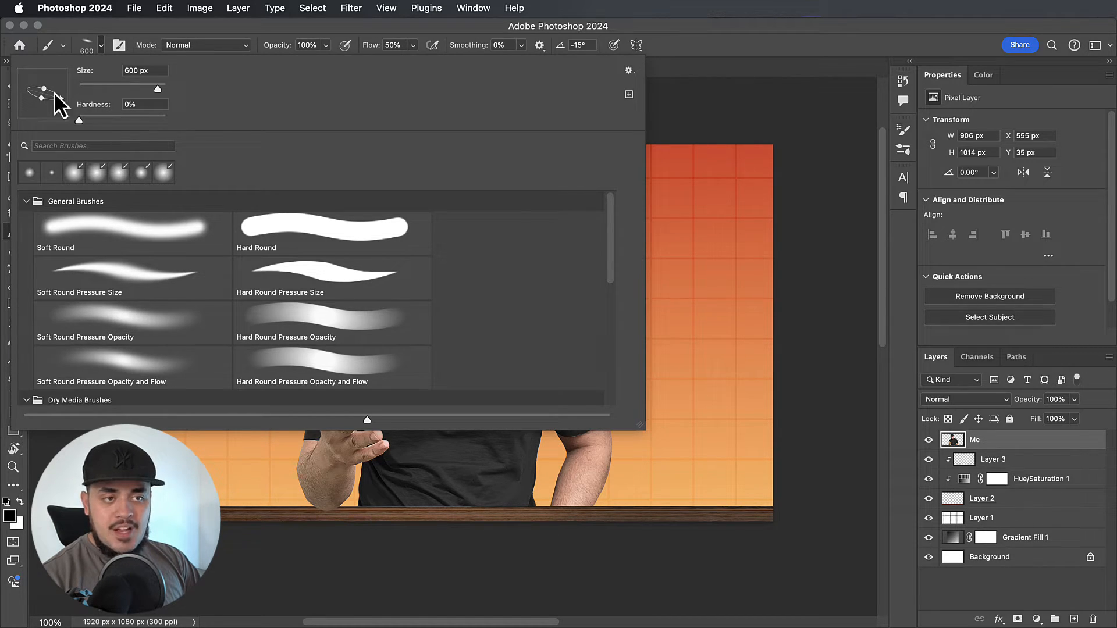
click(699, 260)
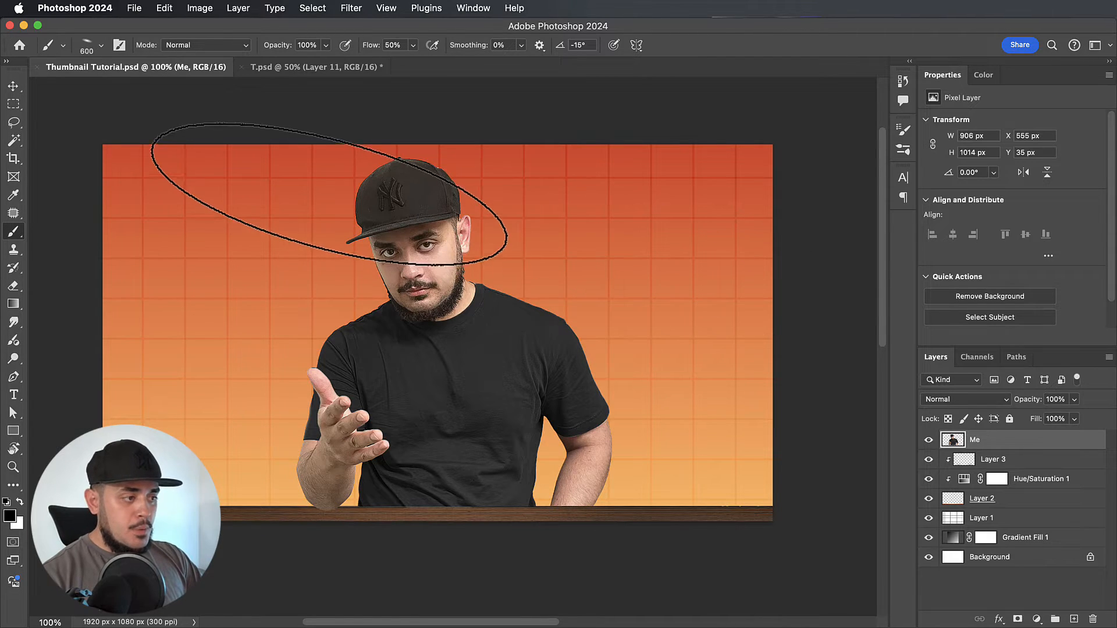
- Rotate the elliptical brush tip in both directions and leave it at -8°
key(Left)
key(Left)
key(Left)
key(Left)
key(Left)
key(Left)
key(Left)
key(shift+Left)
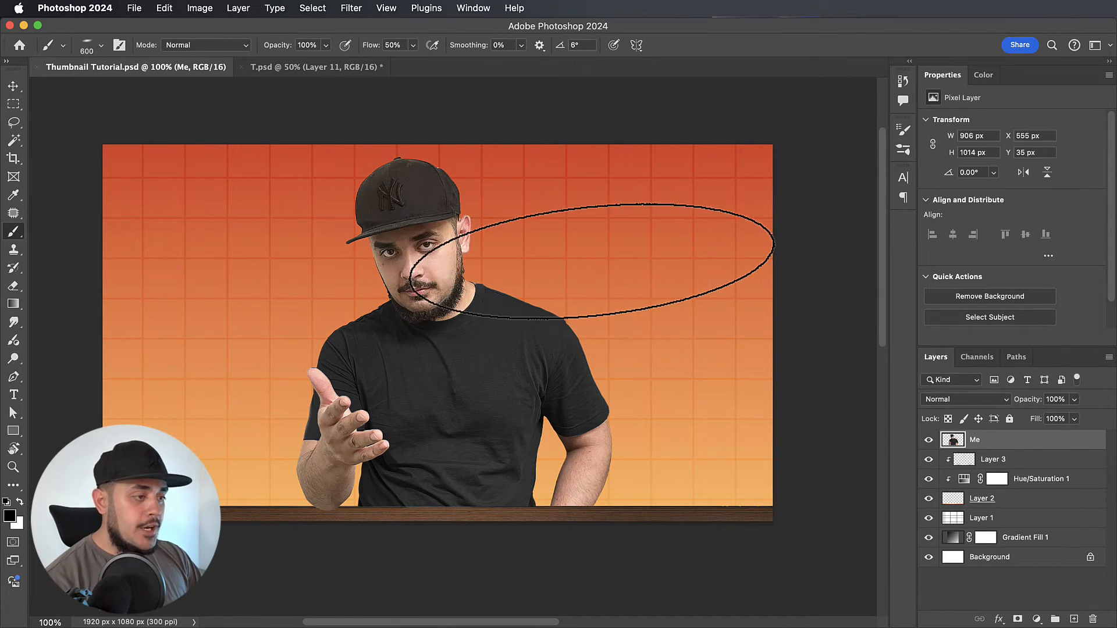
key(shift+Right)
key(shift+Left)
key(shift+Right)
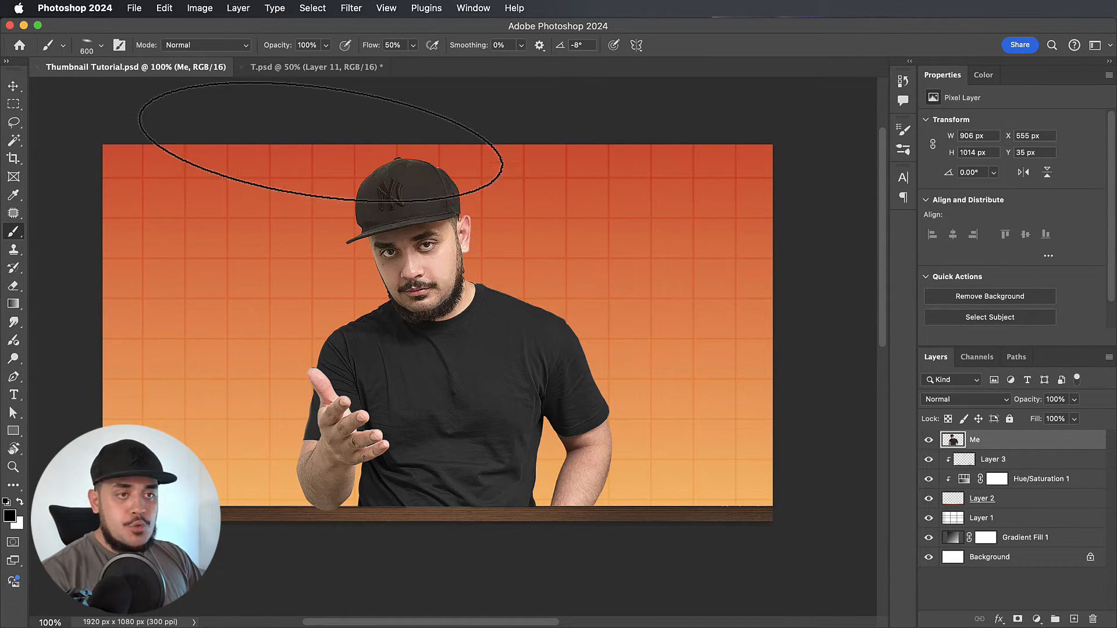
- Flatten the brush tip into a thinner ellipse and reduce its size to 300 px
click(87, 47)
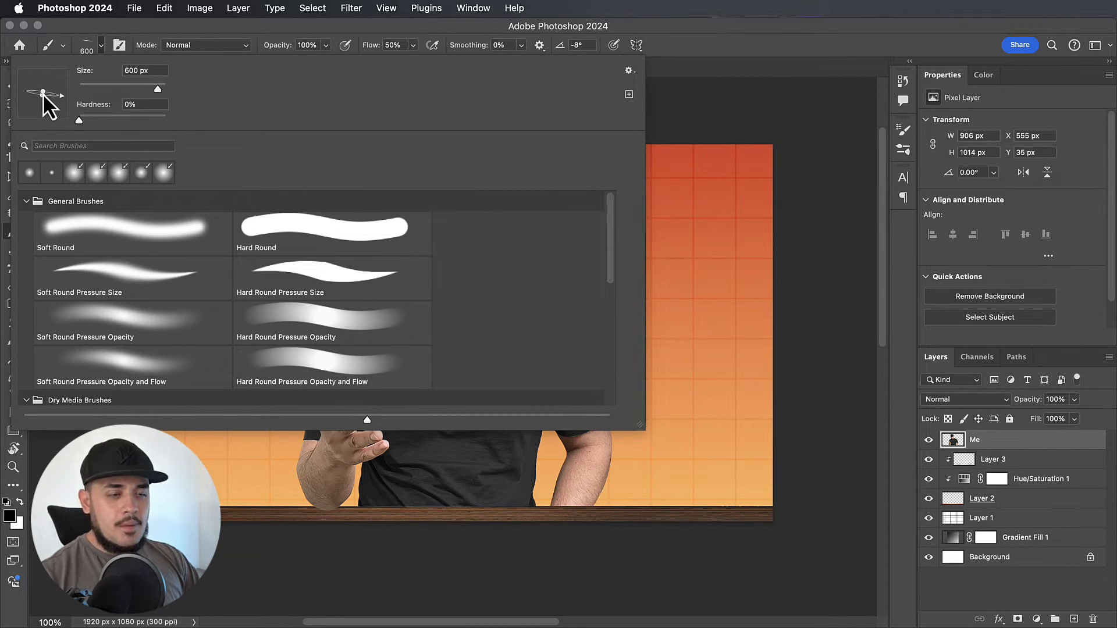
key(Return)
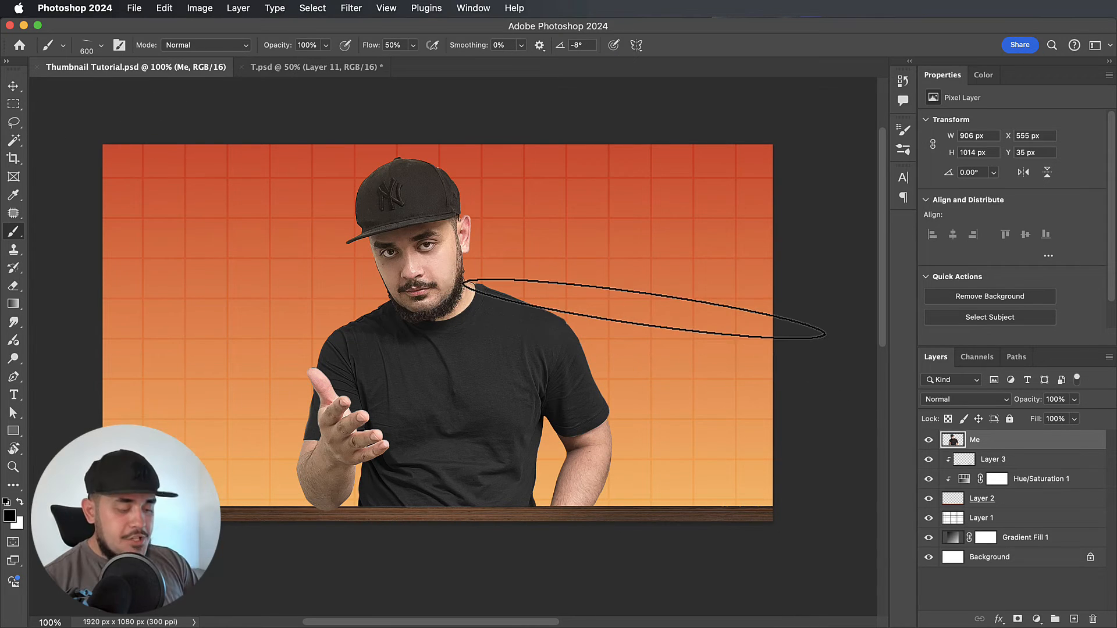
key(bracketleft)
key(bracketleft)
key(bracketleft)
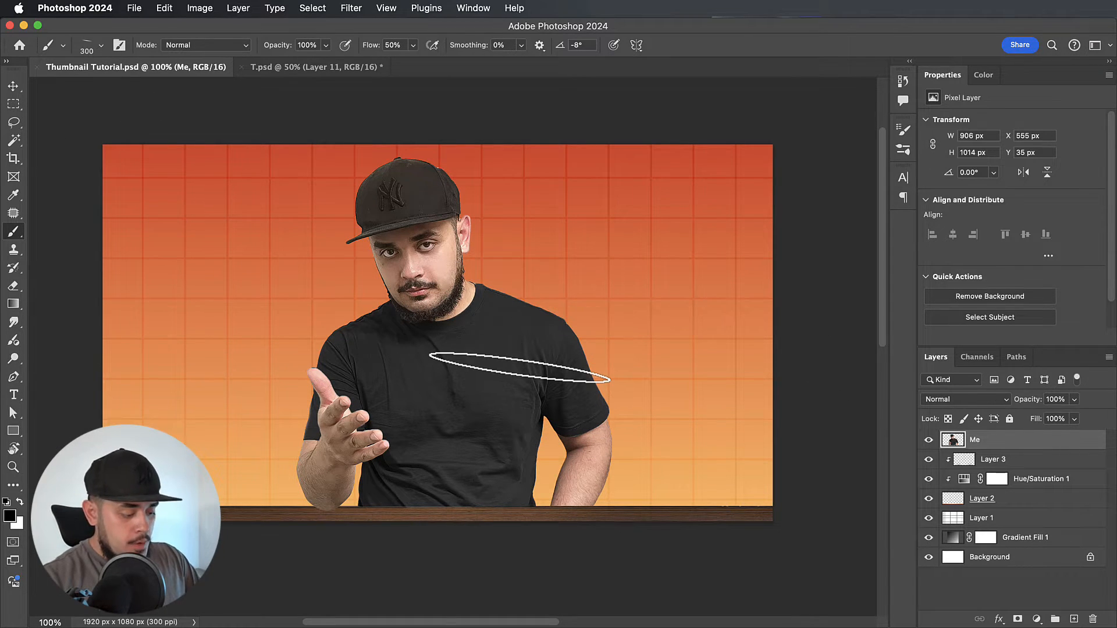
- Rotate the thin elliptical brush tip beside the elbow on the table to an angle of -35°
key(super+equal)
scroll(527, 362, down, 5)
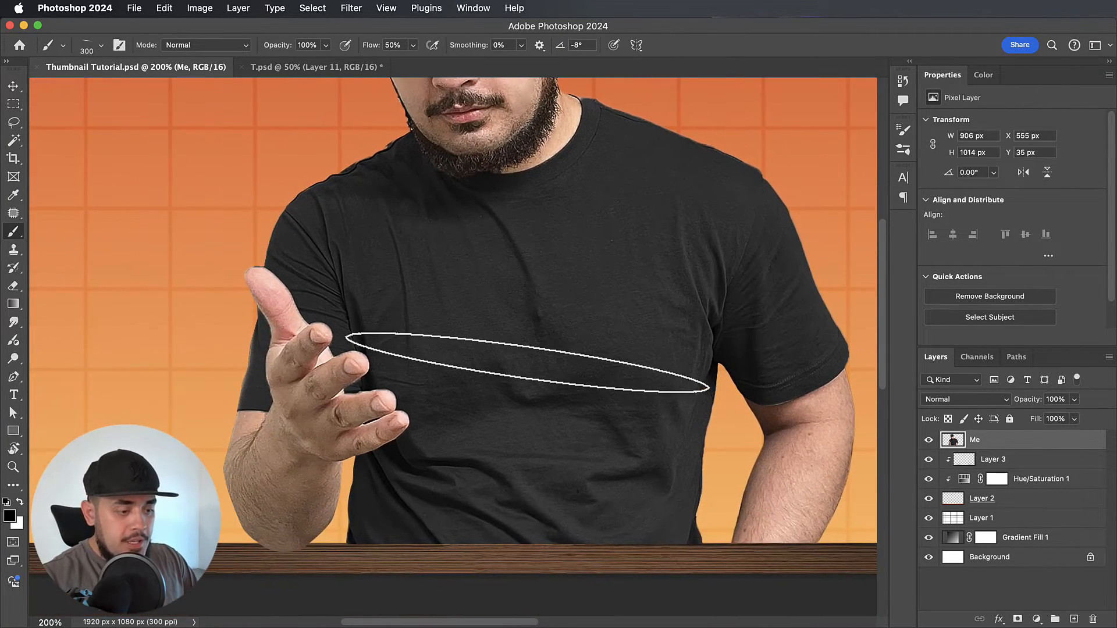
scroll(527, 362, up, 2)
key(super+equal)
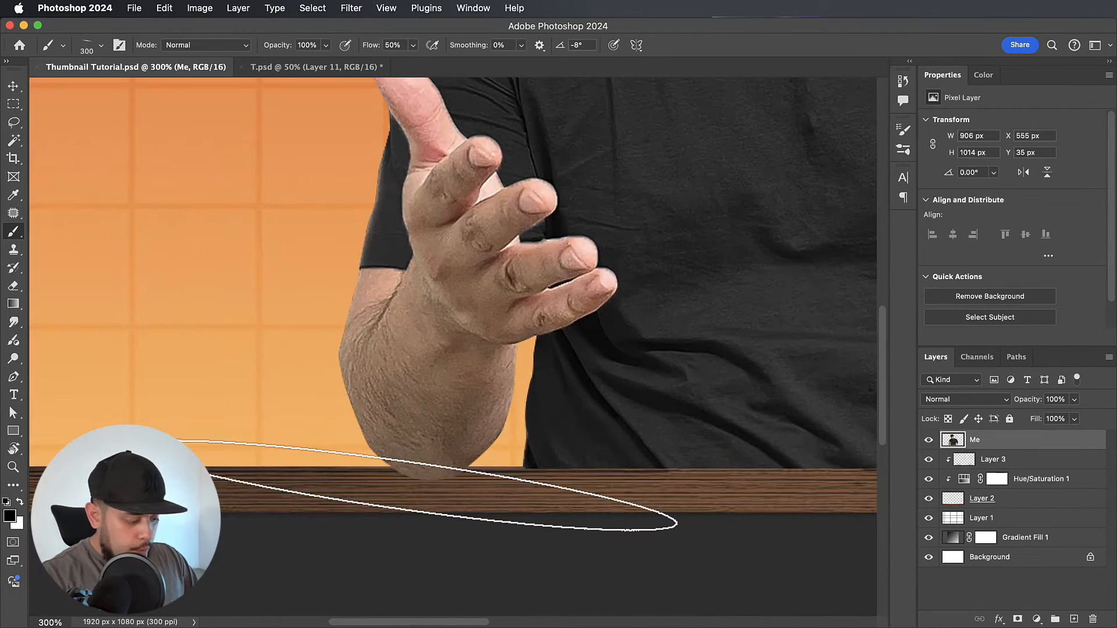
key(Left)
key(Left)
key(Left)
key(Left)
key(Left)
key(Left)
key(Left)
key(Left)
key(Left)
key(Left)
key(Left)
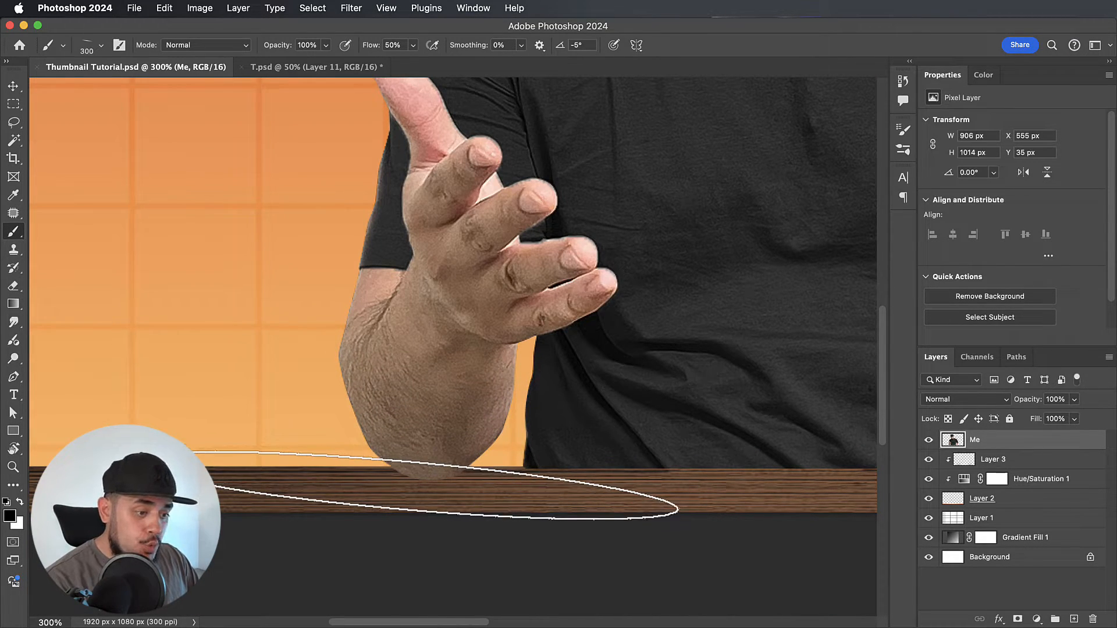
key(Right)
key(Right)
key(Right)
key(Right)
key(Right)
key(Right)
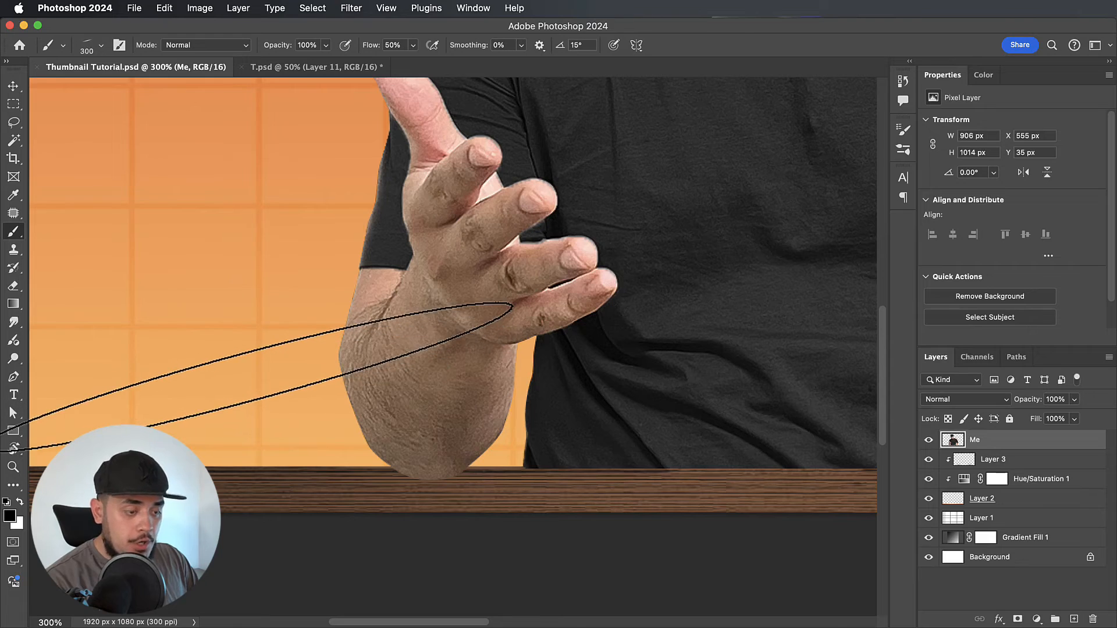
key(Right)
key(Right)
key(Right)
key(Right)
key(Right)
key(Right)
key(Right)
key(Right)
key(Right)
key(Right)
key(Right)
key(Right)
key(Right)
key(Right)
key(Right)
key(Right)
key(Right)
key(Right)
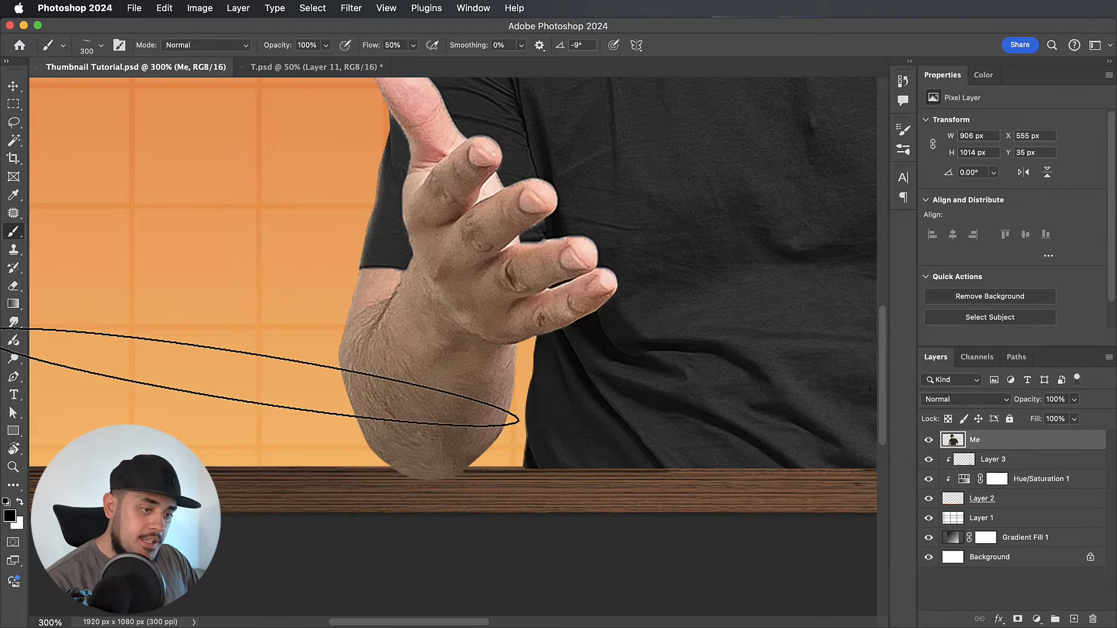
key(Right)
key(Right)
key(Right)
key(Right)
key(Right)
key(Right)
key(Right)
key(Right)
key(Right)
key(Right)
key(Right)
key(Right)
key(Right)
key(Right)
key(Right)
key(Right)
key(Right)
key(Right)
key(Right)
key(Right)
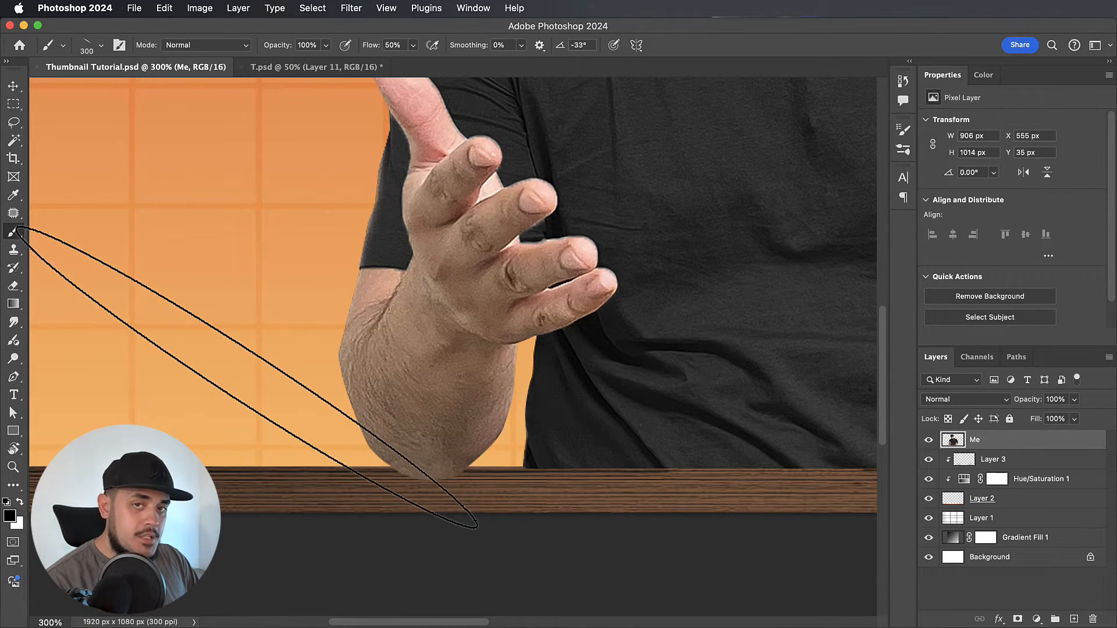
key(Left)
key(Left)
key(Left)
key(Left)
key(Left)
key(Left)
key(Left)
key(Left)
key(Left)
key(Left)
key(Left)
key(Left)
key(Left)
key(Left)
key(Left)
key(Left)
key(Left)
key(Left)
key(Left)
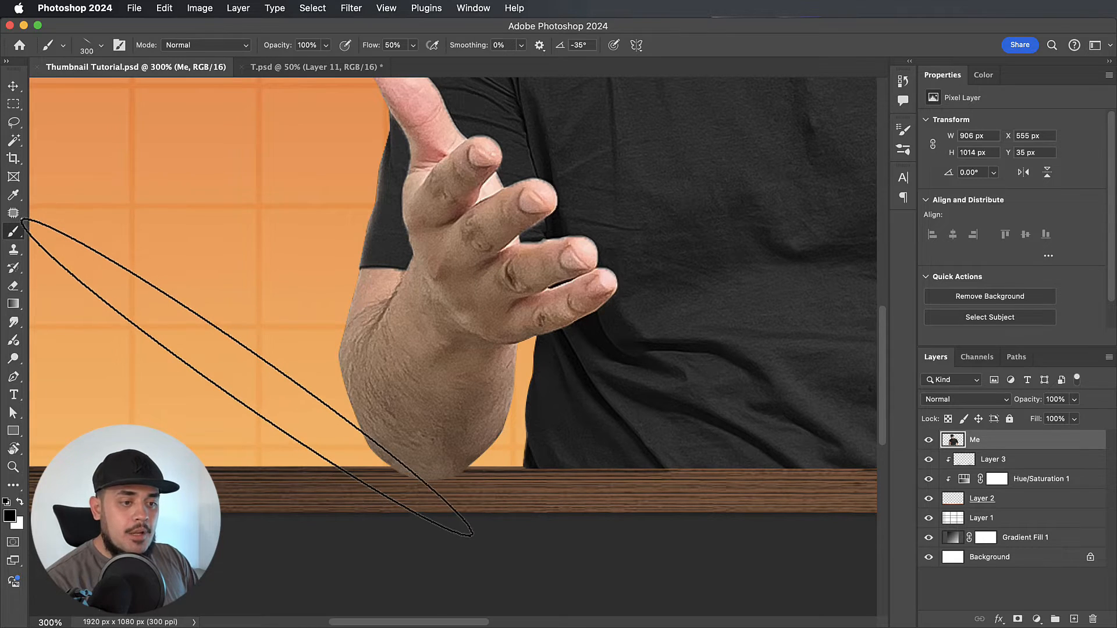
- Rotate the thin elliptical brush tip in one-degree increments to -11° and back out to -5°
key(Left)
key(Left)
key(Left)
key(Left)
key(Left)
key(Left)
key(Left)
key(Left)
key(Left)
key(Left)
key(Left)
key(Left)
key(Left)
key(Left)
key(Left)
key(Left)
key(Left)
key(Left)
key(Left)
key(Left)
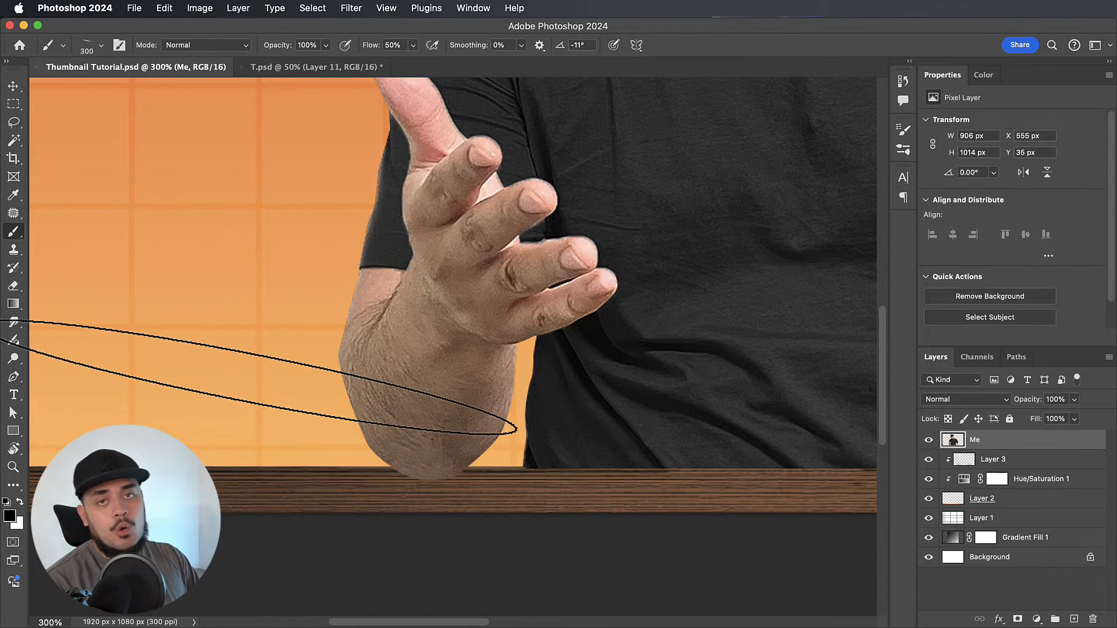
key(Right)
key(Right)
key(Right)
key(Right)
key(Right)
key(Right)
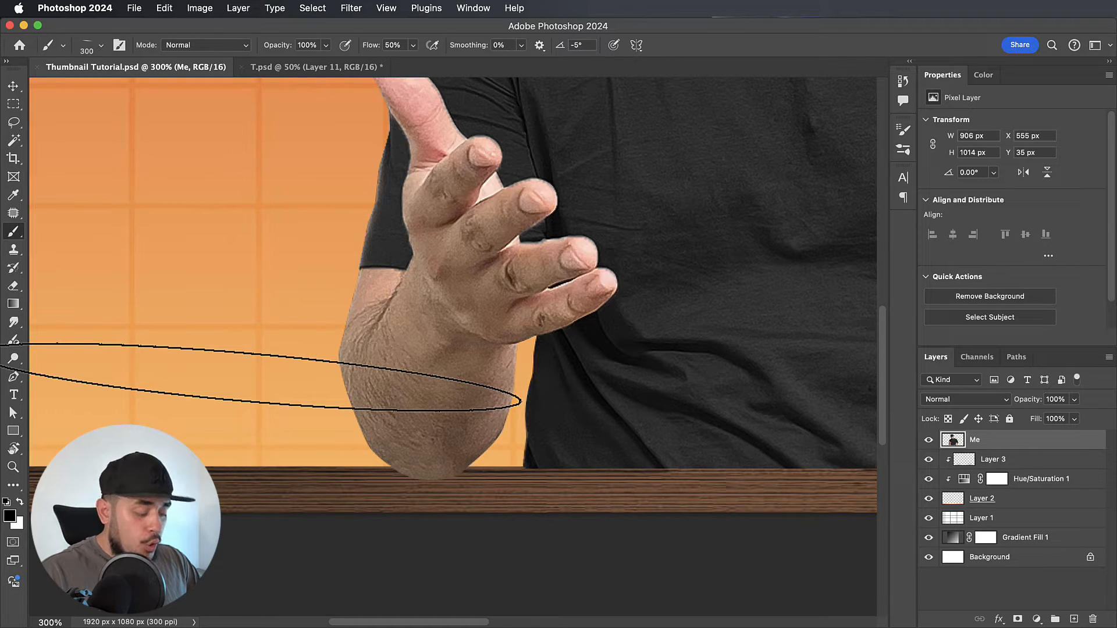
- Rotate the elliptical brush tip in 15-degree increments and fine-tune it to a level angle of -180°
key(shift+Right)
key(shift+Right)
key(shift+Right)
key(shift+Right)
key(shift+Right)
key(shift+Right)
key(shift+Right)
key(shift+Right)
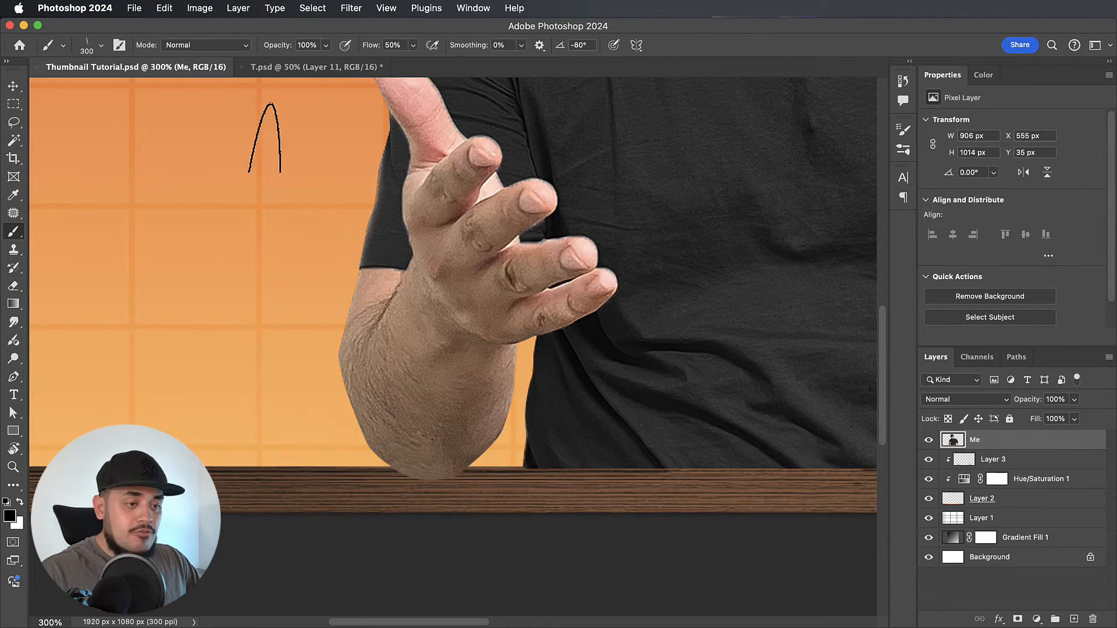
key(shift+Right)
key(shift+Right)
key(shift+Right)
key(shift+Right)
key(Left)
key(Left)
key(Left)
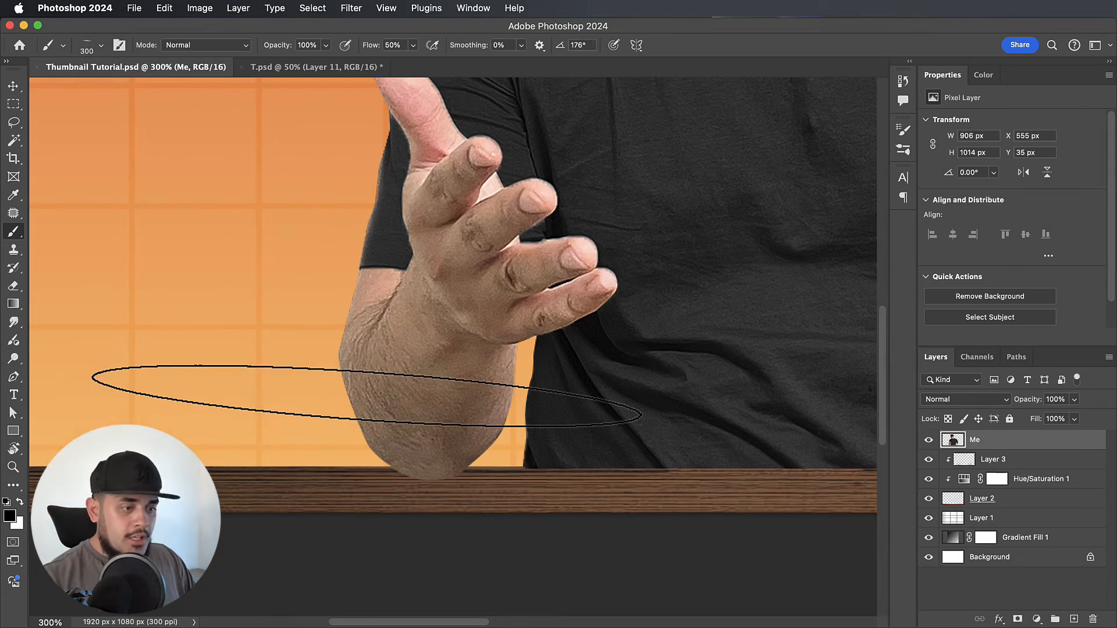
key(Left)
key(Left)
key(Left)
key(Left)
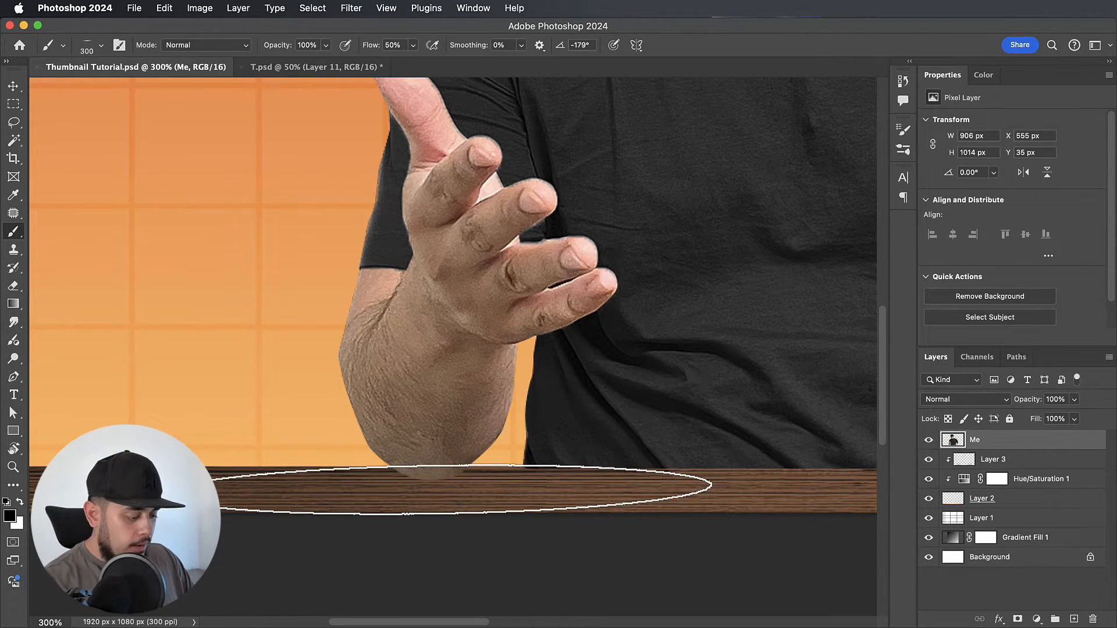
key(Right)
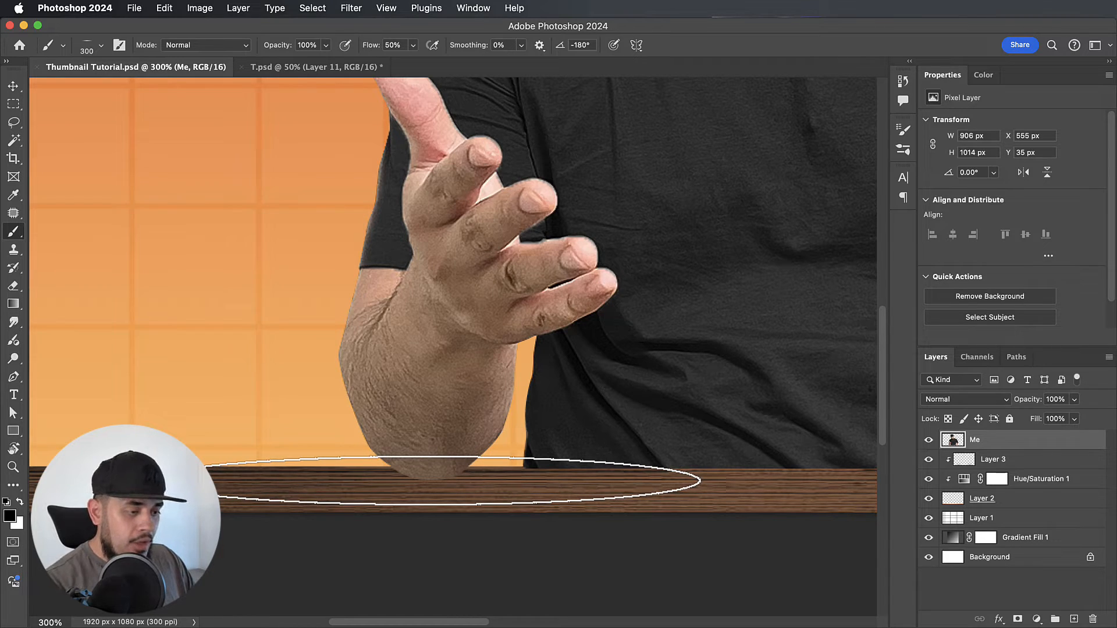
- Reduce the elliptical brush size to 150 px
key(bracketleft)
key(bracketleft)
key(bracketleft)
key(bracketleft)
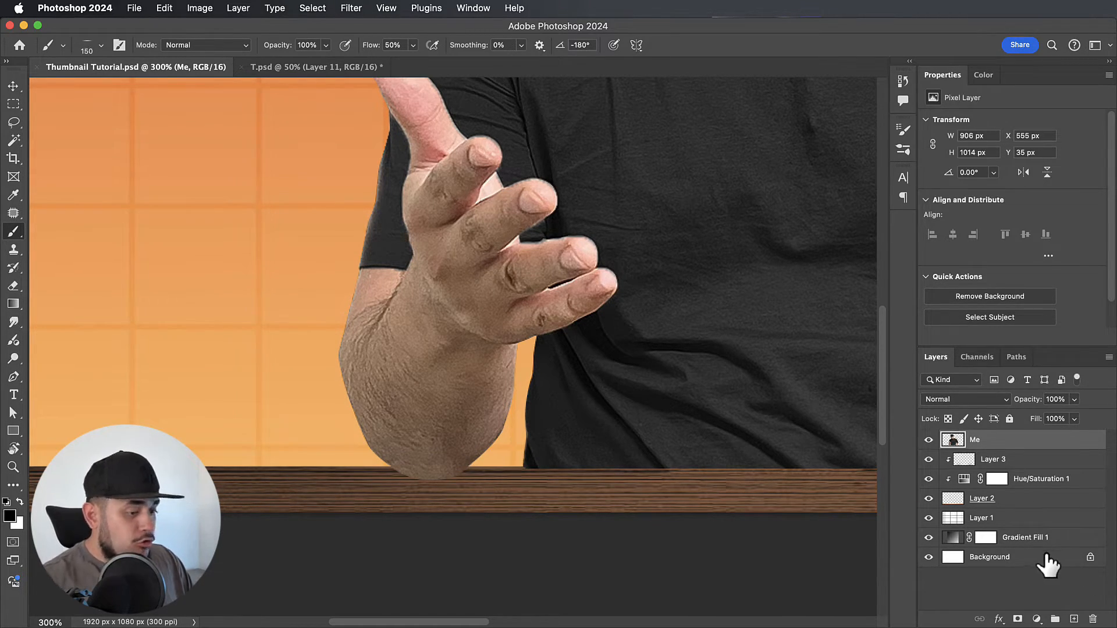
- Add a new layer above Layer 3, beneath the Me layer, and name it Shadow
click(1017, 463)
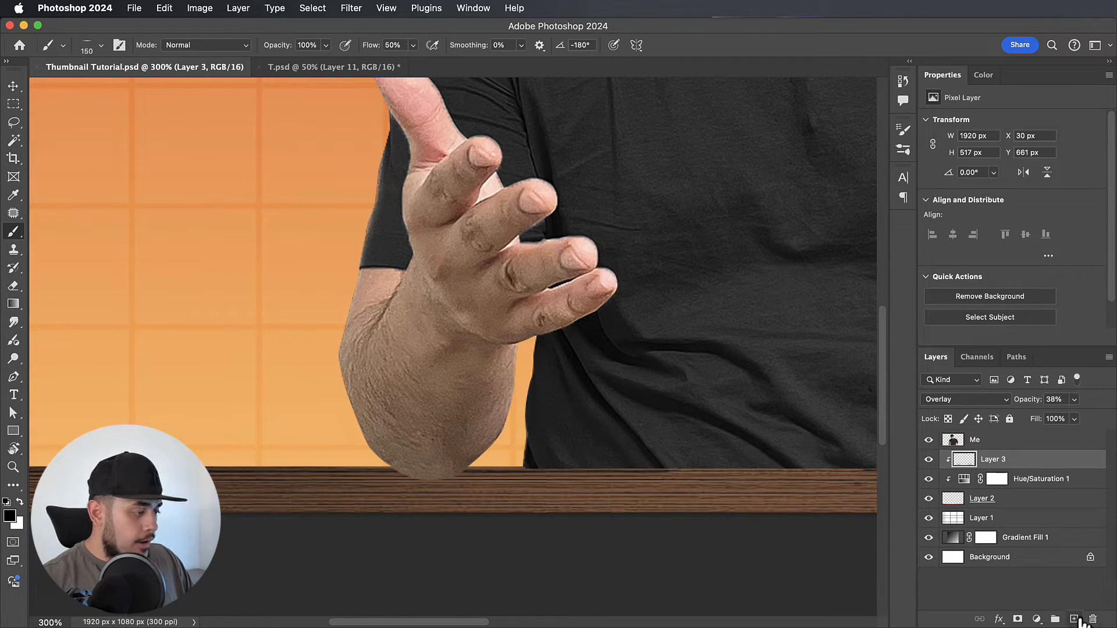
click(1075, 619)
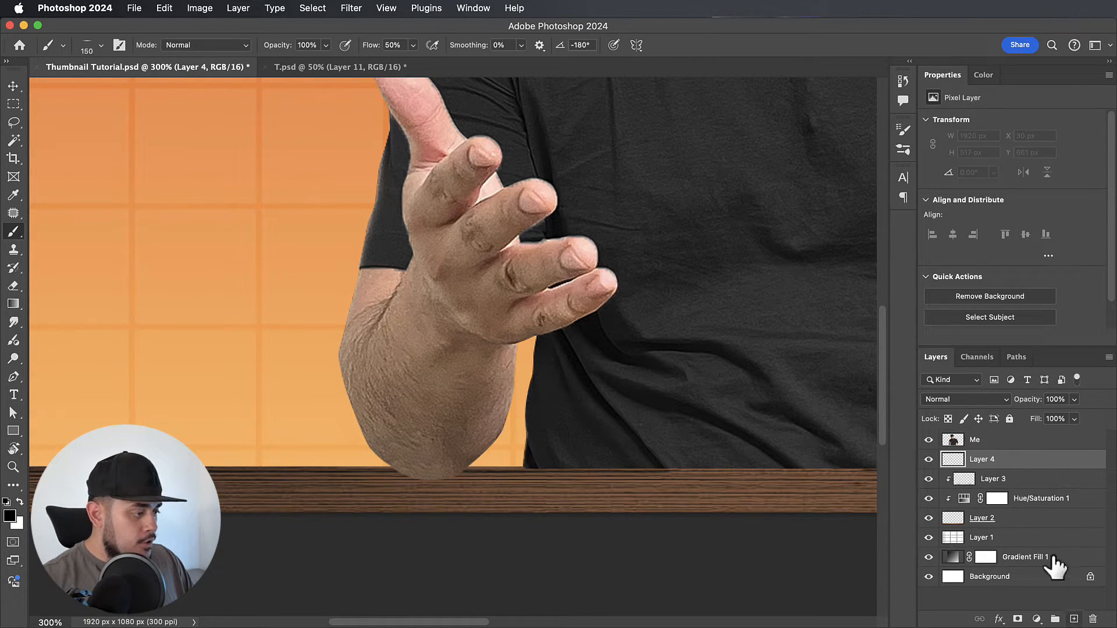
double_click(981, 460)
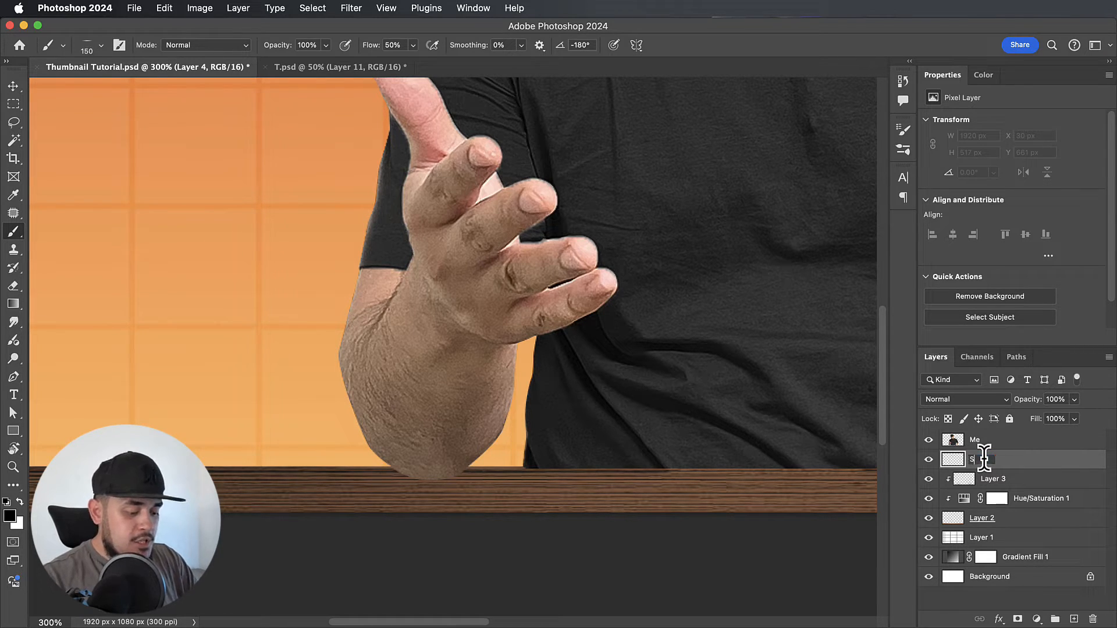
text(Shadow)
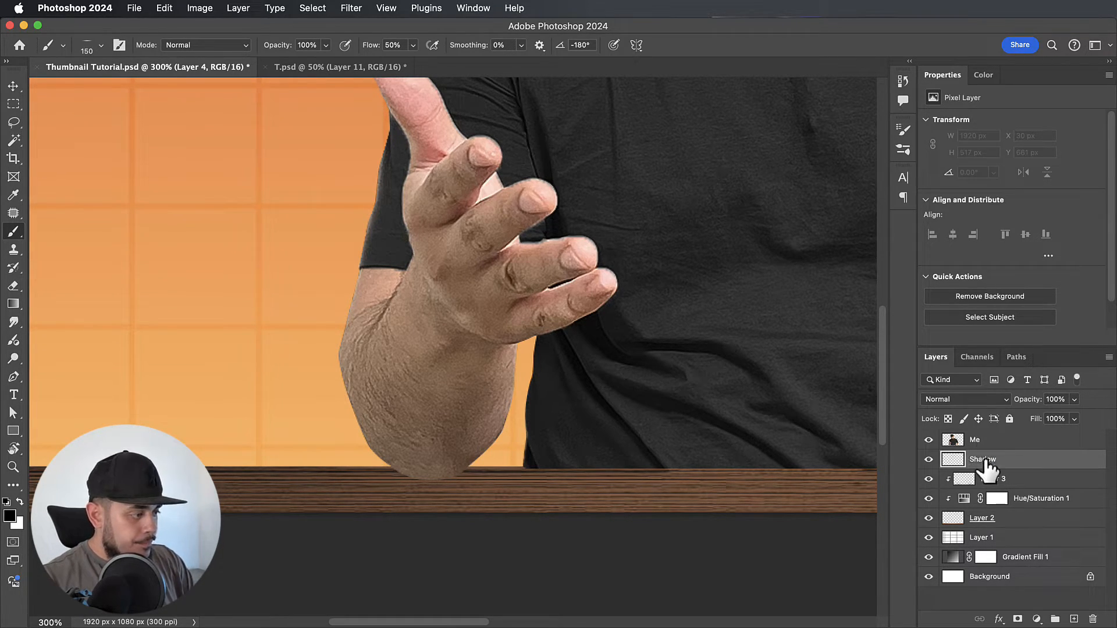
key(Return)
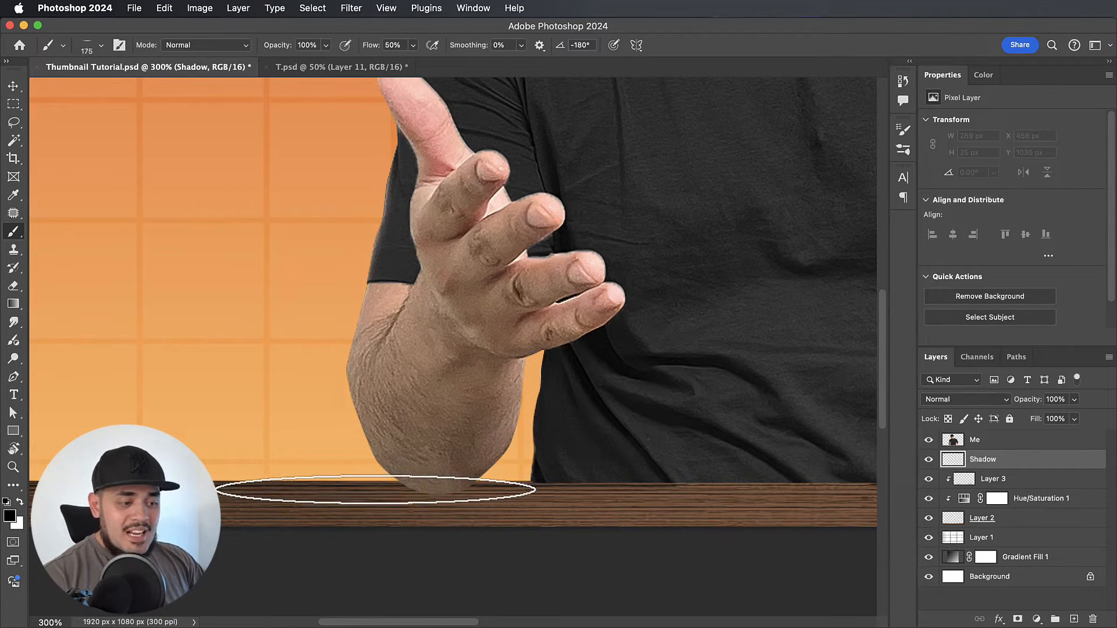
- Paint a dark contact shadow about 379 px wide under the elbow with the 175 px elliptical brush at 50% flow
click(399, 495)
click(433, 497)
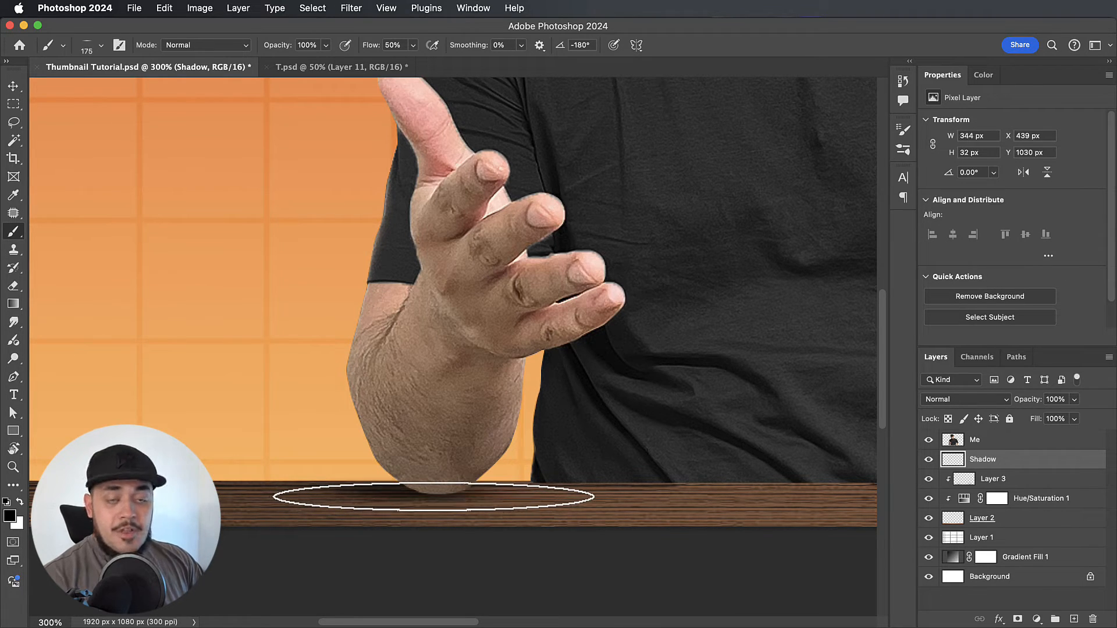
click(458, 491)
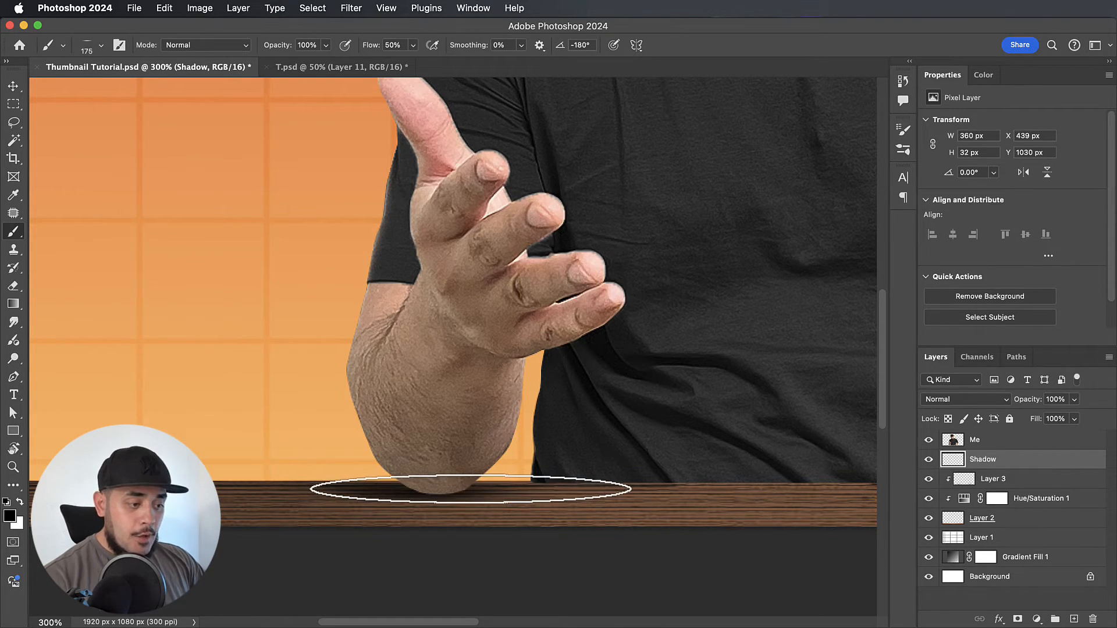
click(464, 493)
click(439, 497)
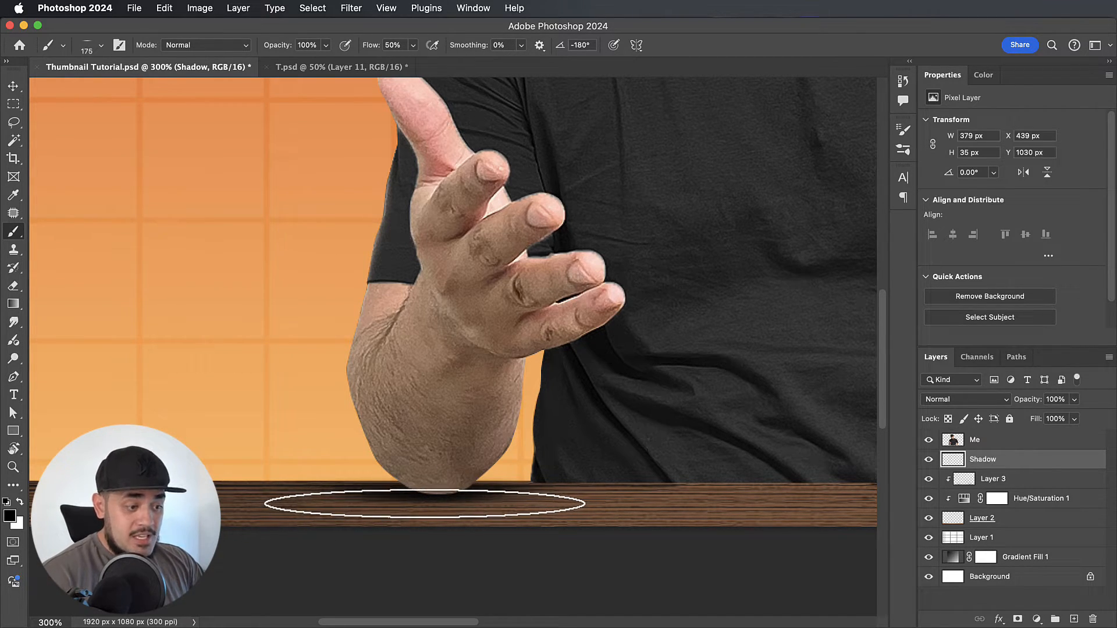
- Paint a wider, fainter shadow about 651 px wide around the elbow contact using a 300 px brush at 10% flow
key(bracketright)
key(bracketright)
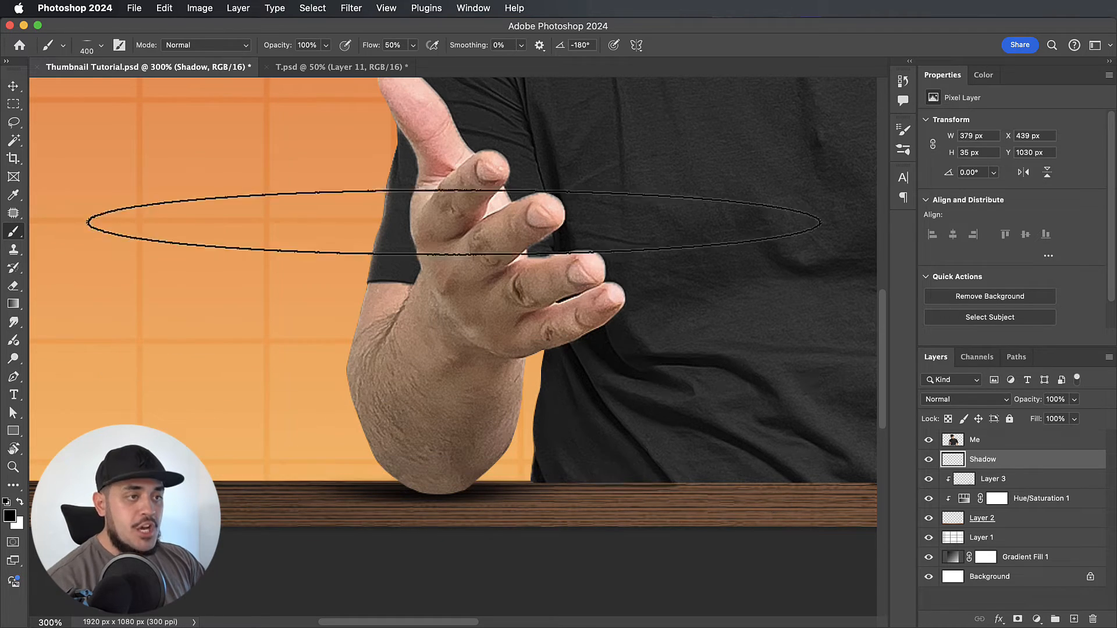
click(405, 45)
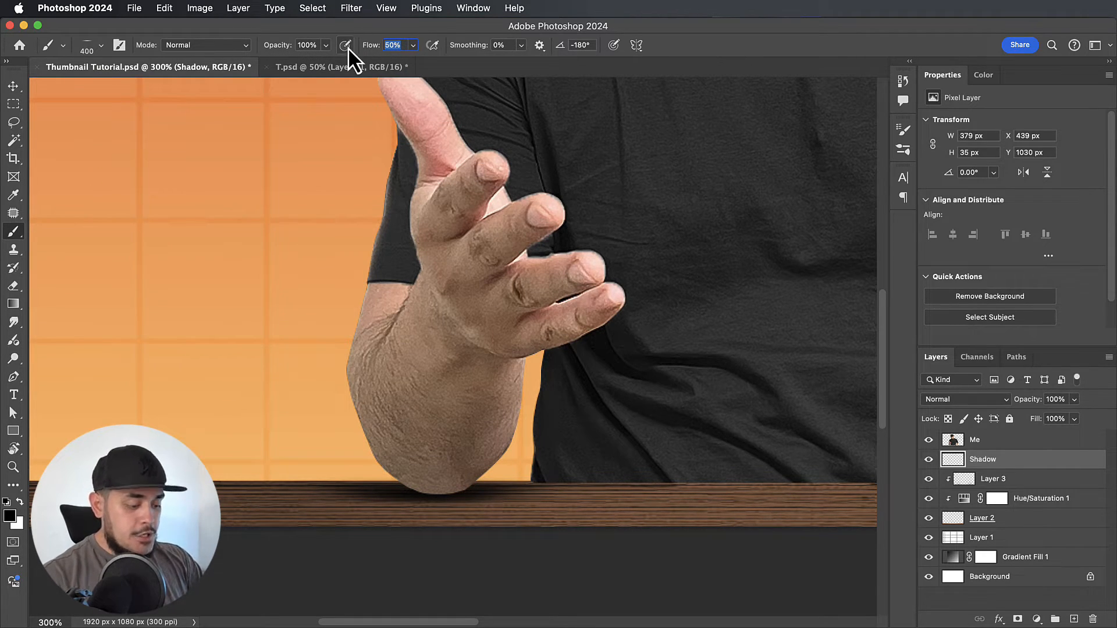
text(10)
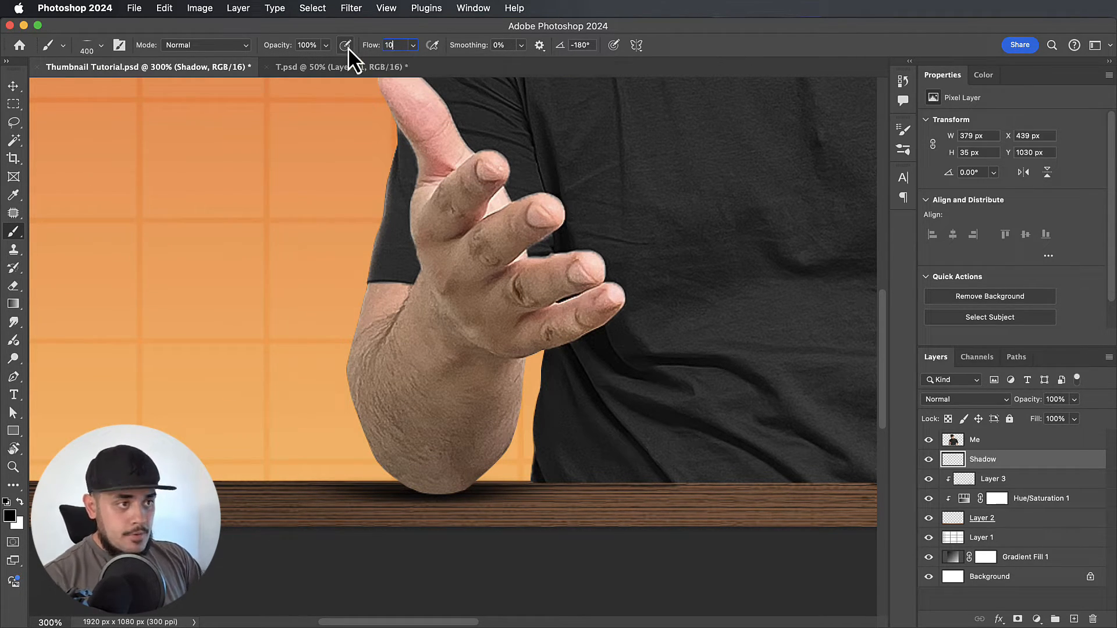
key(Return)
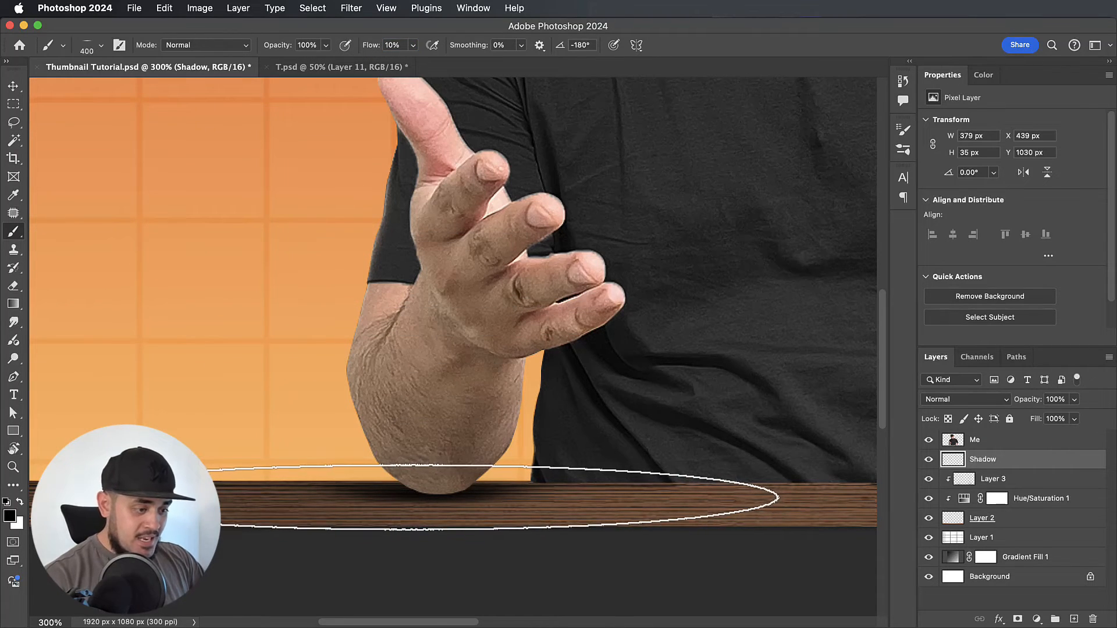
key(bracketleft)
key(bracketleft)
key(bracketright)
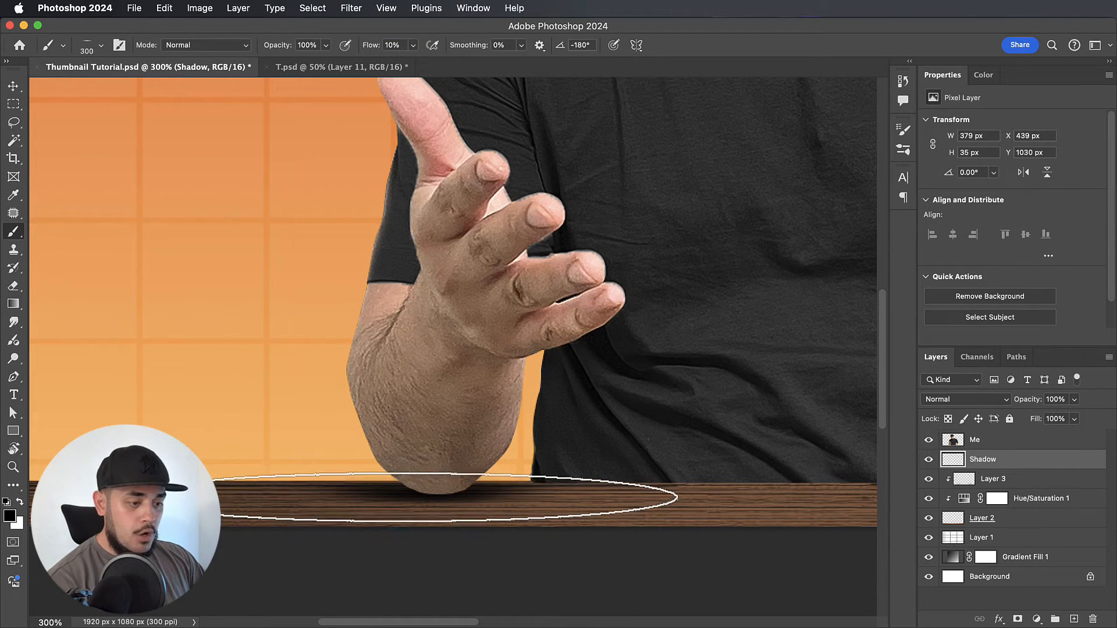
mouse_move(438, 496)
mouse_down()
mouse_move(449, 511)
mouse_move(509, 489)
mouse_move(502, 508)
mouse_move(449, 494)
mouse_move(368, 499)
mouse_move(448, 501)
mouse_up()
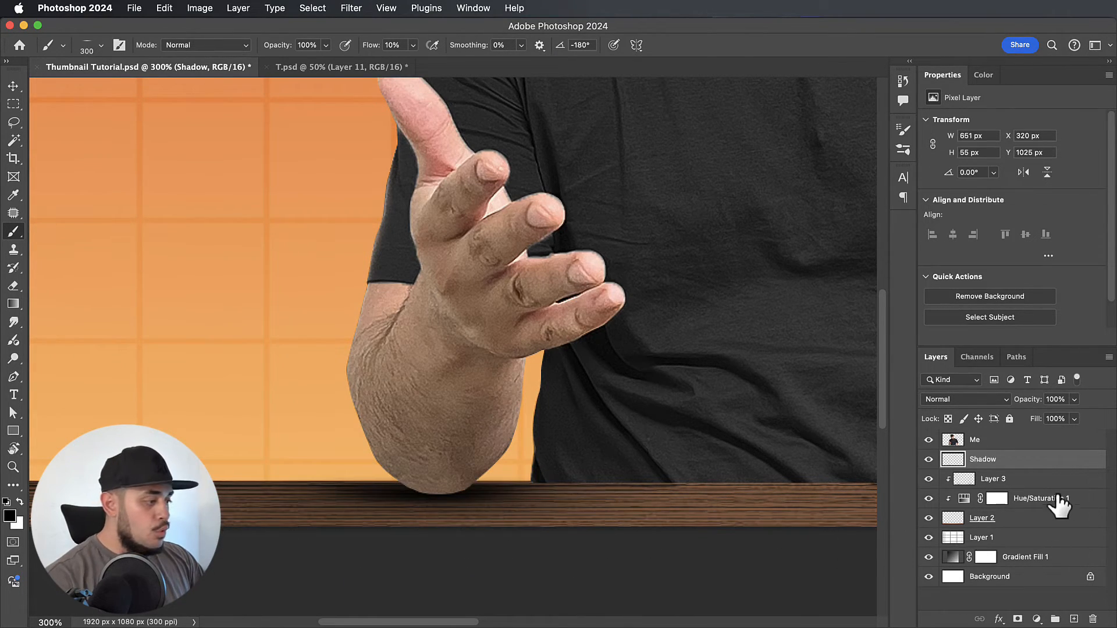
- Clip the Shadow layer to the table layer and reduce its opacity to 70%
drag(963, 483, 955, 464)
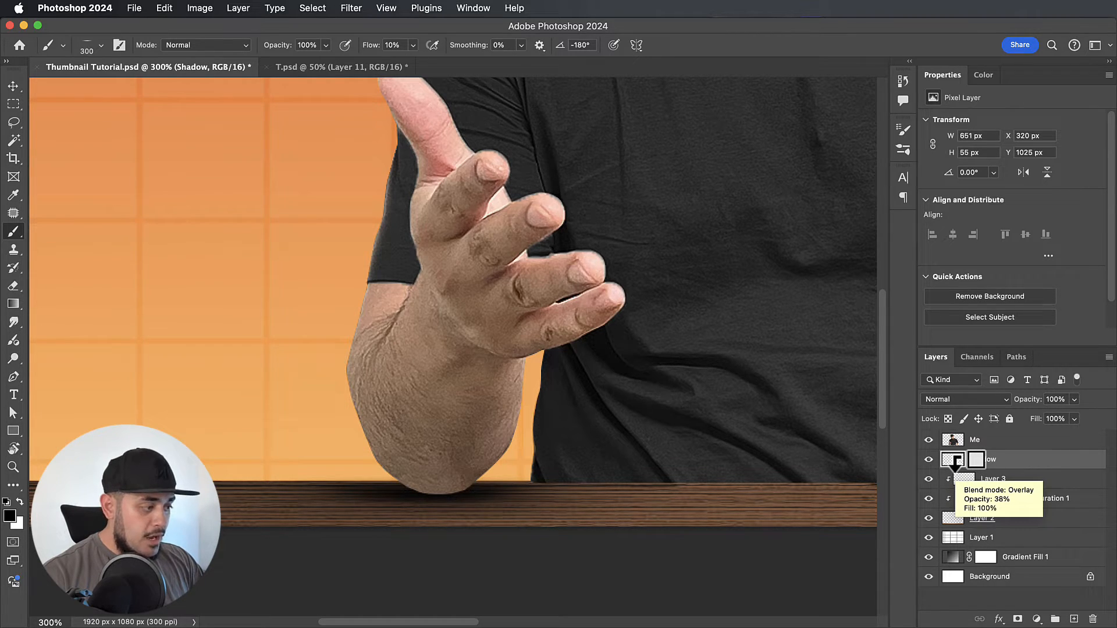
drag(954, 464, 957, 465)
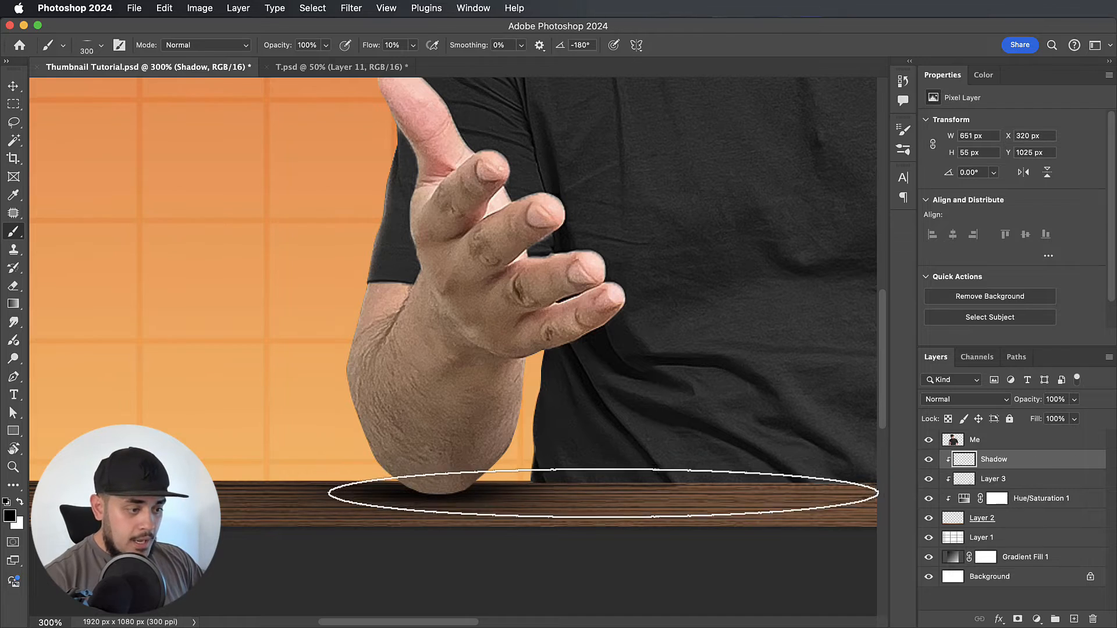
key(super+1)
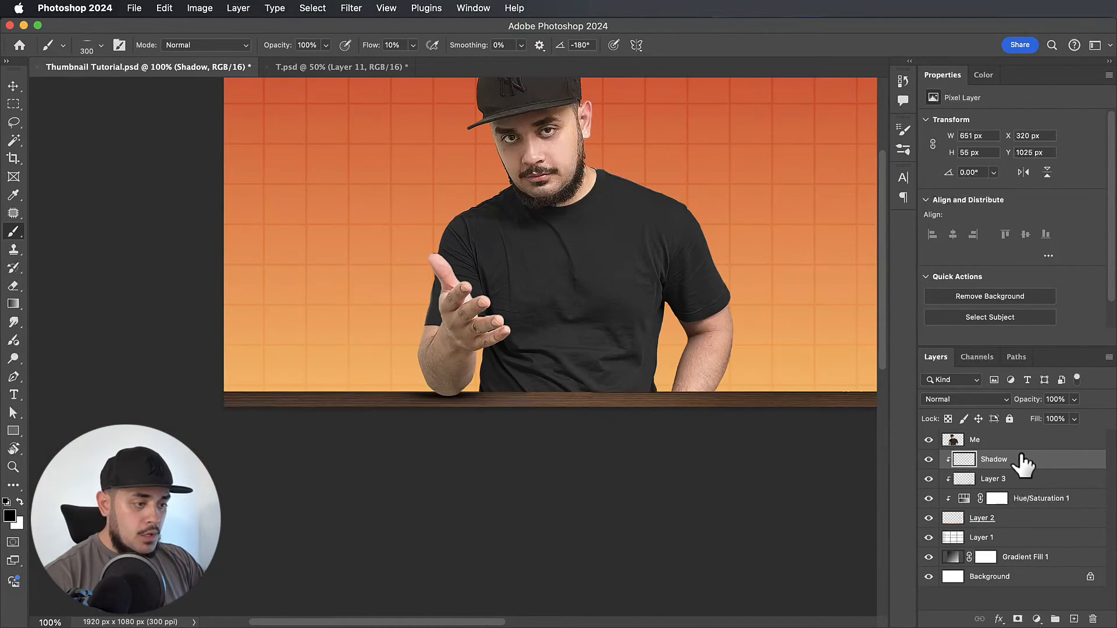
scroll(749, 424, up, 3)
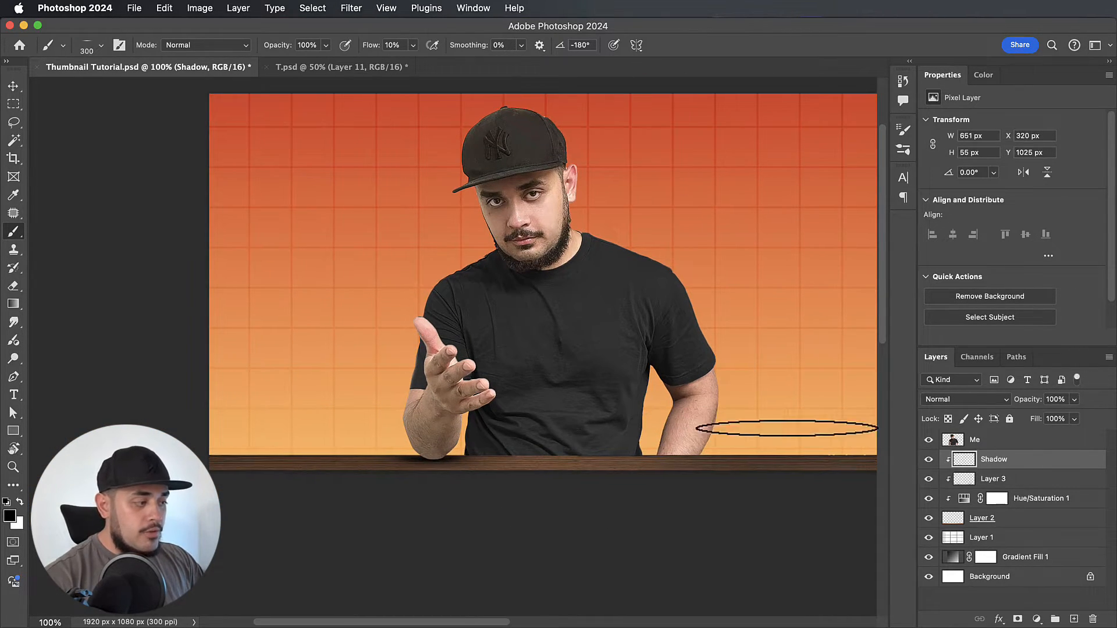
click(931, 462)
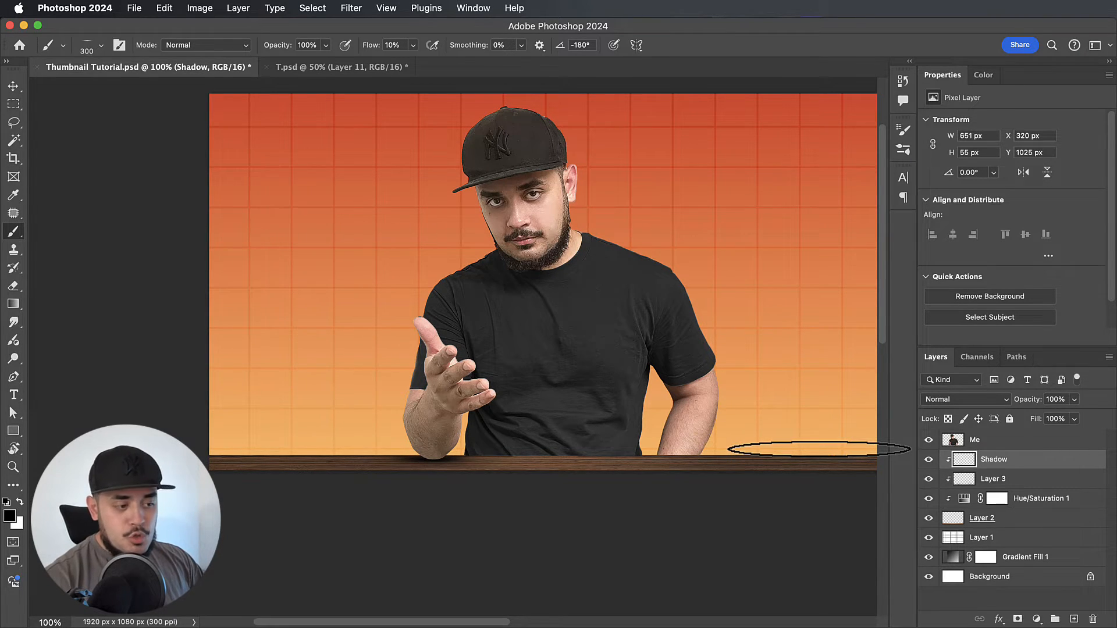
scroll(819, 449, down, 3)
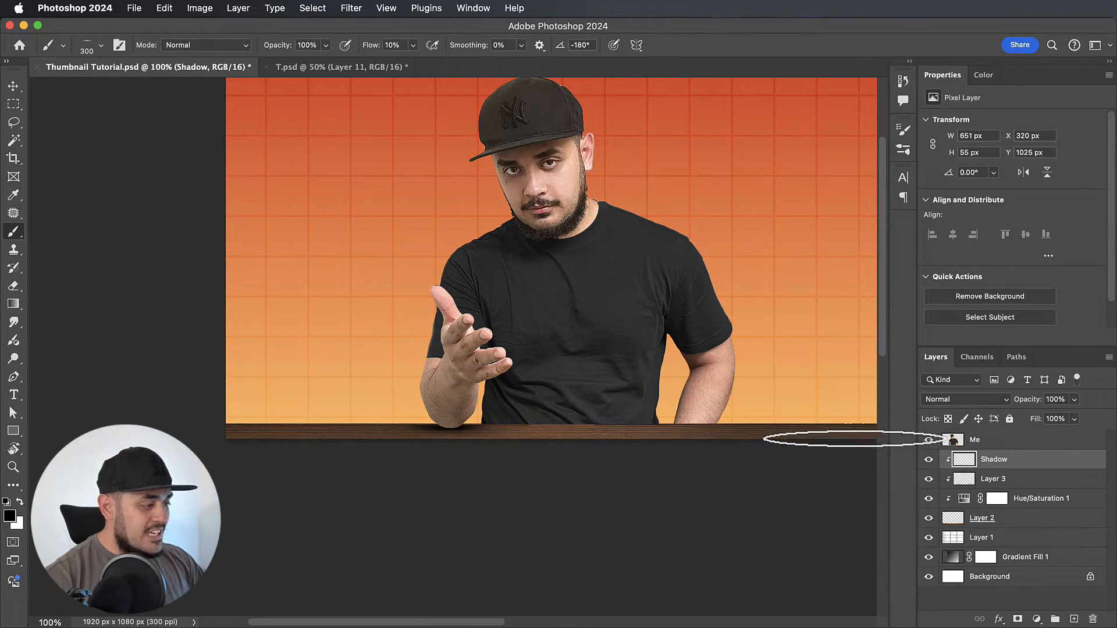
drag(1039, 408, 1039, 407)
scroll(635, 467, down, 1)
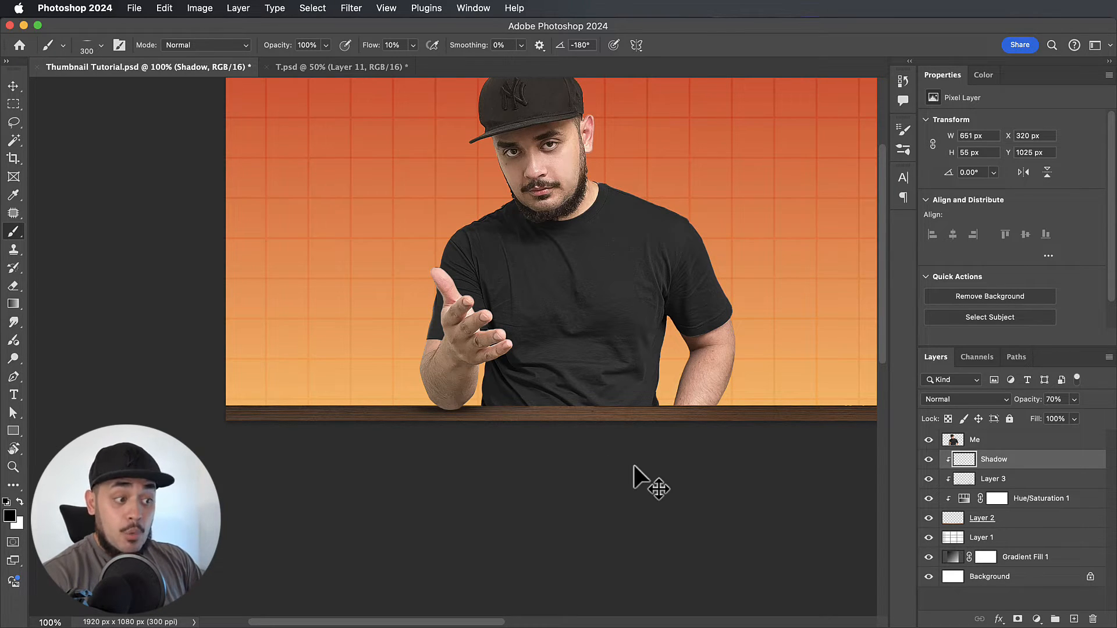
key(super+equal)
key(super+equal)
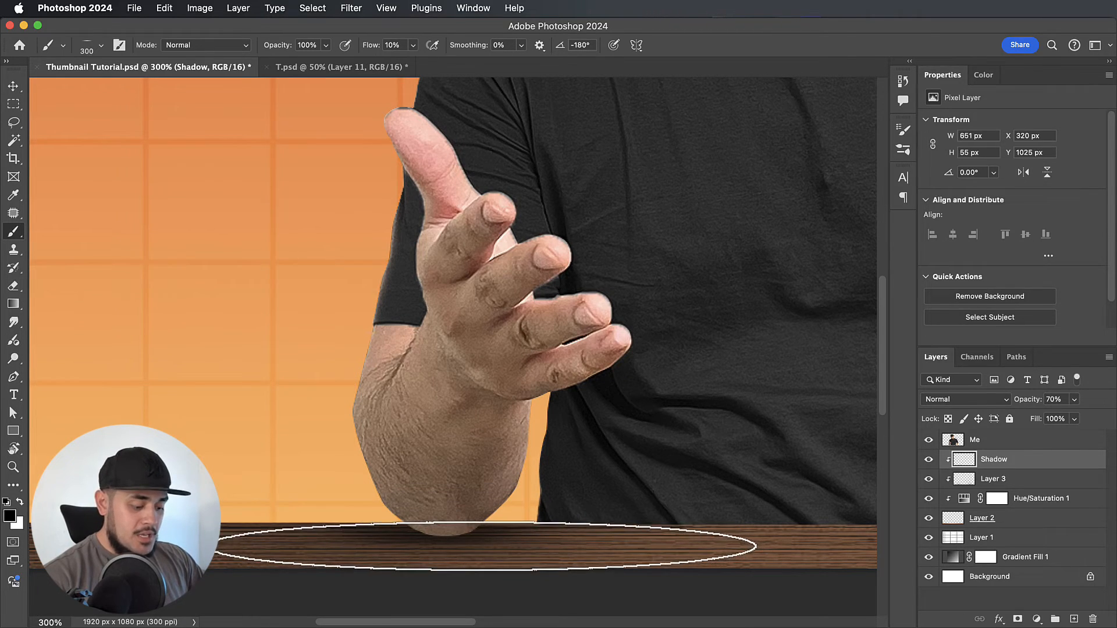
- Add a white Outer Glow to the Me layer in Screen mode with 25% opacity and a size of 24 px
key(v)
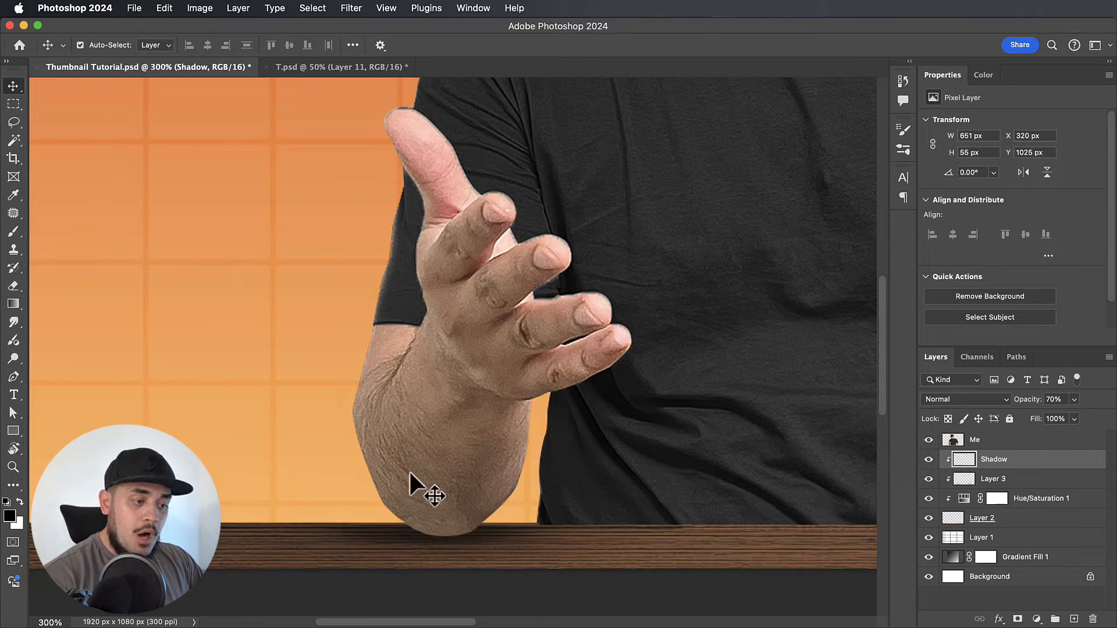
scroll(456, 502, down, 1)
scroll(456, 501, right, 1)
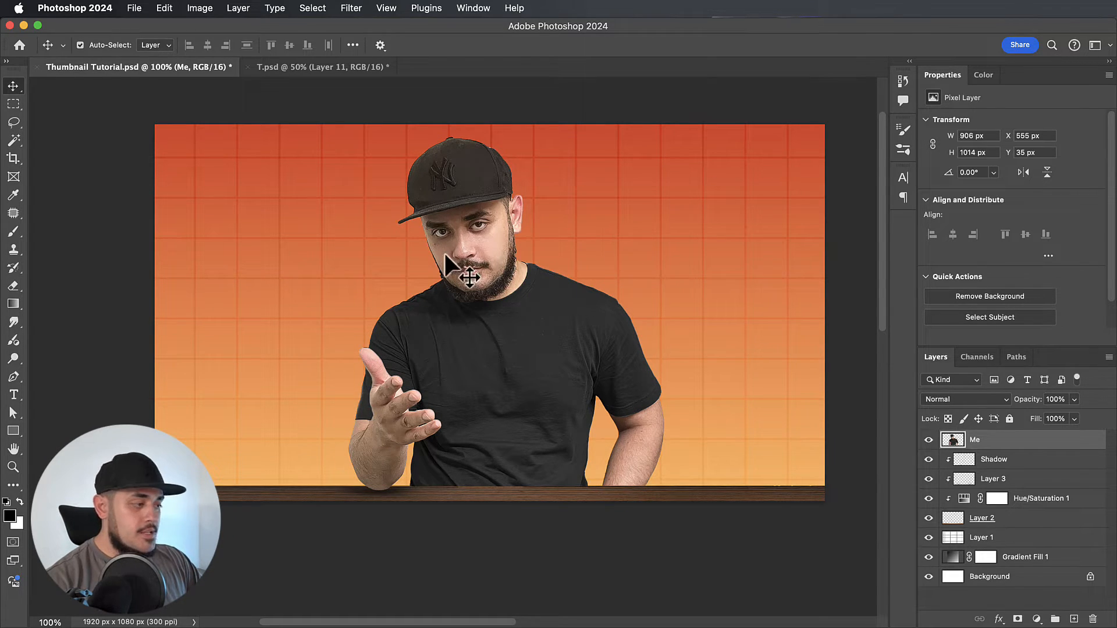
double_click(1045, 441)
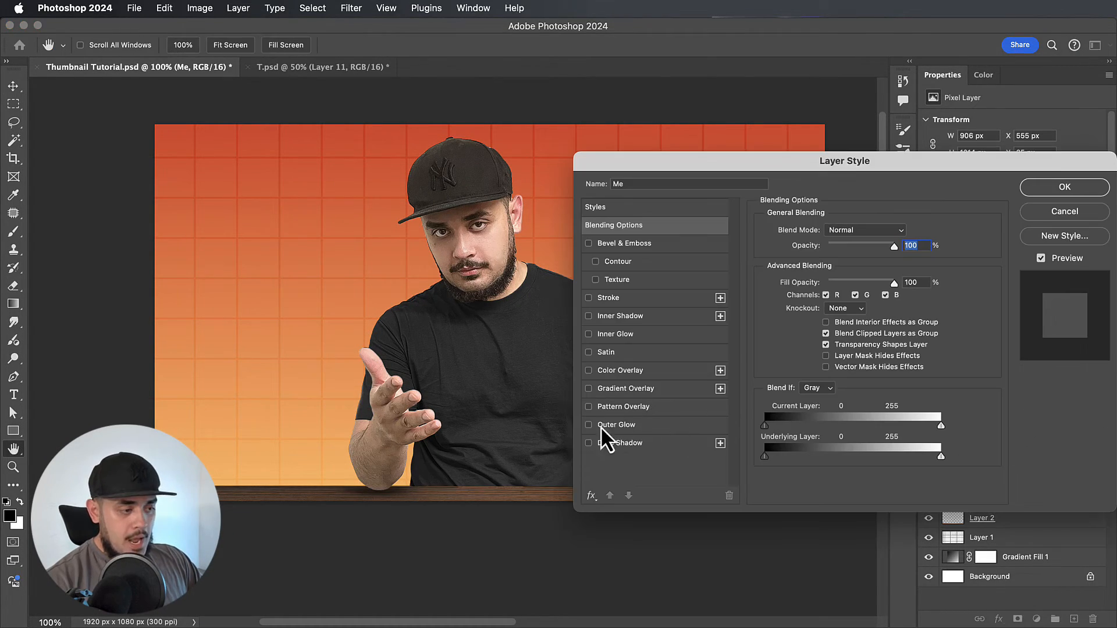
click(616, 426)
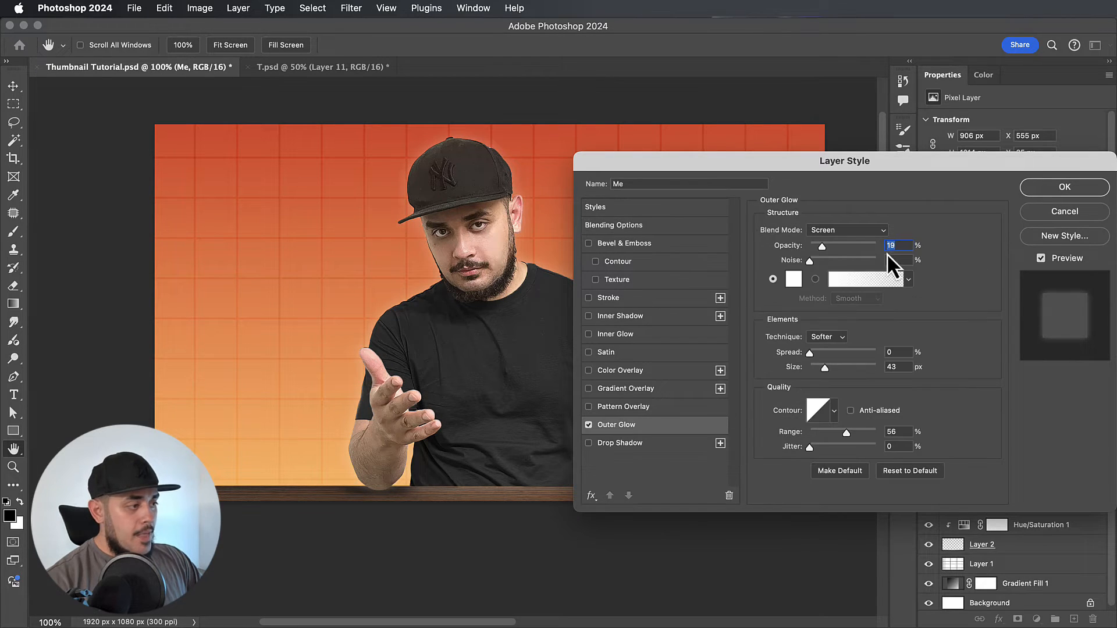
mouse_move(823, 247)
mouse_down()
mouse_move(838, 242)
mouse_move(826, 243)
mouse_up()
drag(791, 169, 872, 160)
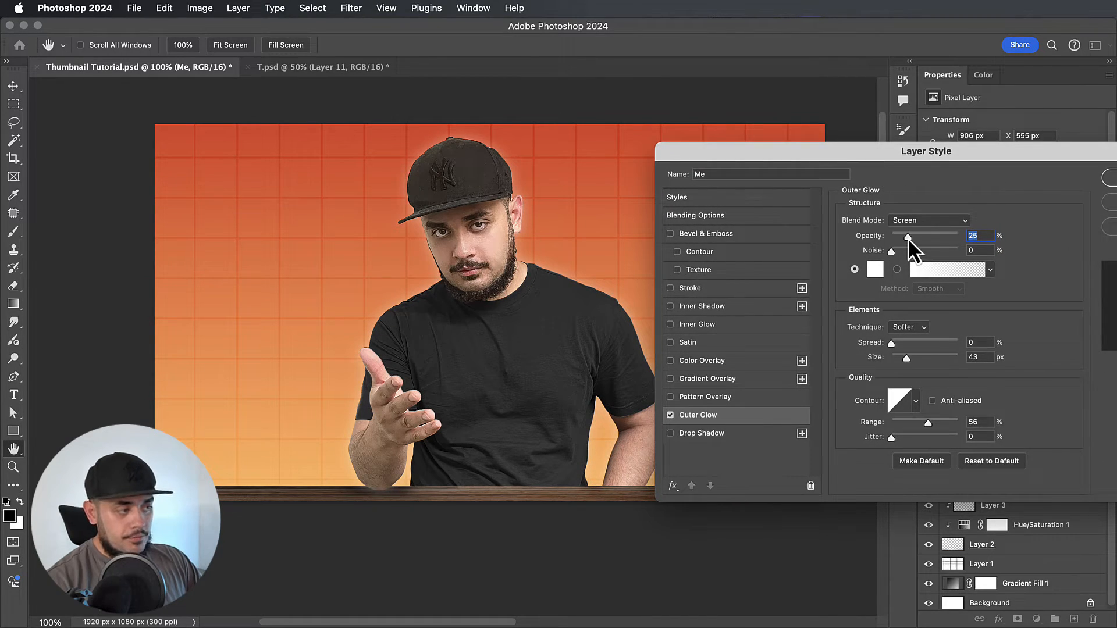
drag(907, 239, 904, 239)
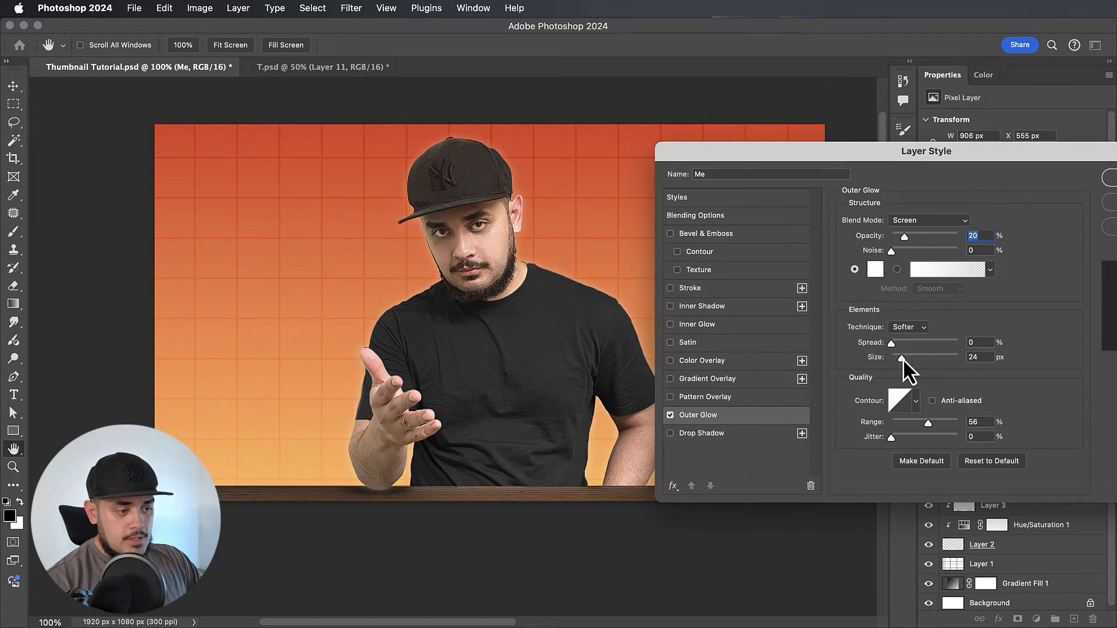
drag(903, 360, 901, 358)
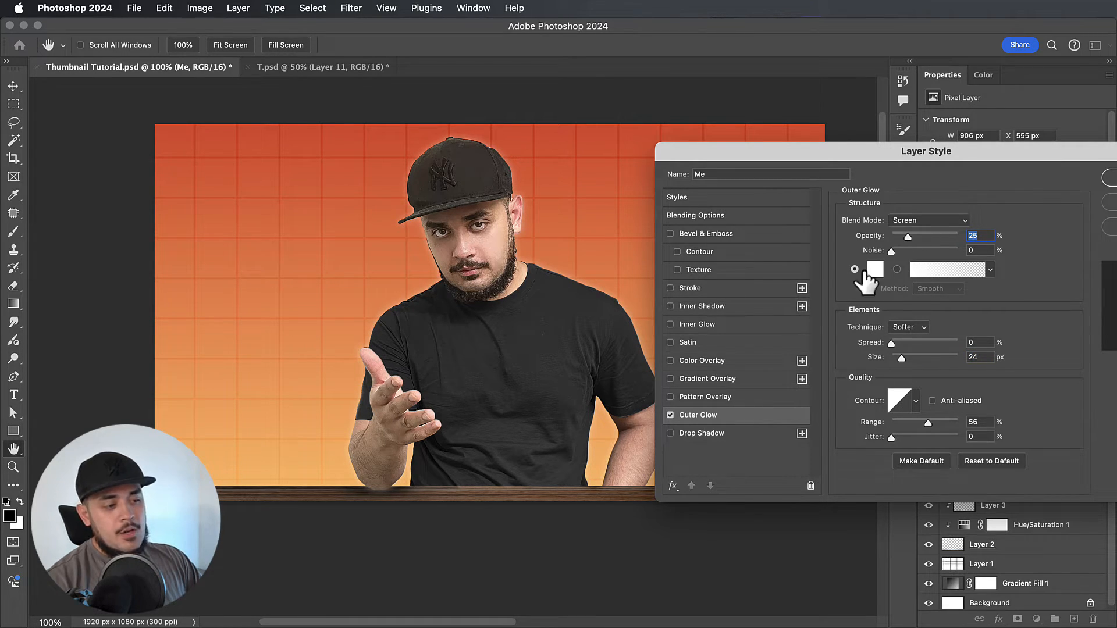
drag(1055, 158, 994, 157)
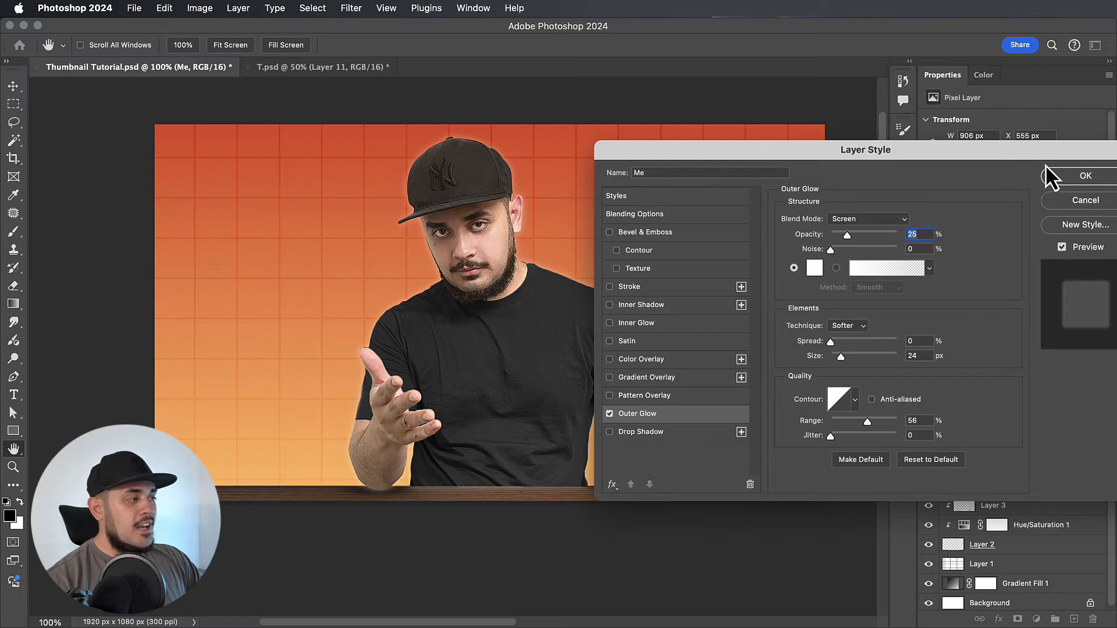
click(1085, 176)
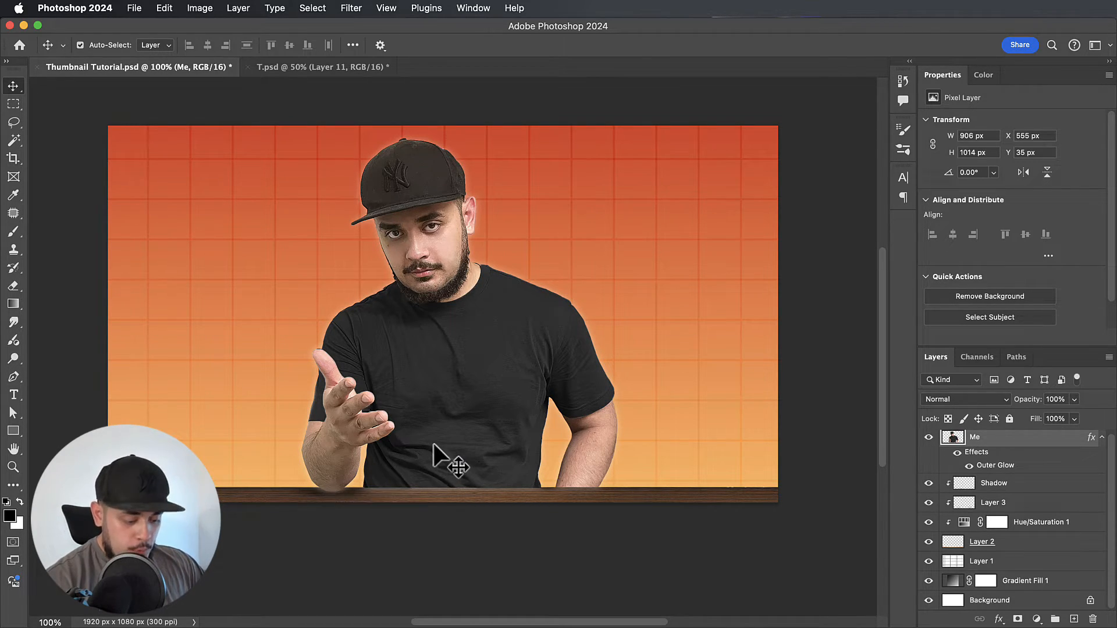
- Convert the Me layer's Outer Glow effect into its own separate layer
key(super+equal)
scroll(434, 448, down, 5)
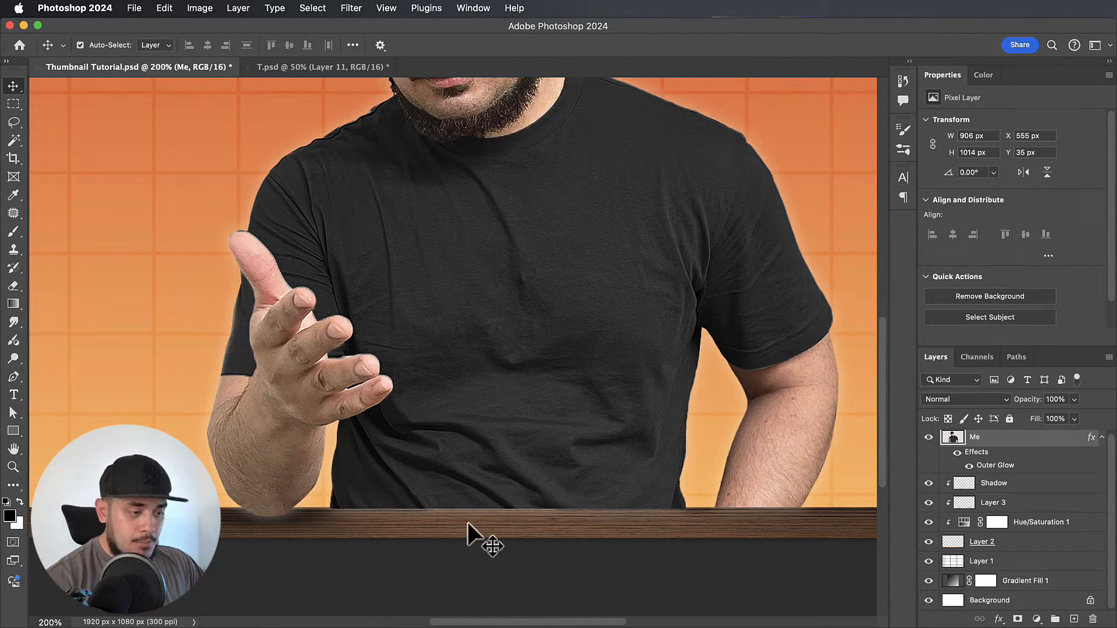
scroll(468, 523, up, 2)
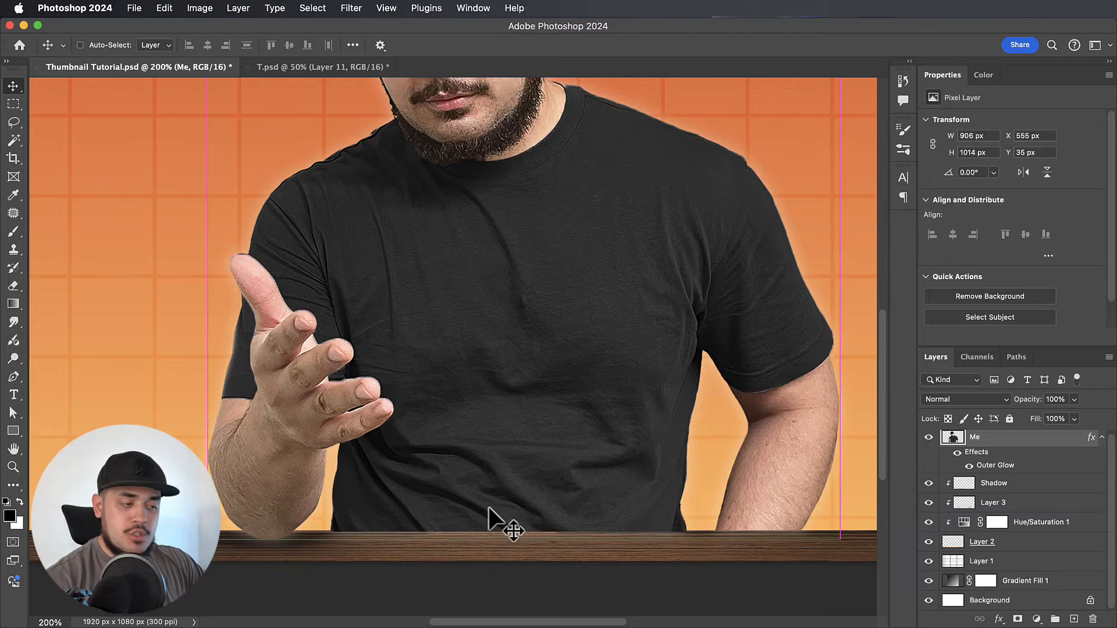
key(super+minus)
scroll(488, 510, up, 3)
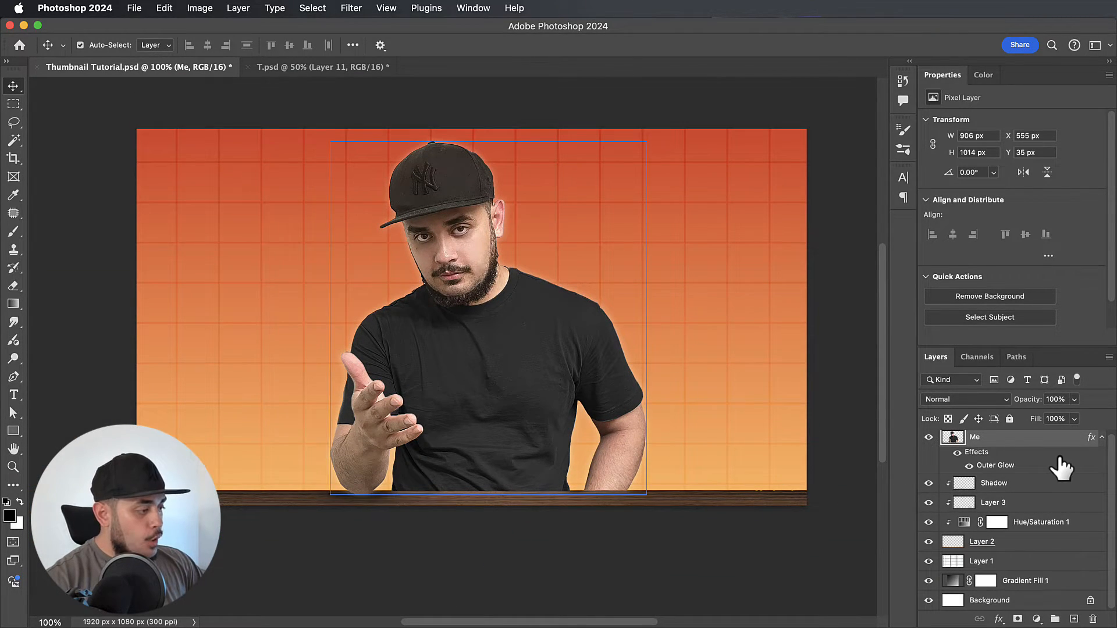
scroll(1059, 464, up, 1)
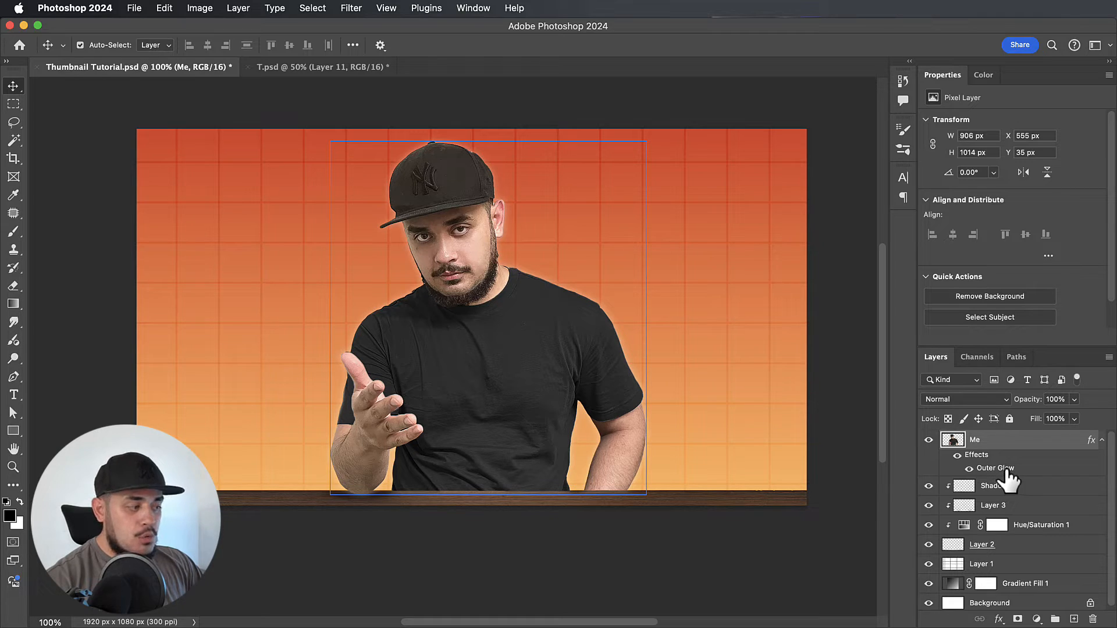
right_click(1007, 473)
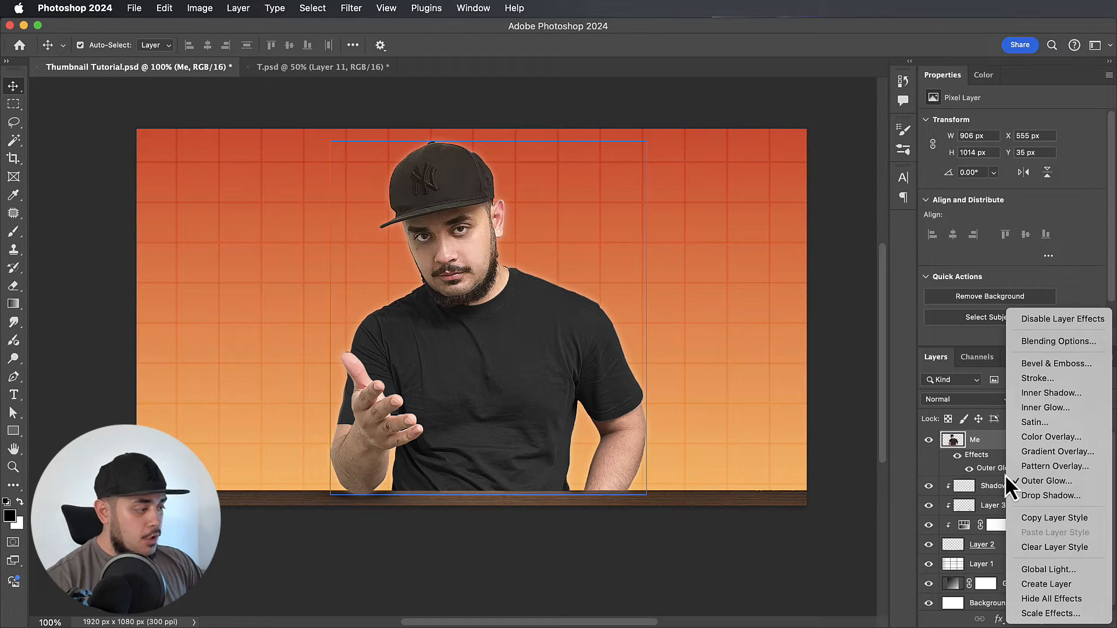
click(1033, 586)
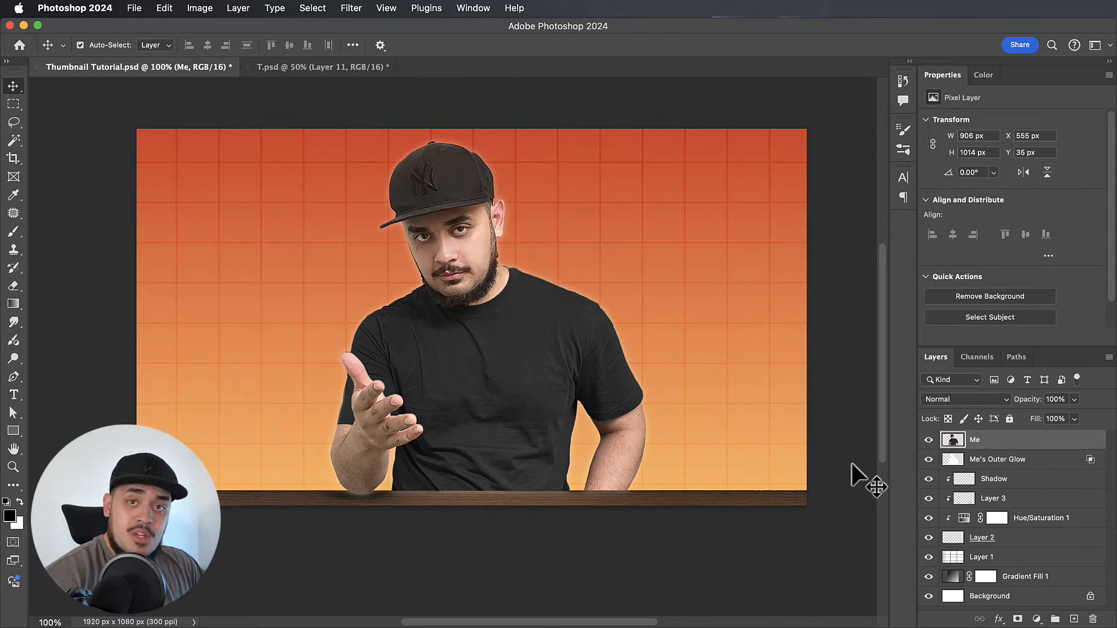
- Add a layer mask to the Me's Outer Glow layer
click(1017, 460)
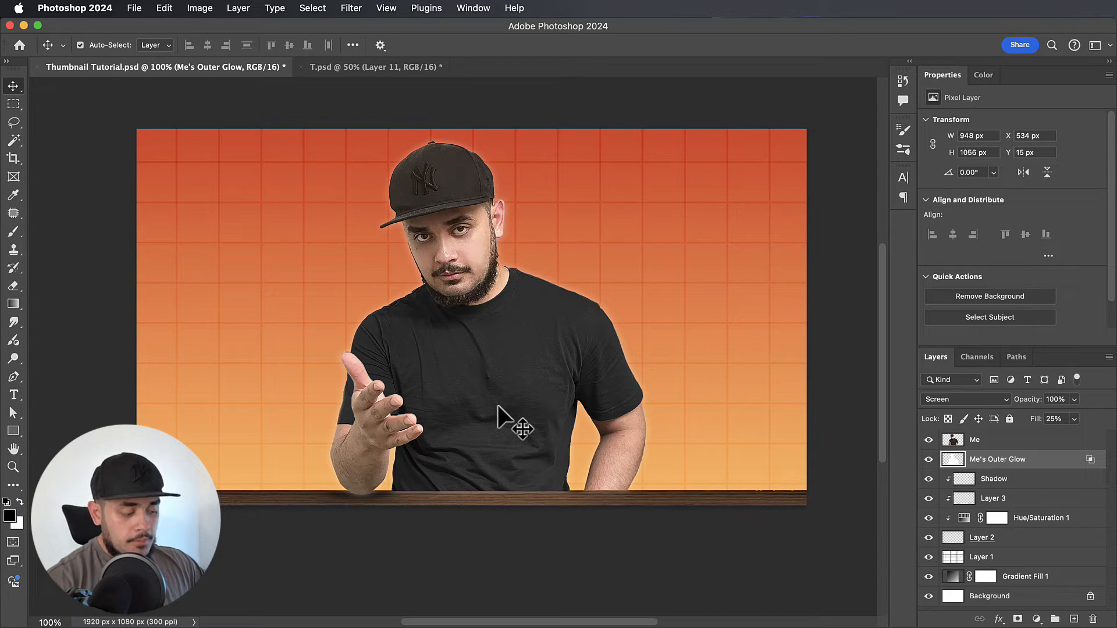
key(super)
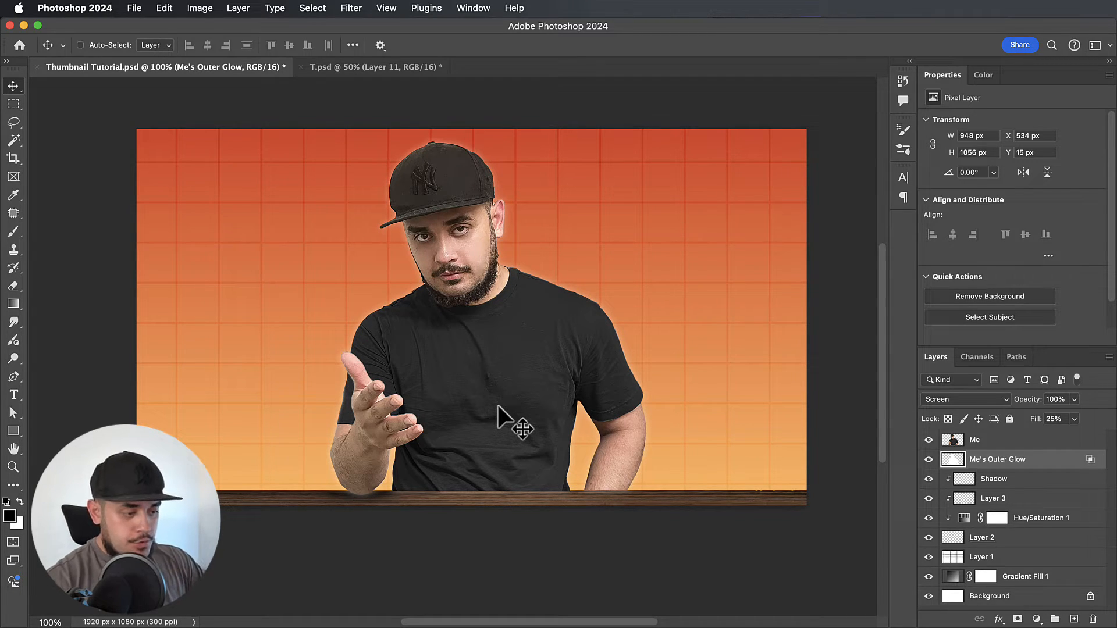
key(super+equal)
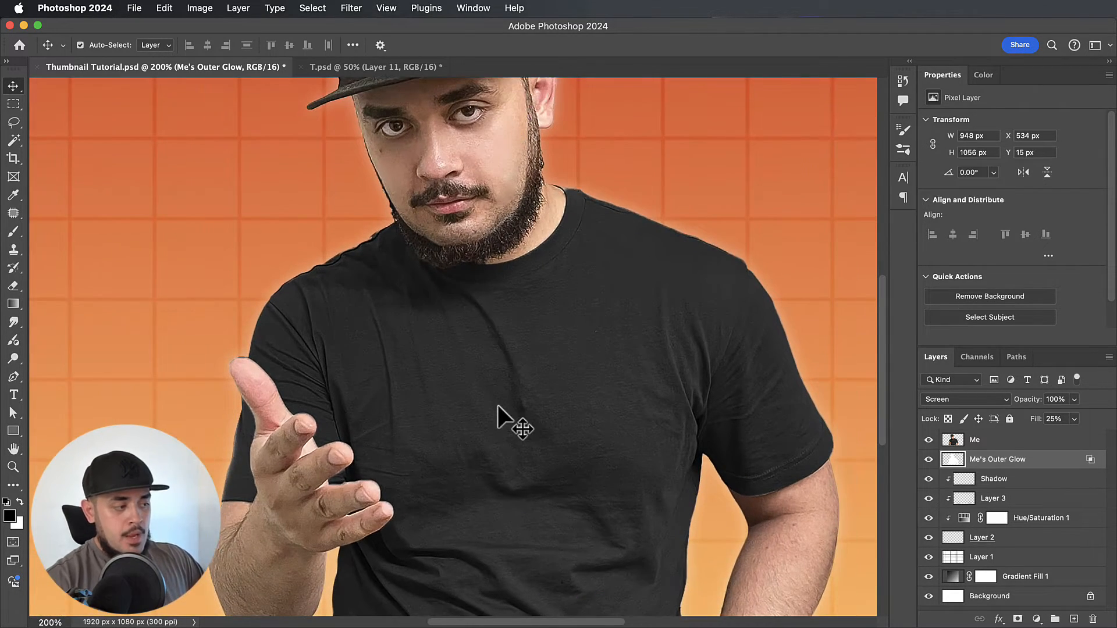
scroll(498, 405, left, 2)
scroll(497, 405, down, 3)
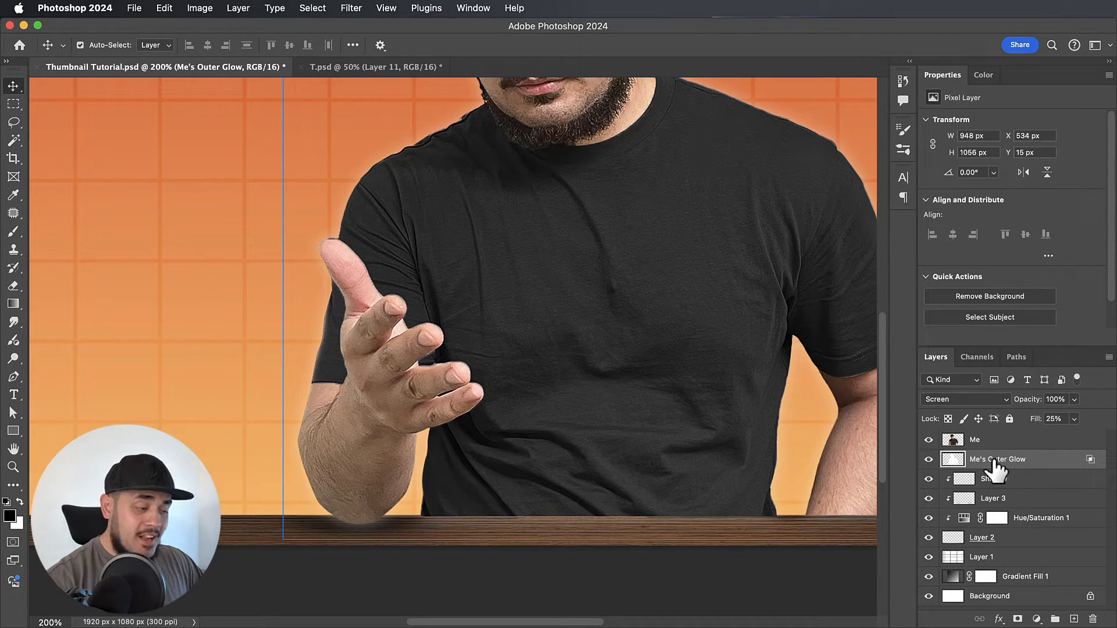
click(1017, 619)
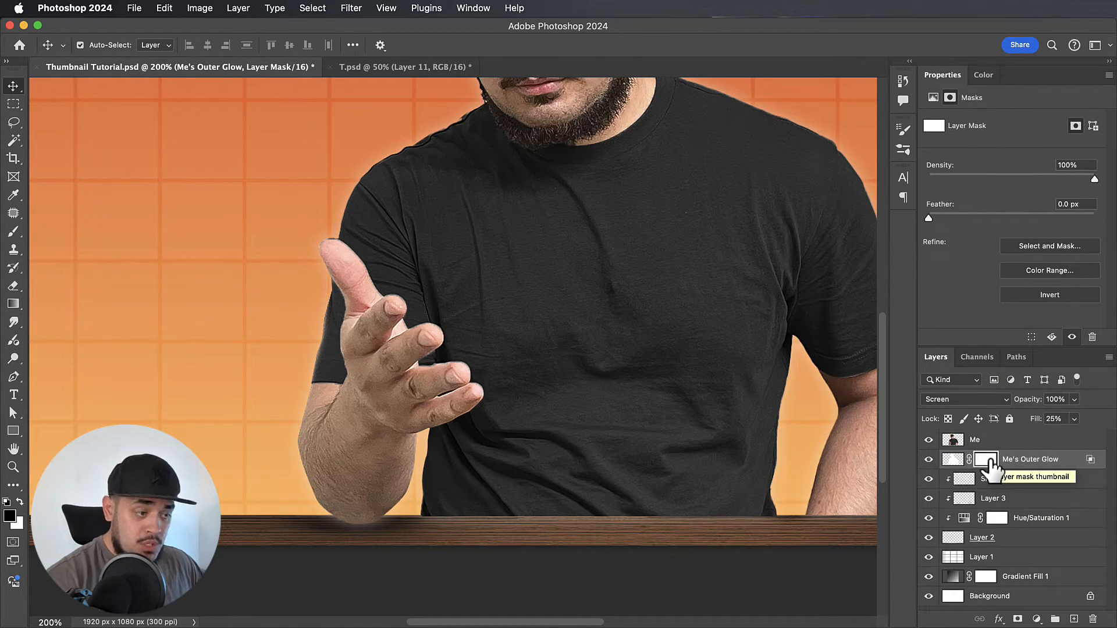
- Set up a Soft Round brush with a size of 100 px and 100% flow for painting on the glow mask
scroll(797, 454, up, 2)
scroll(797, 454, right, 2)
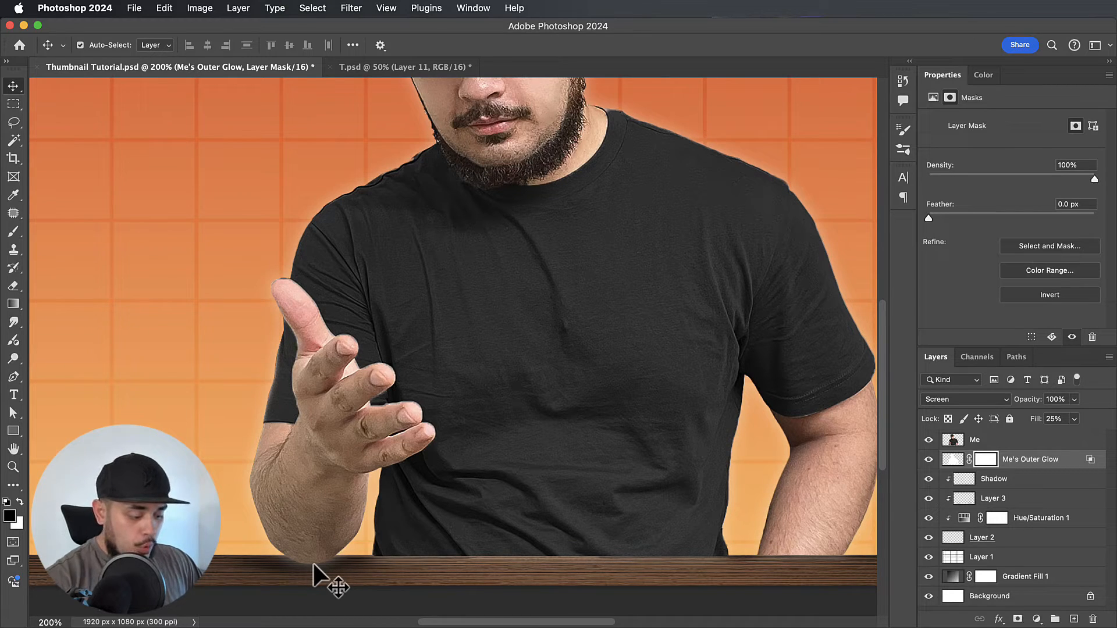
key(b)
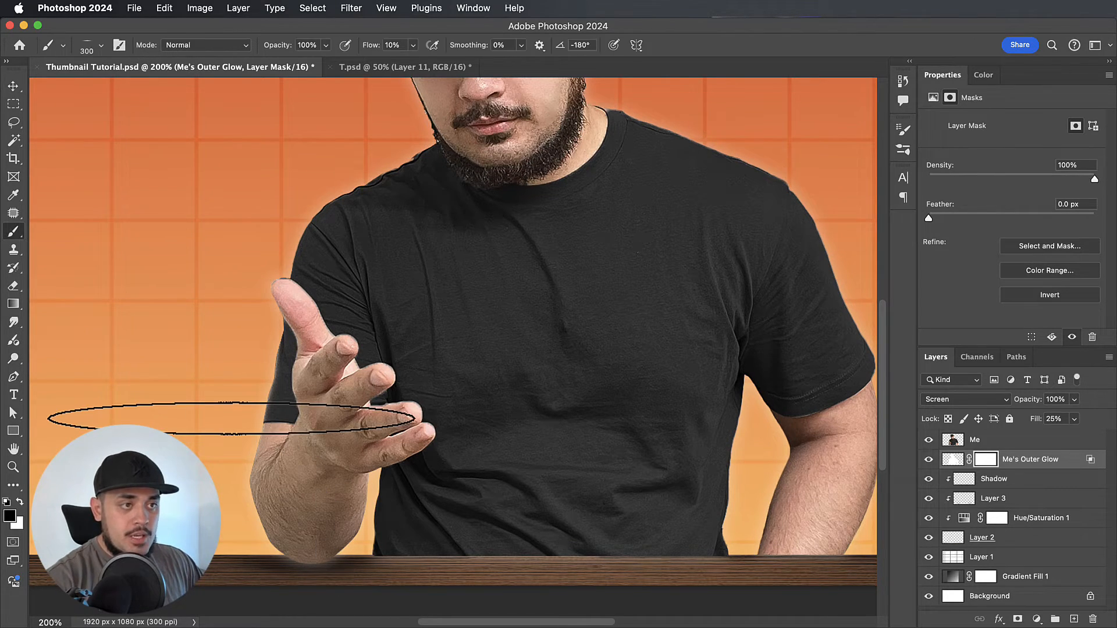
click(92, 47)
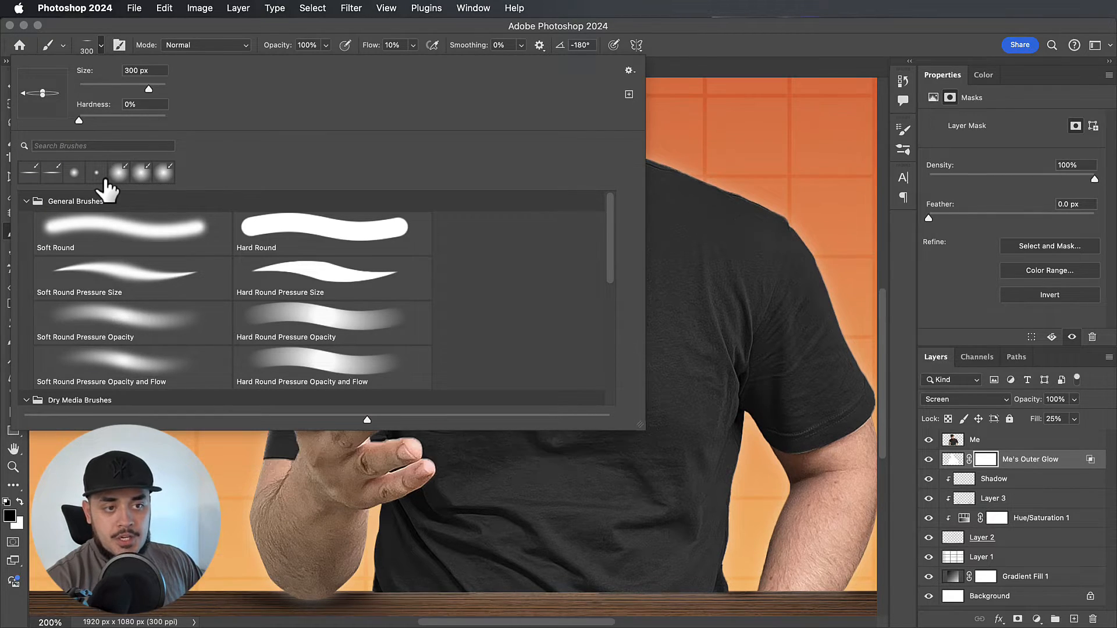
click(75, 173)
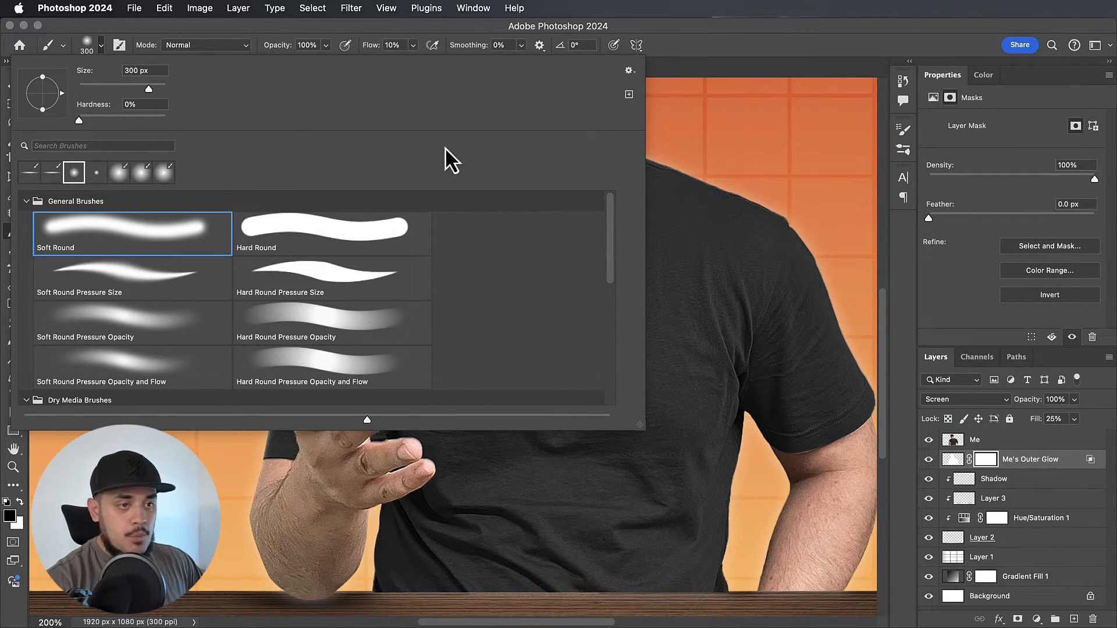
key(Return)
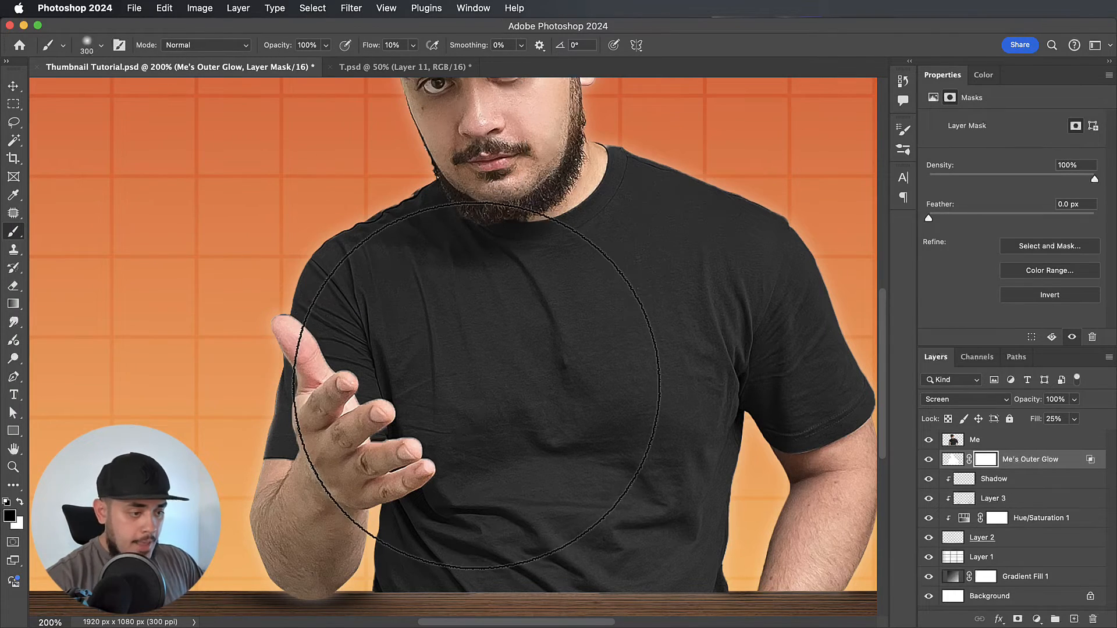
scroll(478, 381, down, 1)
key(bracketleft)
key(bracketleft)
key(bracketleft)
key(bracketleft)
key(bracketleft)
key(bracketleft)
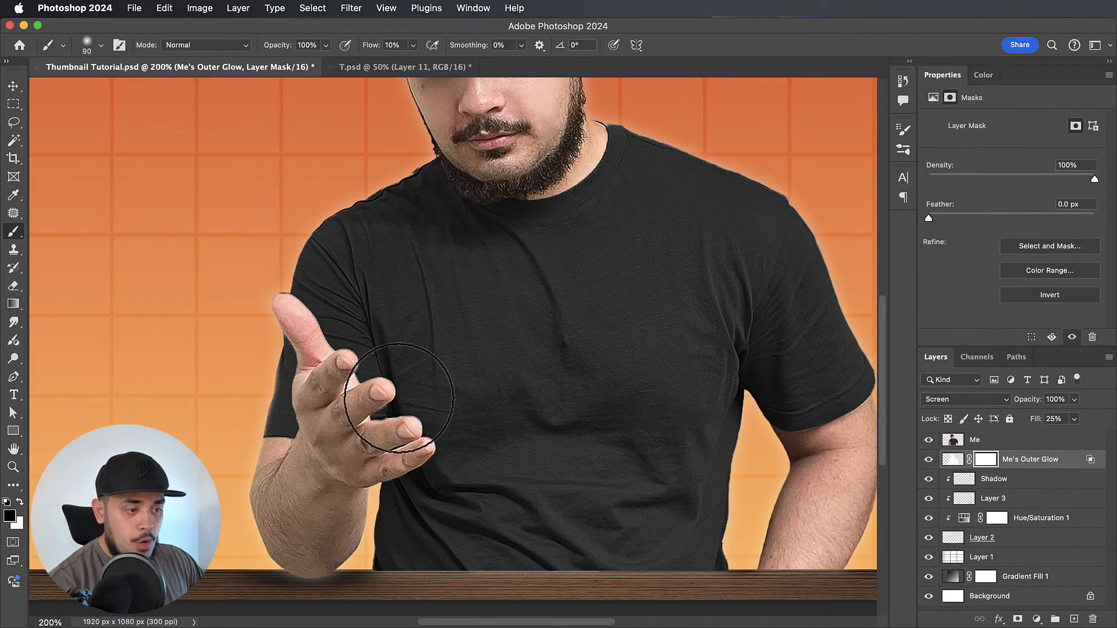
drag(400, 45, 376, 44)
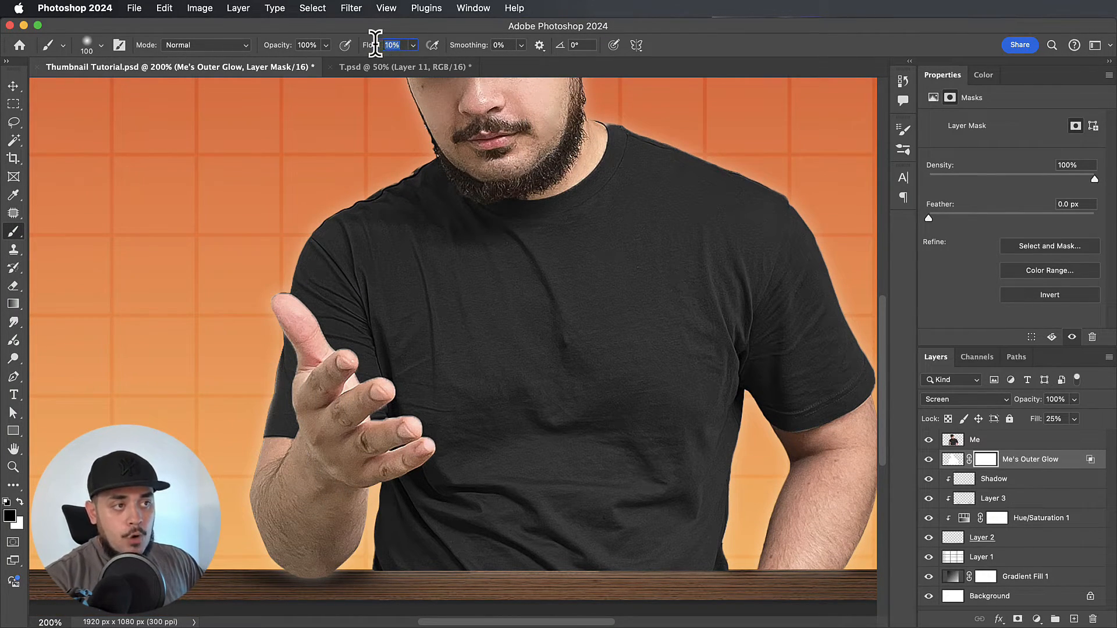
text(100)
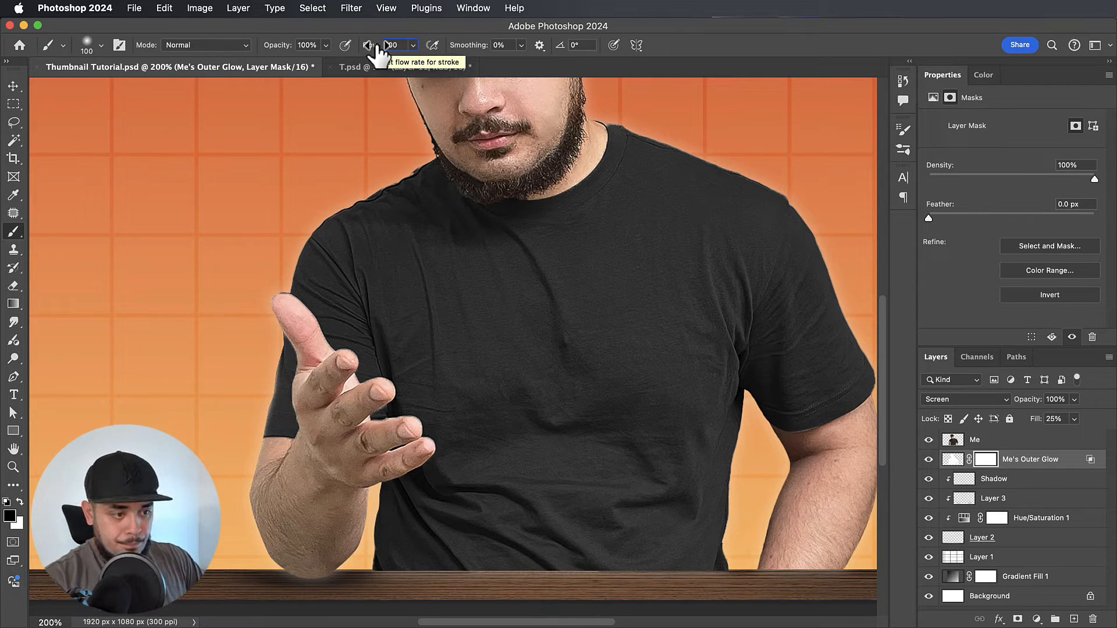
- Paint black on the glow layer's mask along the table to hide the glow beneath the elbow and torso
scroll(192, 290, down, 3)
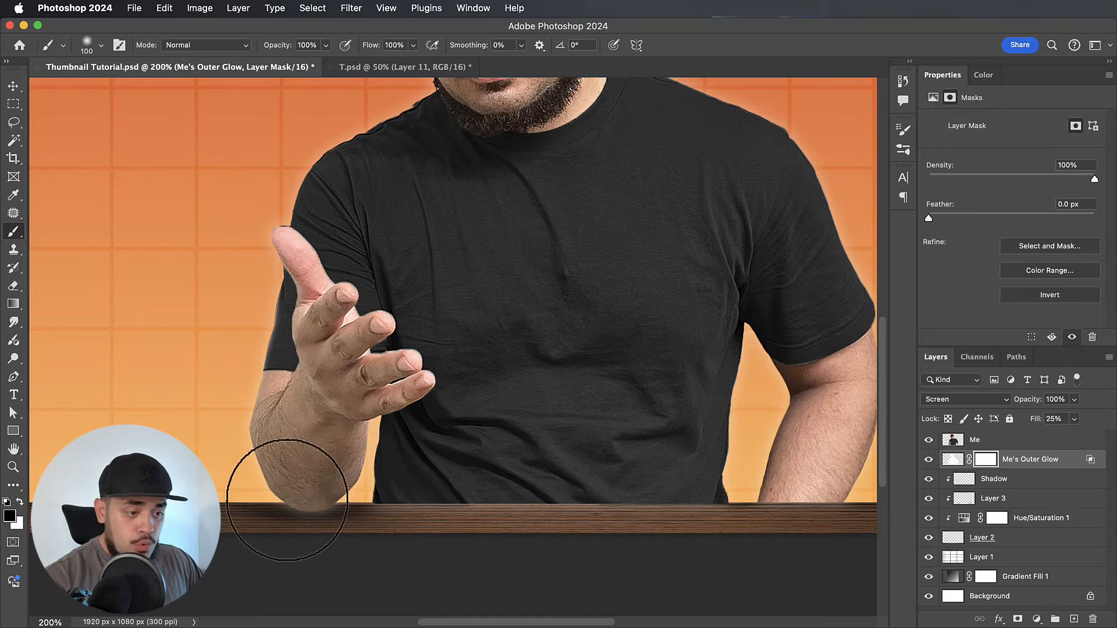
mouse_move(324, 520)
mouse_down()
mouse_move(322, 533)
mouse_move(274, 533)
mouse_move(332, 546)
mouse_move(401, 536)
mouse_move(431, 513)
mouse_move(583, 474)
mouse_move(683, 488)
mouse_move(707, 513)
mouse_up()
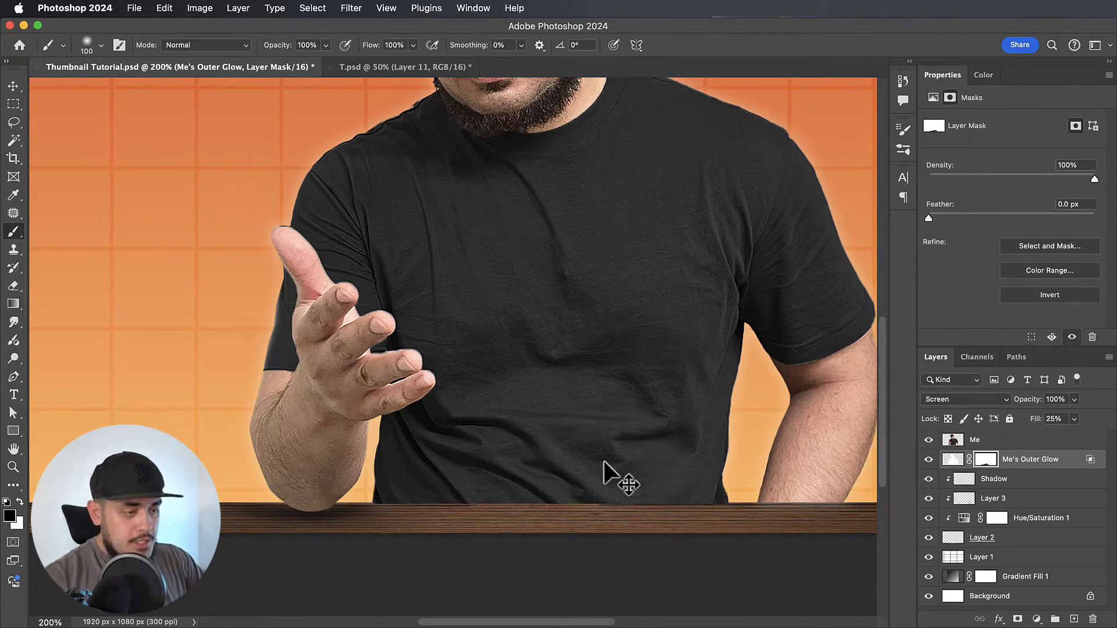
key(super+minus)
scroll(541, 449, up, 2)
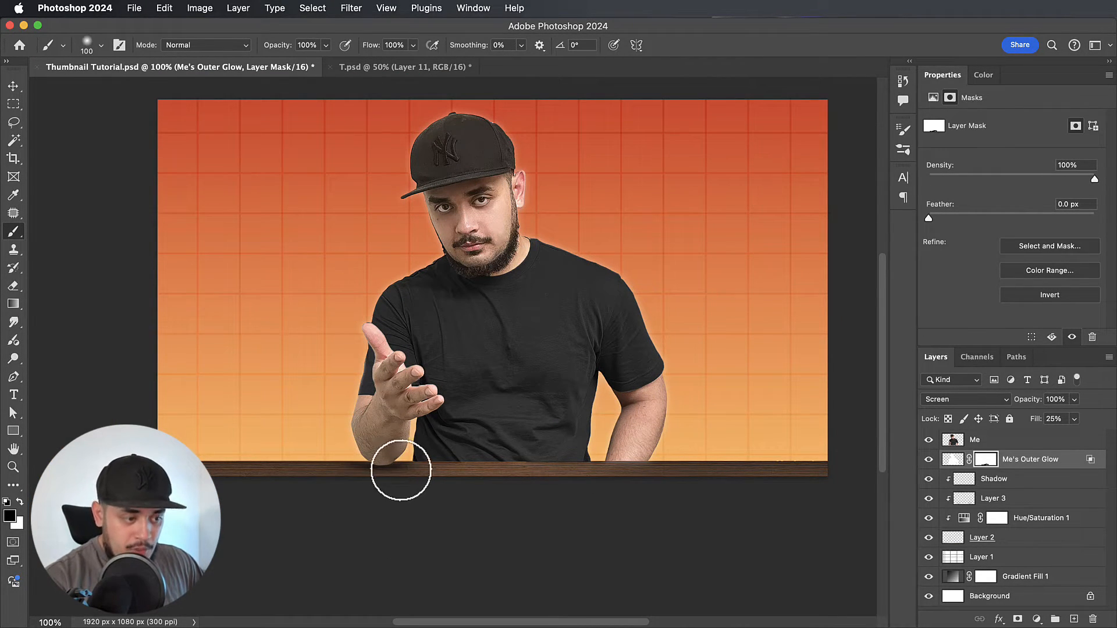
key(v)
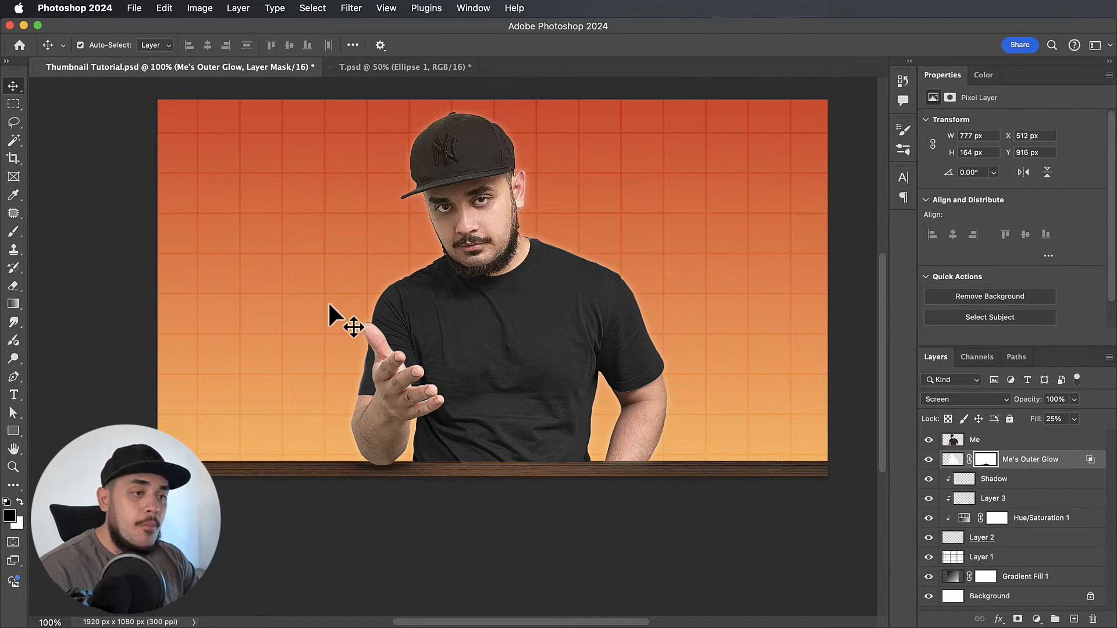
- Set up the Ellipse tool in Shape mode with the fill color ff3000
click(13, 431)
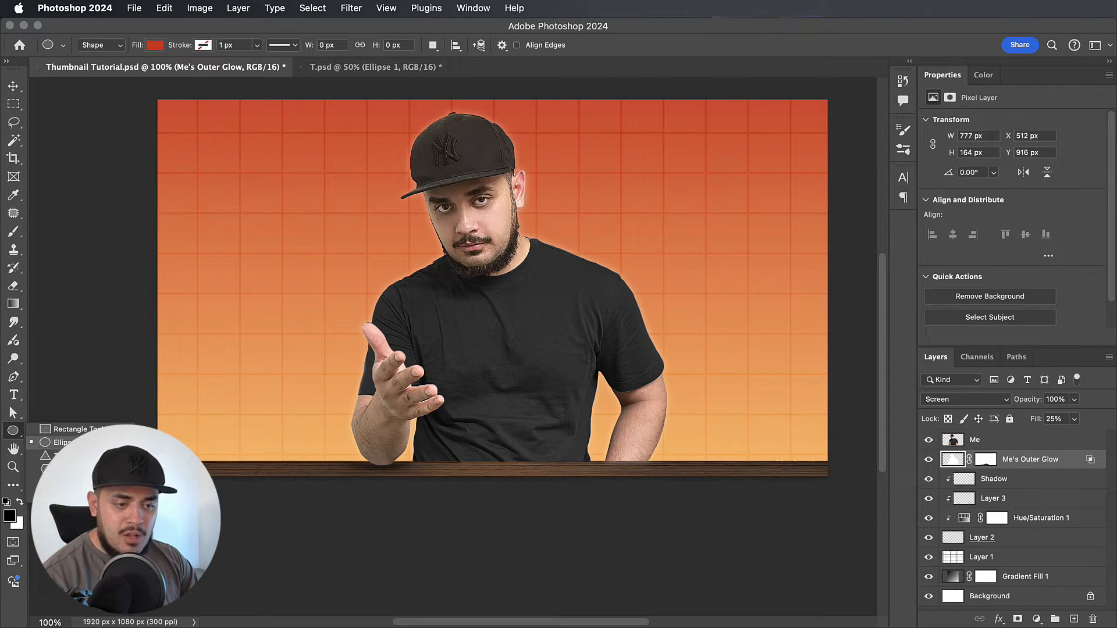
click(61, 442)
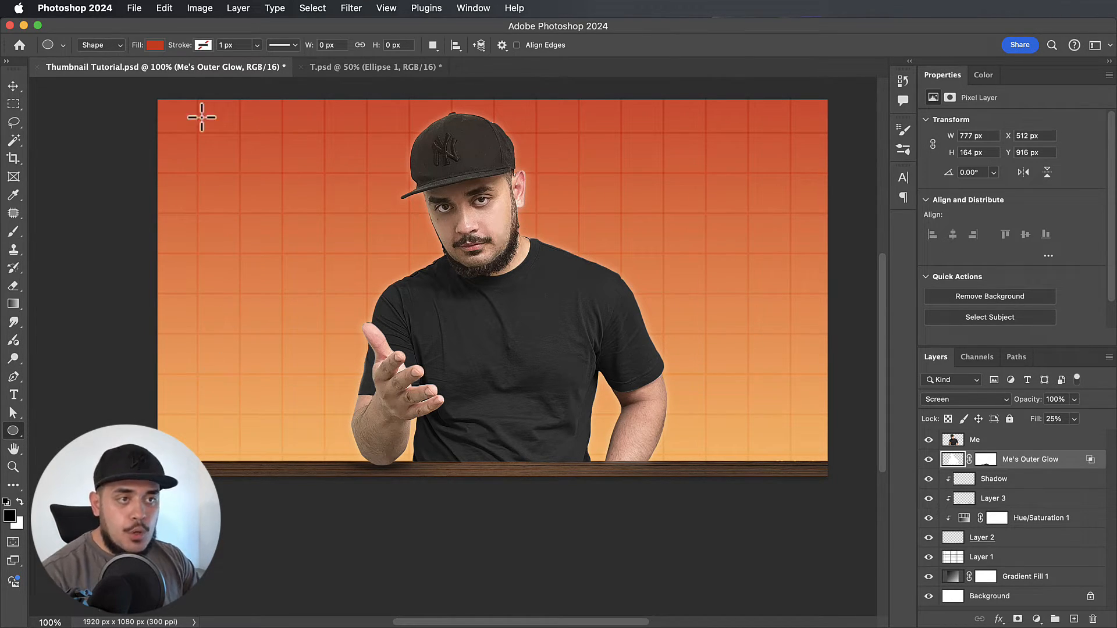
click(155, 45)
click(240, 73)
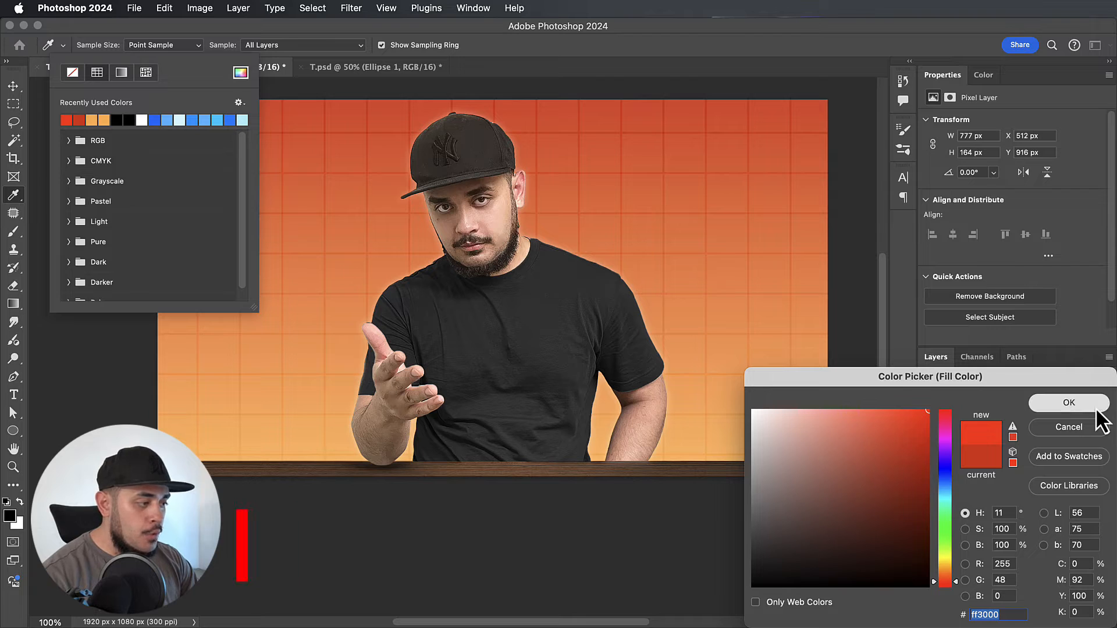
click(1098, 406)
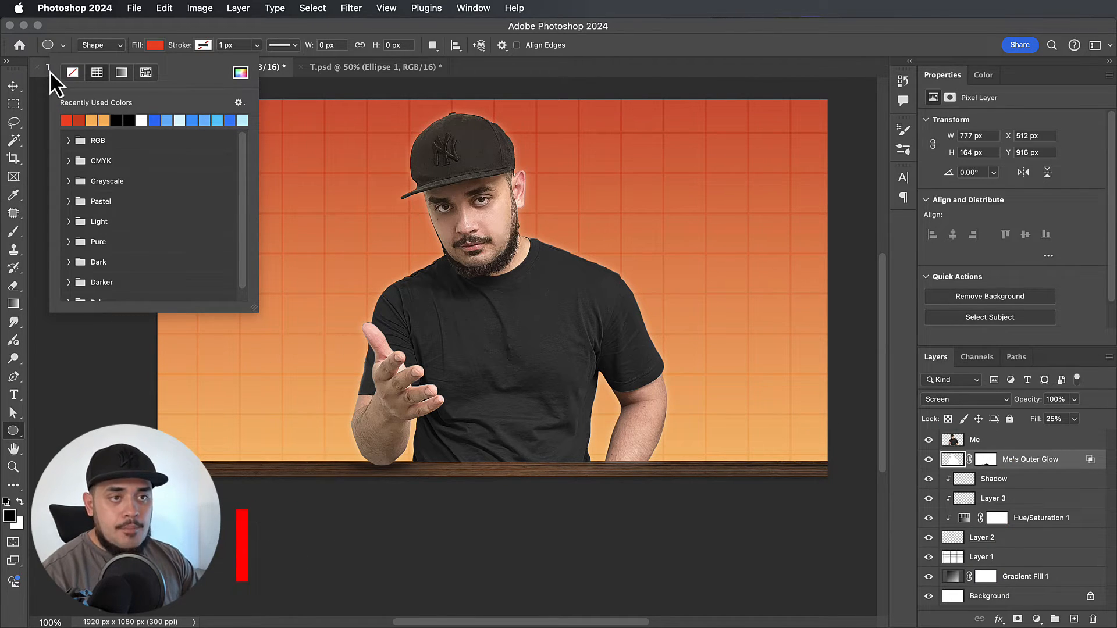
- Create a red circle about 129 px in diameter just above the table, to the left of the man's forearm
click(62, 46)
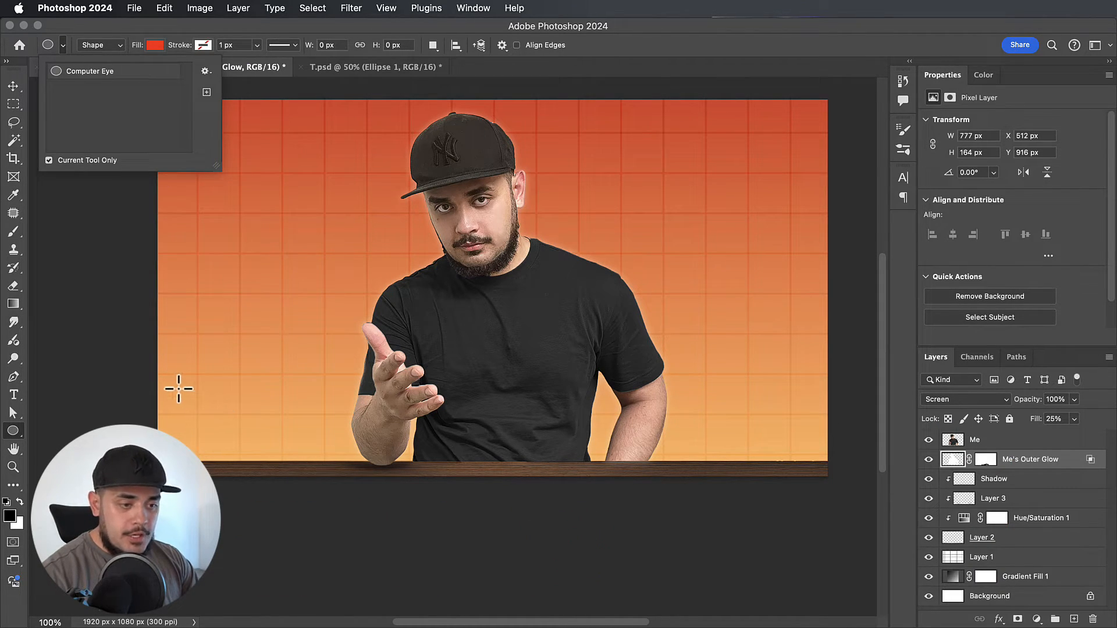
drag(177, 386, 259, 428)
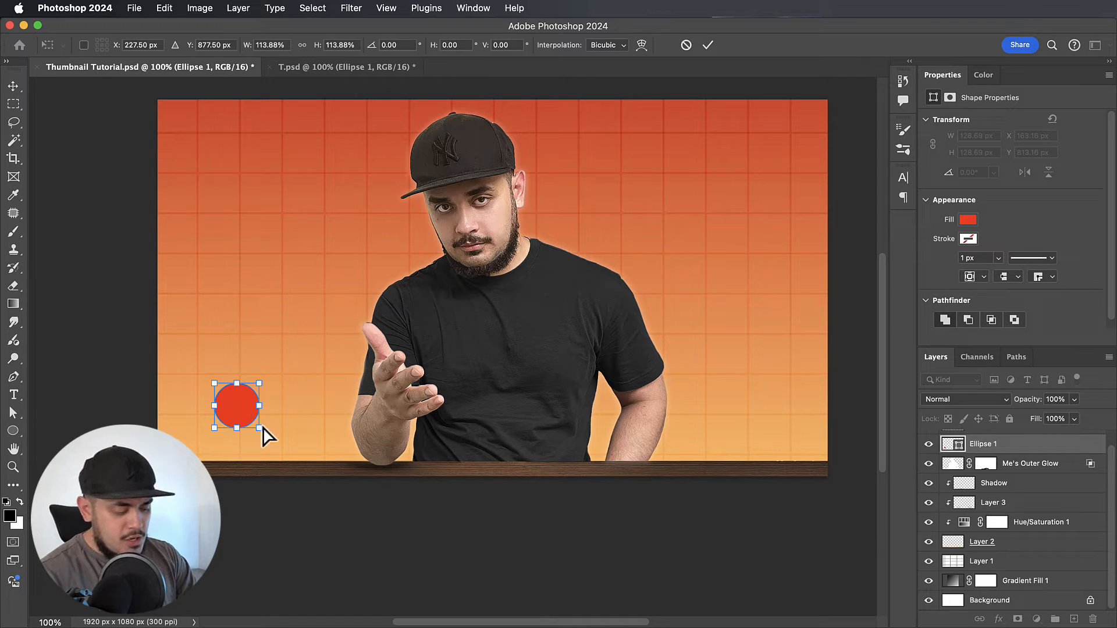
key(super+minus)
key(Return)
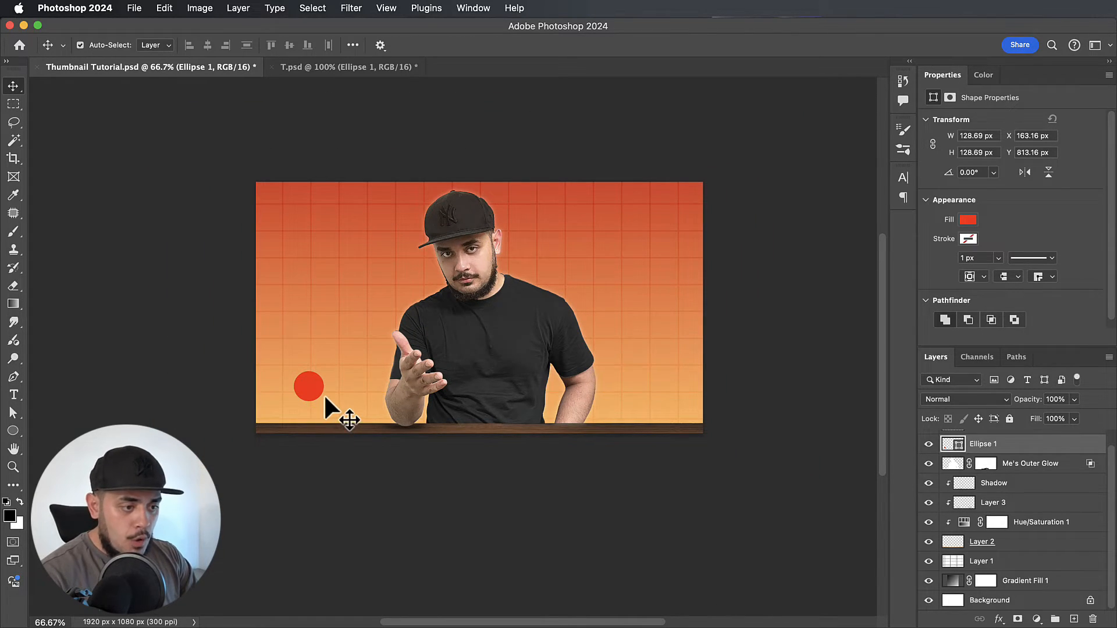
scroll(325, 398, up, 2)
key(super+plus)
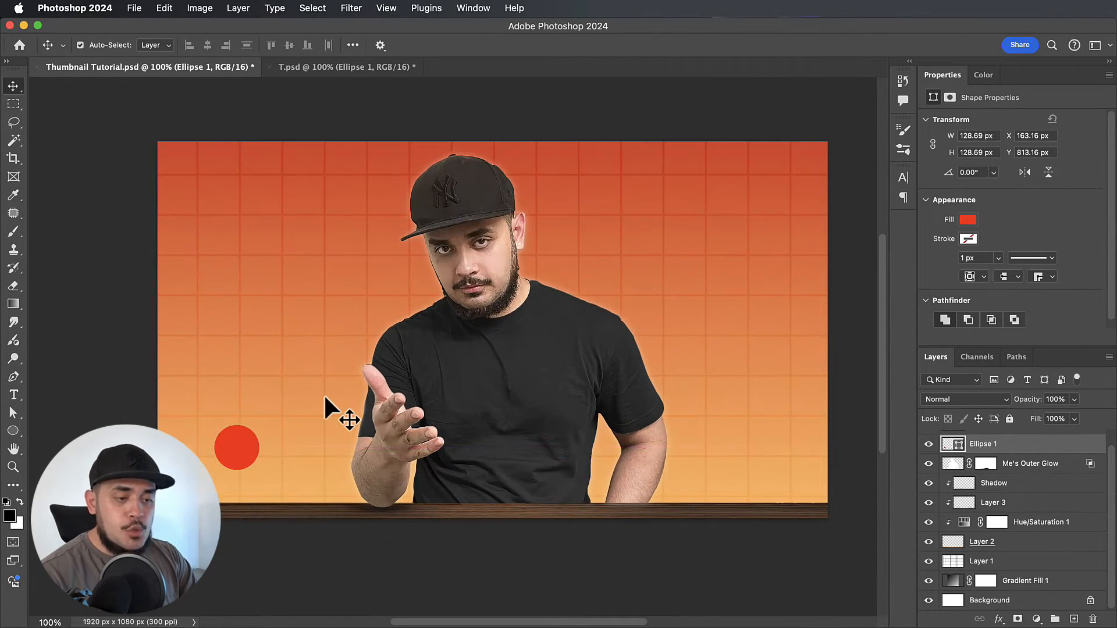
scroll(323, 393, down, 4)
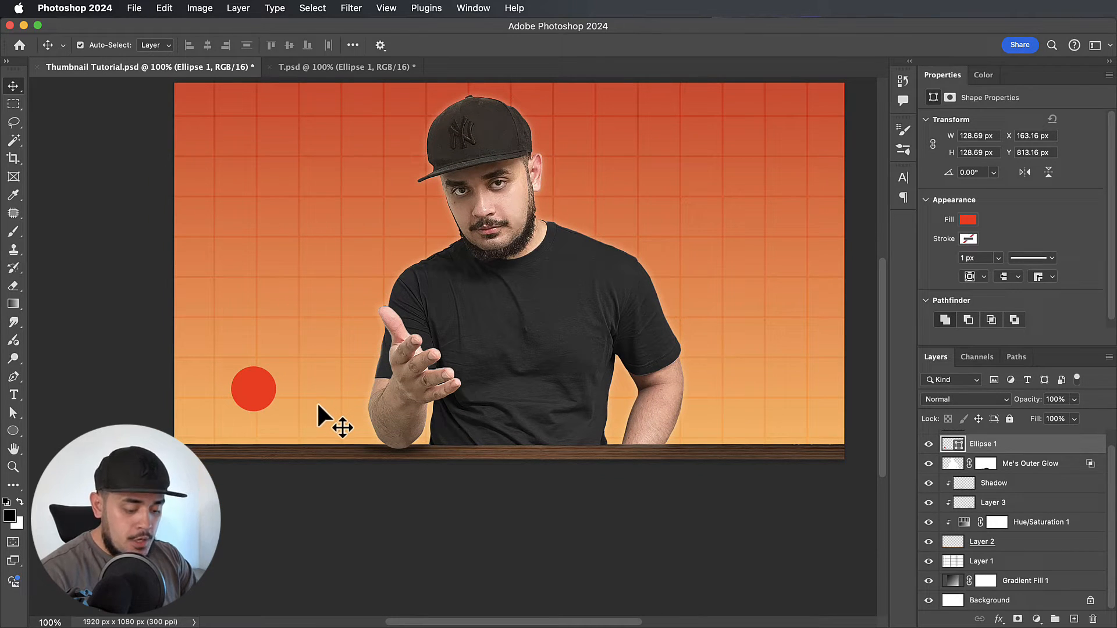
- Duplicate the red circle three times in a vertical column above the original, and hide the three copies
drag(259, 393, 256, 337)
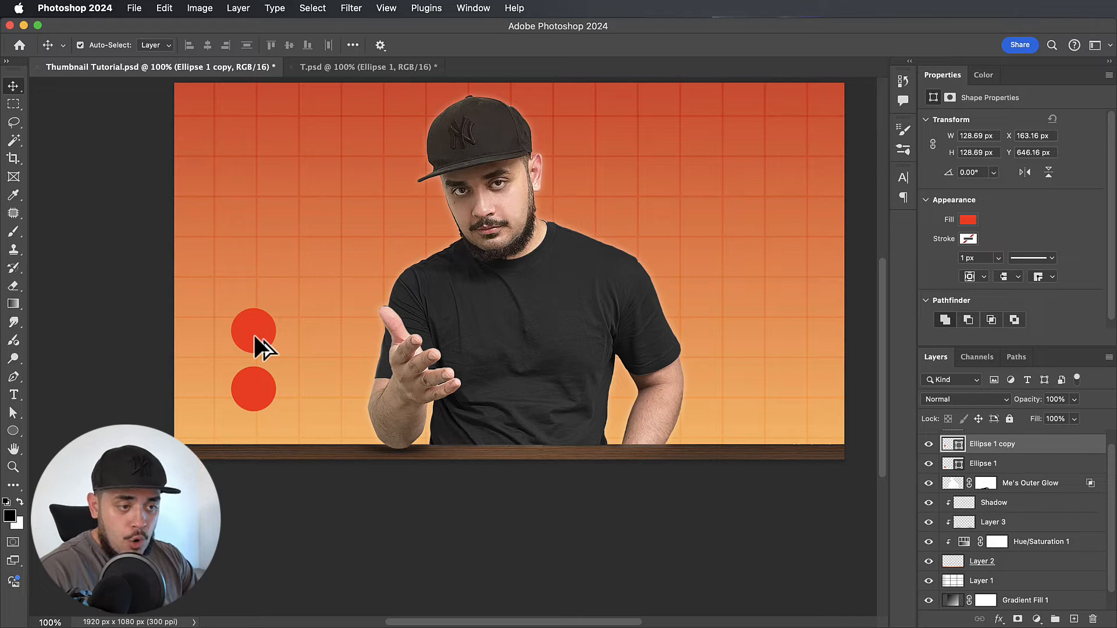
drag(255, 337, 259, 282)
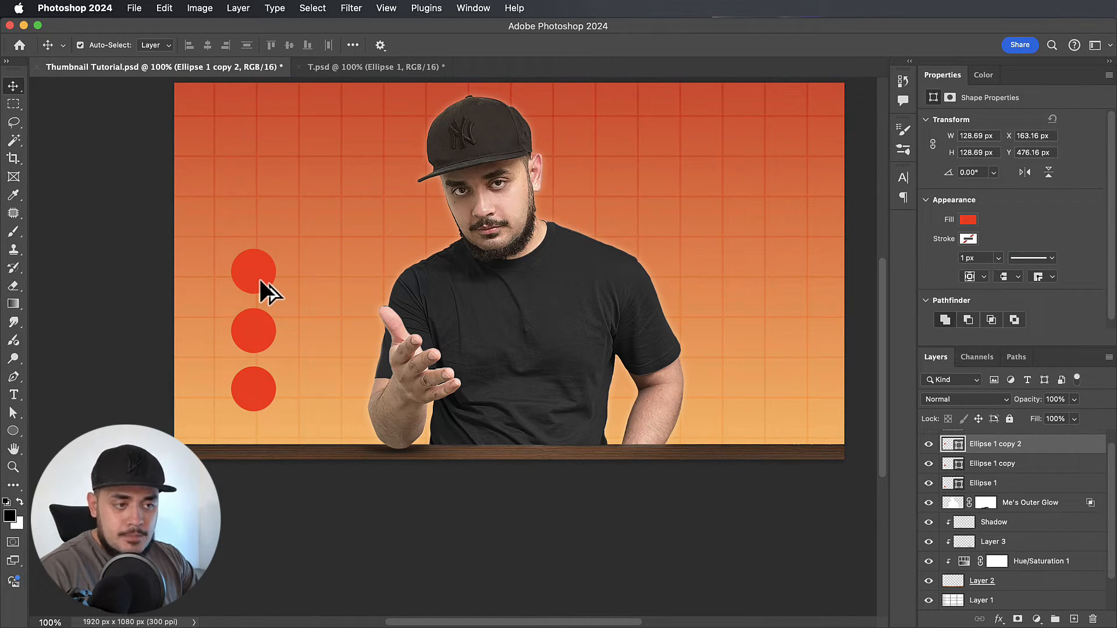
drag(260, 276, 260, 225)
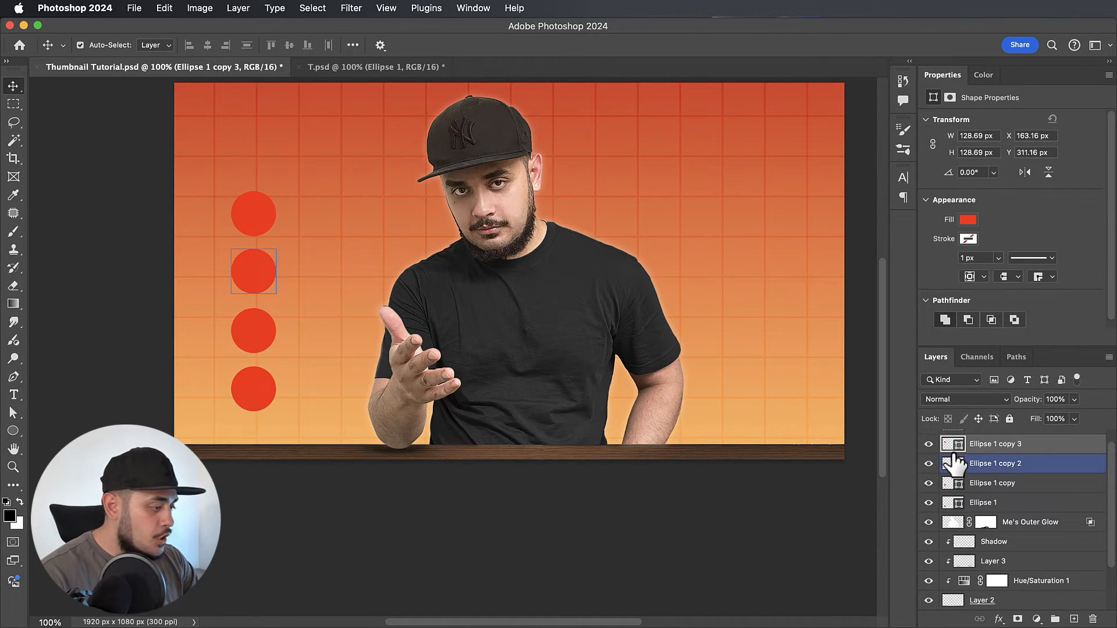
drag(929, 445, 930, 484)
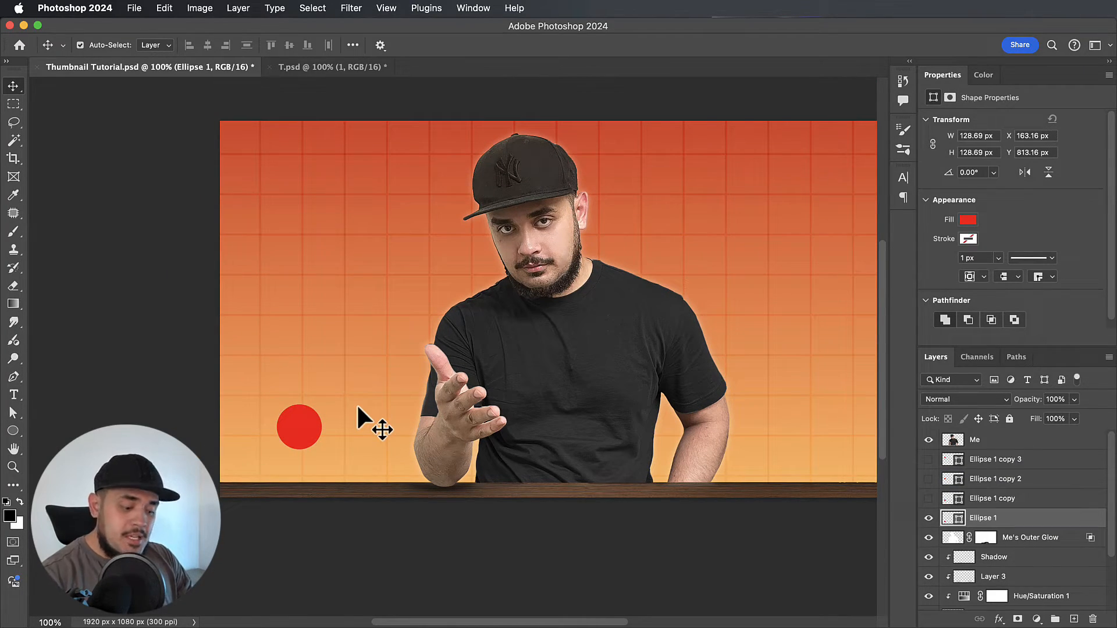
key(t)
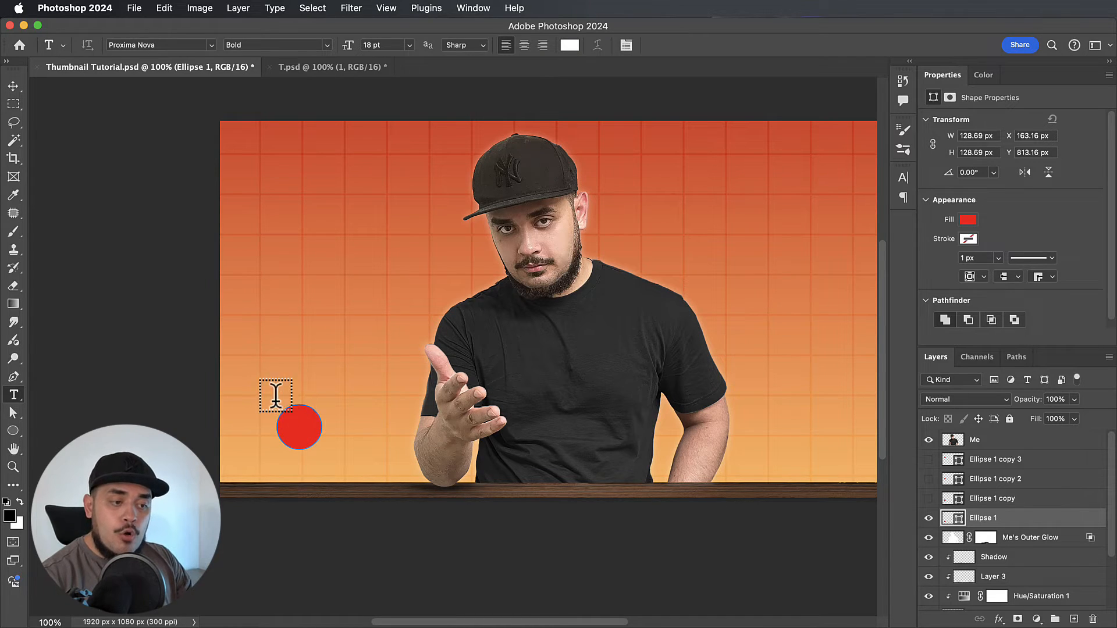
click(298, 426)
text(f)
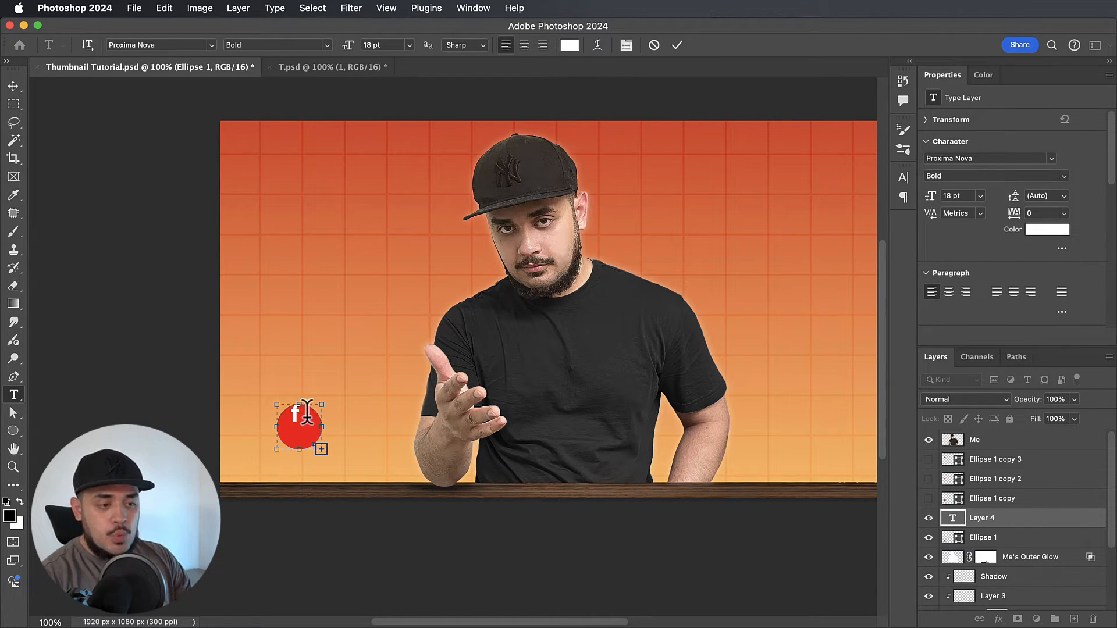
double_click(294, 416)
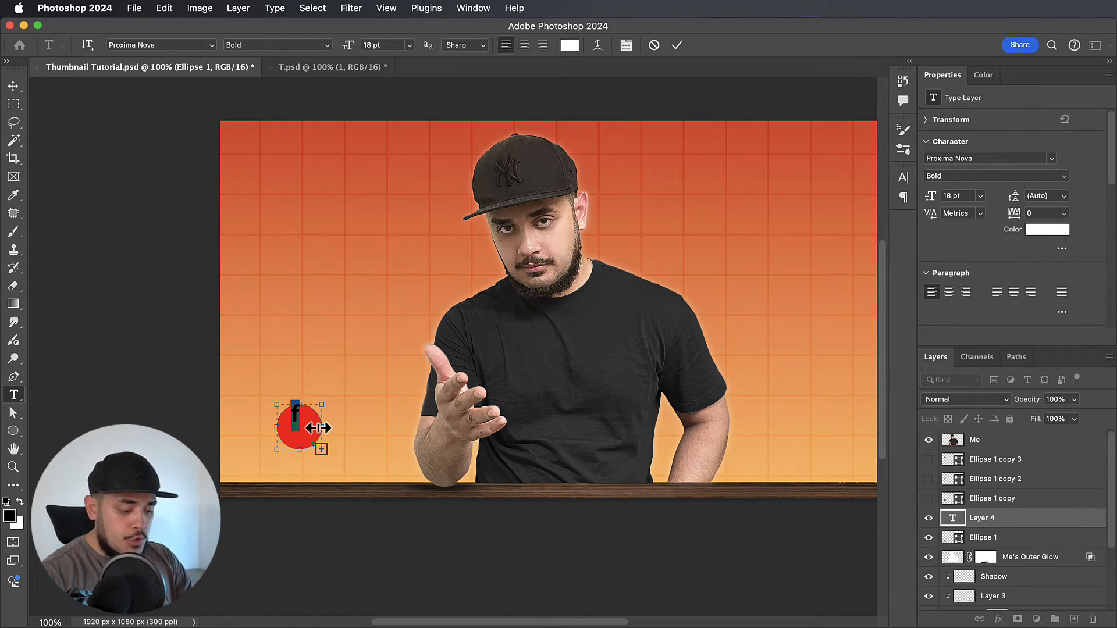
key(Escape)
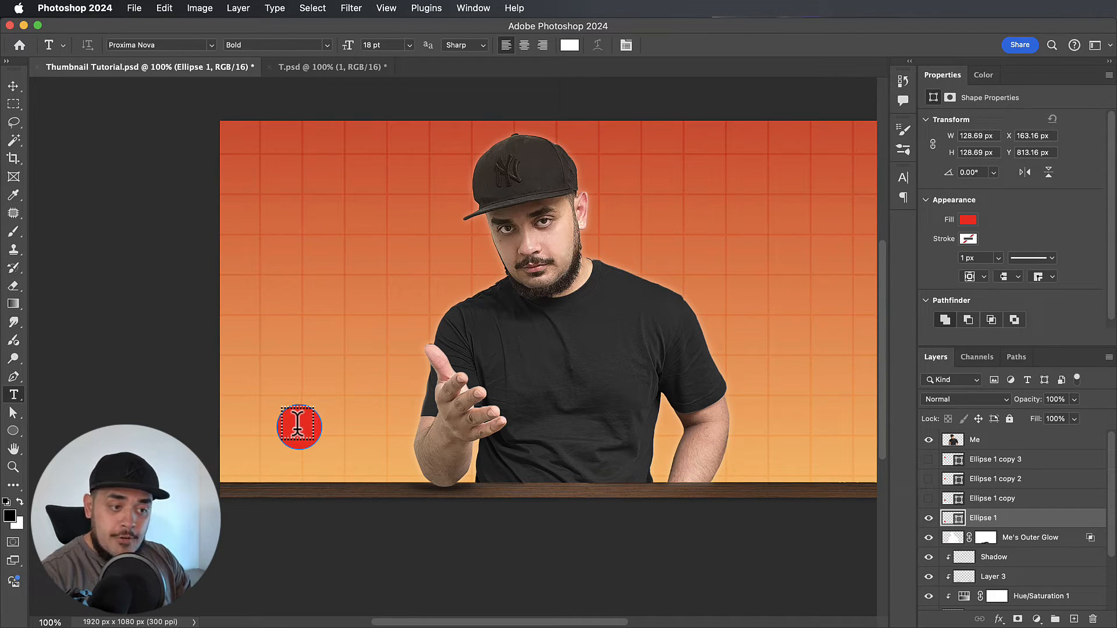
- Add the number 1 as a white point-text layer in Proxima Nova Bold, 18 pt, on the red circle
click(297, 425)
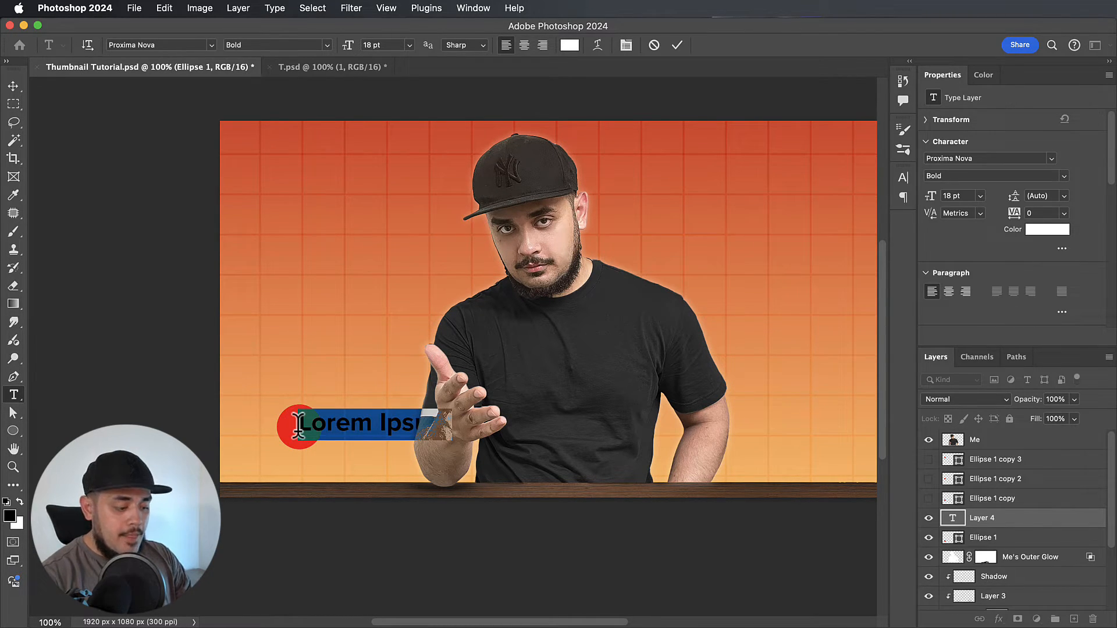
text(1)
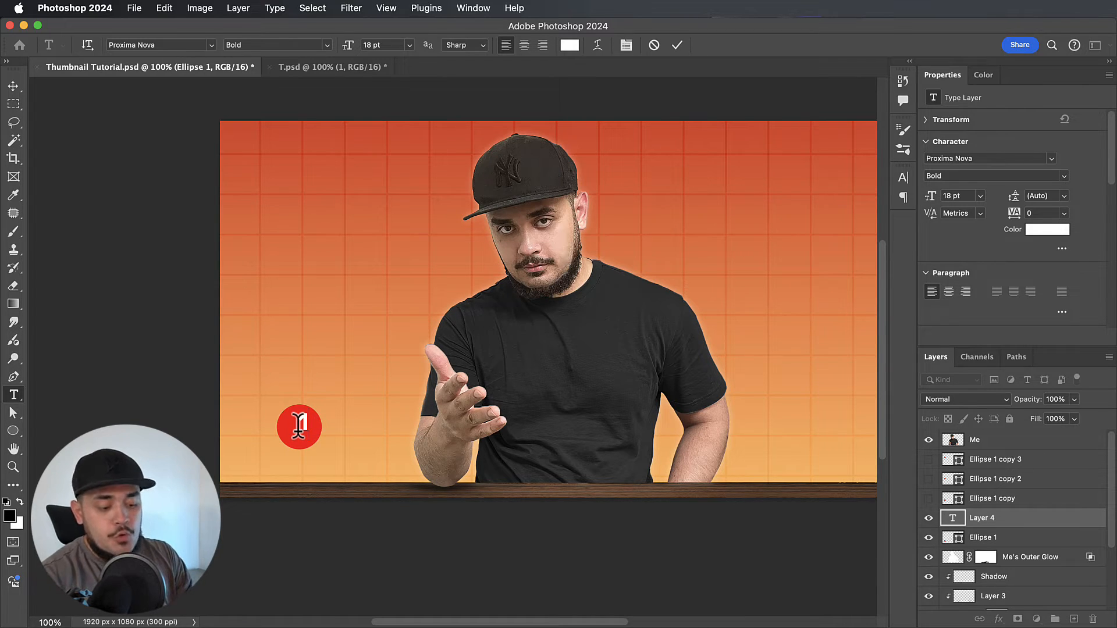
key(Escape)
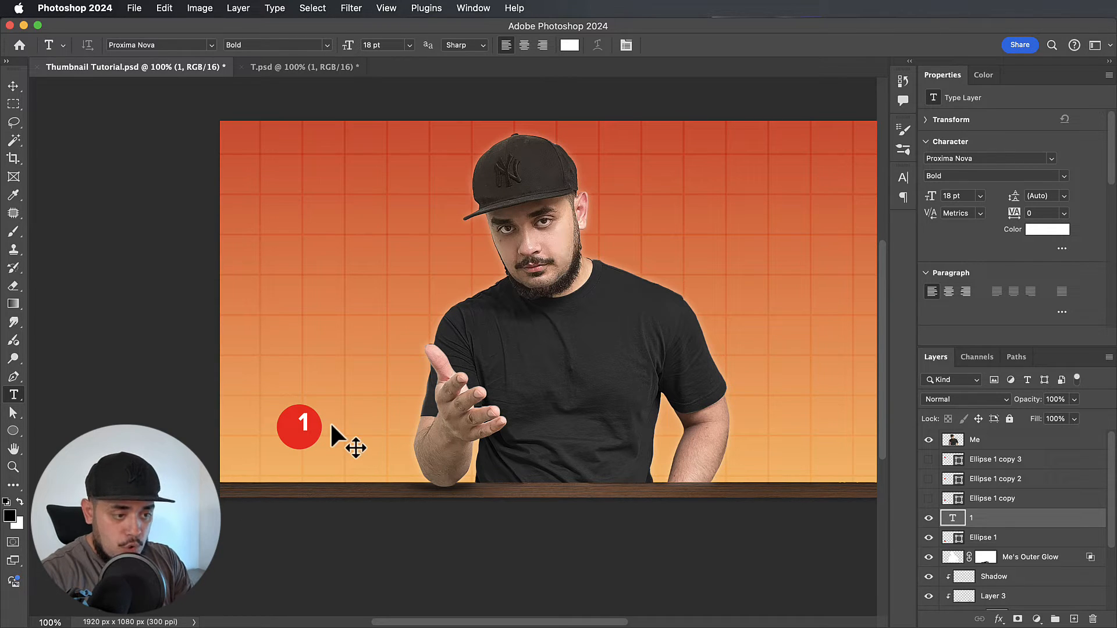
- Scale the number 1 proportionally to 119.53% so it fills more of the red circle
key(ctrl+t)
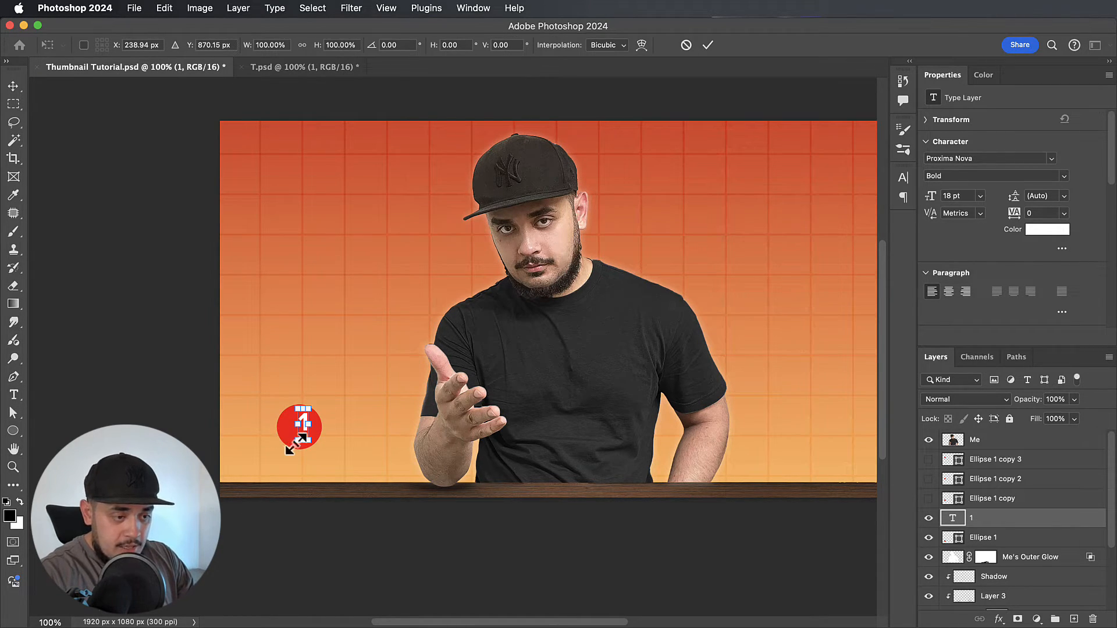
drag(294, 446, 291, 449)
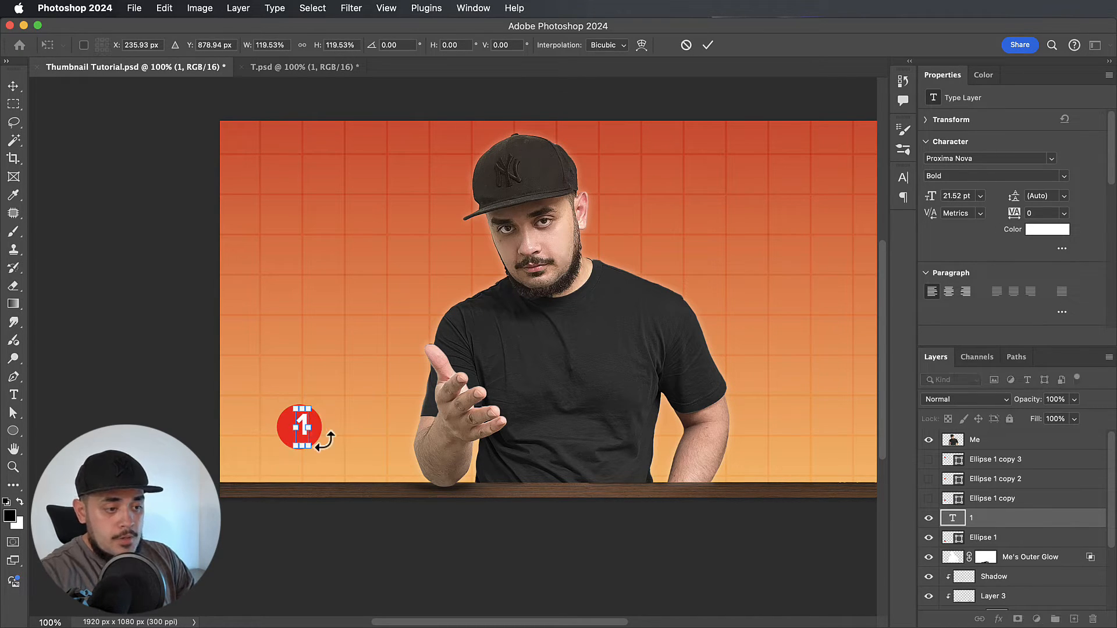
key(Return)
key(super+equal)
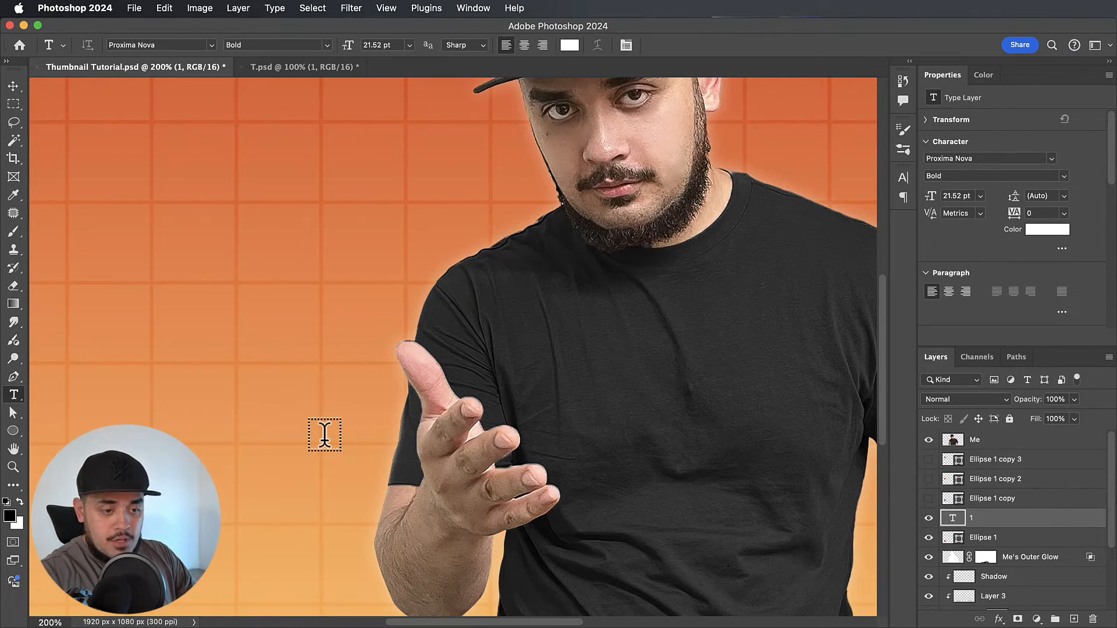
key(v)
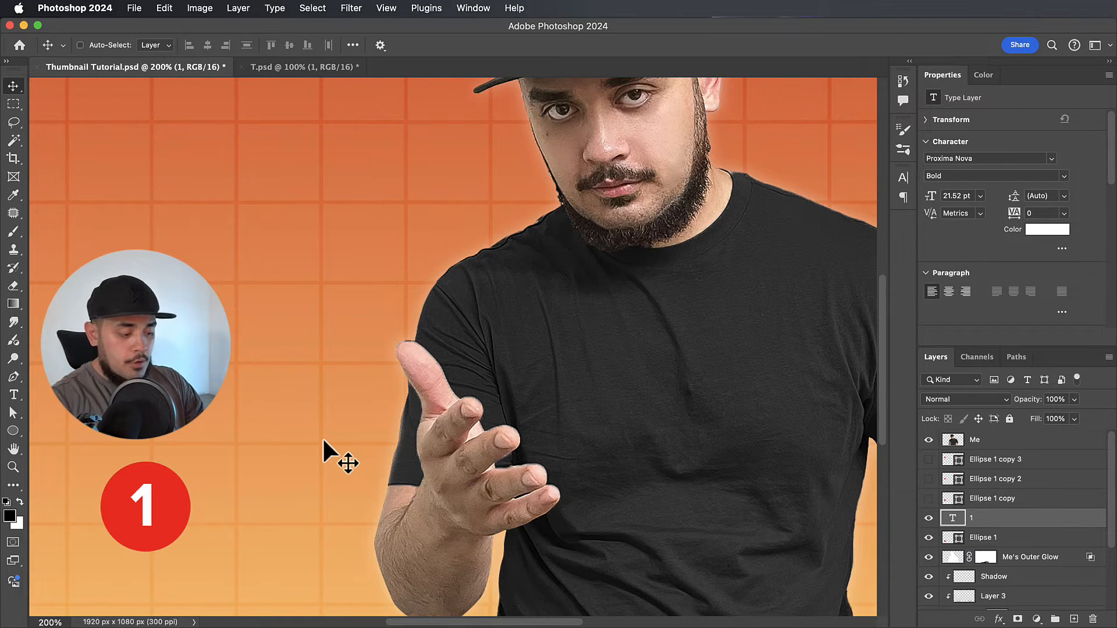
key(super+minus)
key(super+minus)
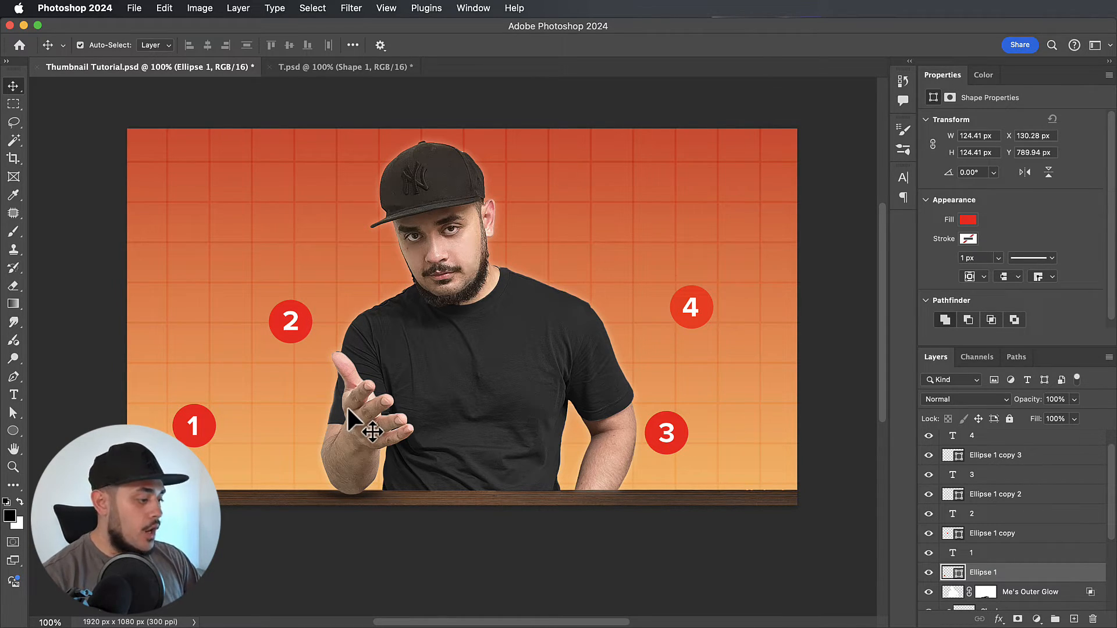
- Group the 1 text layer with Ellipse 1, and the 2 text layer with Ellipse 1 copy
click(1002, 556)
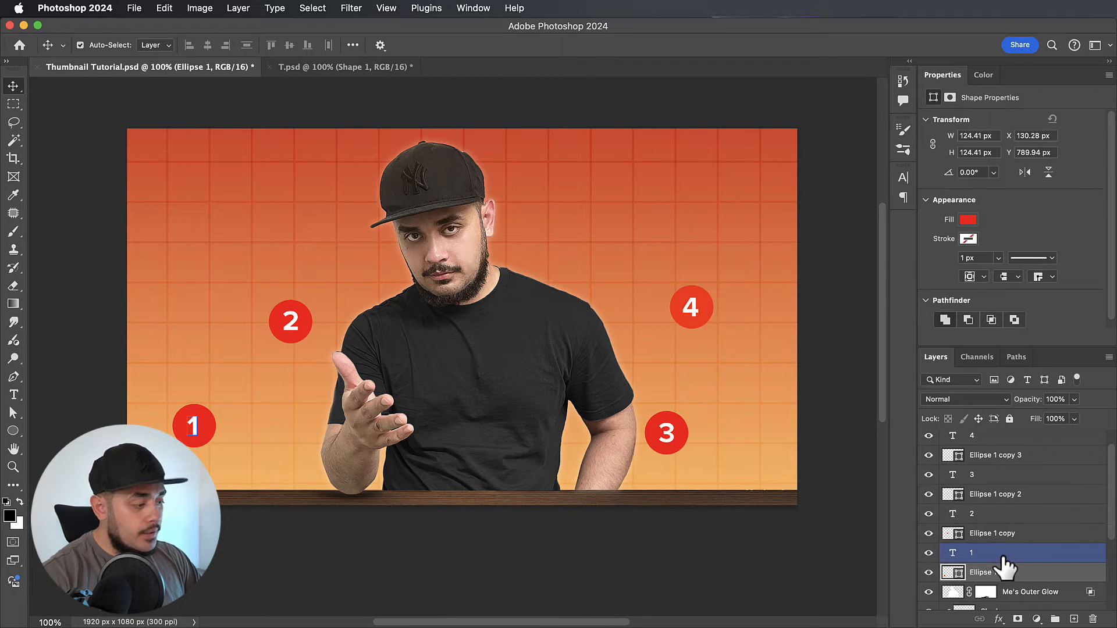
super+click(1009, 557)
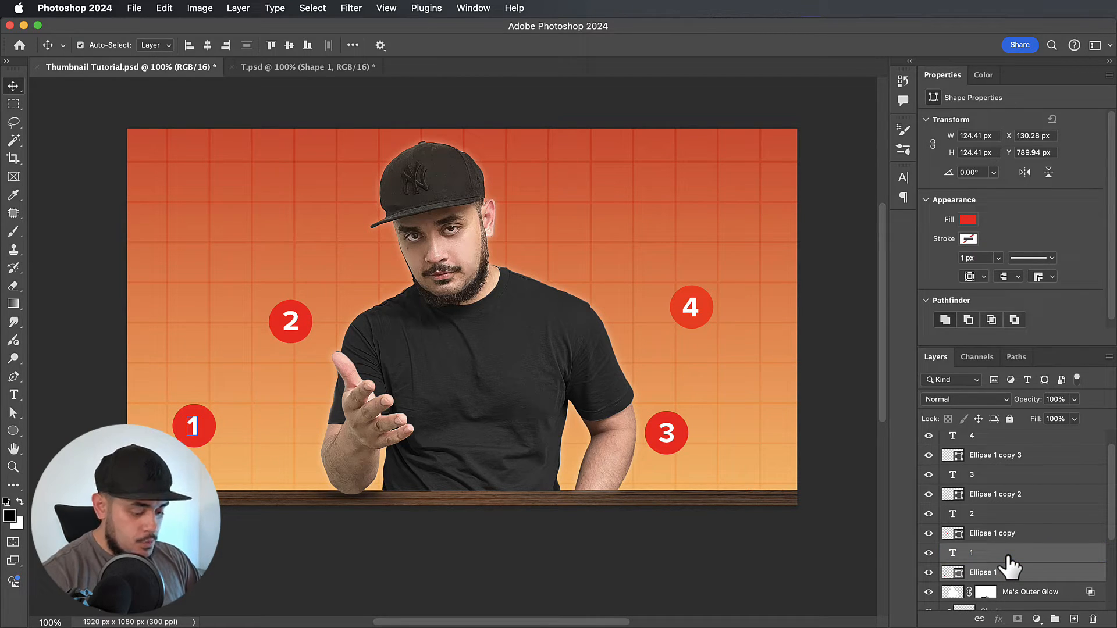
key(super+g)
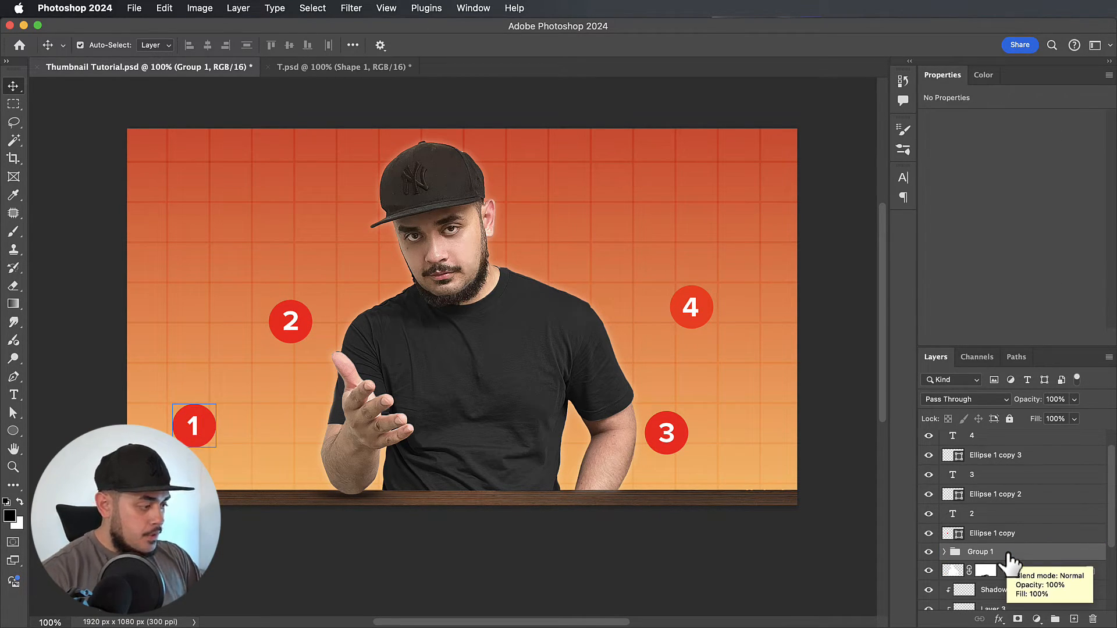
click(1014, 537)
shift+click(997, 521)
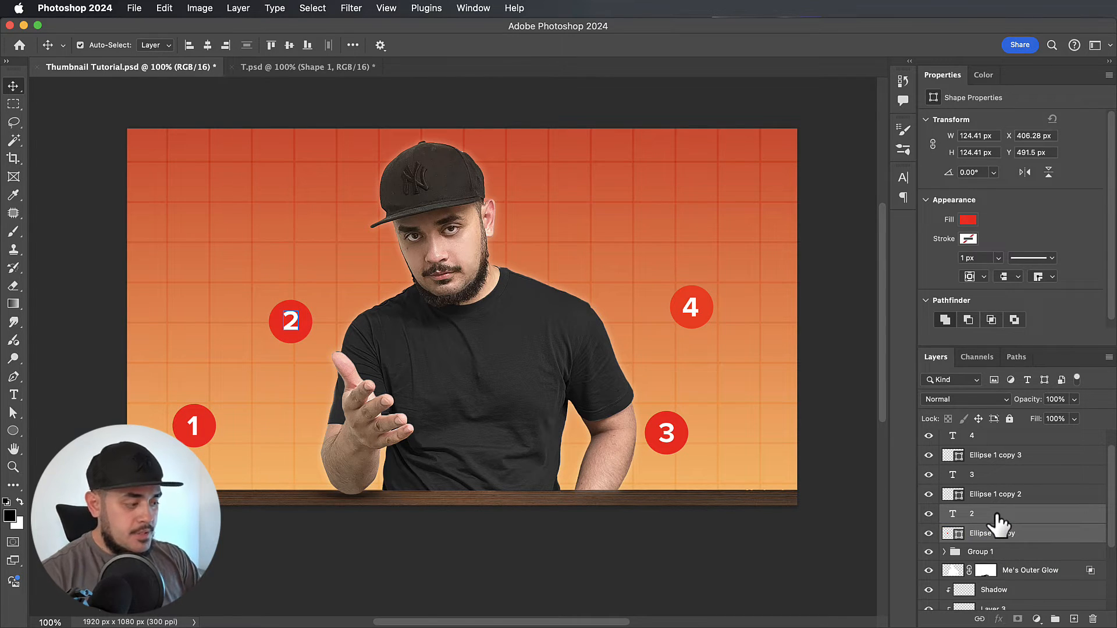
key(super+g)
- Group the 3 text layer with Ellipse 1 copy 2, and the 4 text layer with Ellipse 1 copy 3
click(983, 495)
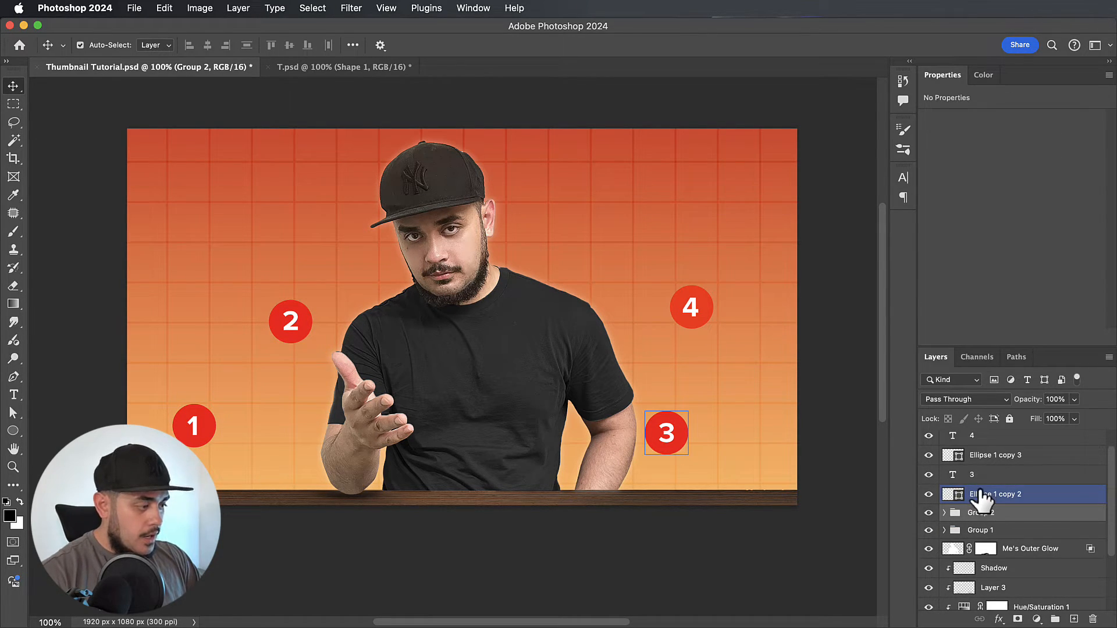
shift+click(983, 478)
key(super+g)
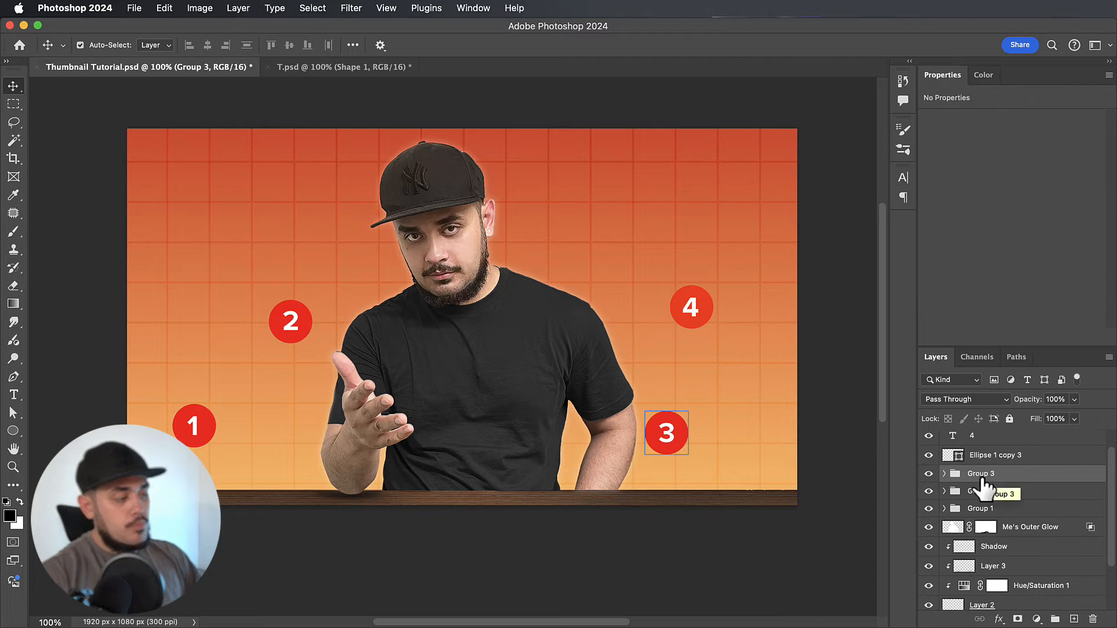
click(985, 459)
shift+click(984, 442)
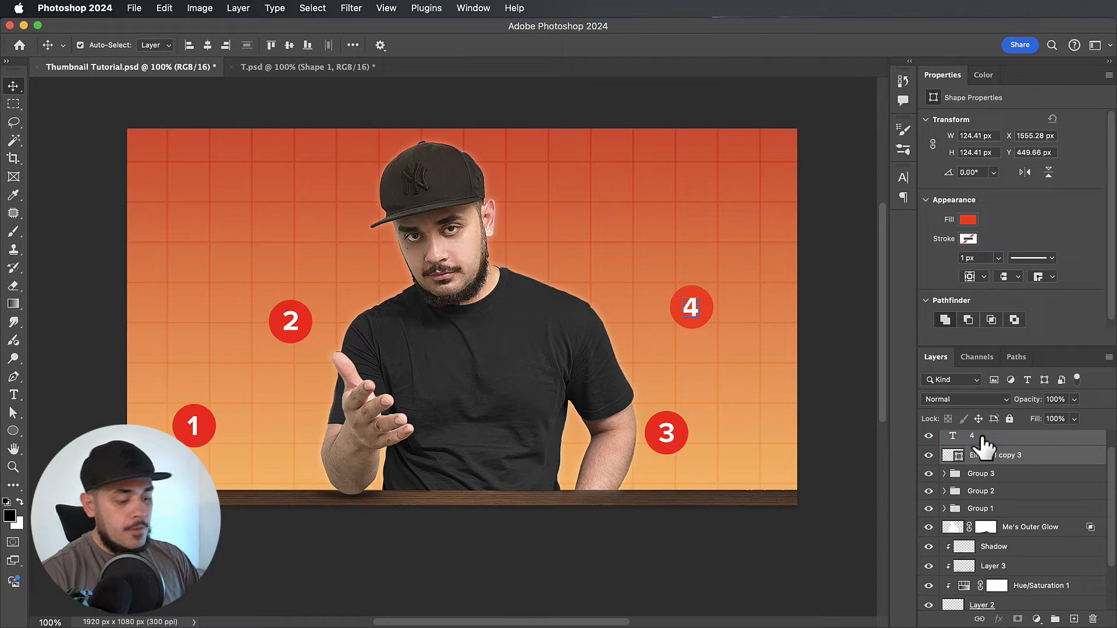
key(super+g)
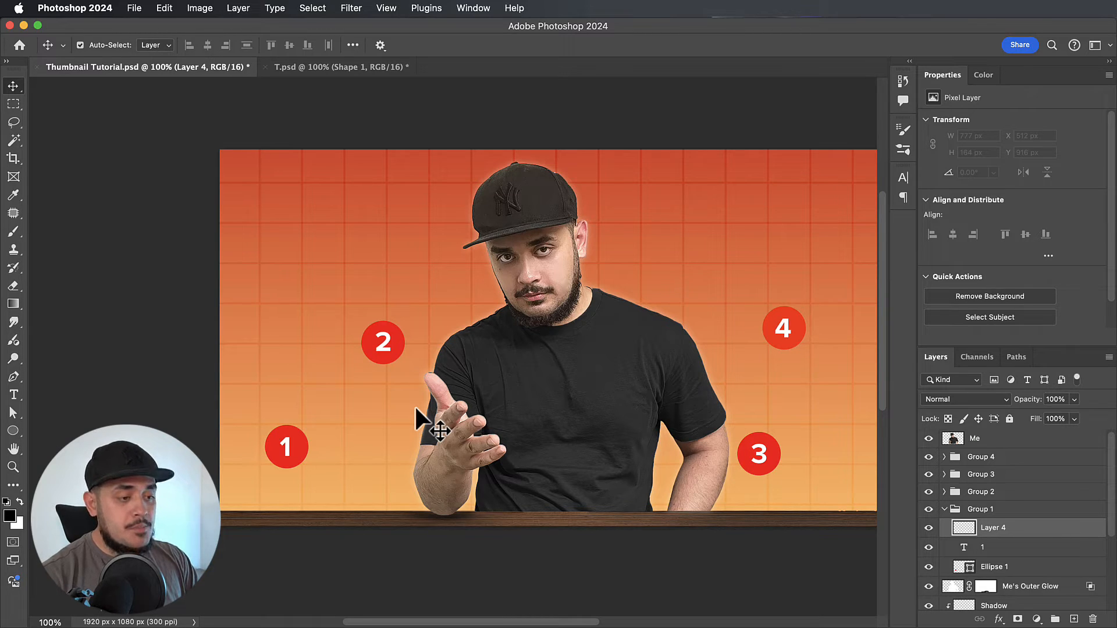
- Set up the Pen tool in Shape mode with no fill and a white 10 px stroke
key(p)
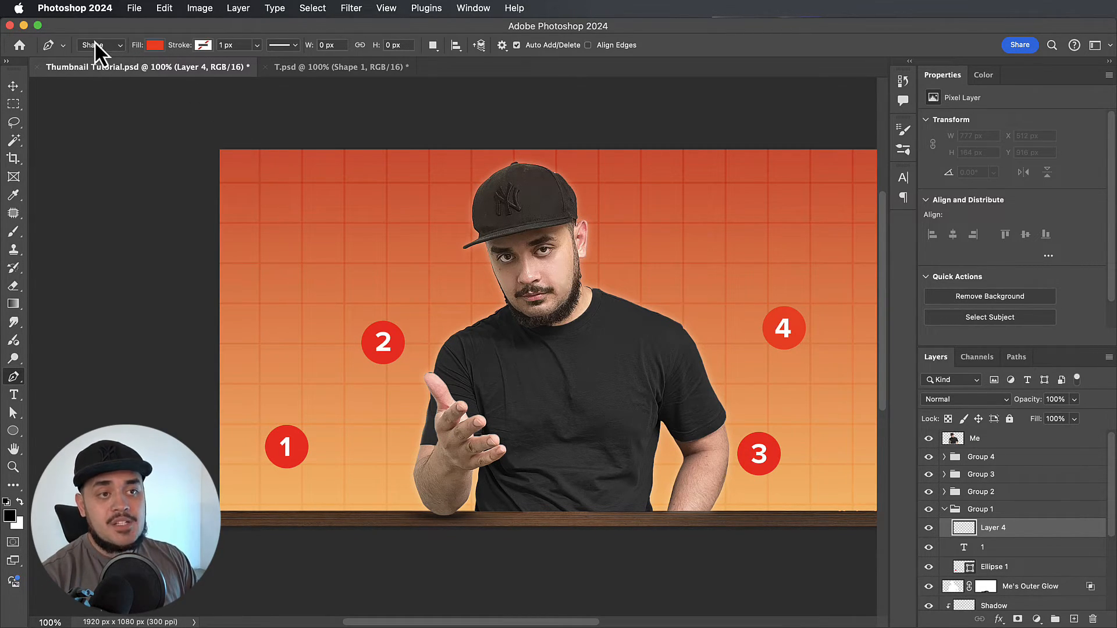
click(153, 46)
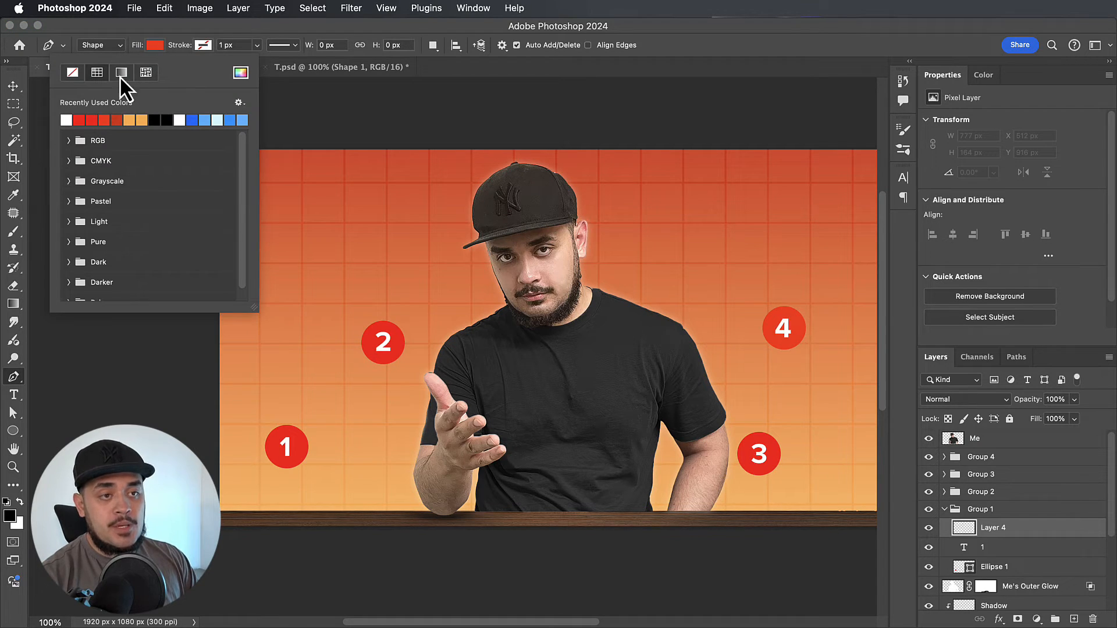
click(73, 73)
click(207, 46)
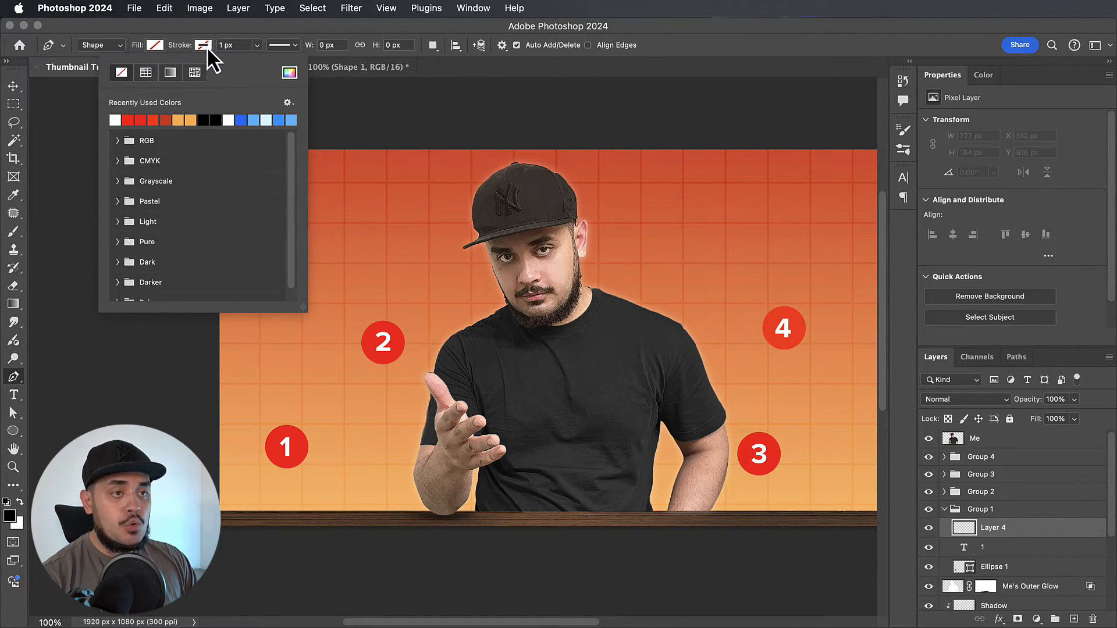
click(115, 120)
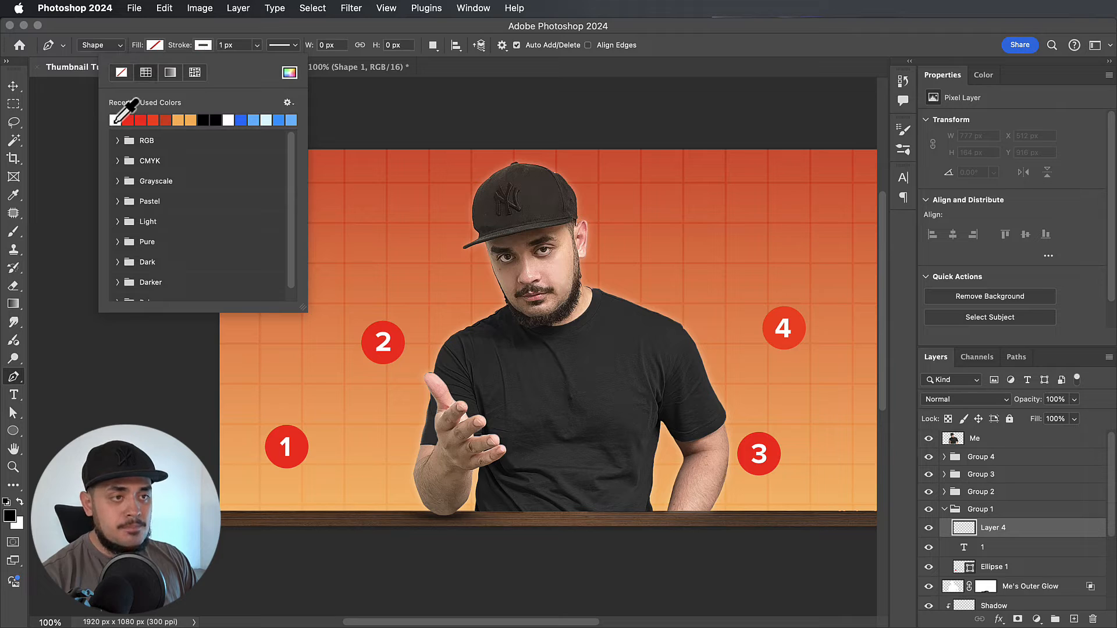
click(219, 45)
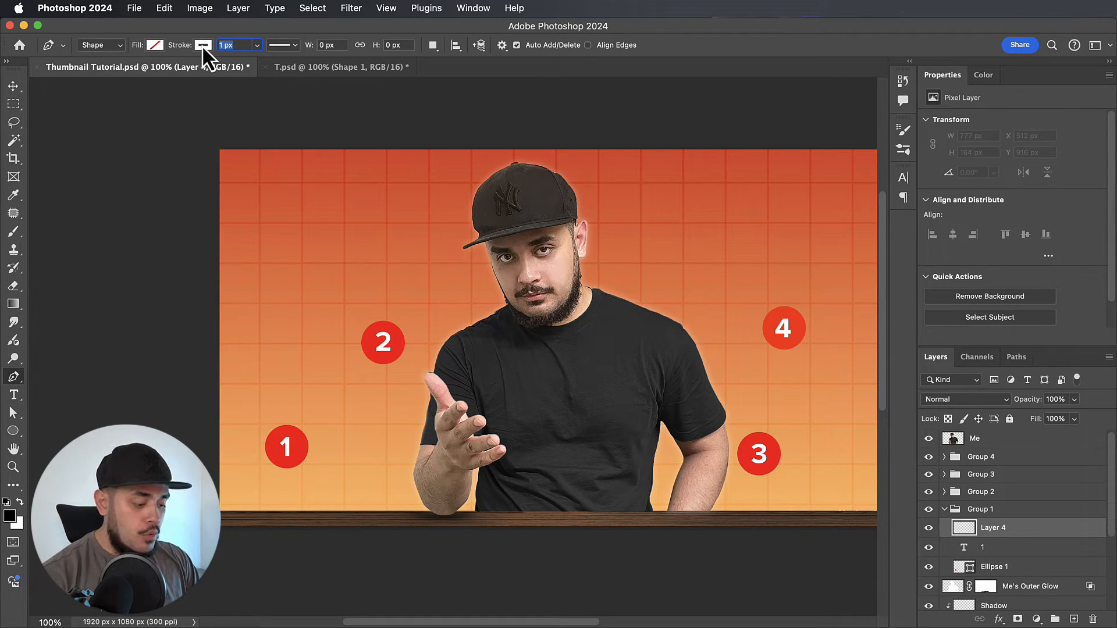
text(10 px)
key(Return)
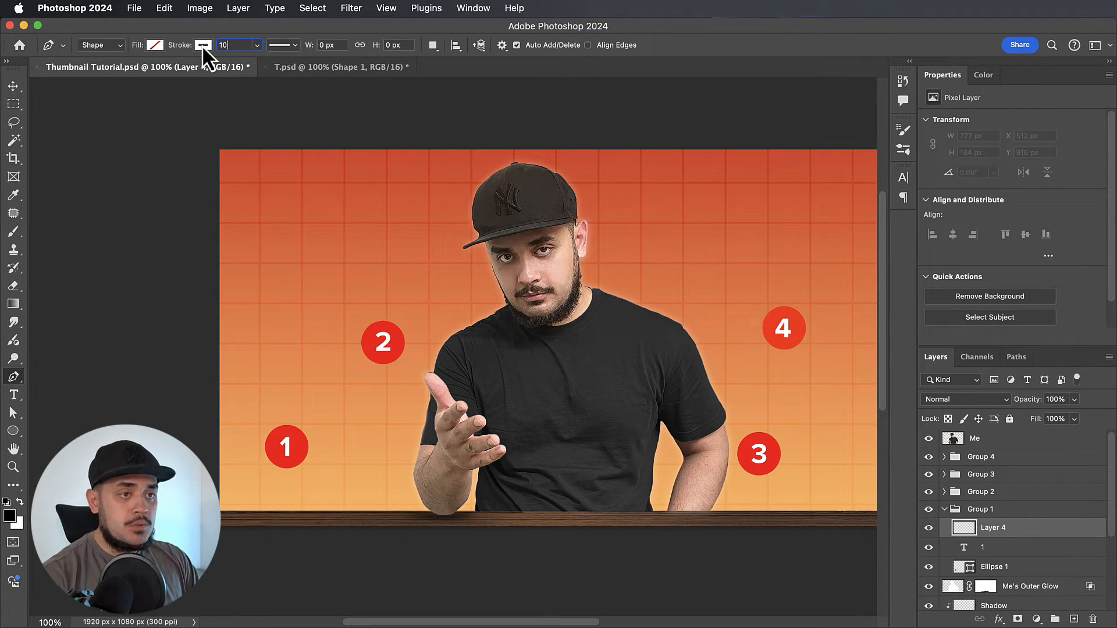
- Make the pen shape's stroke a dashed line with a dash of 3 and a gap of 2
click(296, 47)
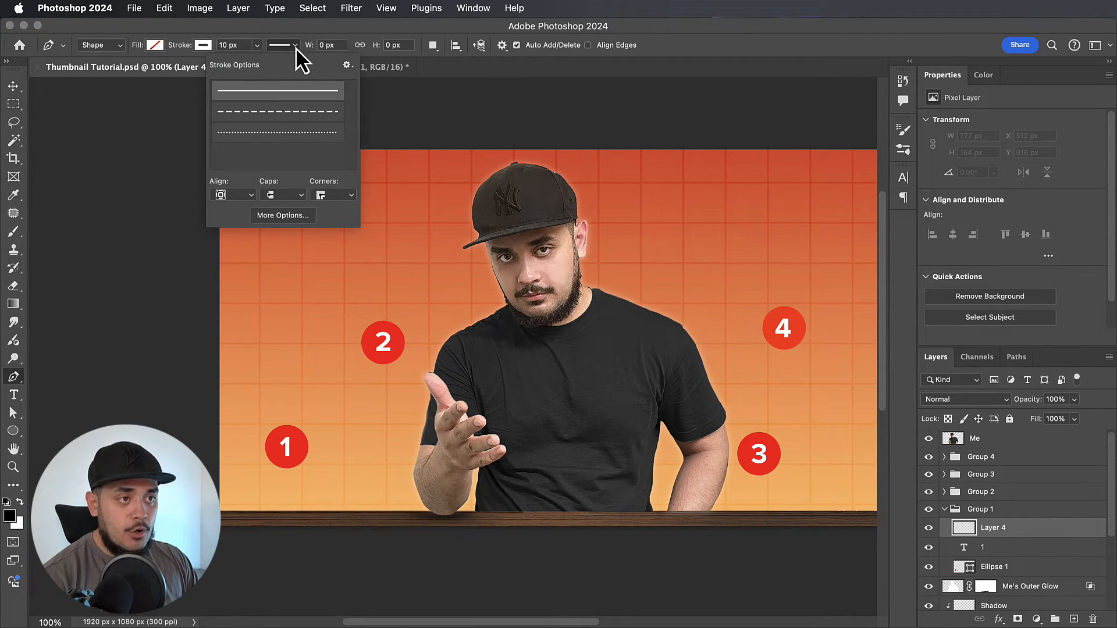
click(255, 113)
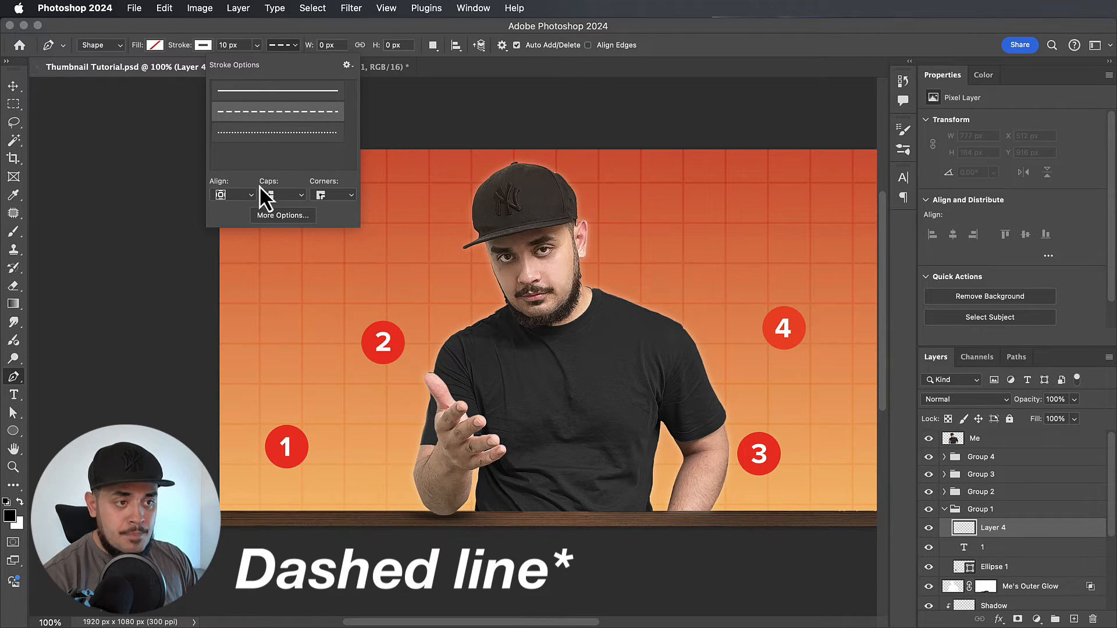
click(280, 216)
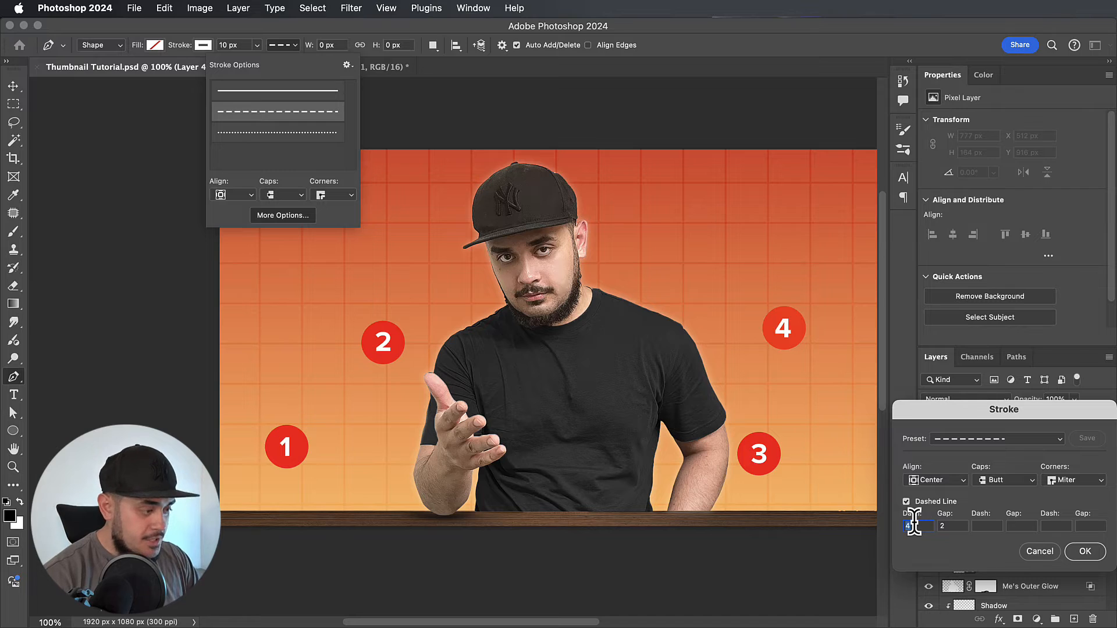
text(3)
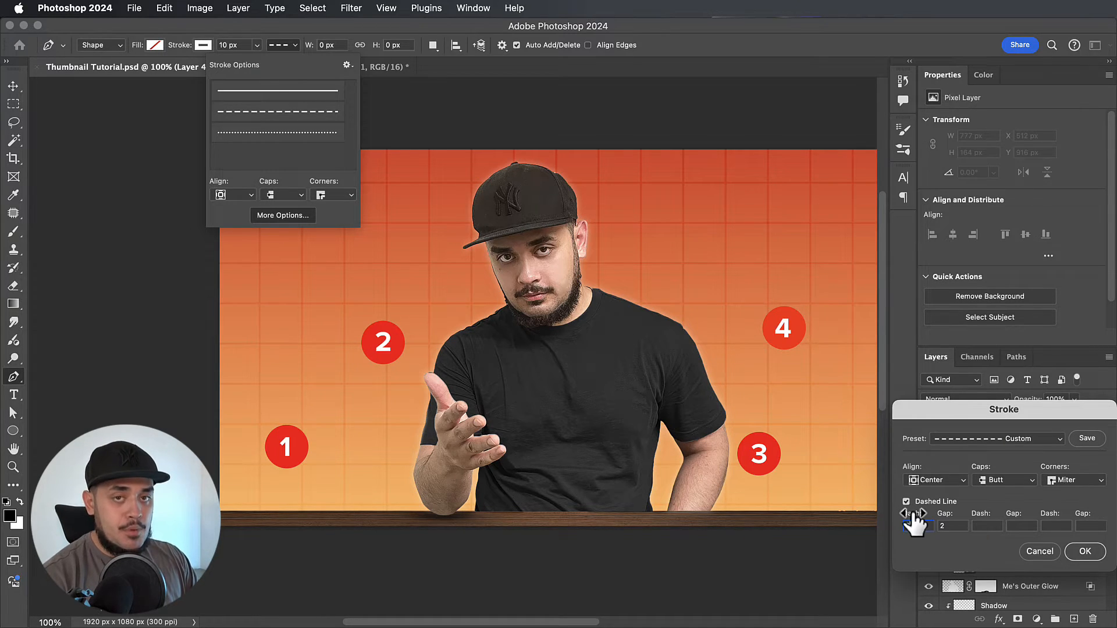
click(1085, 552)
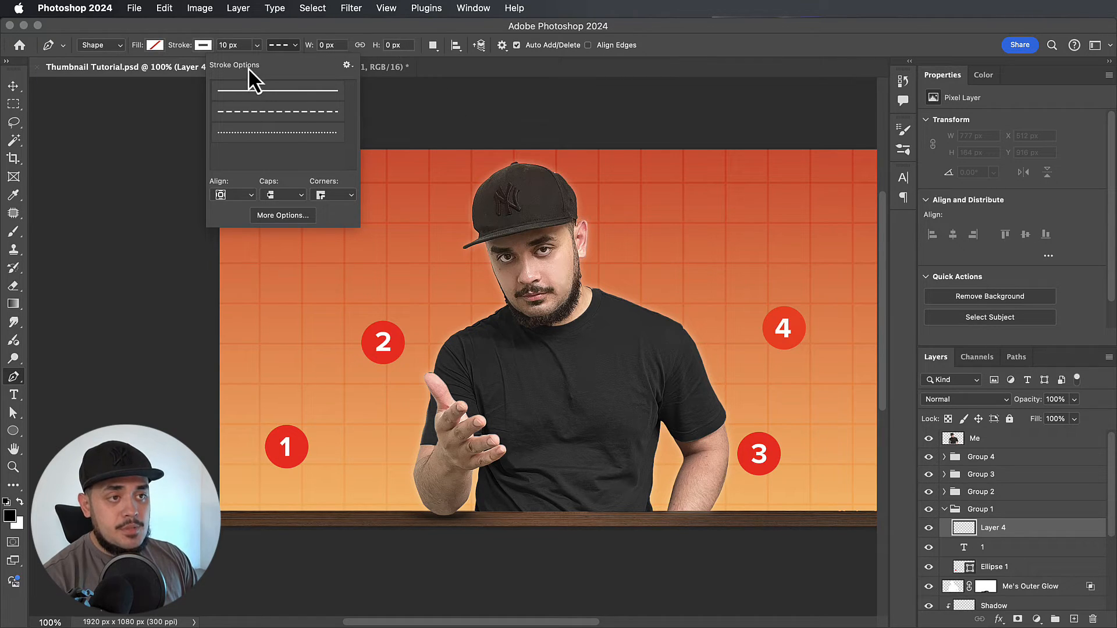
click(296, 47)
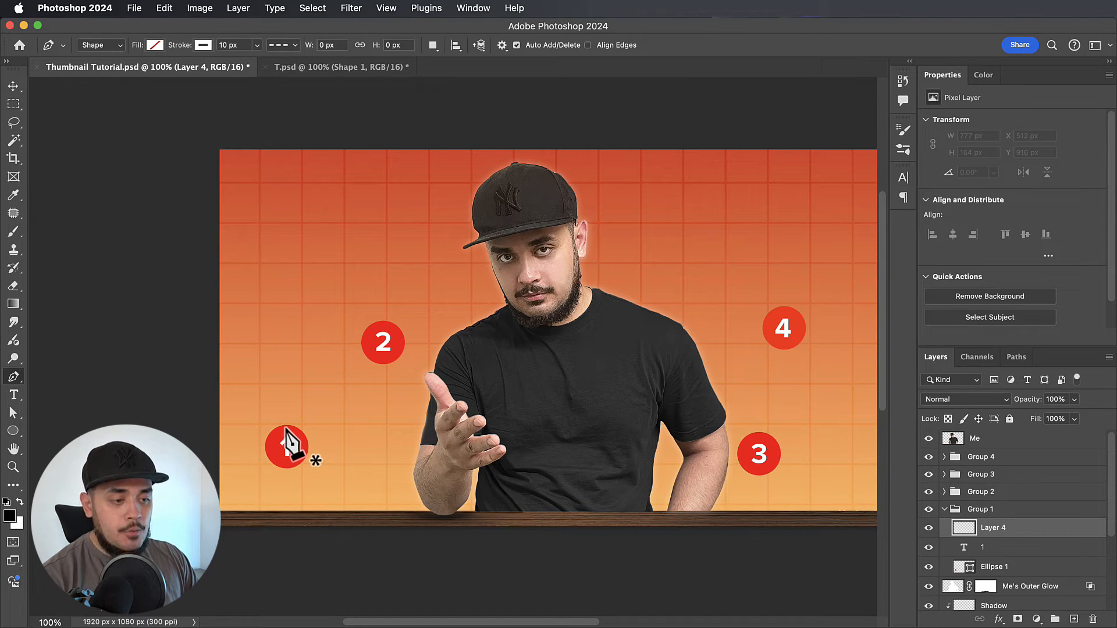
- Draw a curved dashed path about 232 x 250 px from the top of circle 1 to the left edge of circle 2
click(286, 428)
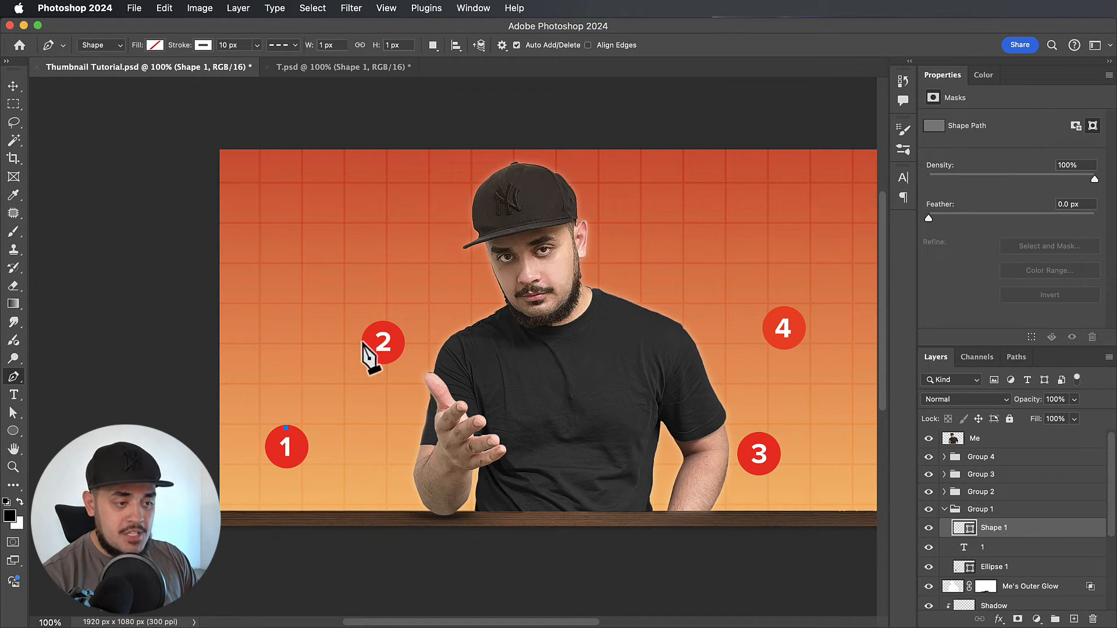
mouse_move(367, 340)
mouse_down()
mouse_move(460, 331)
mouse_move(448, 334)
mouse_up()
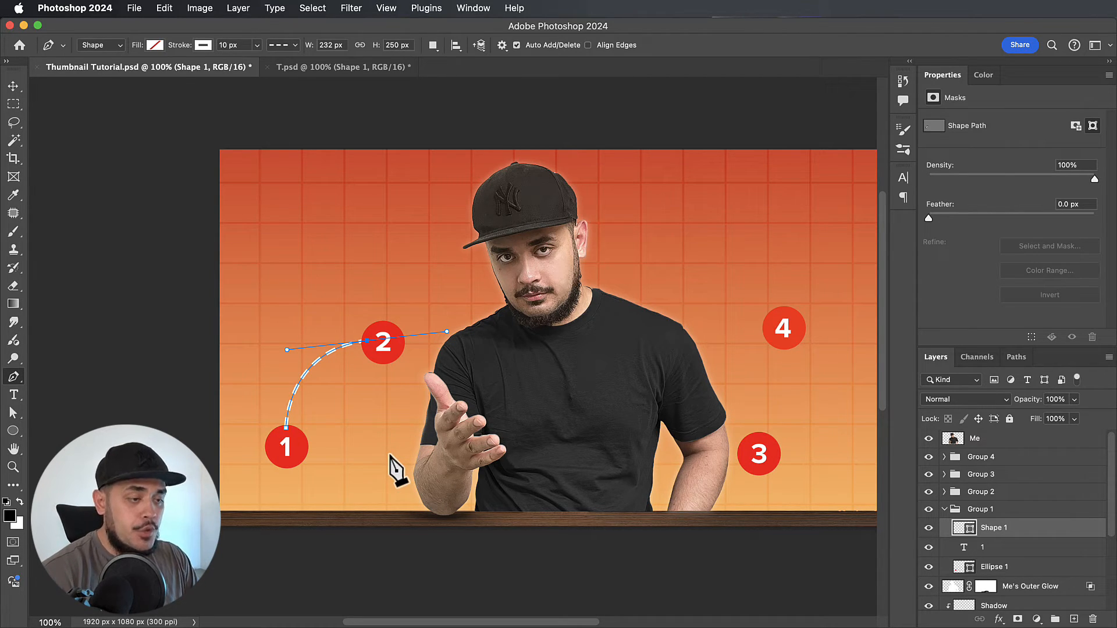
key(v)
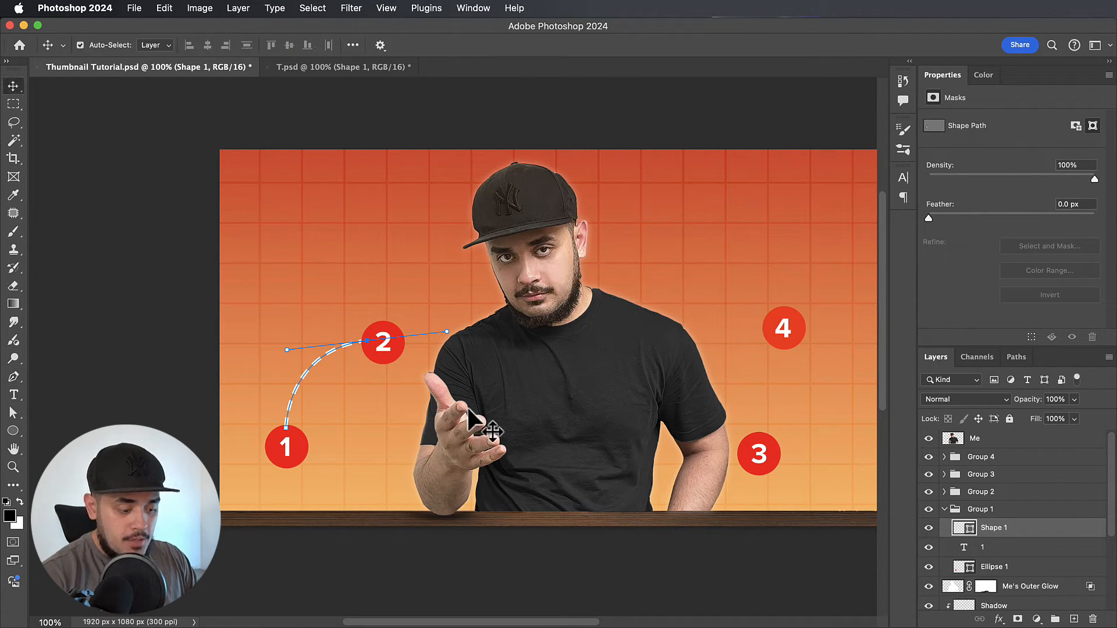
click(164, 327)
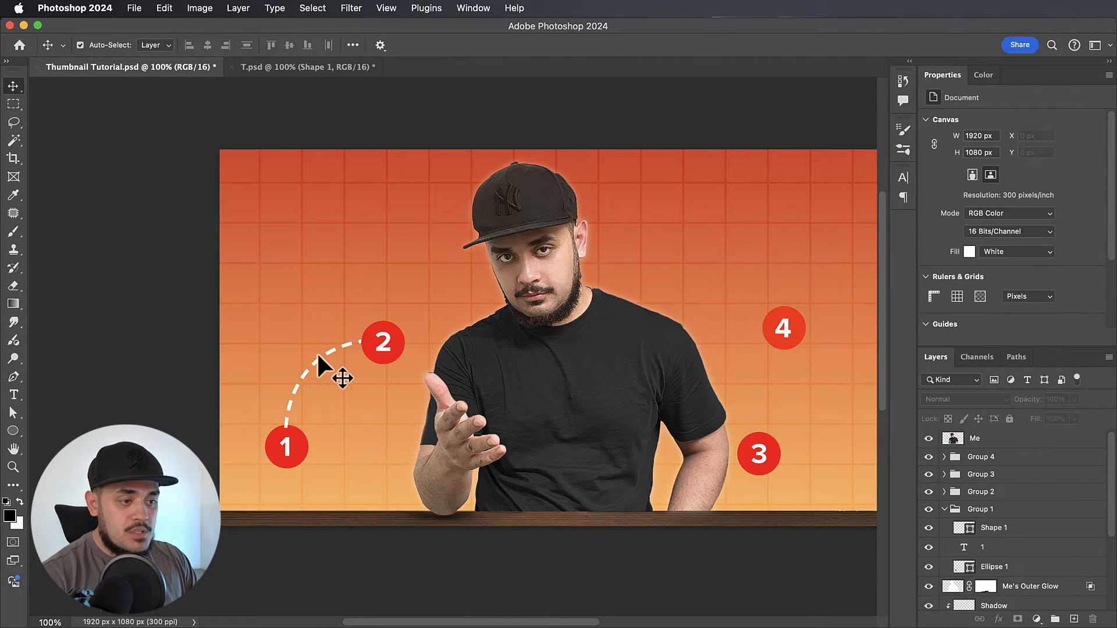
- Move the dashed curve's layer, Shape 1, below Ellipse 1 inside Group 1
scroll(318, 356, down, 2)
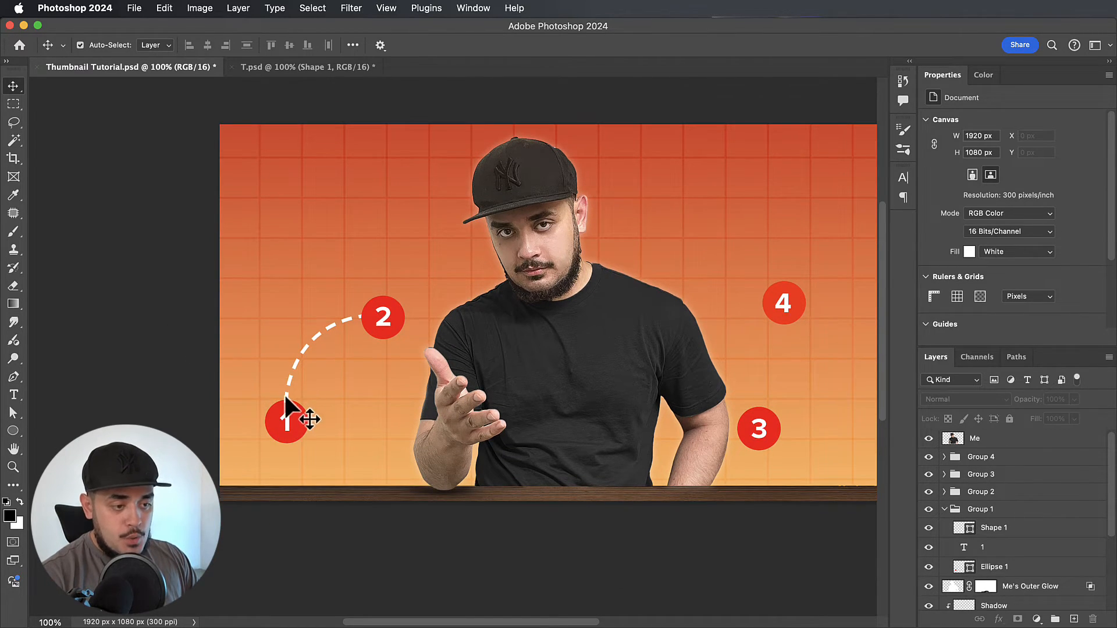
click(284, 393)
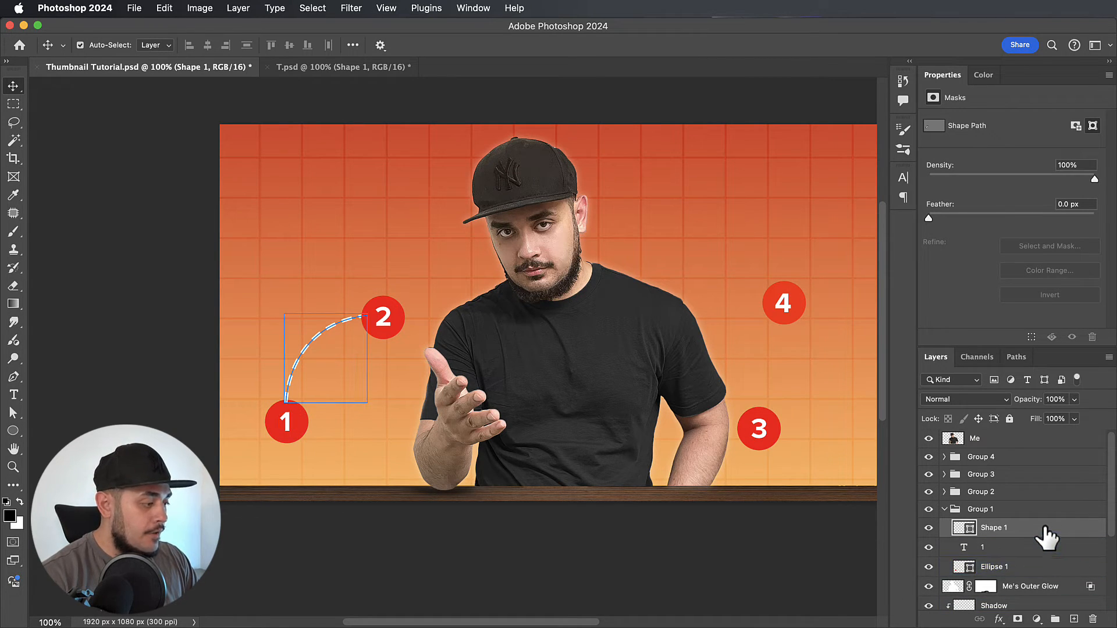
drag(1046, 531, 1041, 576)
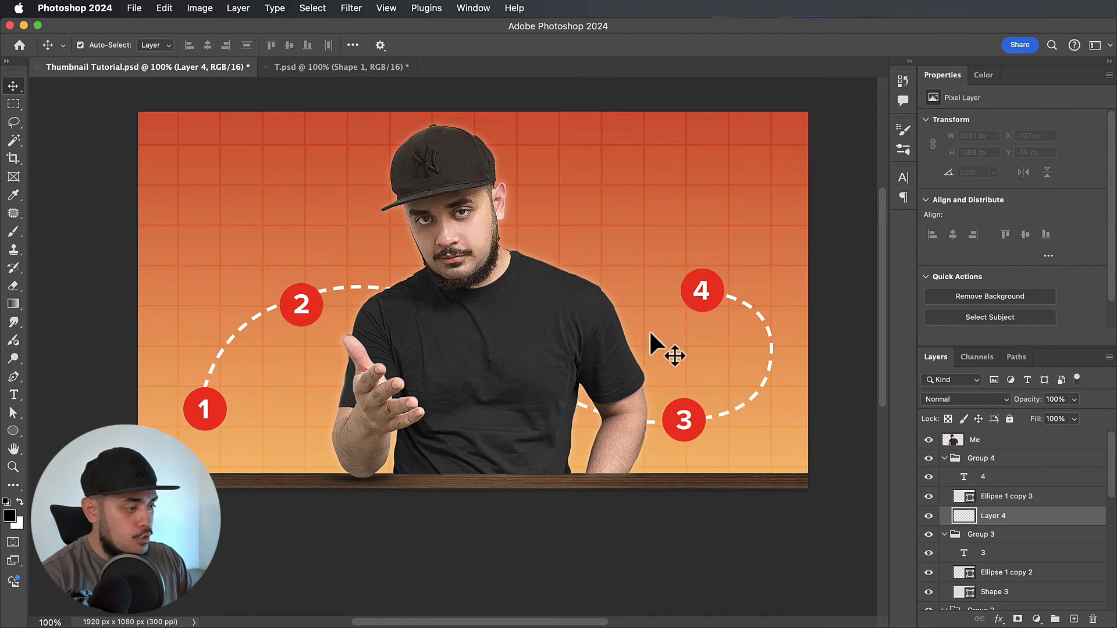
- Adjust the outer anchor point of the Shape 3 curve between circles 3 and 4, making it about 198 x 358 px
key(a)
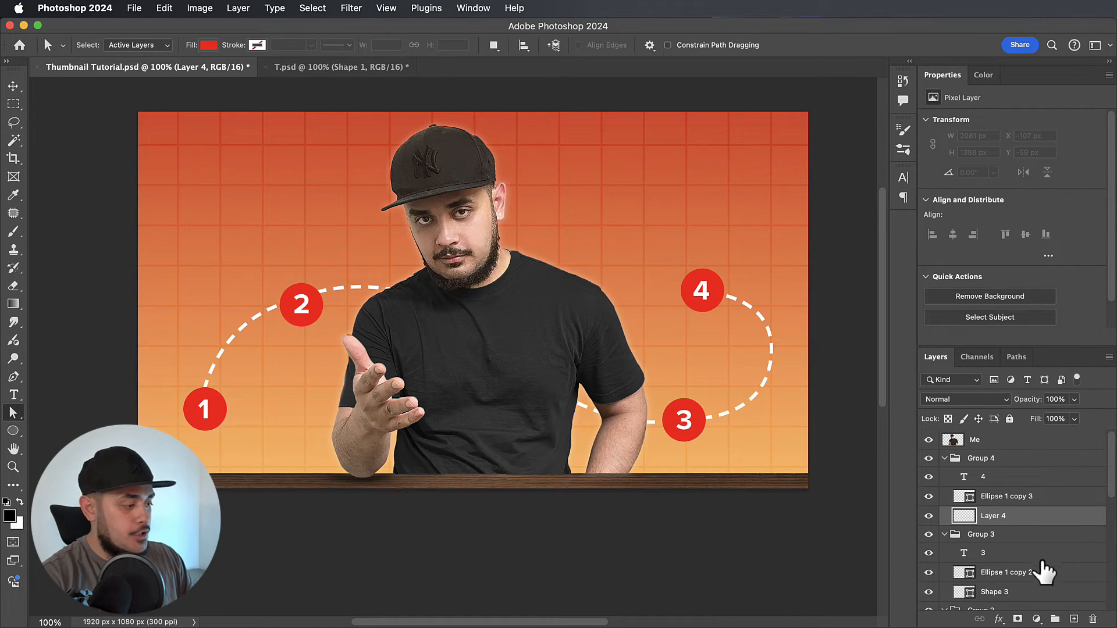
scroll(1042, 576, down, 1)
click(1013, 577)
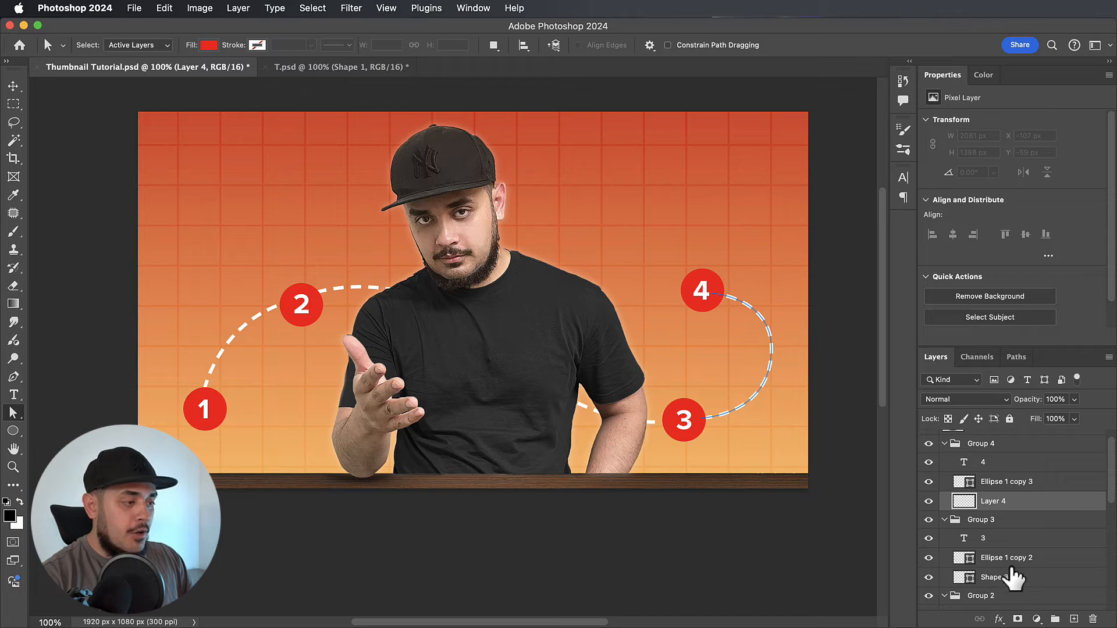
drag(796, 311, 713, 383)
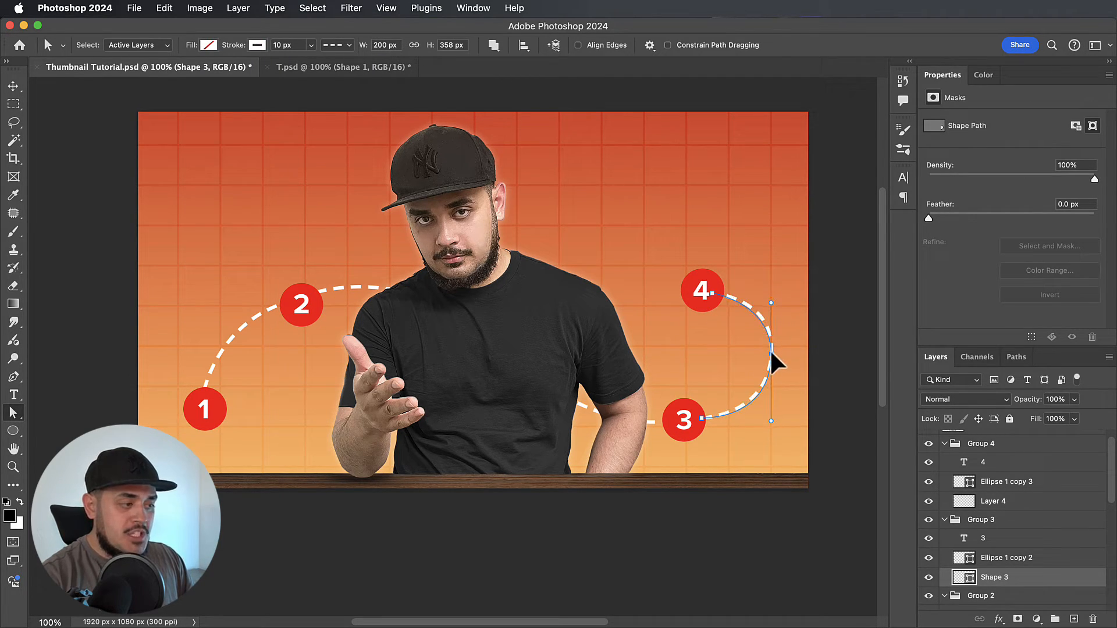
drag(770, 354, 770, 355)
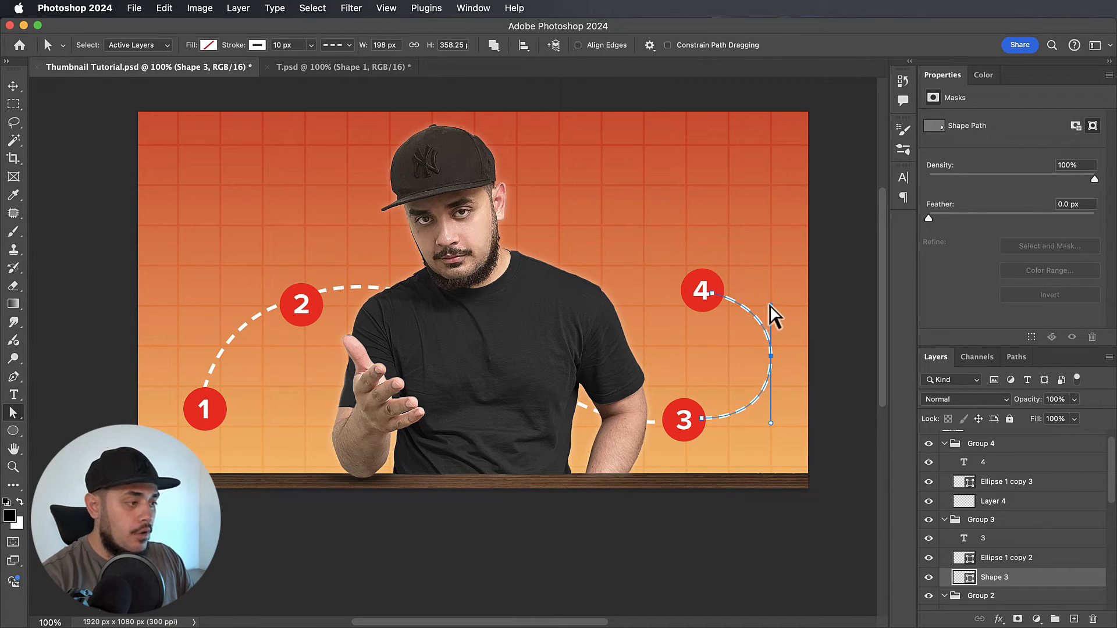
key(Return)
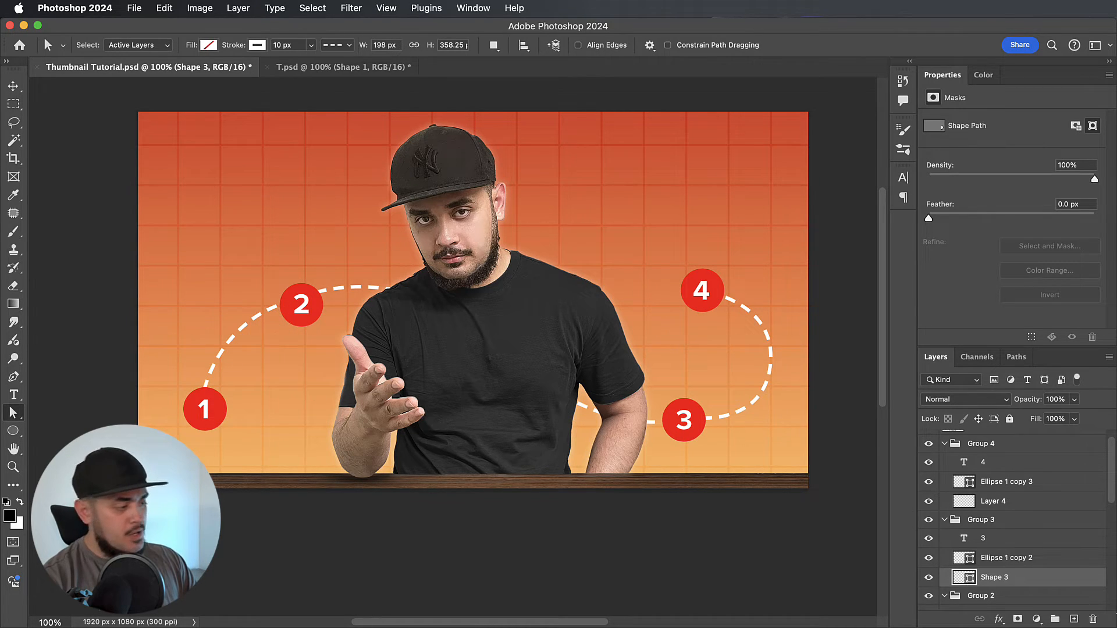
- Lower the Shape 1 curve's end anchor at circle 2 slightly and extend its direction handle outward to round the curve
scroll(1039, 531, down, 3)
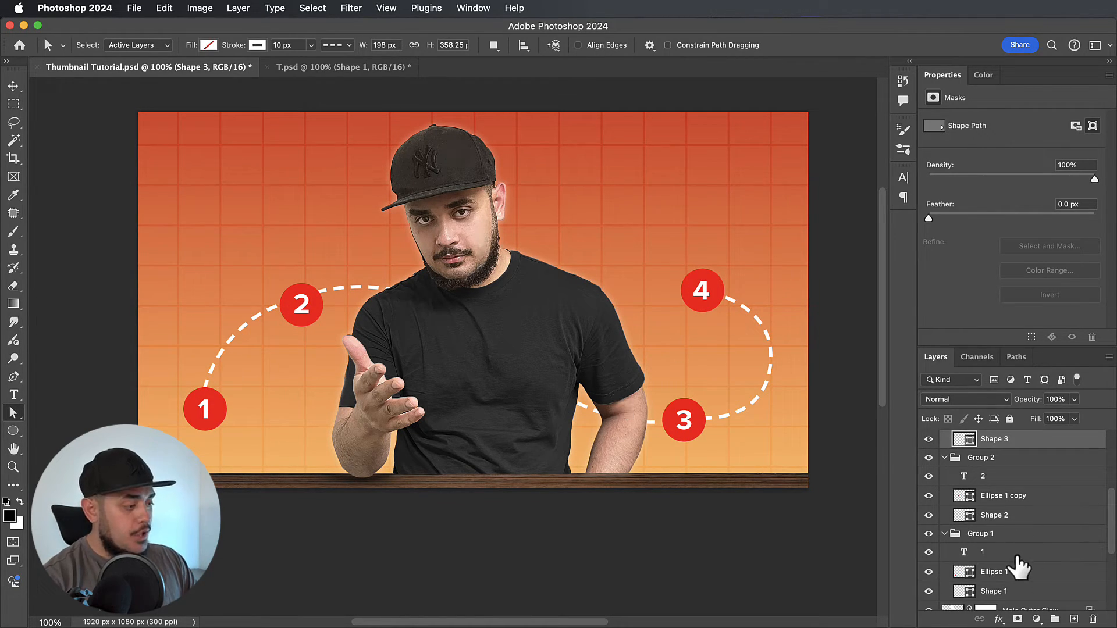
scroll(1019, 562, down, 4)
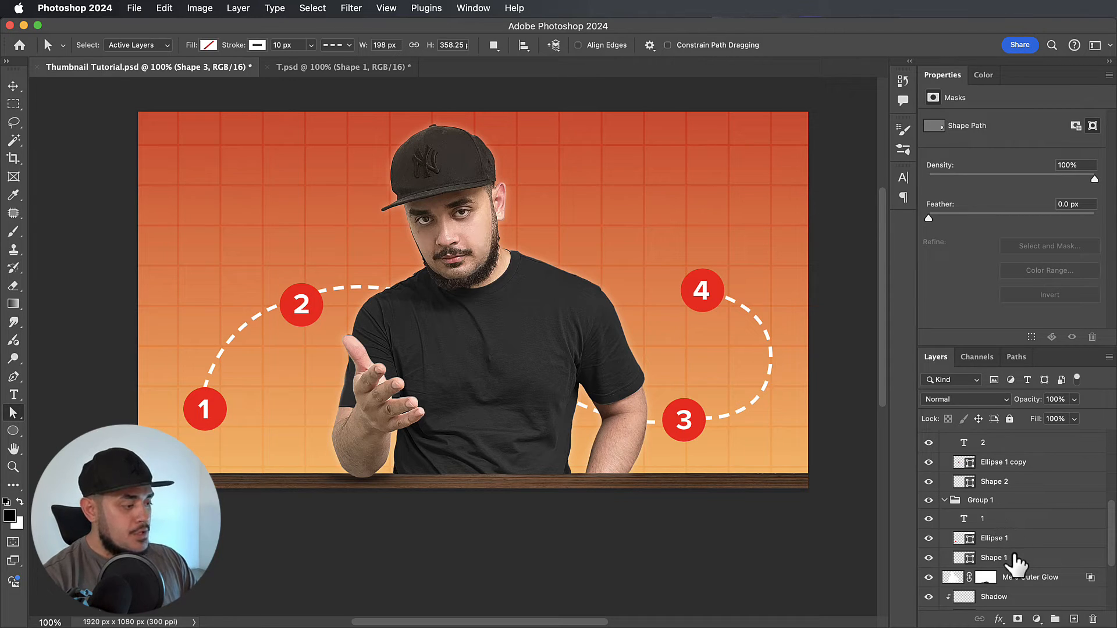
click(971, 557)
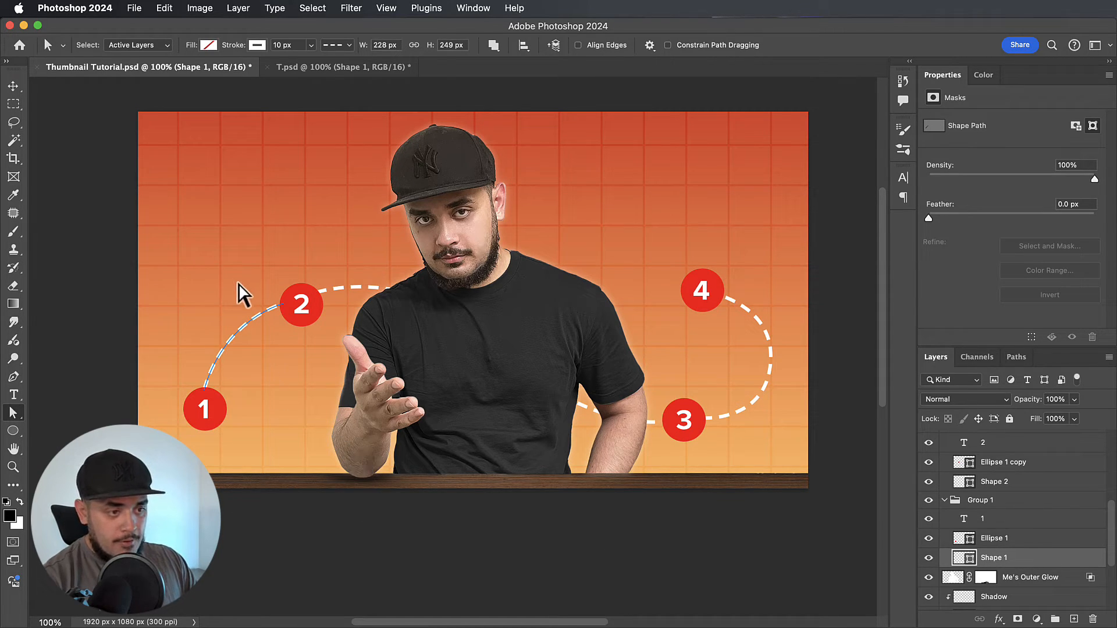
click(284, 305)
drag(284, 304, 282, 309)
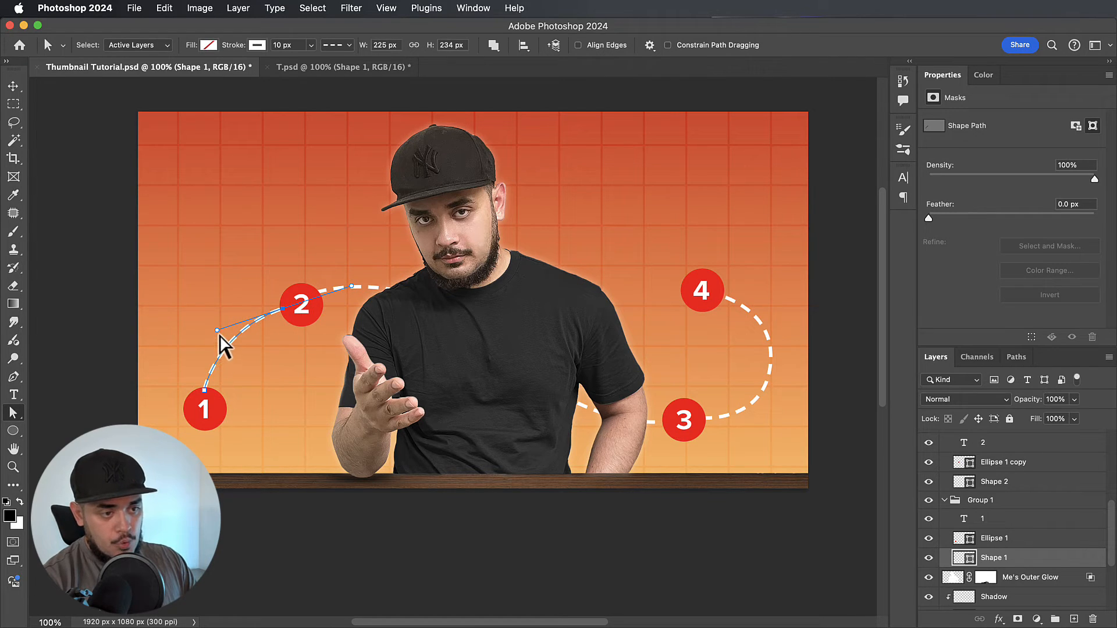
drag(217, 330, 208, 331)
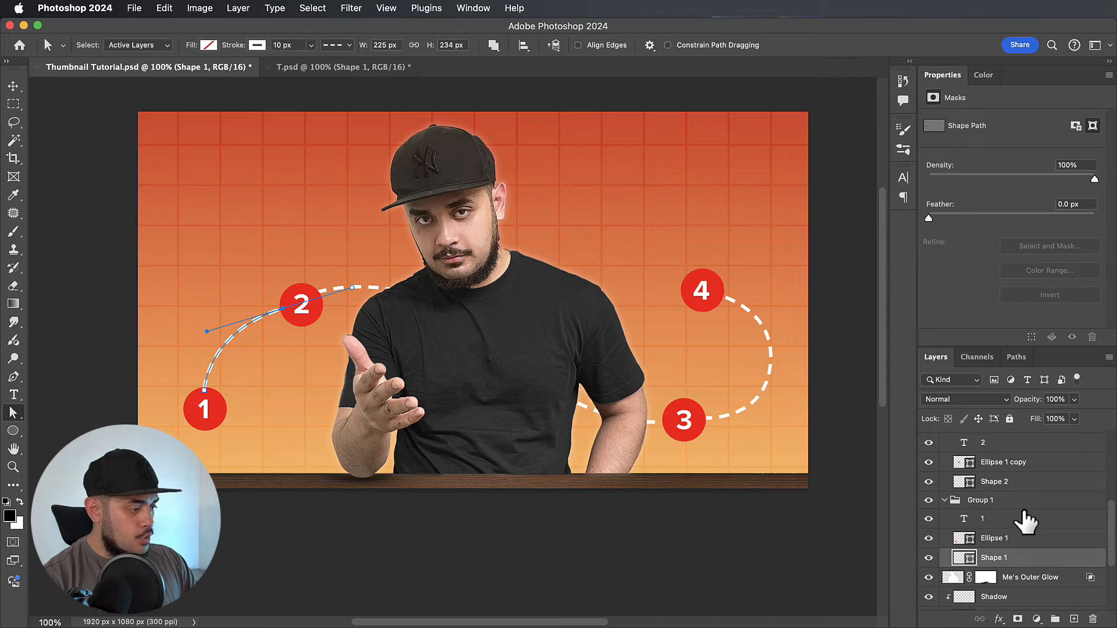
- Reshape the Shape 2 curve by nudging its start anchor at circle 2 and lowering the middle anchor's upper handle
click(989, 481)
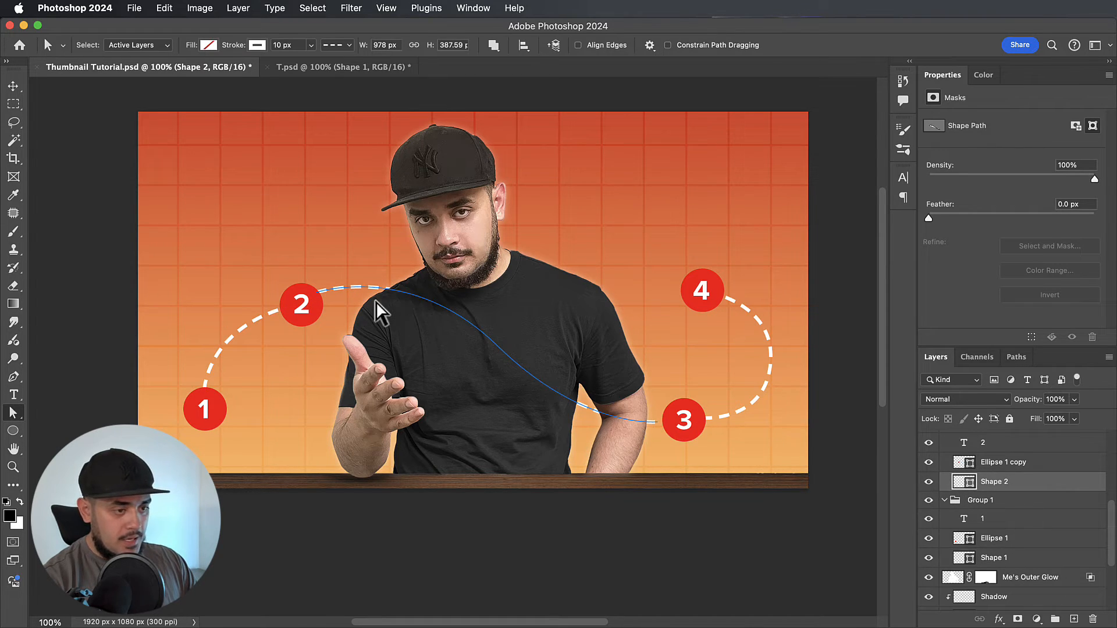
click(315, 293)
drag(315, 293, 317, 296)
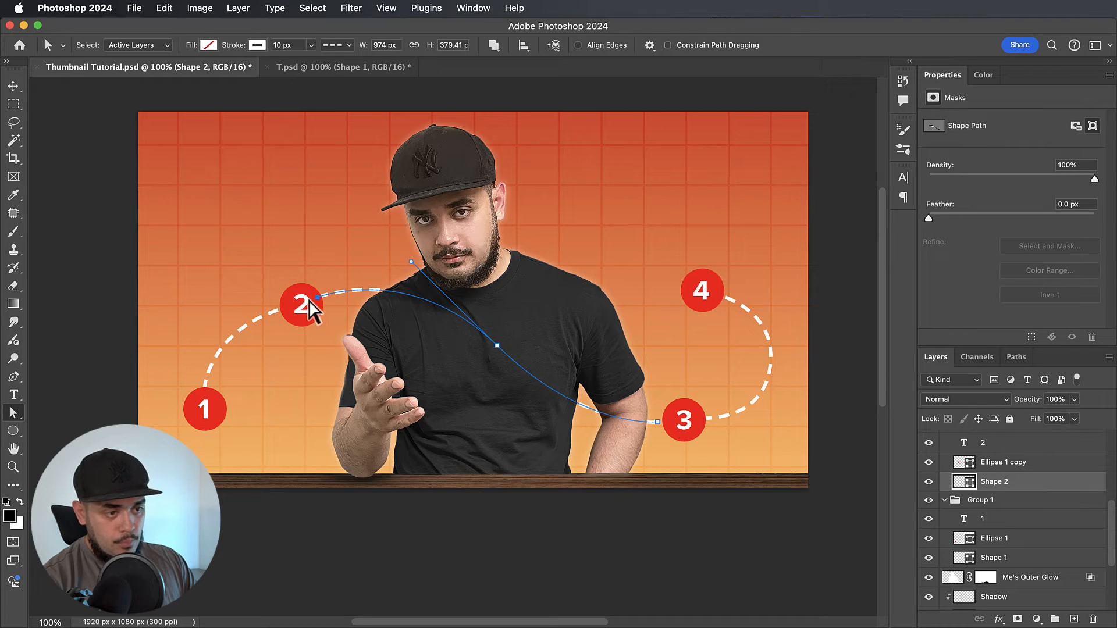
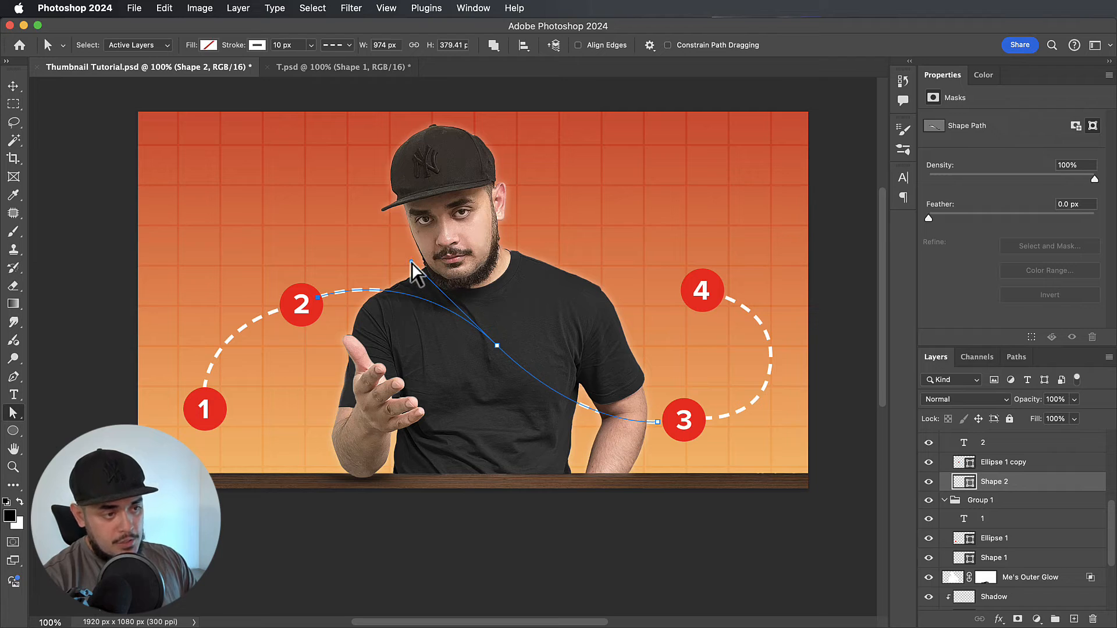
drag(411, 262, 412, 274)
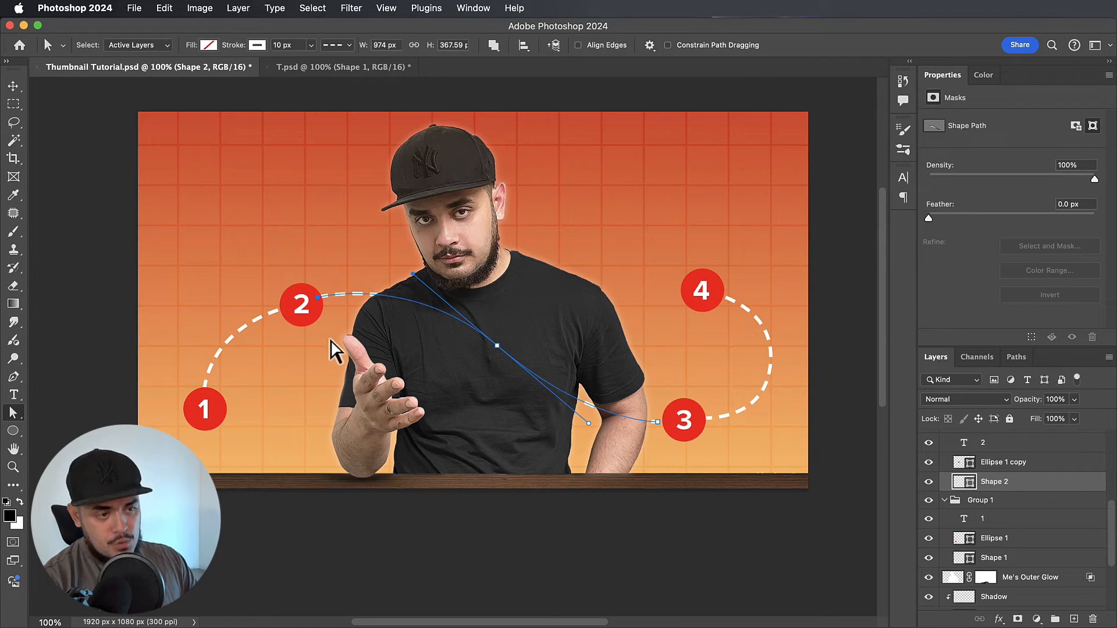
- Raise Shape 1's end anchor at circle 2 slightly, making the curve about 221 x 243 px
click(1023, 562)
click(283, 312)
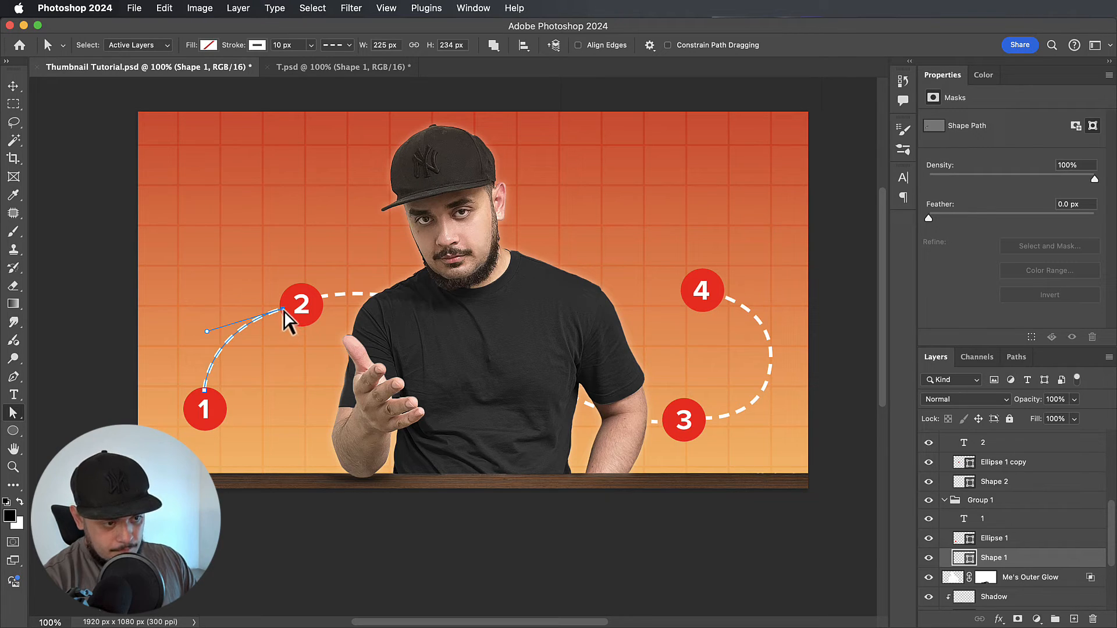
drag(284, 311, 282, 306)
drag(281, 305, 282, 306)
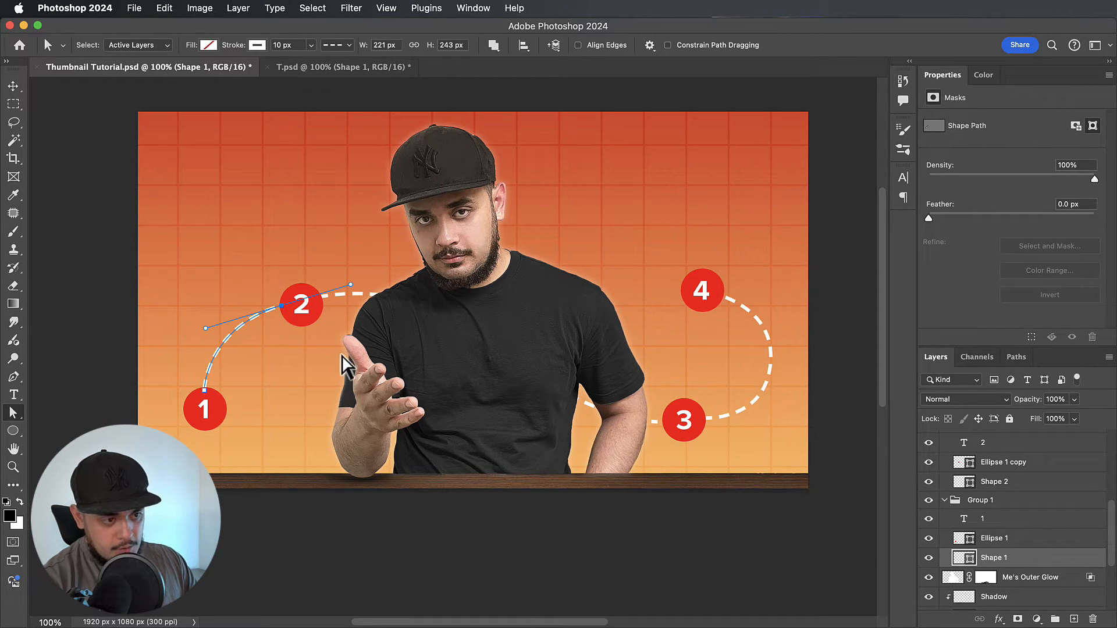
- Add an Outer Glow effect to the Shape 1 dashed curve between circles 1 and 2
click(335, 370)
scroll(230, 346, right, 4)
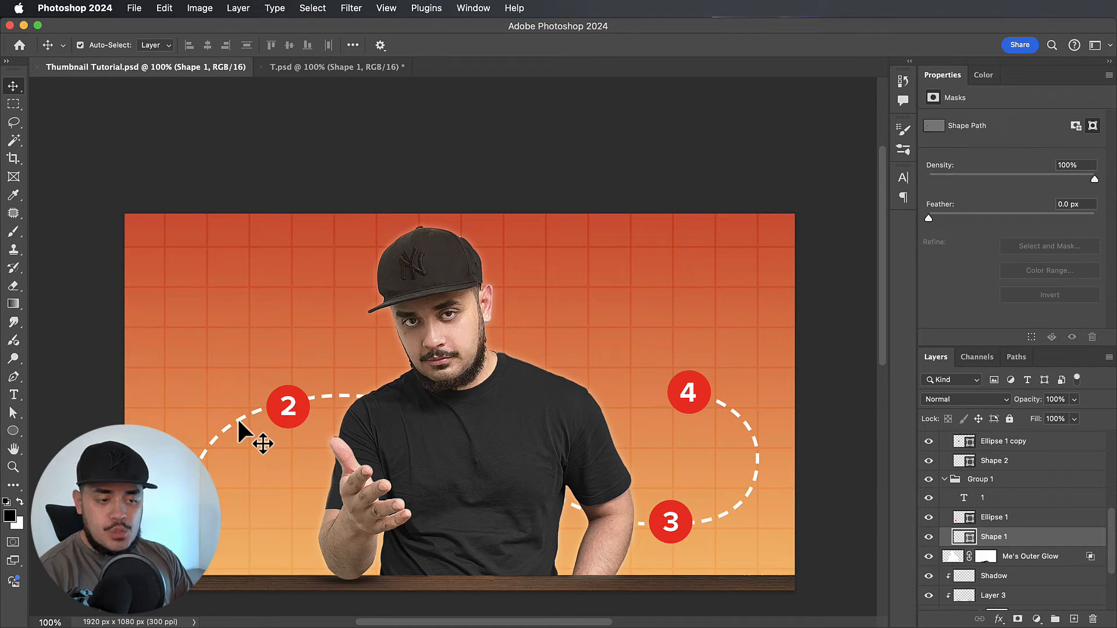
click(1055, 539)
scroll(1051, 538, down, 1)
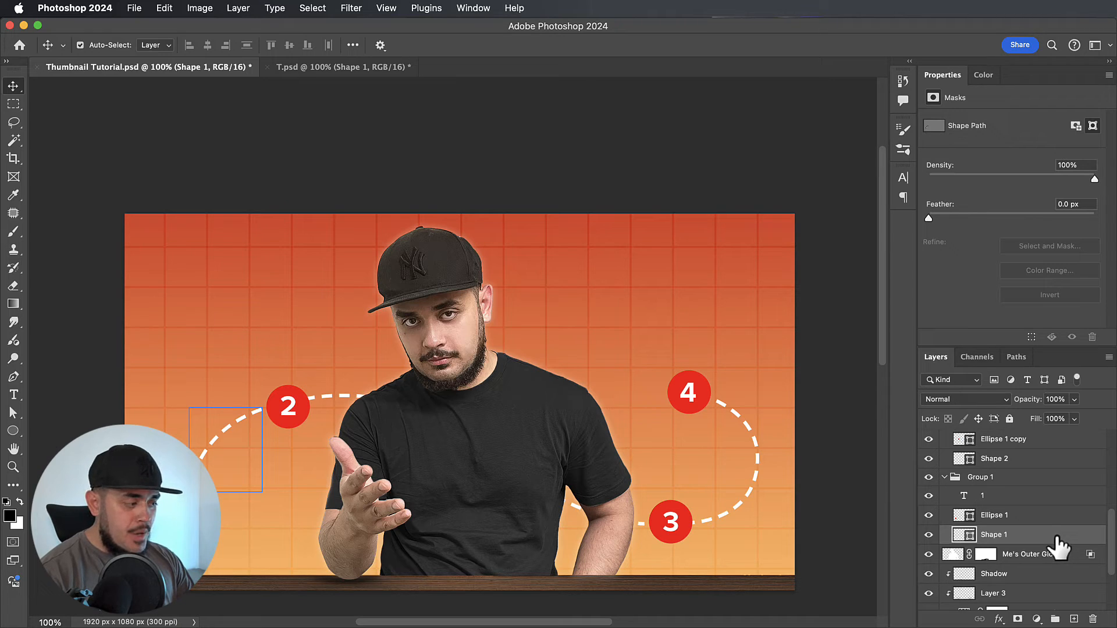
double_click(1063, 546)
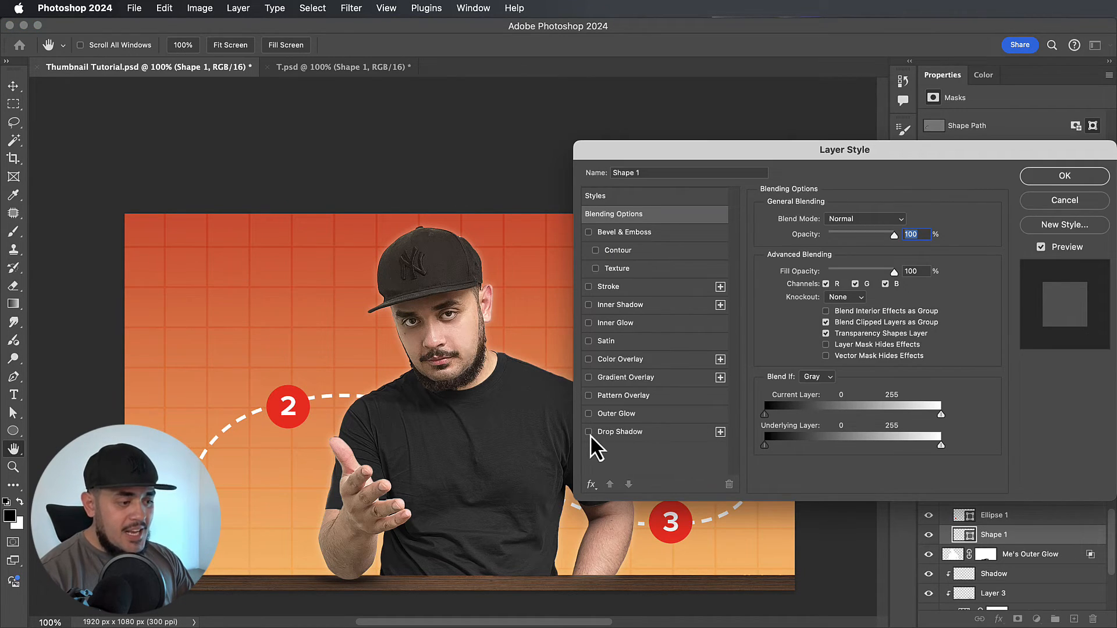
click(617, 414)
- Set Shape 1's outer glow to 18 px size and 40% opacity, and apply the layer style
mouse_move(827, 241)
mouse_down()
mouse_move(817, 236)
mouse_move(826, 233)
mouse_up()
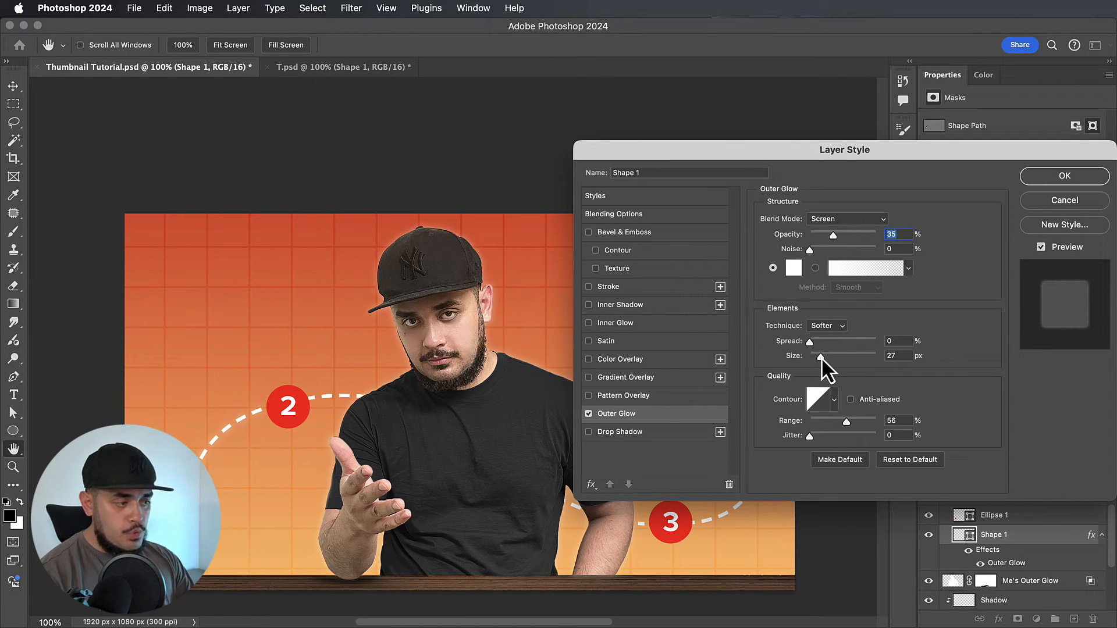
drag(820, 357, 819, 357)
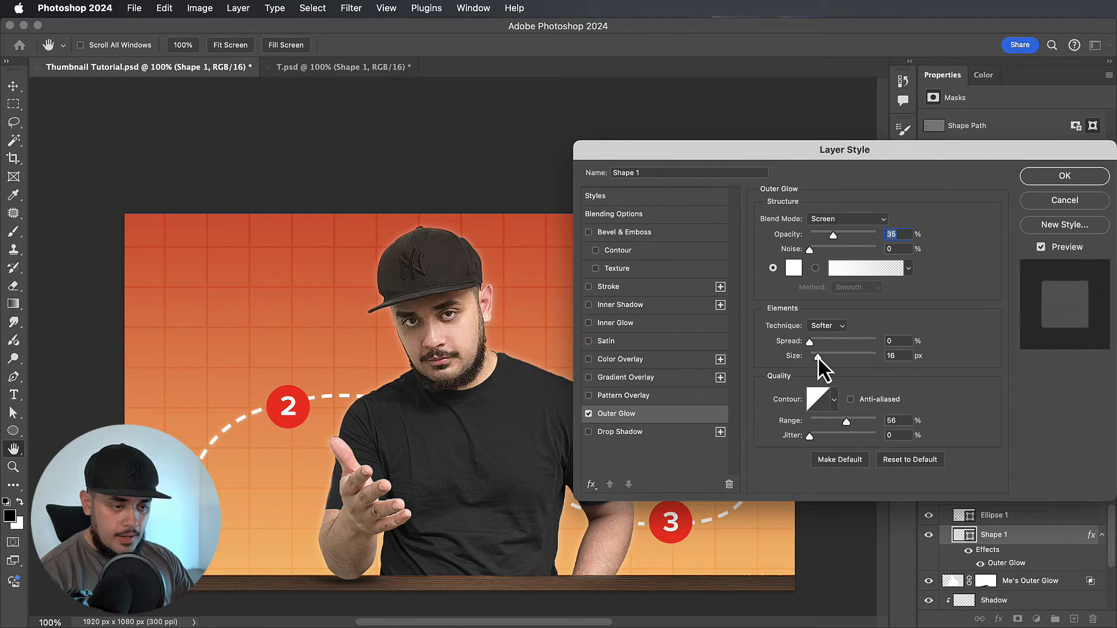
click(820, 355)
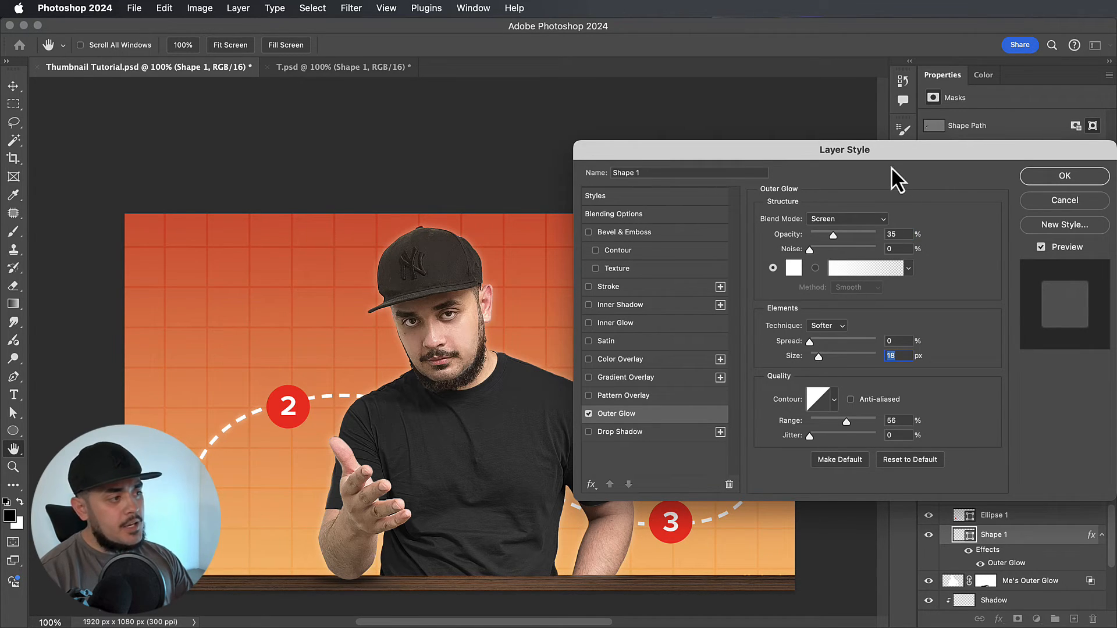
drag(833, 237, 836, 236)
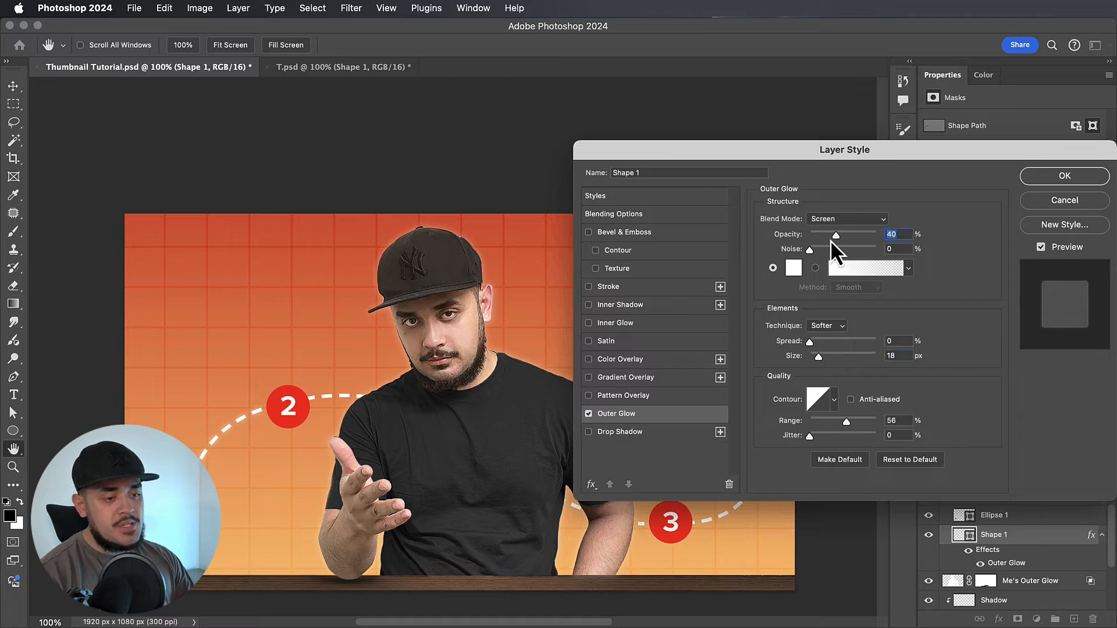
click(1081, 180)
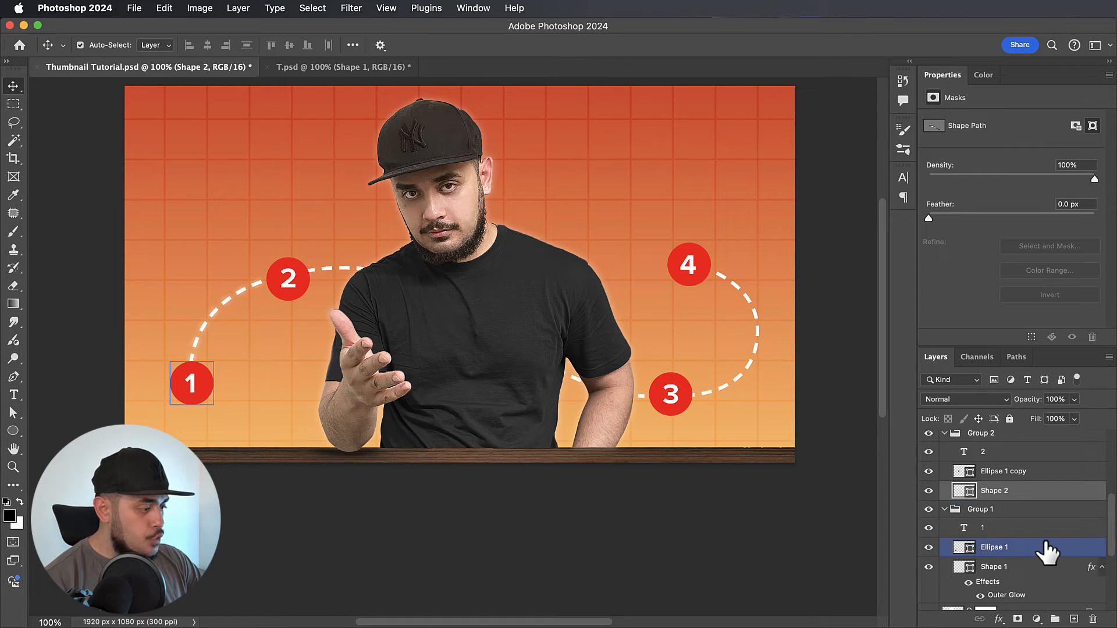
- Copy the layer style of Shape 1 and paste it onto the Shape 2 curve layer
scroll(1042, 553, down, 3)
click(1015, 538)
right_click(1020, 538)
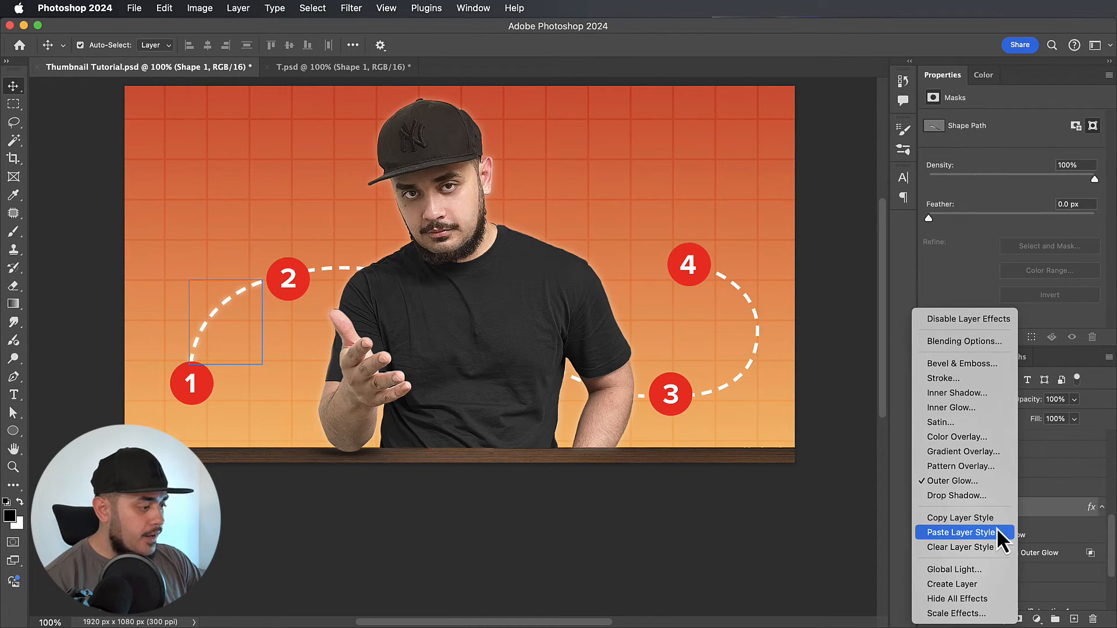
click(984, 517)
scroll(1037, 495, up, 2)
click(1033, 504)
click(1038, 470)
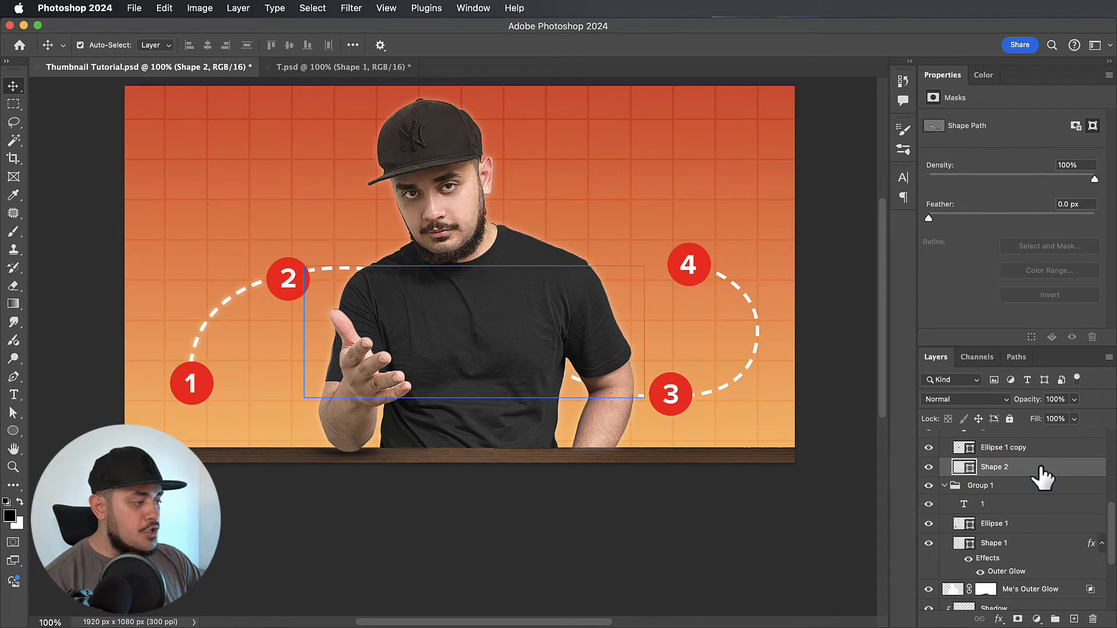
right_click(1041, 474)
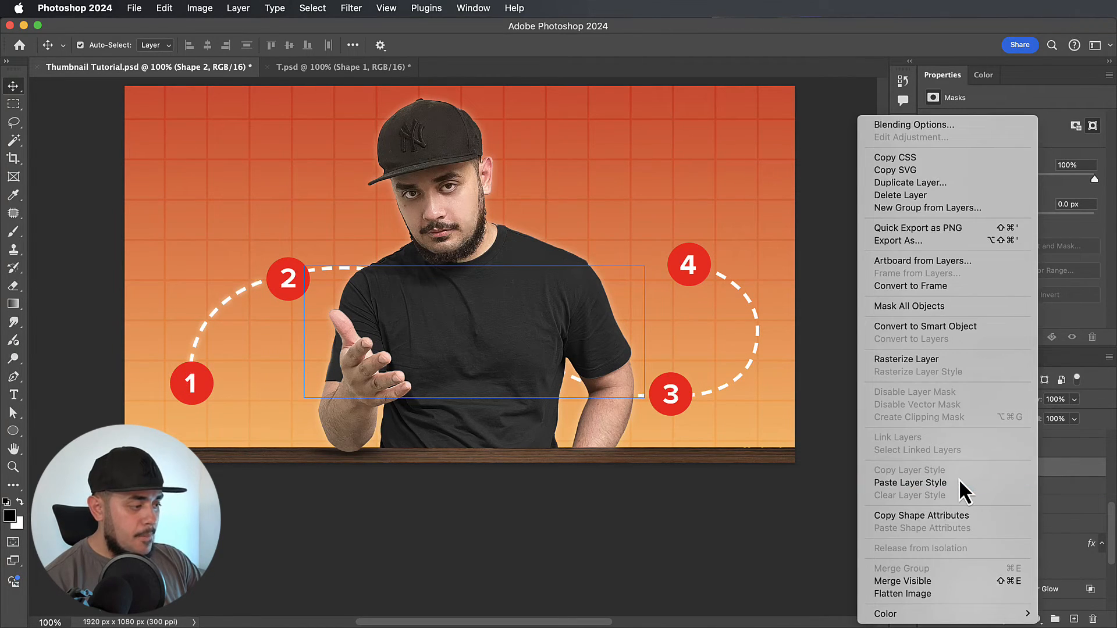
click(939, 483)
- Paste the copied outer glow style onto the Shape 3 curve between circles 3 and 4
scroll(815, 481, up, 2)
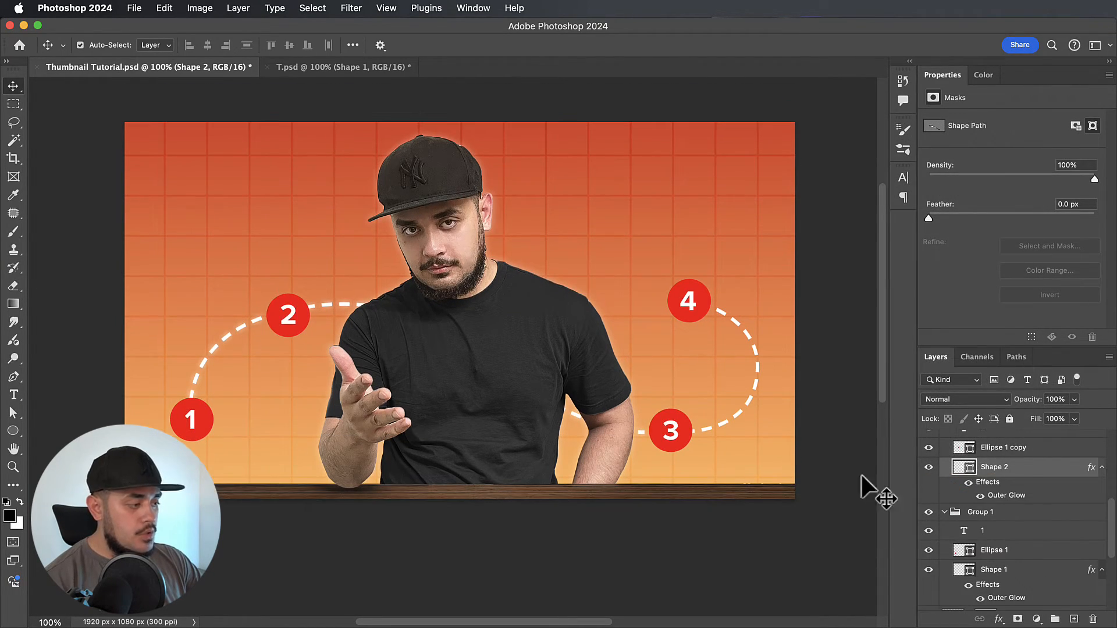
scroll(1034, 490, up, 5)
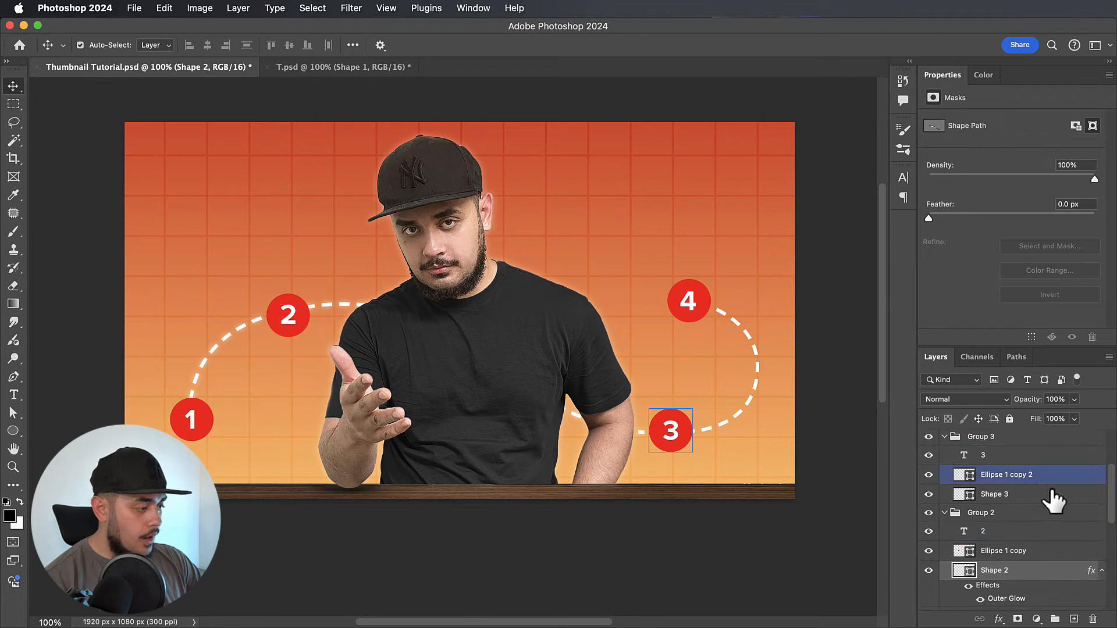
right_click(1050, 503)
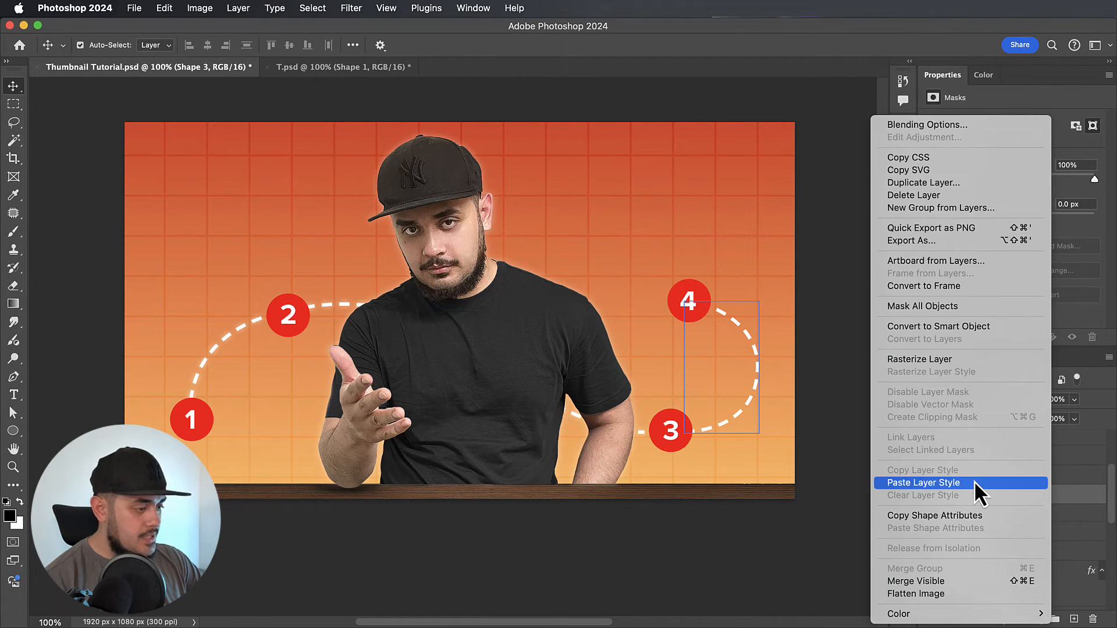
click(974, 481)
scroll(1082, 498, up, 2)
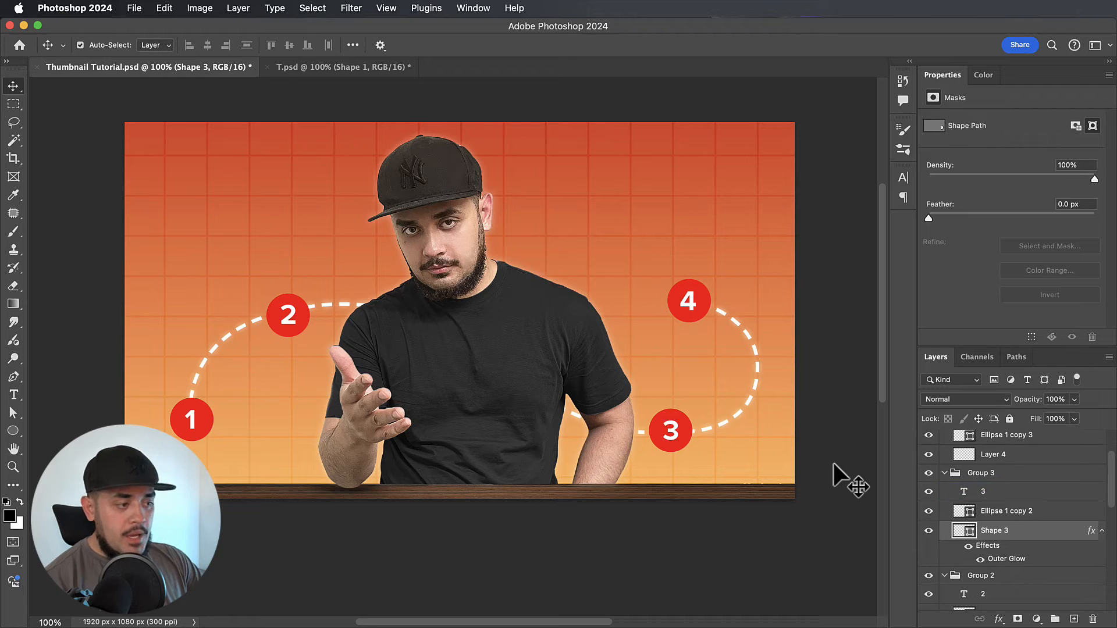
- Add a white Proxima Nova Bold Italic text reading "$1,000,000" near the top of the canvas, beside the man's cap
scroll(785, 460, down, 1)
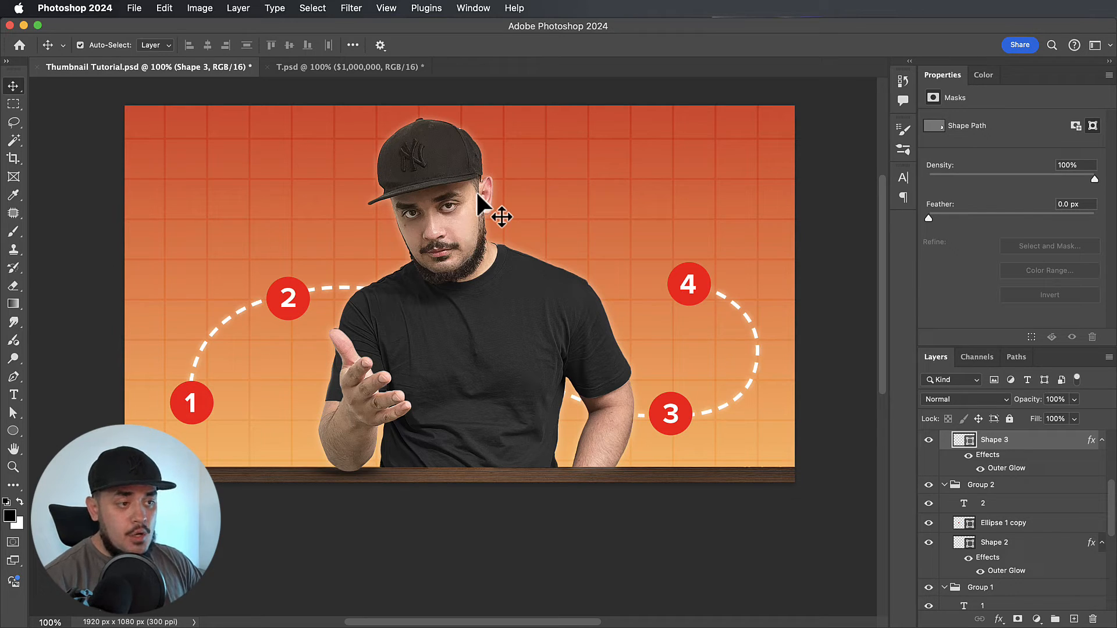
key(t)
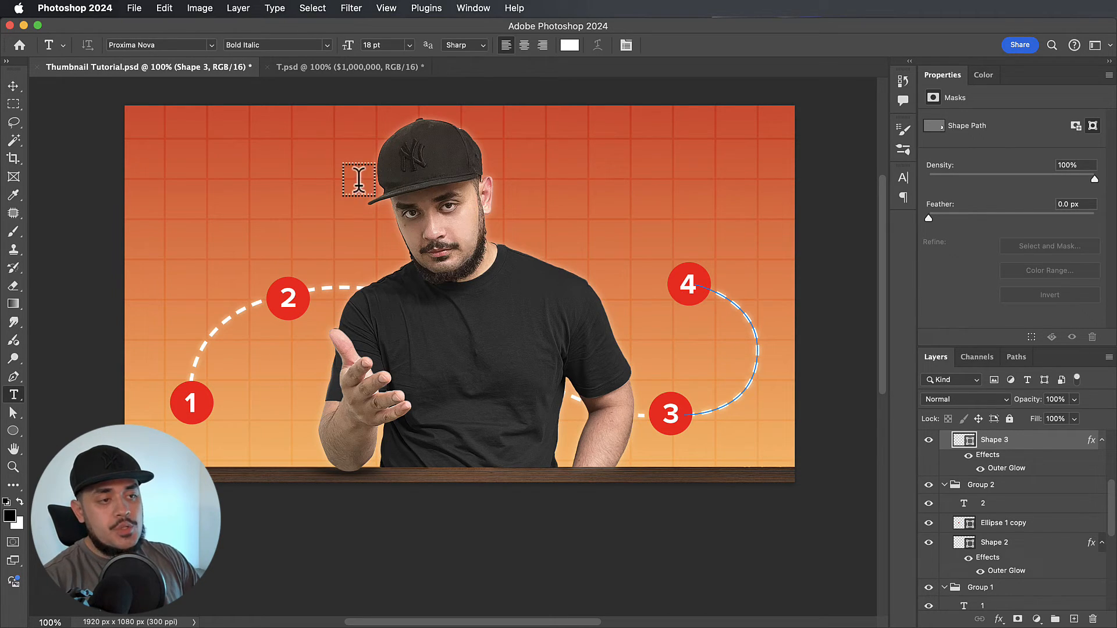
click(243, 156)
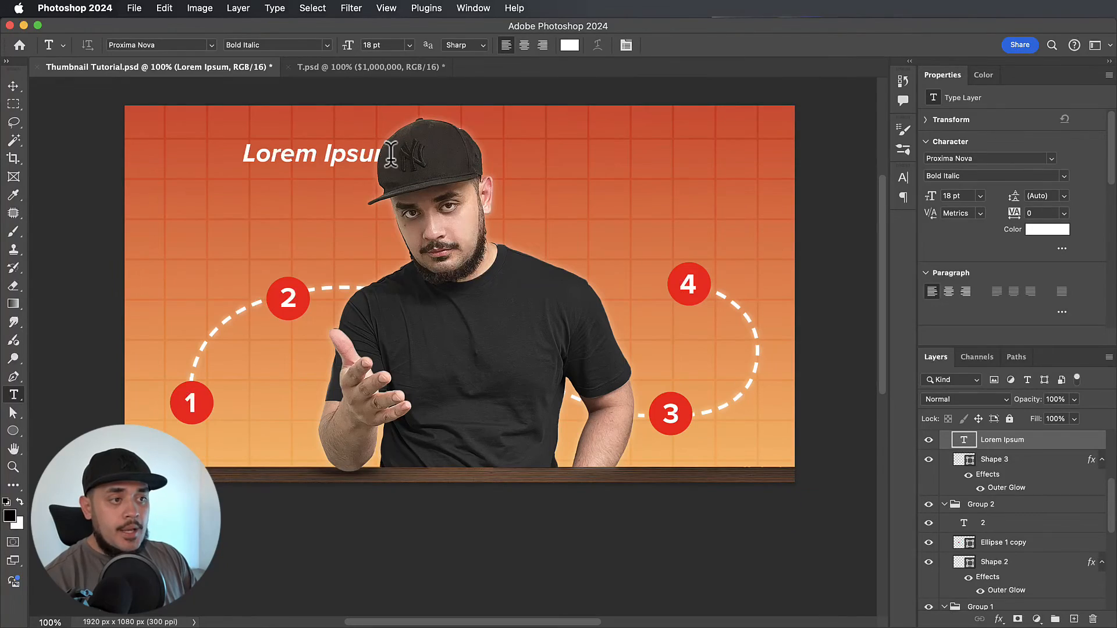
drag(377, 154, 177, 152)
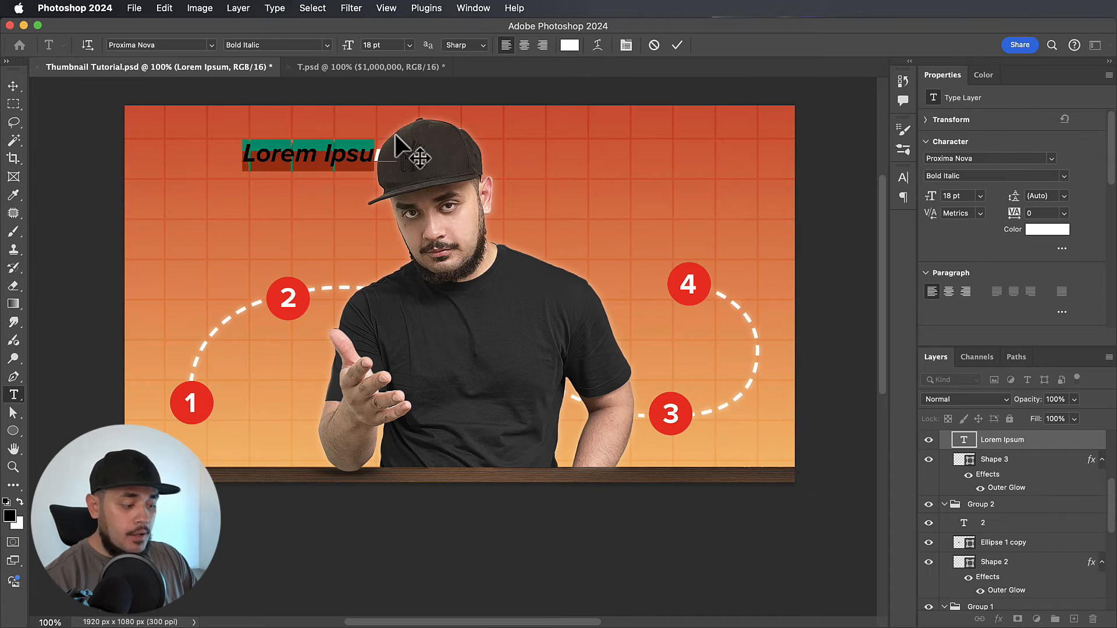
key(BackSpace)
key(Delete)
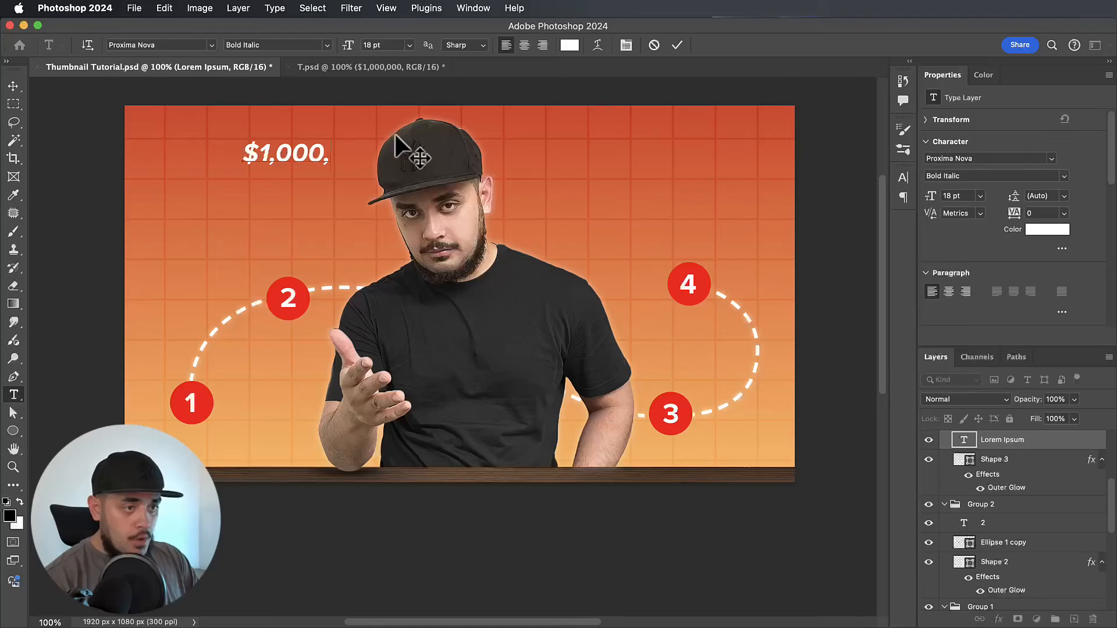
text(000)
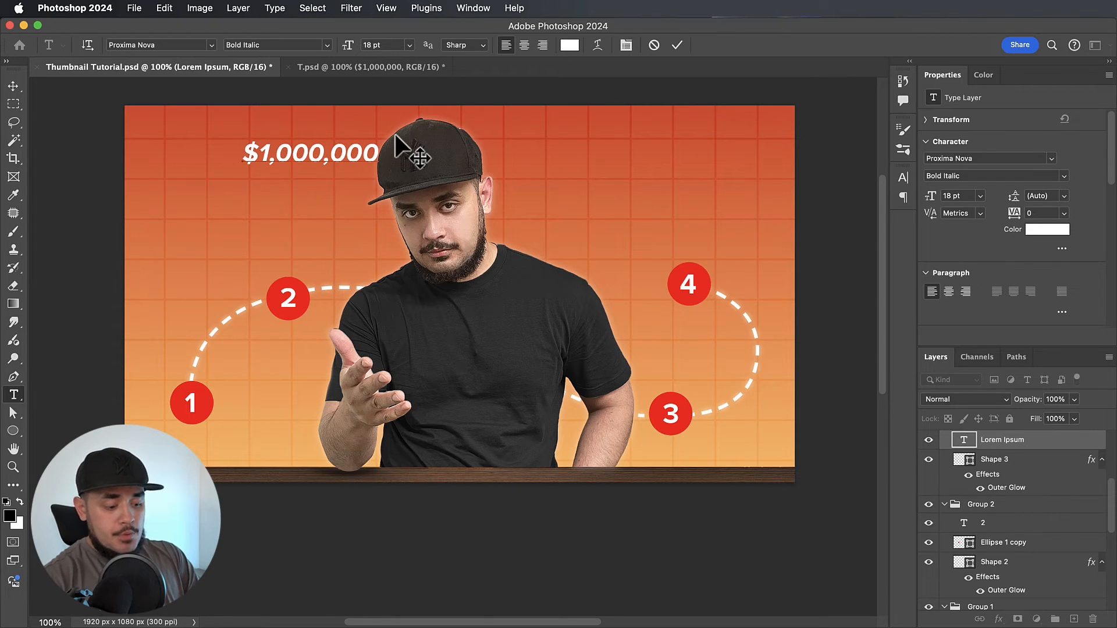
key(super+Return)
- Enlarge the $1,000,000 text to about 69.5 pt and place it behind the man's head across the upper canvas
key(super+t)
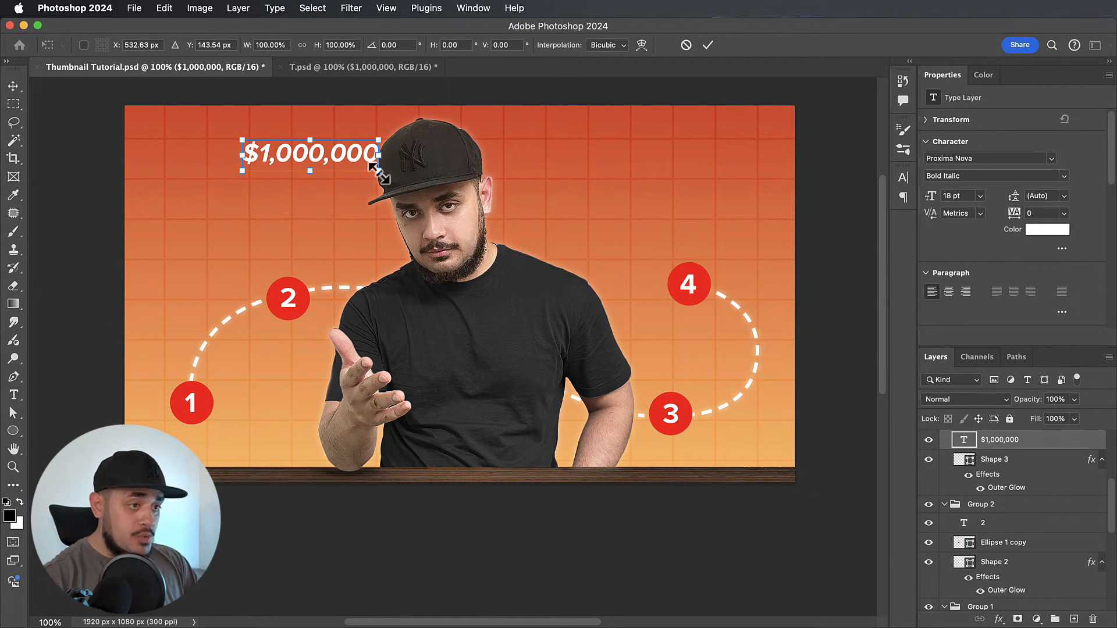
drag(379, 173, 485, 230)
drag(343, 182, 753, 279)
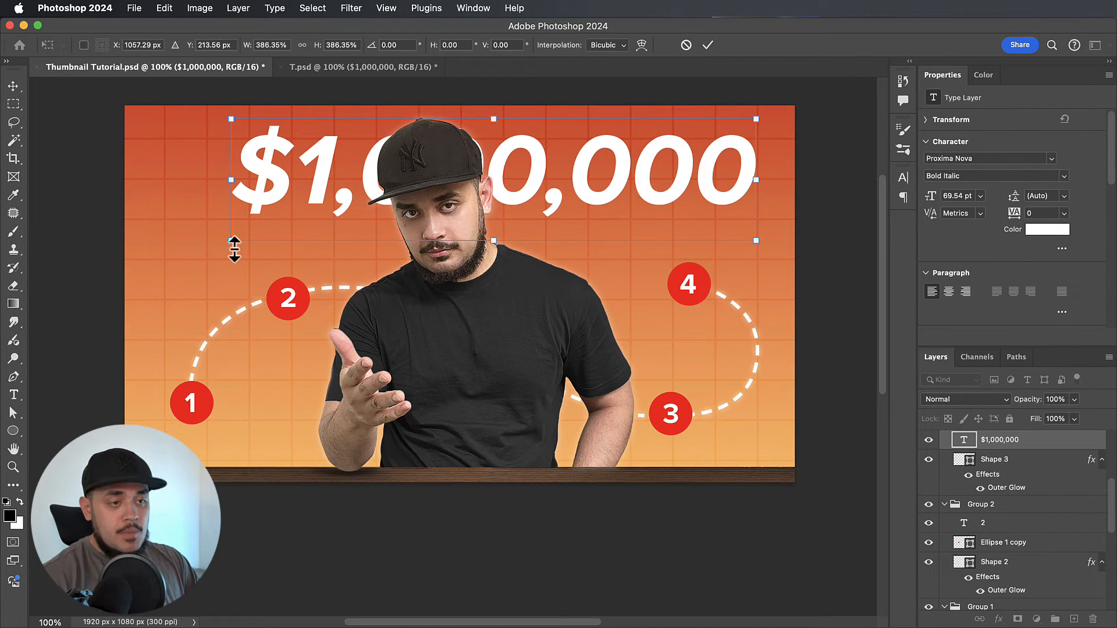
drag(232, 242, 169, 264)
key(super+z)
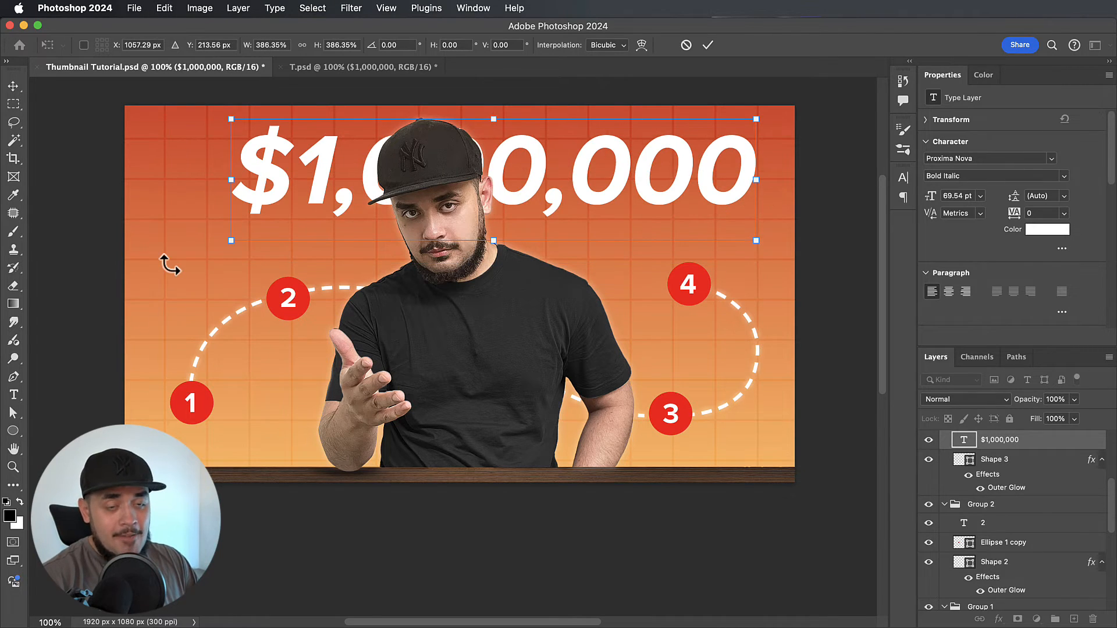
key(Return)
key(t)
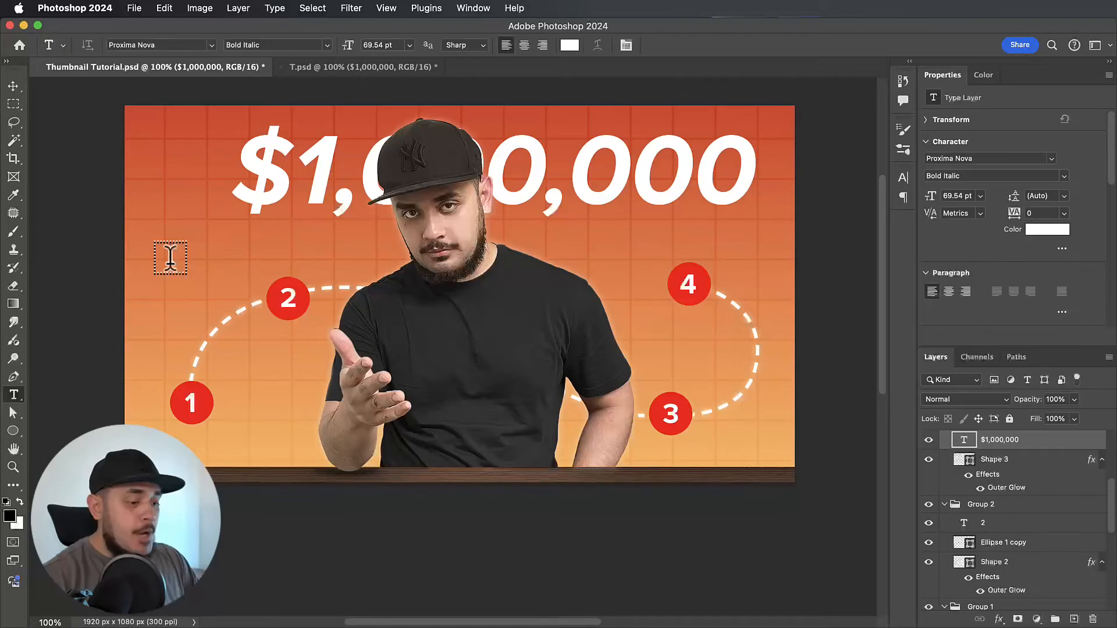
- Scale the $1,000,000 text up toward the canvas's left edge to about 79.4 pt and reposition it
key(super+t)
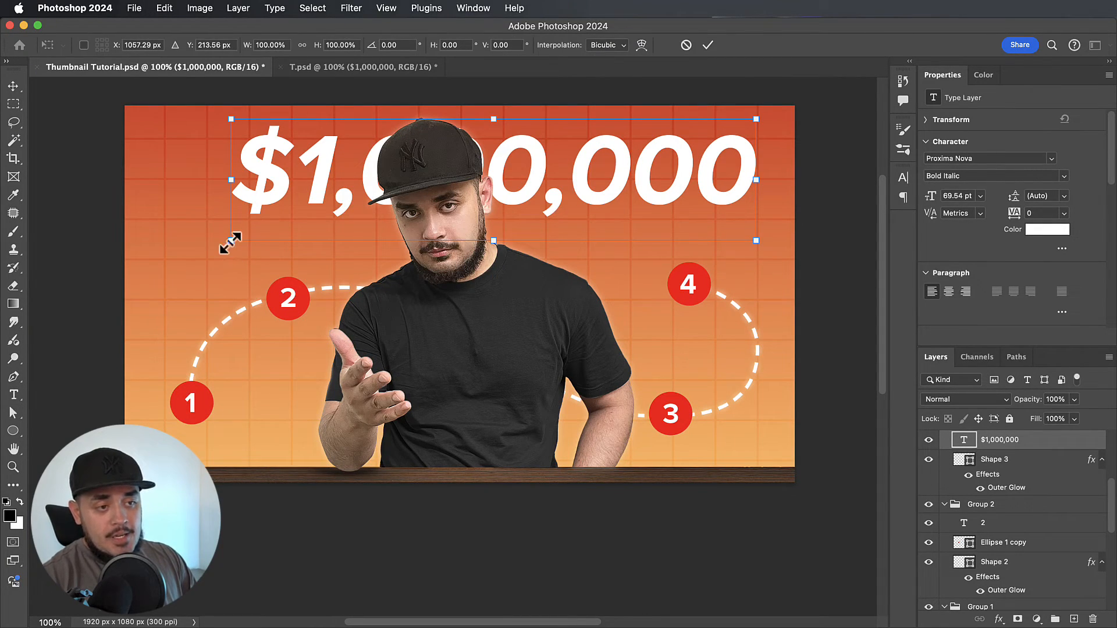
drag(231, 240, 156, 262)
drag(386, 233, 336, 211)
key(Return)
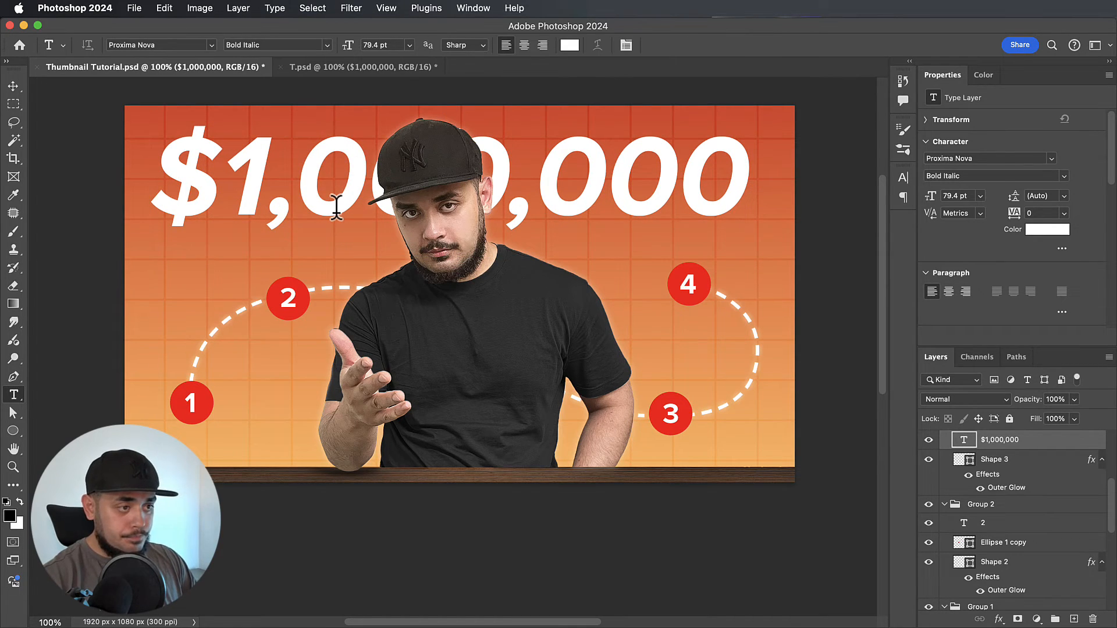
- Enlarge the $1,000,000 text slightly to about 80.6 pt and nudge it right to centre it on the canvas
key(super+t)
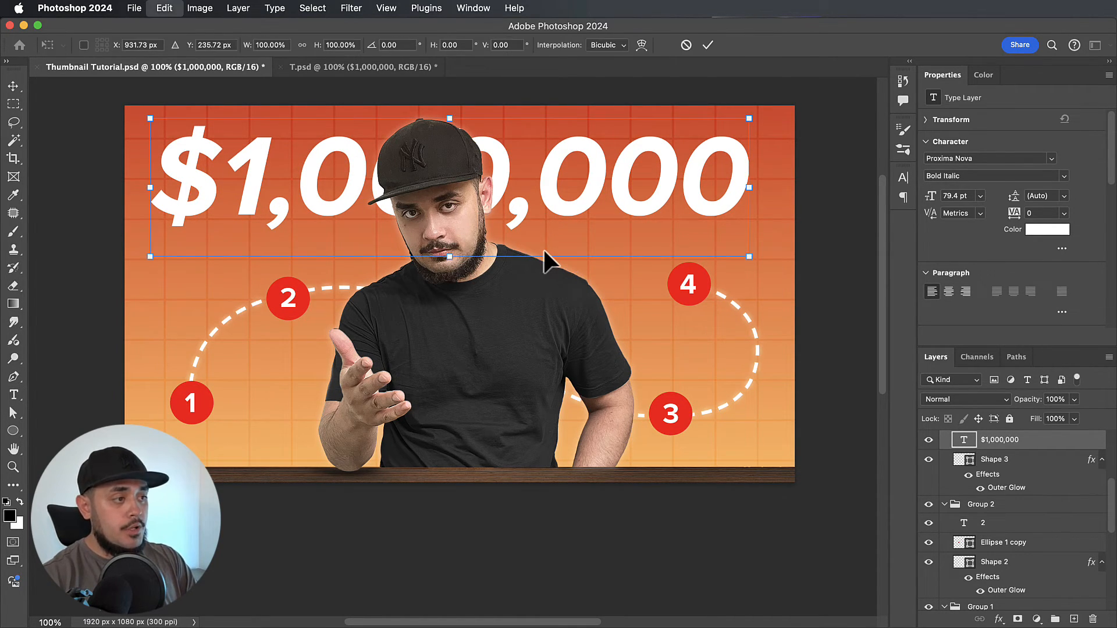
key(shift+Right)
key(shift+Right)
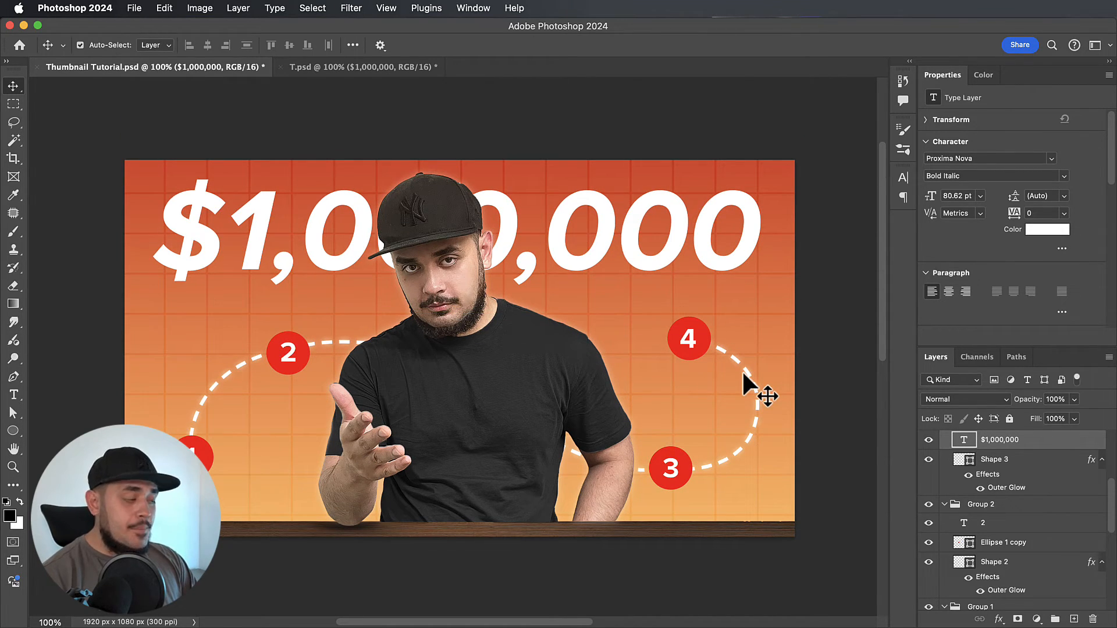
- Add a Gradient Overlay to the $1,000,000 text layer and move the style dialog clear of the text
double_click(1063, 443)
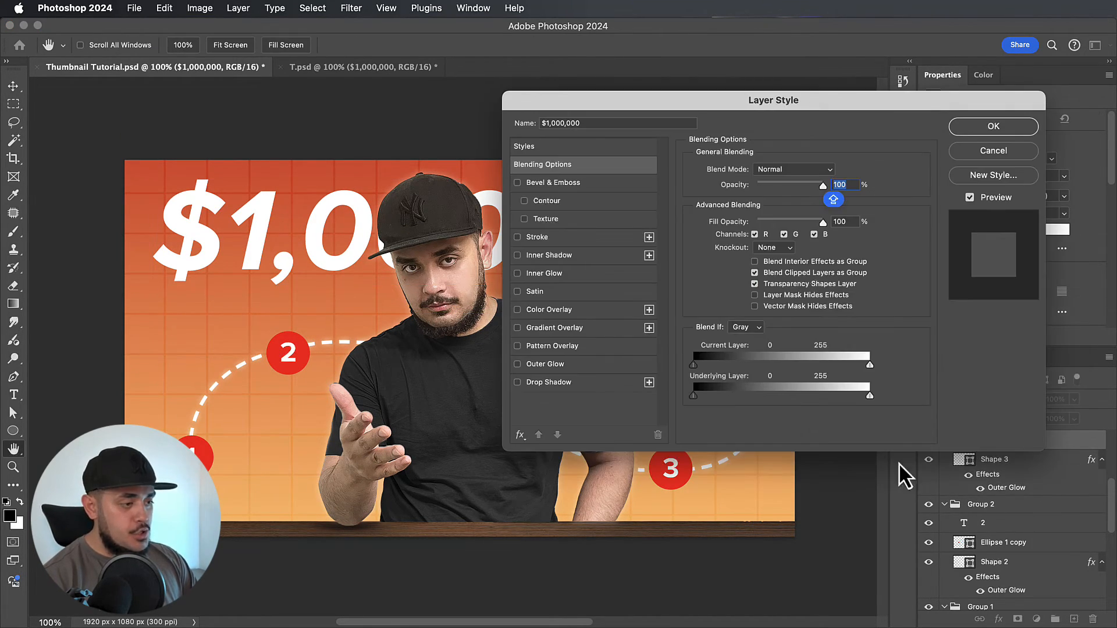
click(533, 330)
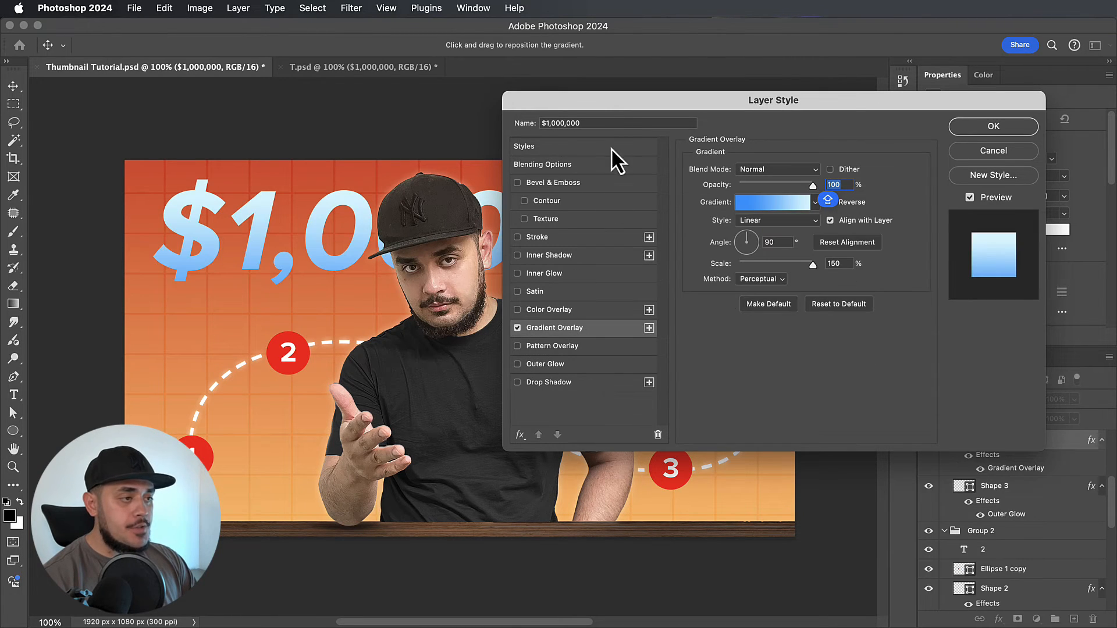
drag(630, 108, 722, 336)
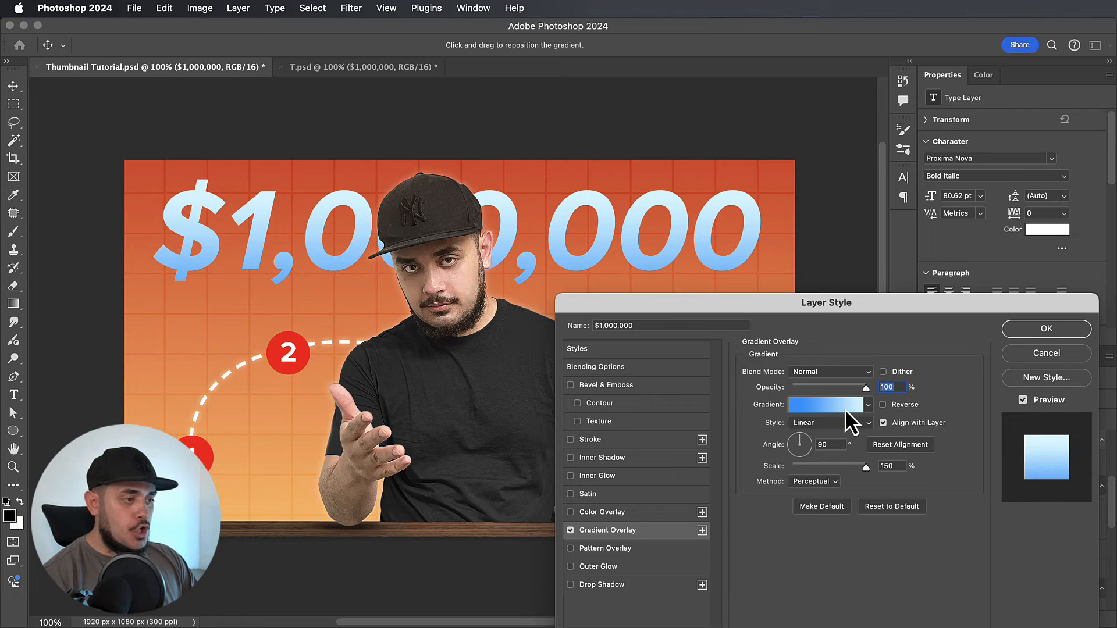
- Recolour the blue stop of the $1,000,000 text's overlay gradient to light orange fdb968
click(844, 407)
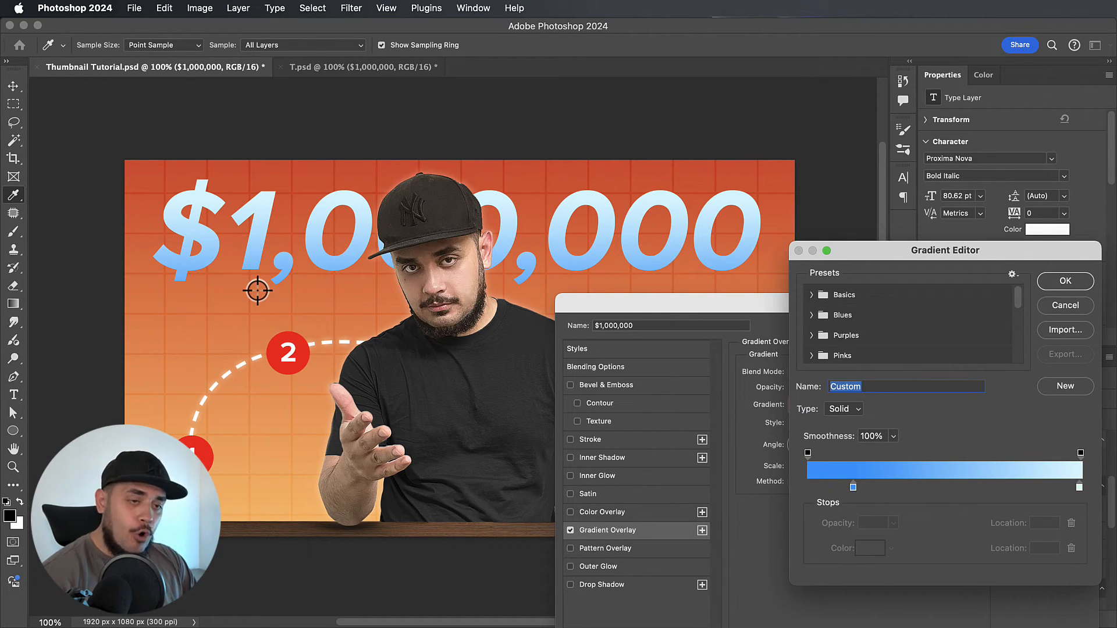
click(853, 488)
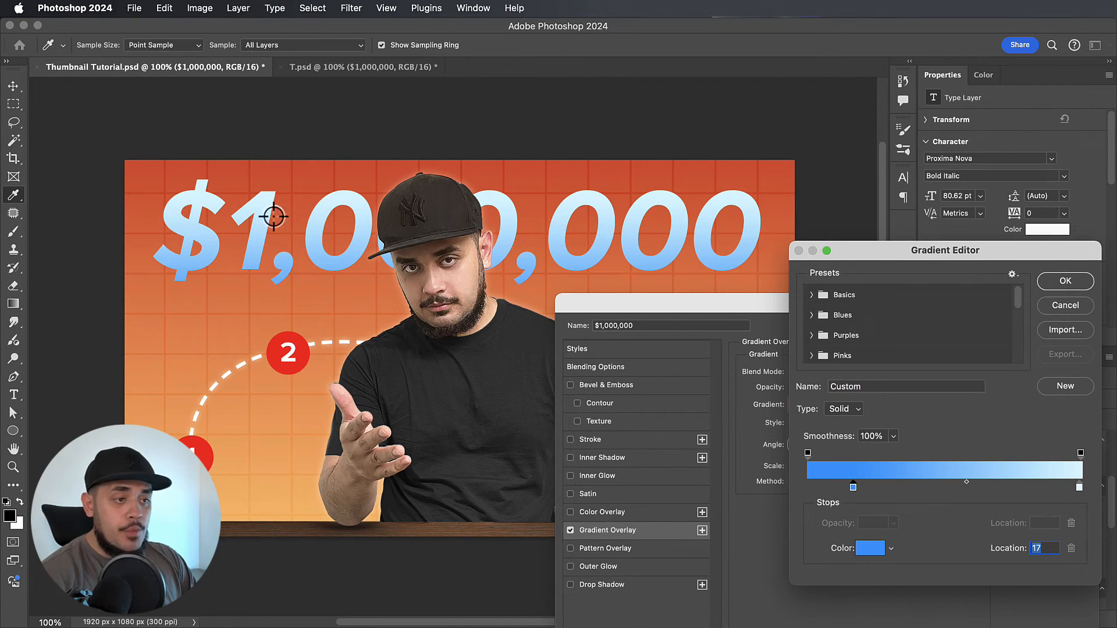
double_click(854, 487)
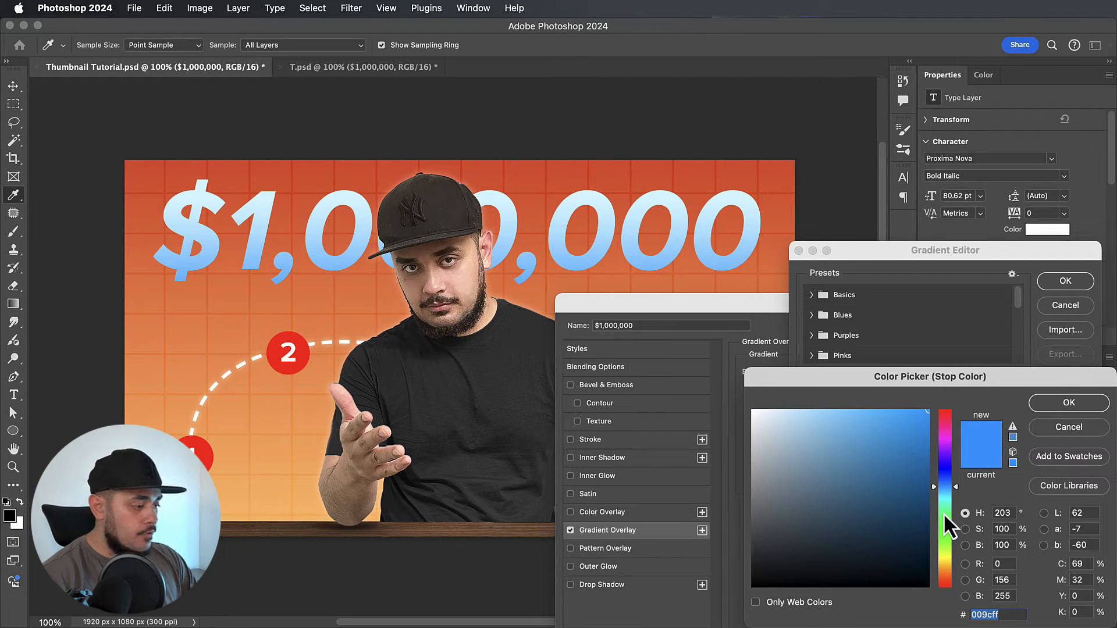
drag(944, 512, 948, 571)
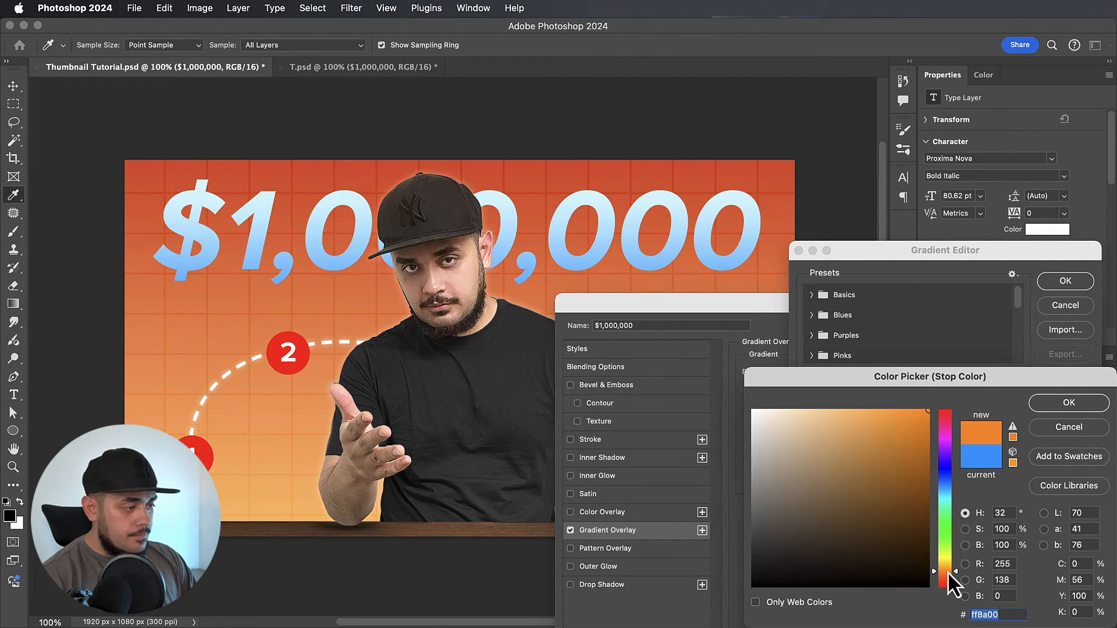
drag(894, 415, 856, 411)
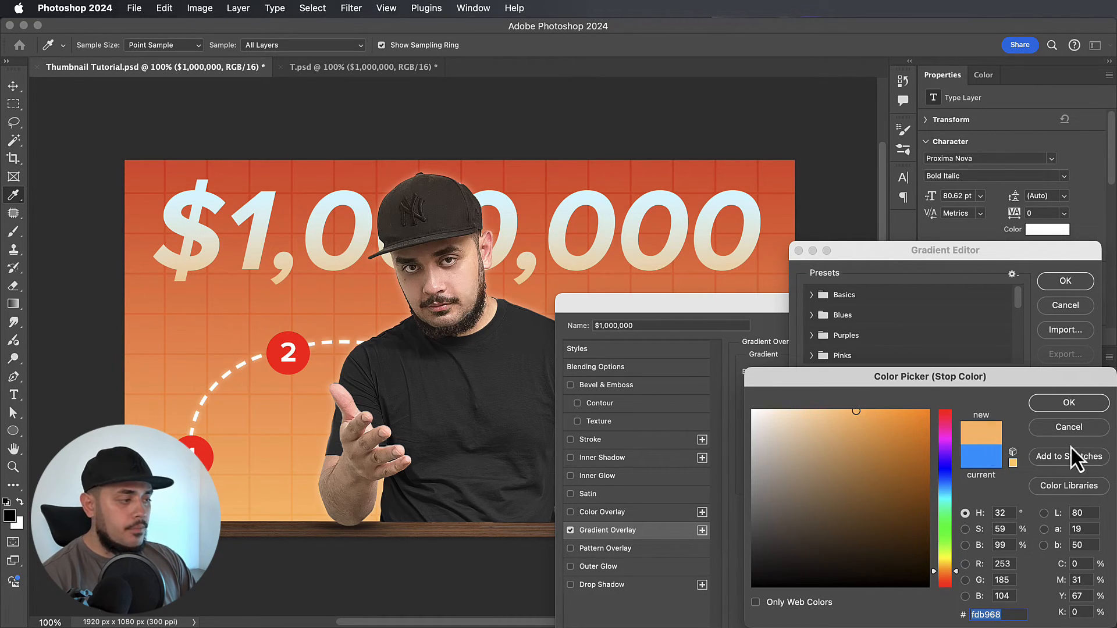
click(1071, 405)
- Change the gradient's pale blue end stop to white ffffff
click(1080, 488)
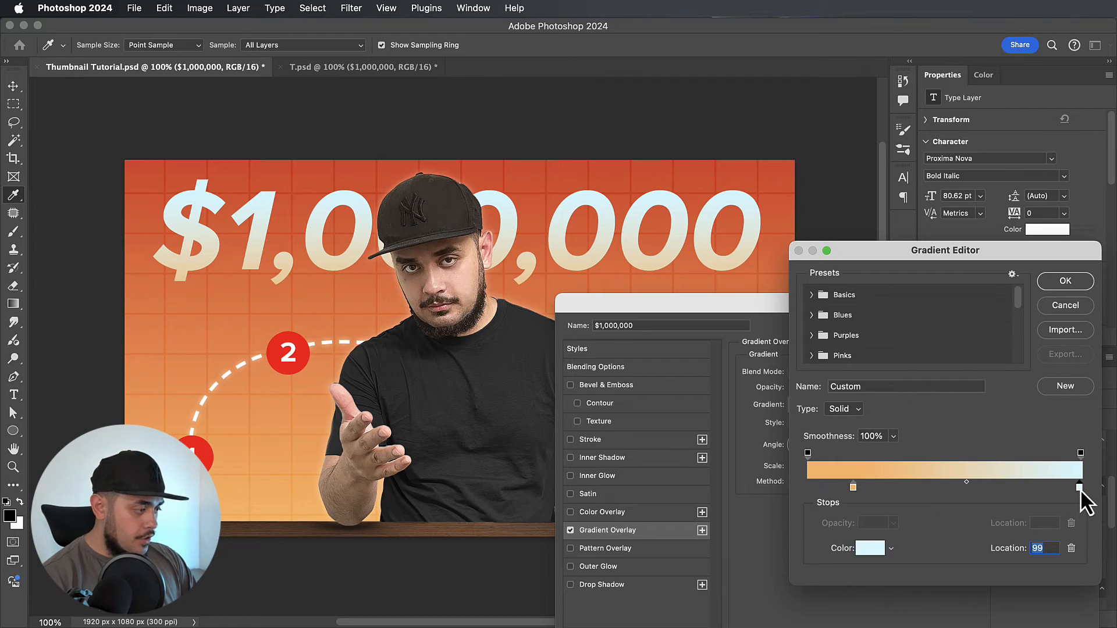
click(878, 550)
click(753, 411)
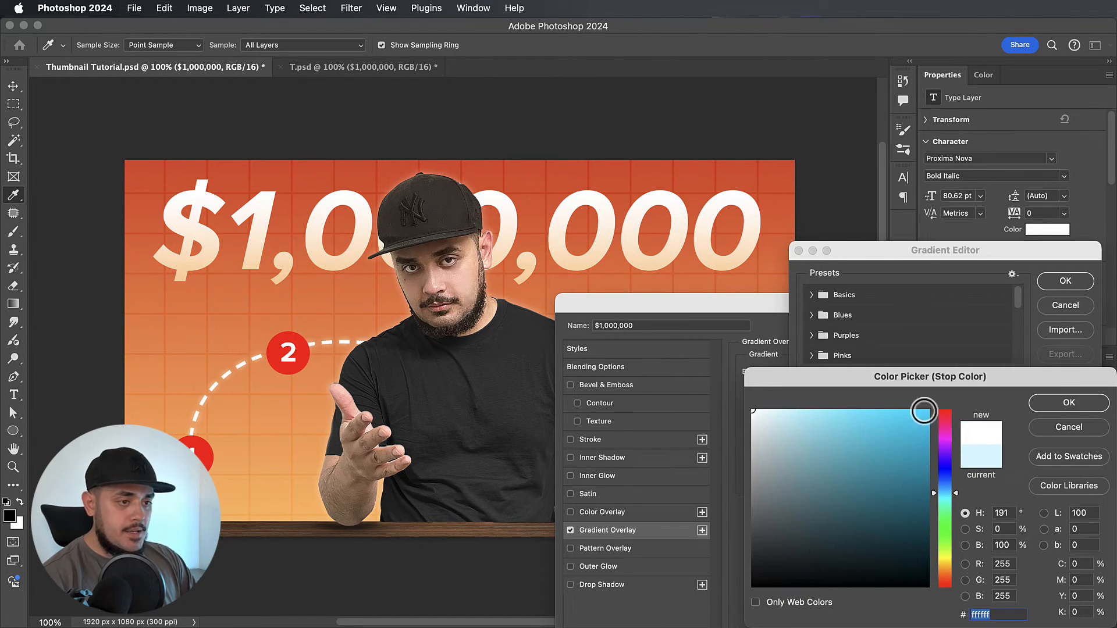
click(1054, 402)
- Try different positions for the light orange stop, set it at location 22 and accept the gradient
drag(853, 490, 869, 488)
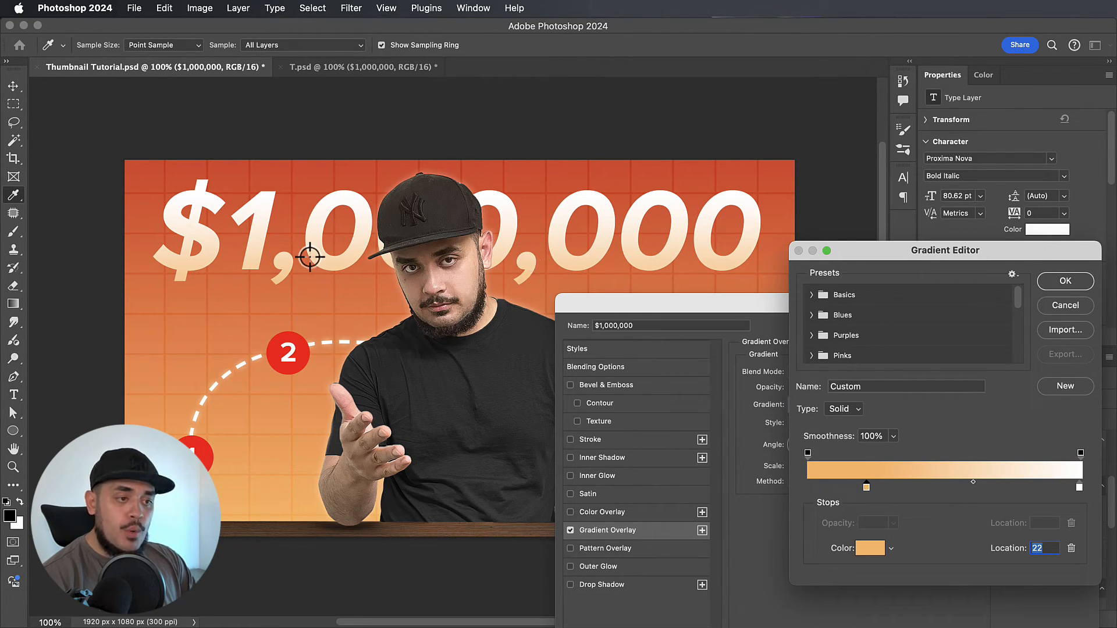
drag(864, 490, 799, 490)
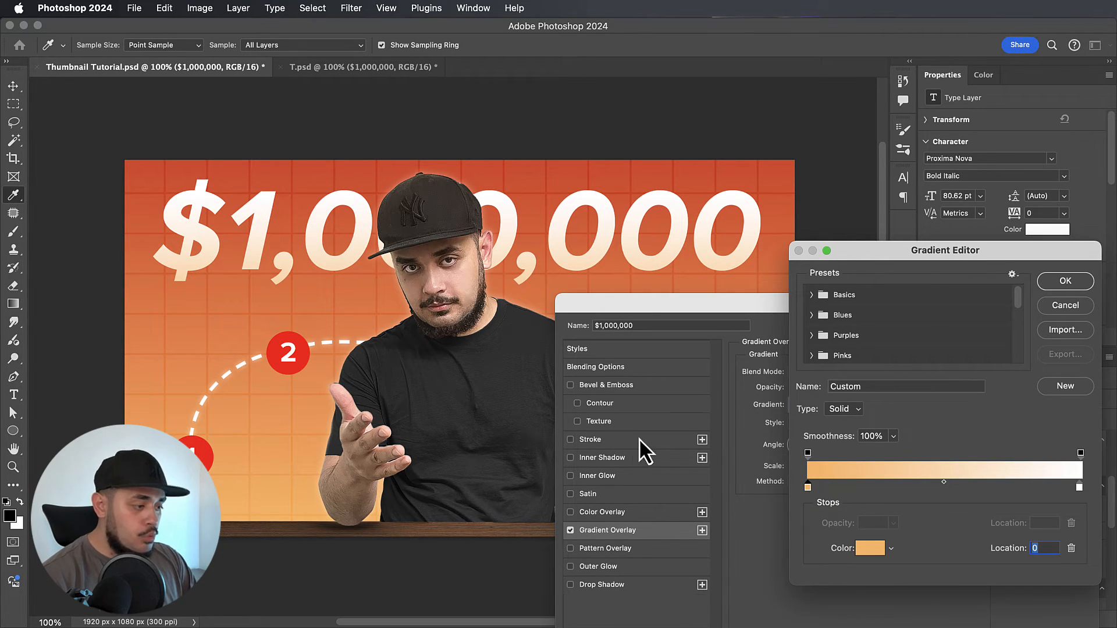
drag(808, 490, 868, 489)
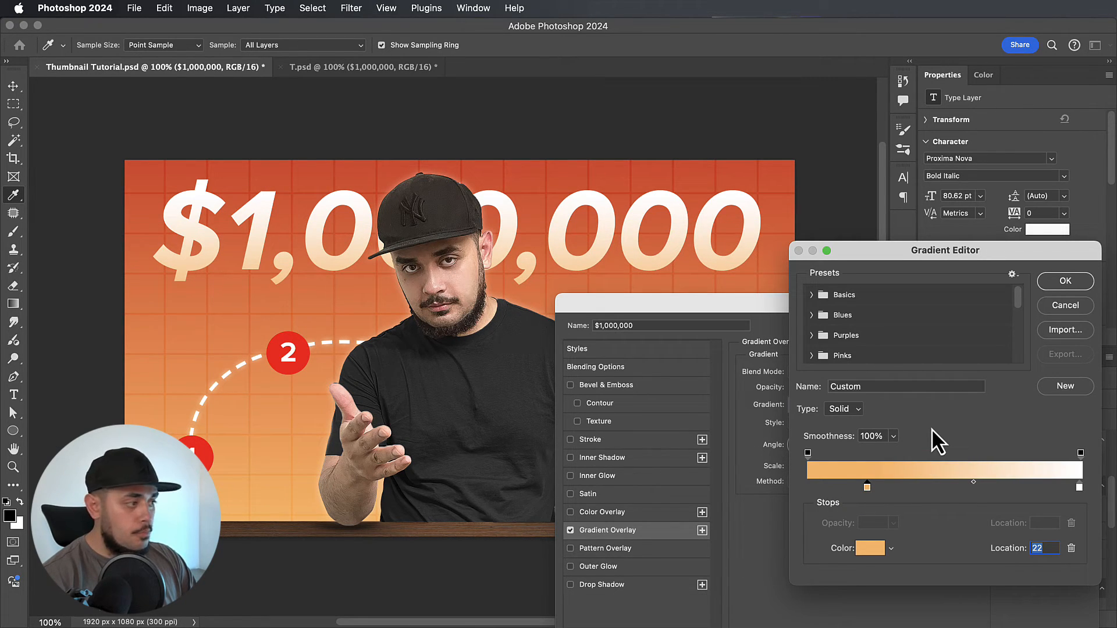
click(1065, 281)
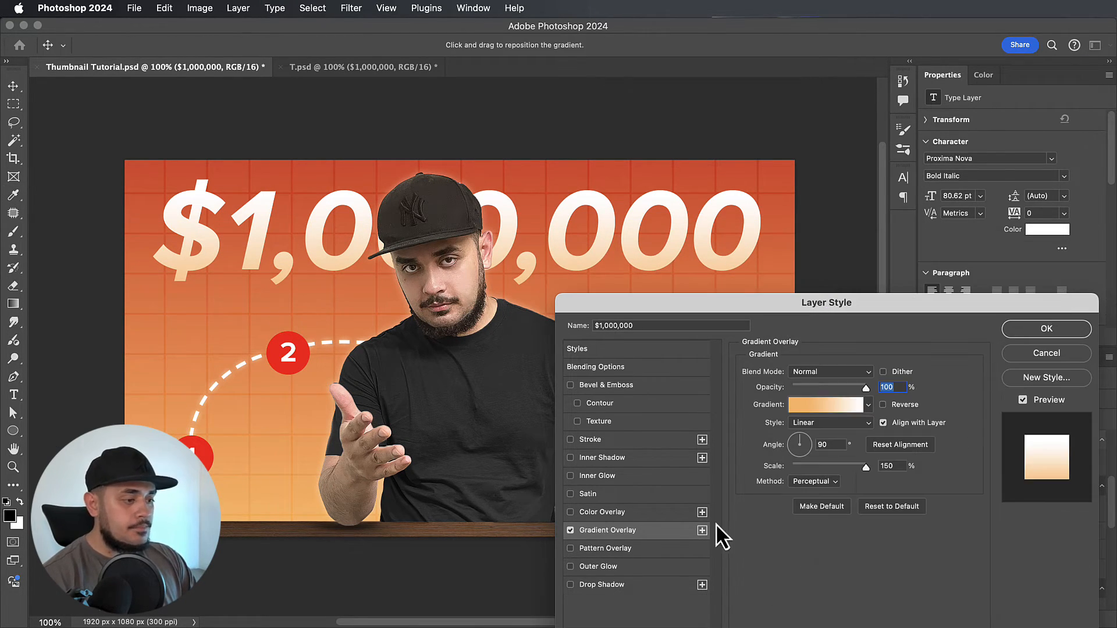
- Add a white 4 px Stroke positioned inside the $1,000,000 text
click(571, 441)
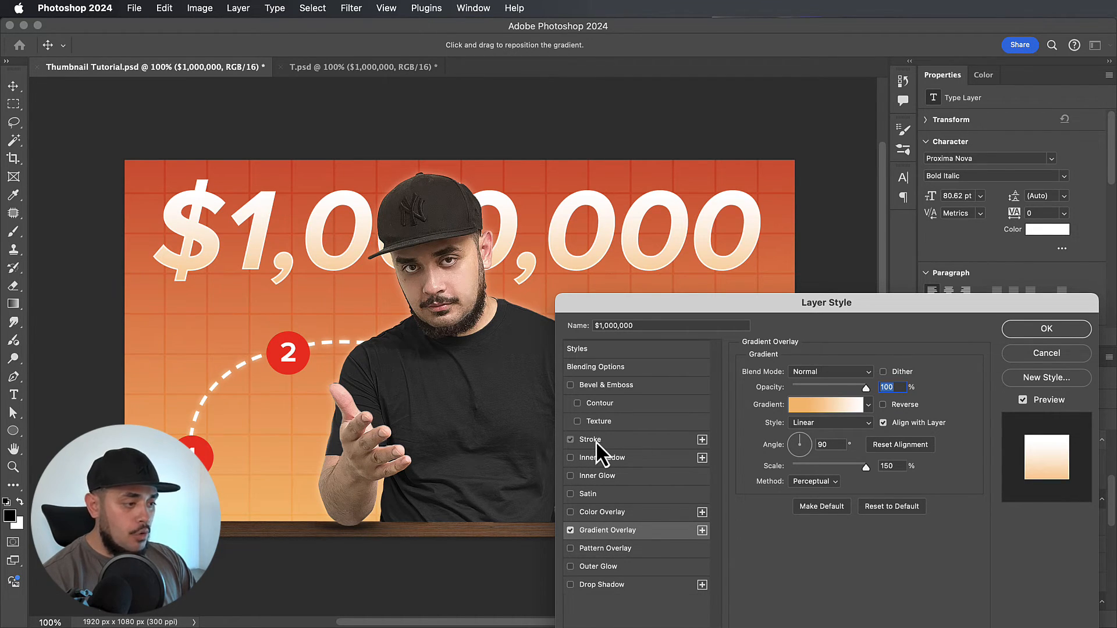
click(595, 440)
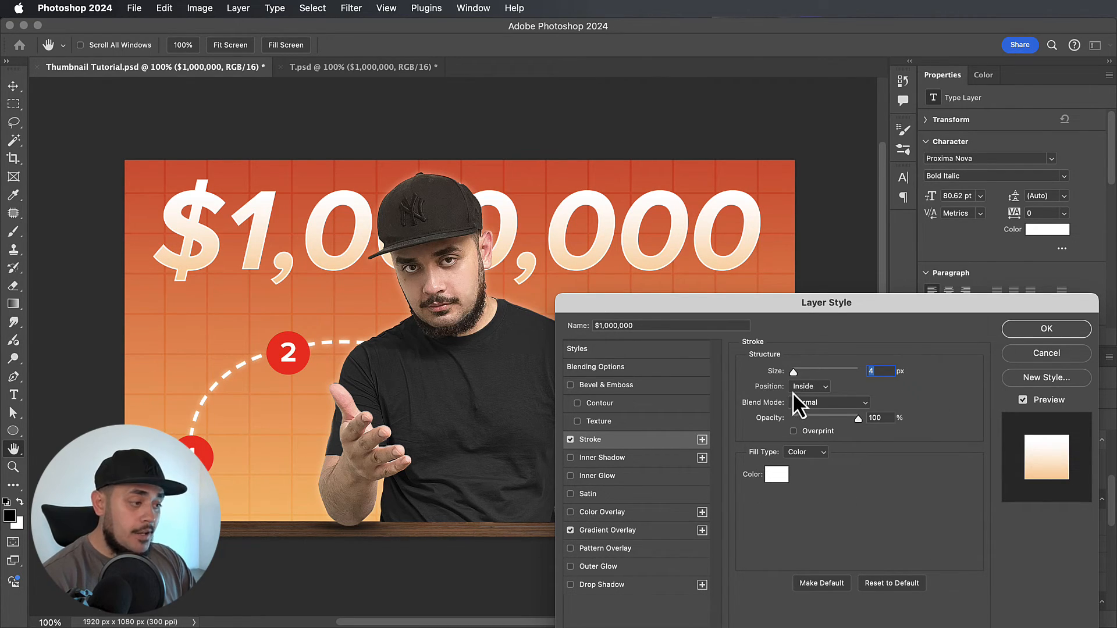
click(812, 387)
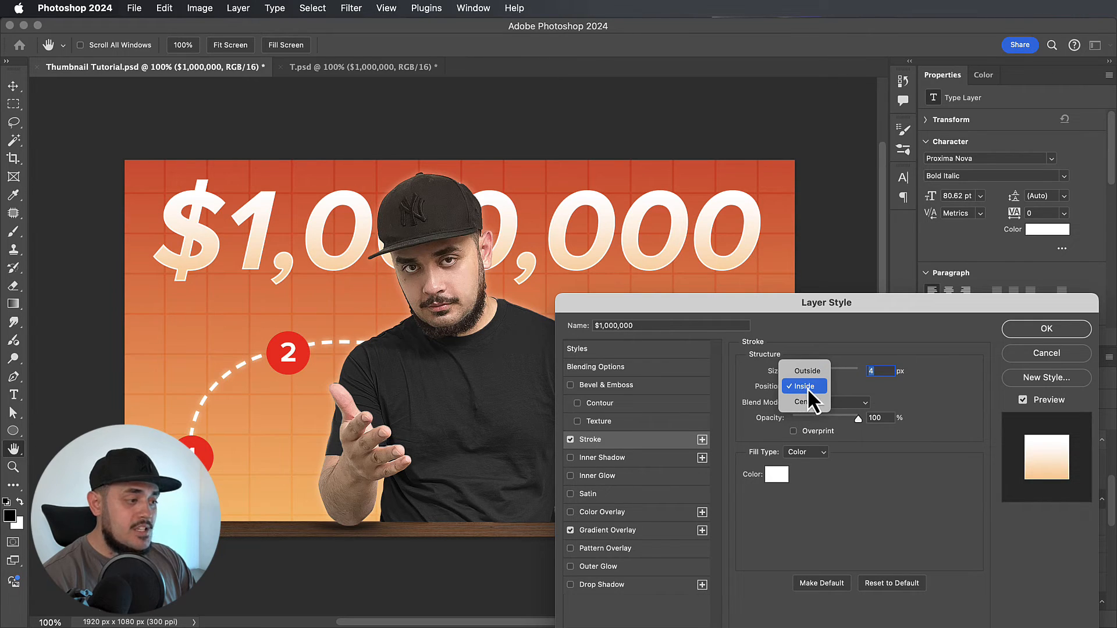
click(804, 387)
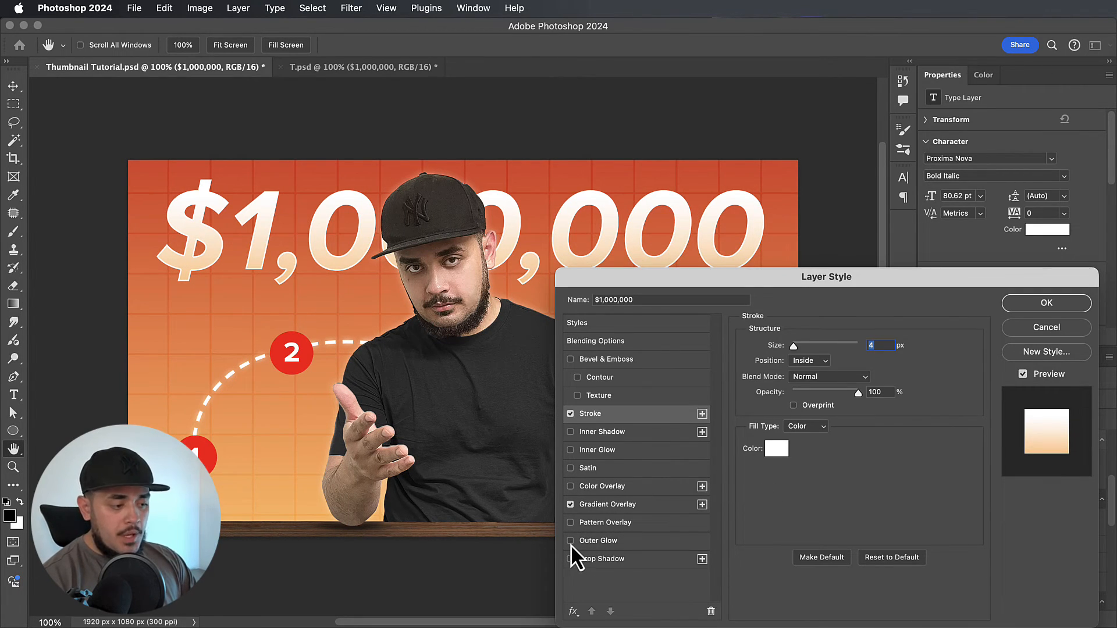
- Add a white Outer Glow at 40% opacity to the $1,000,000 text and reposition the style dialog to see the text
click(571, 541)
click(598, 542)
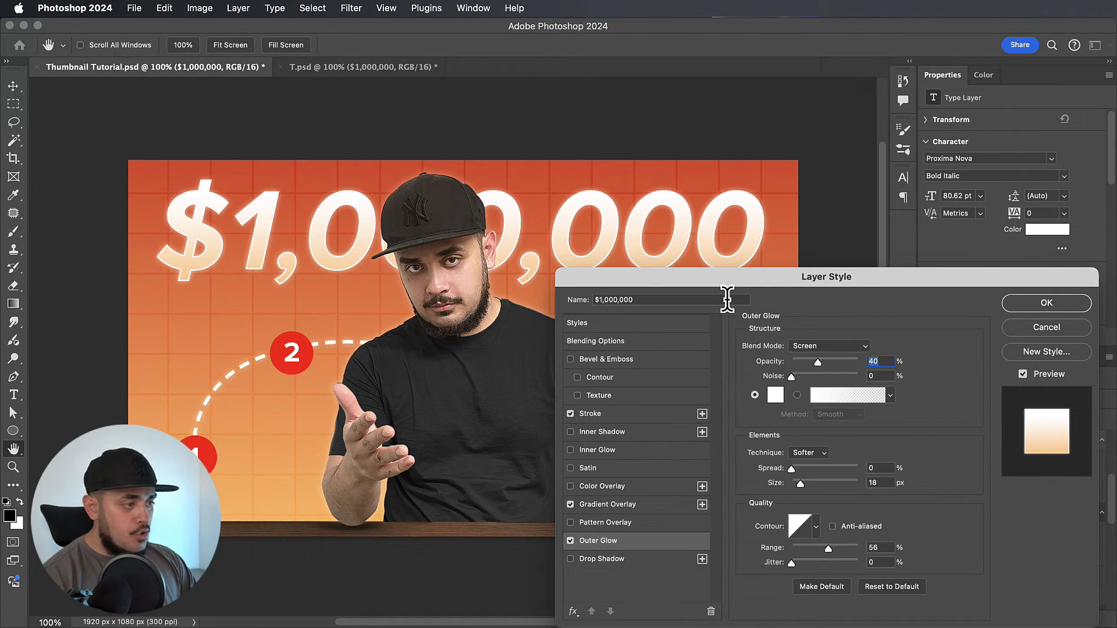
drag(728, 282, 749, 335)
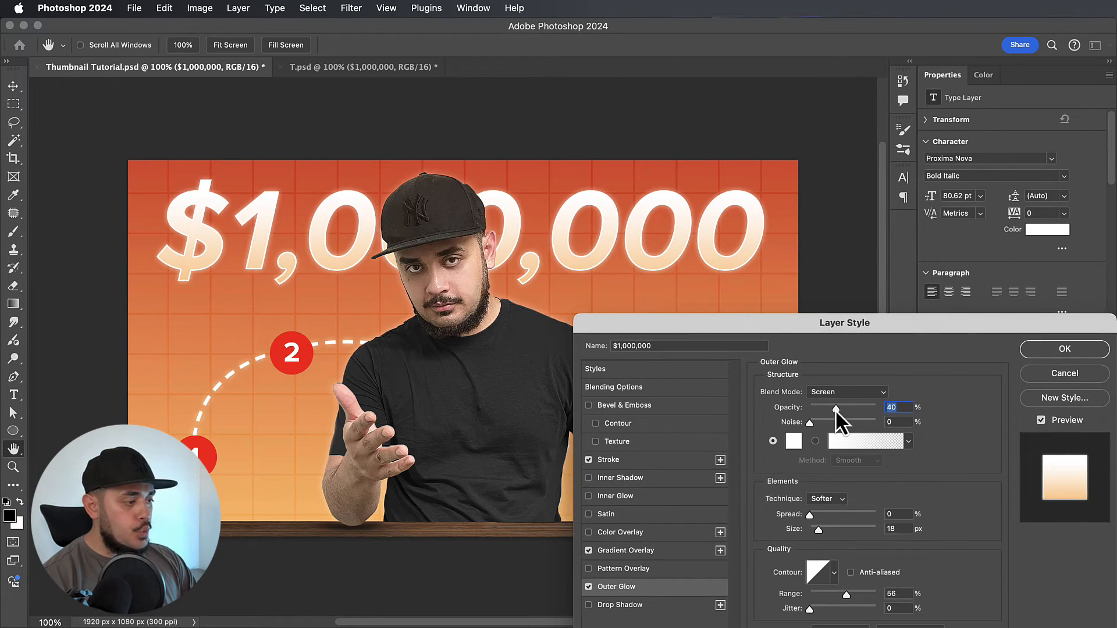
mouse_move(837, 409)
mouse_down()
mouse_move(847, 407)
mouse_move(836, 406)
mouse_up()
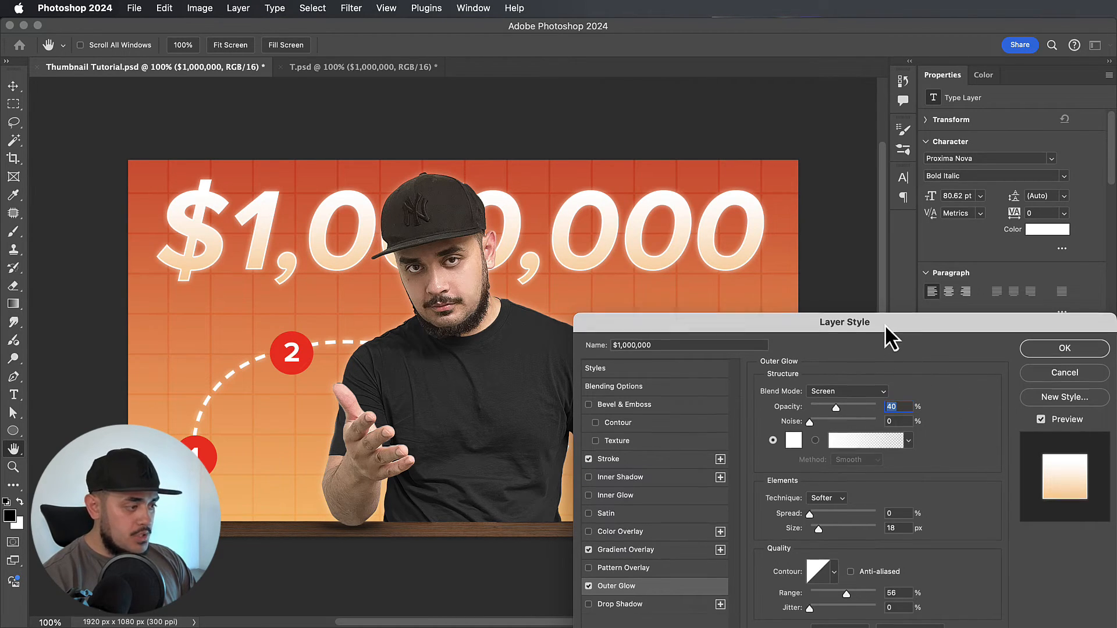
drag(885, 331, 885, 315)
- Set the text's Outer Glow size to 29 px and apply the layer style
drag(819, 513, 822, 511)
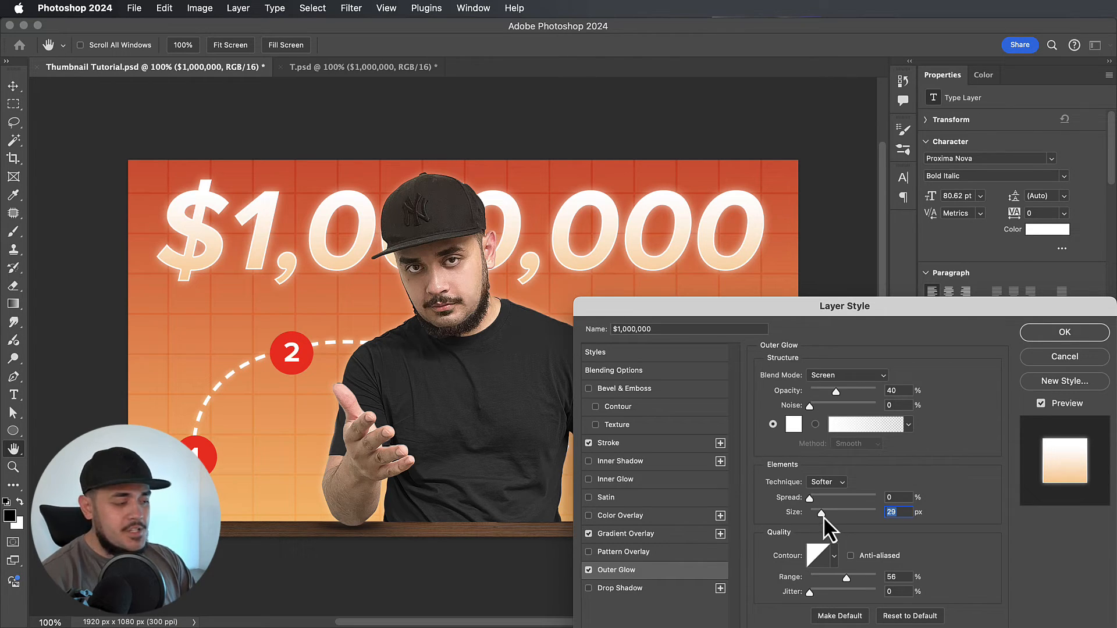
drag(824, 515, 825, 514)
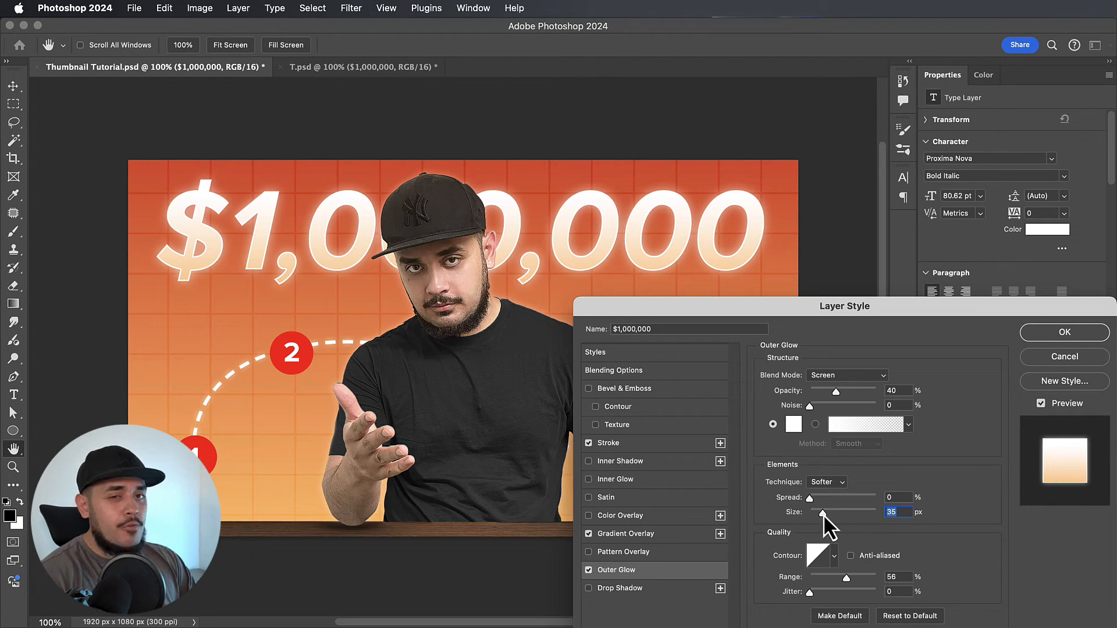
drag(823, 515, 822, 515)
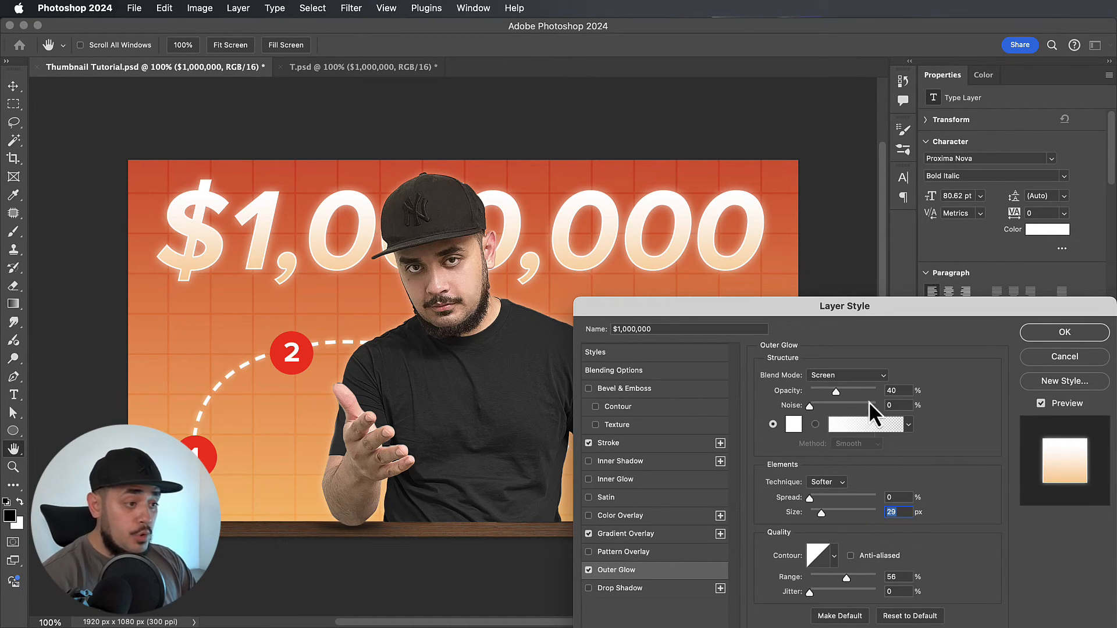
key(Return)
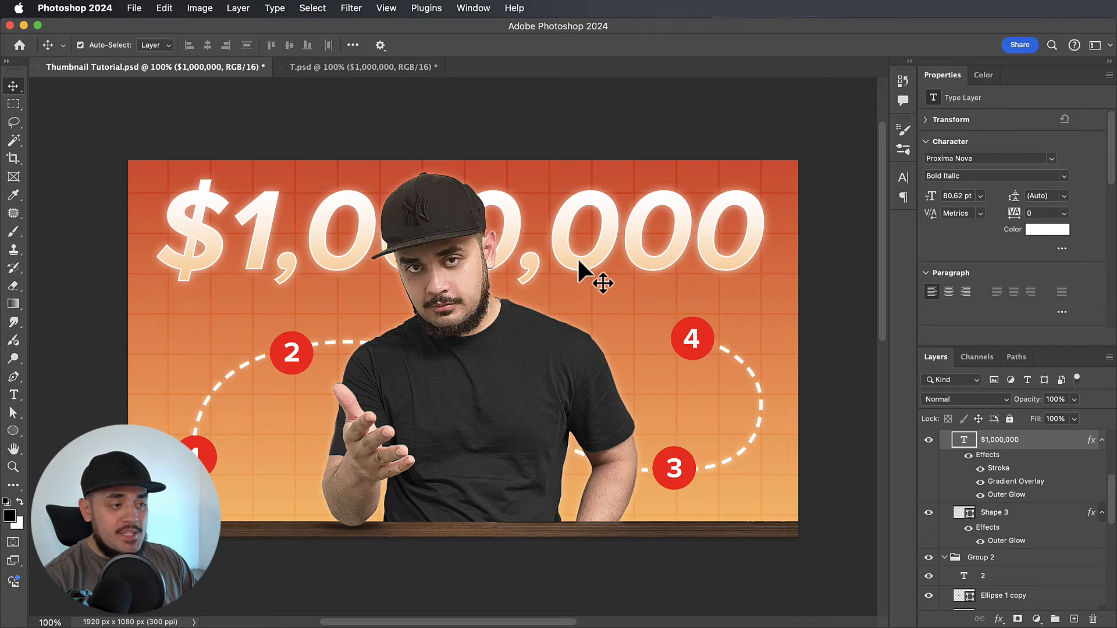
- Select the red circle behind number 4 and add a new layer directly above it
click(1047, 539)
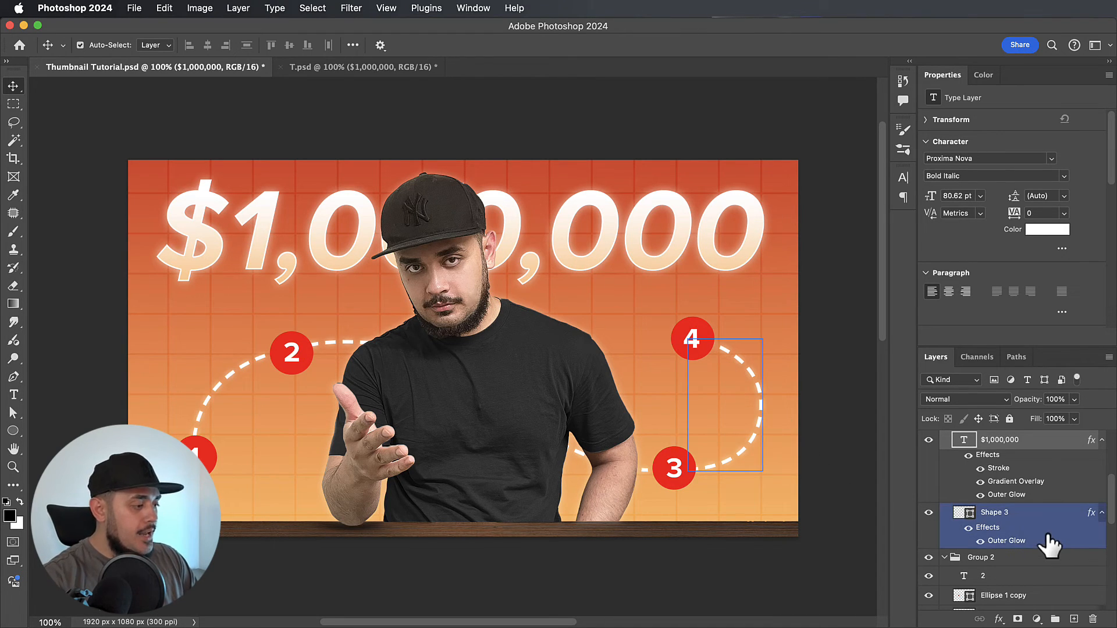
scroll(1047, 539, down, 3)
scroll(1046, 539, up, 4)
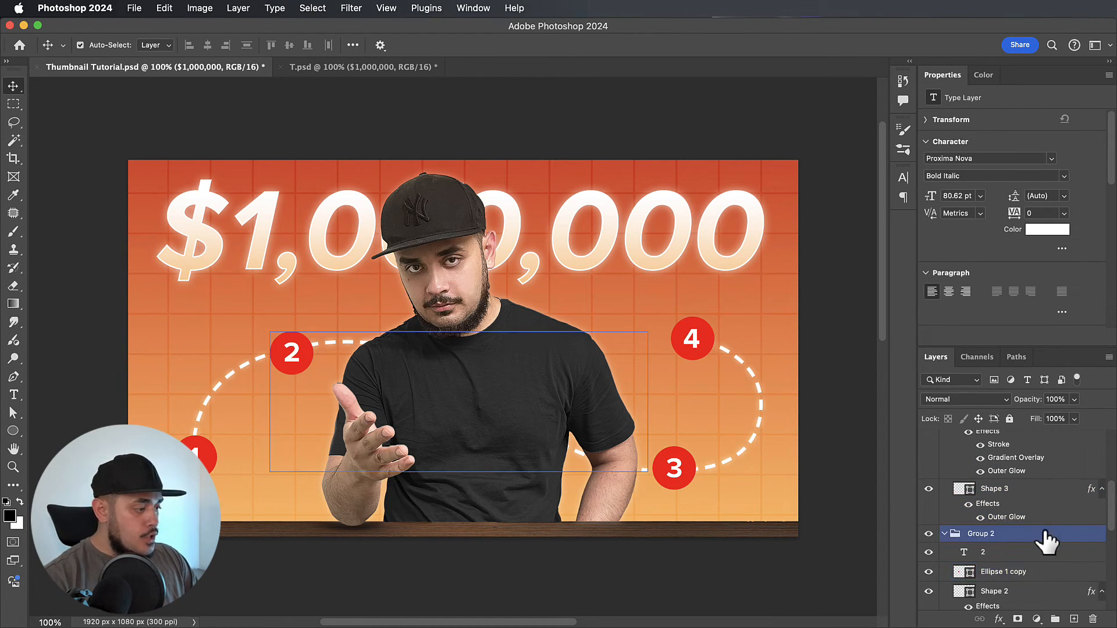
click(700, 334)
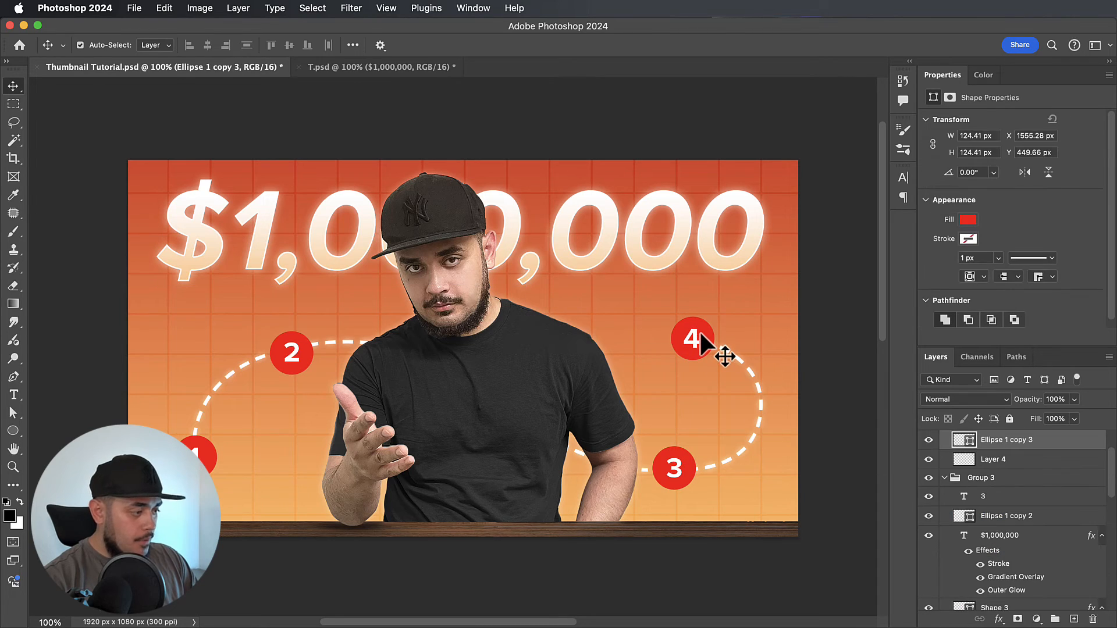
scroll(1033, 454, up, 2)
scroll(1033, 463, up, 2)
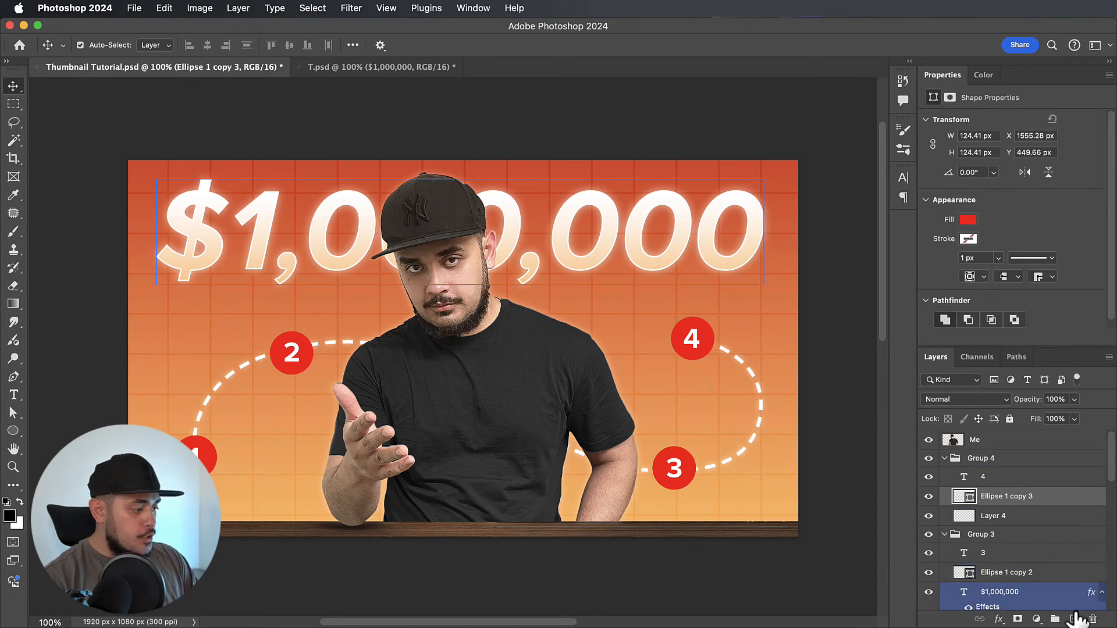
click(1074, 619)
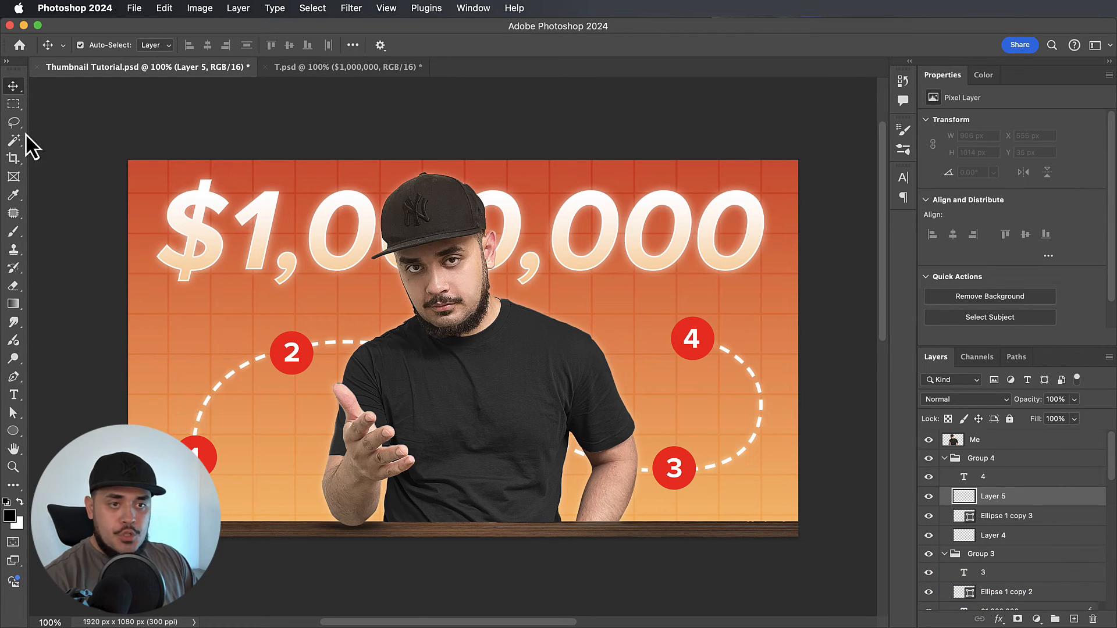
- Draw a white dashed Pen curve about 227 x 124 px from circle 4 up toward the $1,000,000 text
key(p)
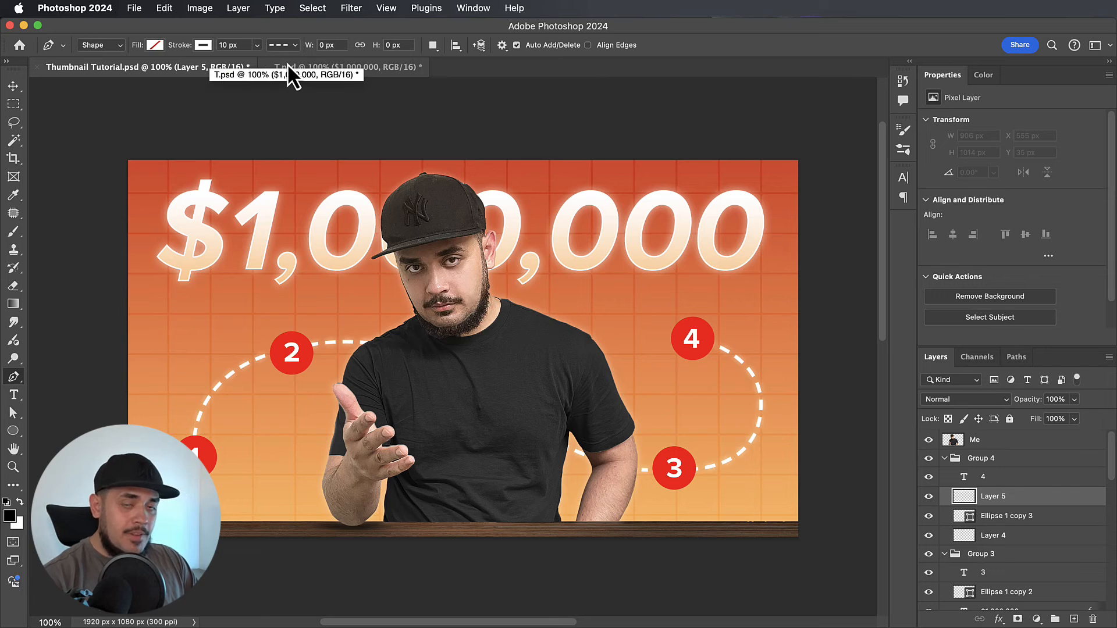
click(674, 333)
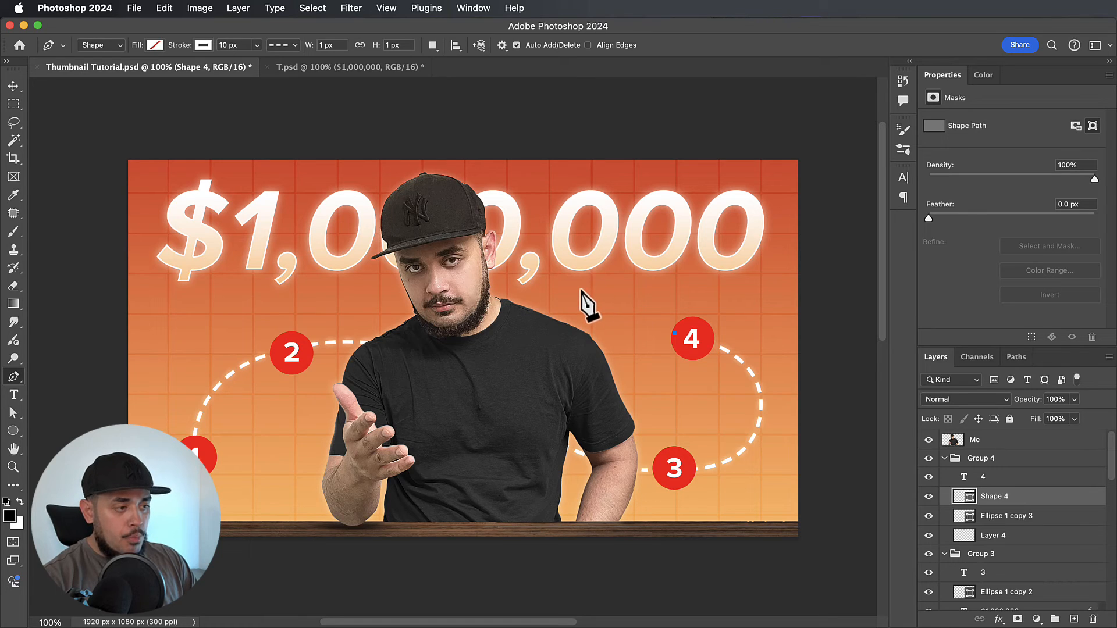
drag(605, 302, 582, 274)
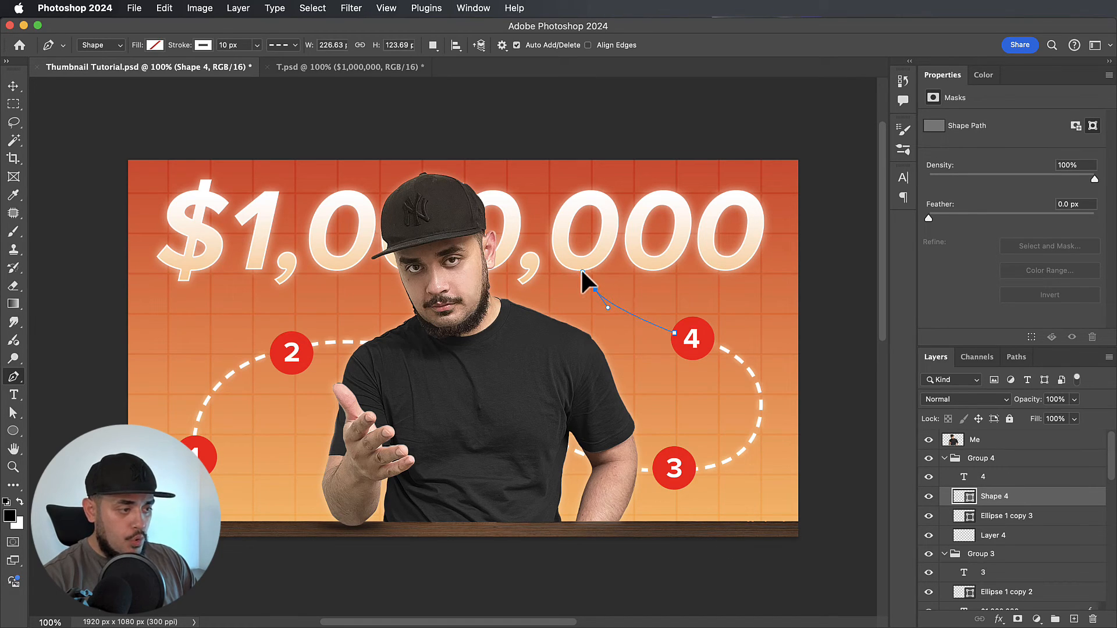
key(v)
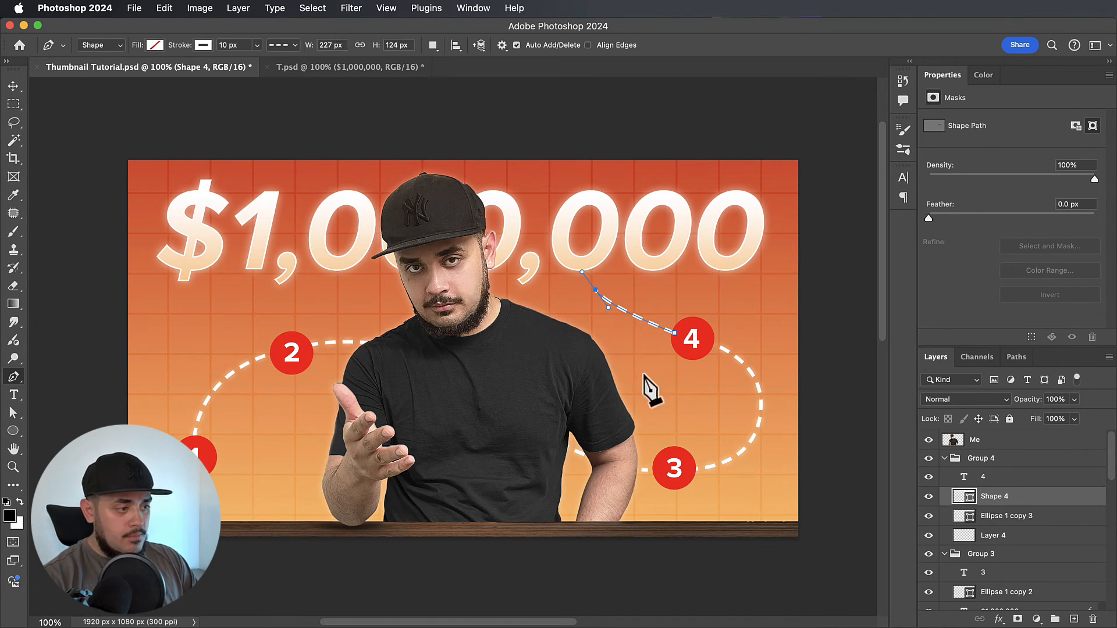
- Place the new dashed curve's layer beneath circle 4 and reshape the curve between the circle and the text
drag(1026, 505, 1028, 537)
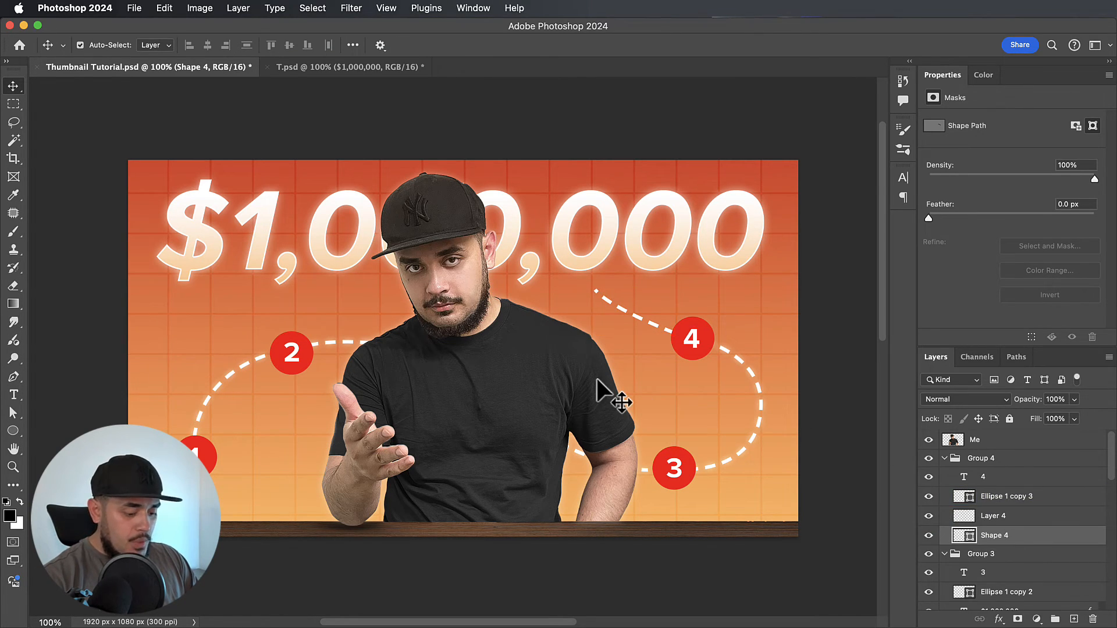
key(a)
click(656, 309)
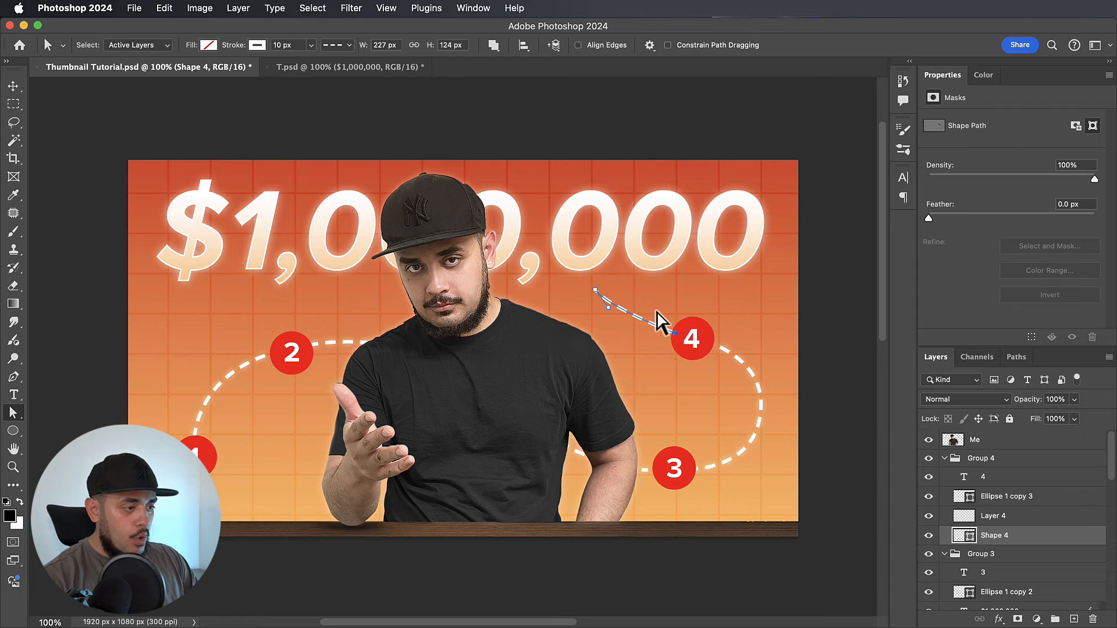
drag(674, 333, 667, 326)
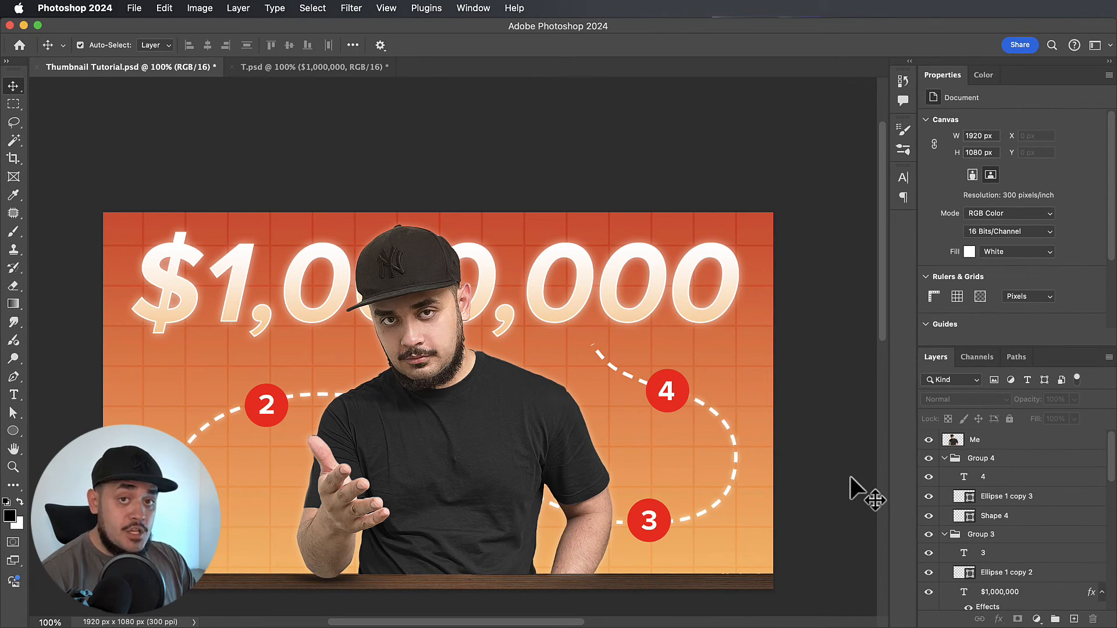
- Give the number 4 text layer in Group 4 a red colour label
click(954, 476)
right_click(929, 477)
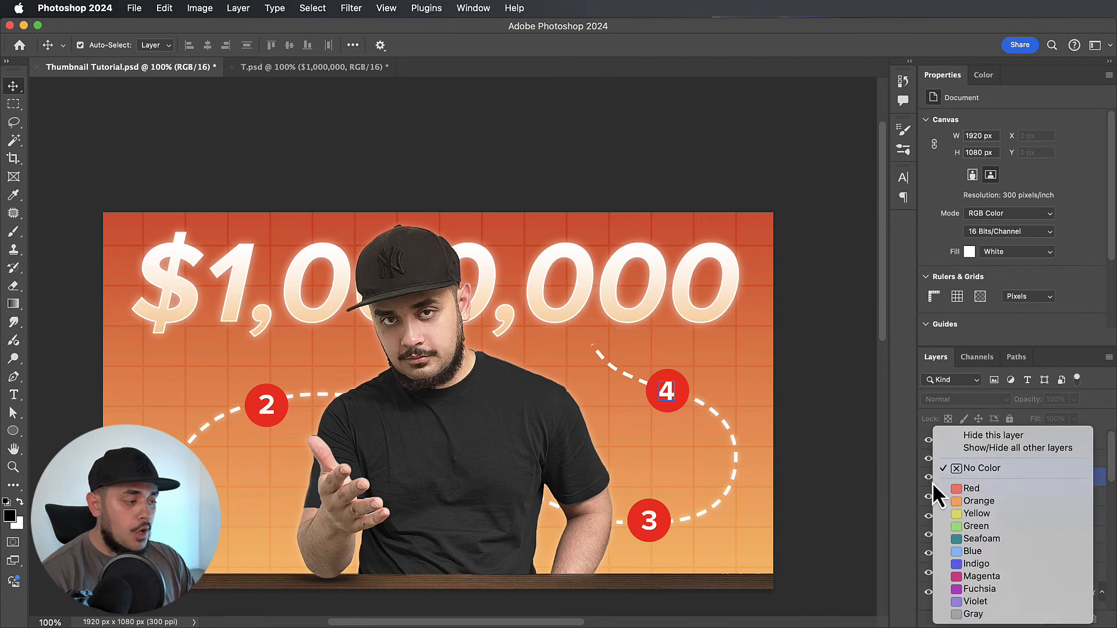
click(983, 490)
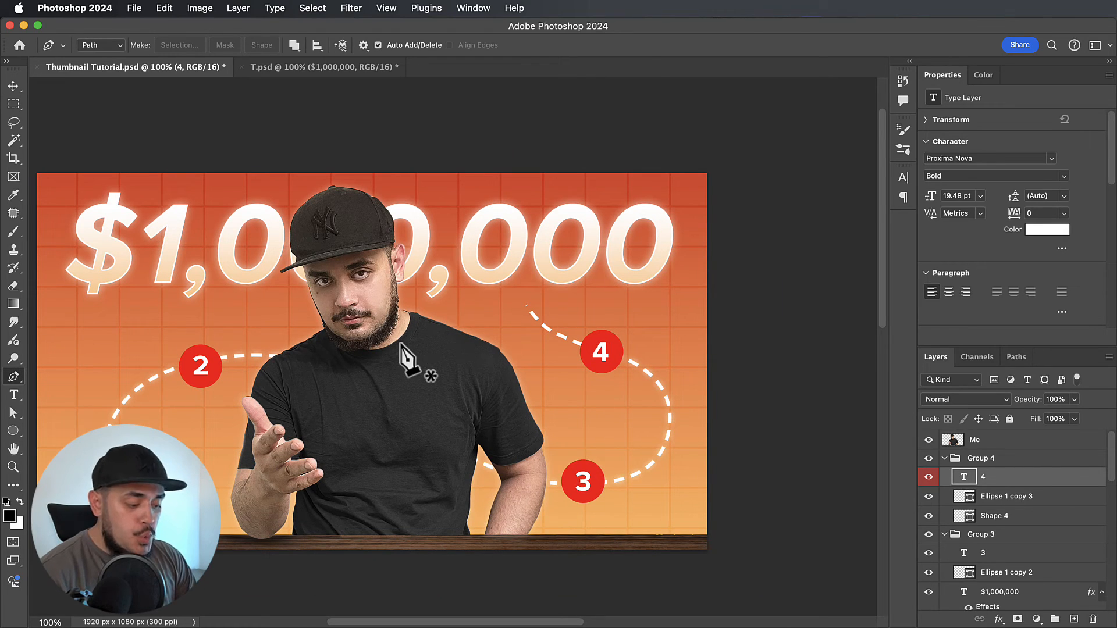
- Add a new blank layer above the number 4 text layer for drawing the arrowhead
key(super+plus)
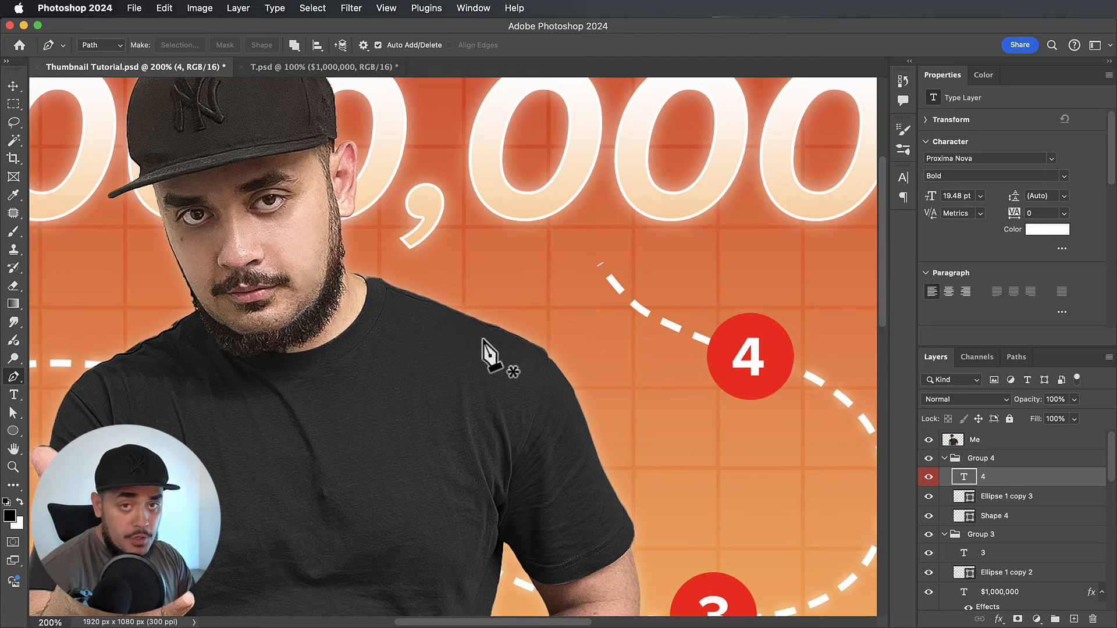
scroll(512, 338, right, 2)
scroll(527, 349, right, 2)
scroll(527, 349, down, 1)
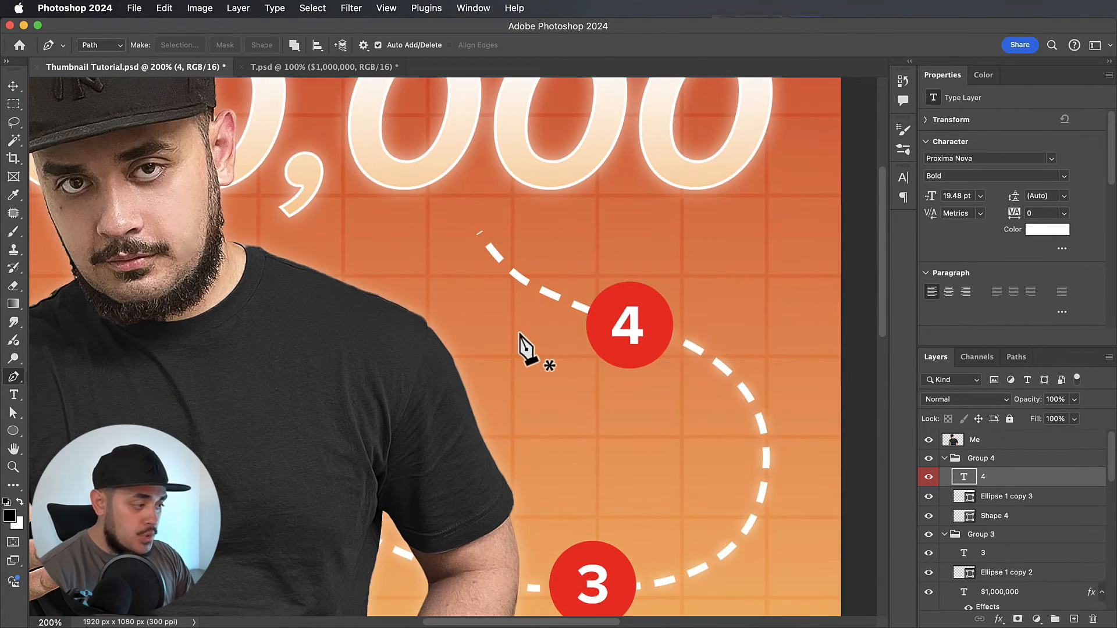
click(1074, 619)
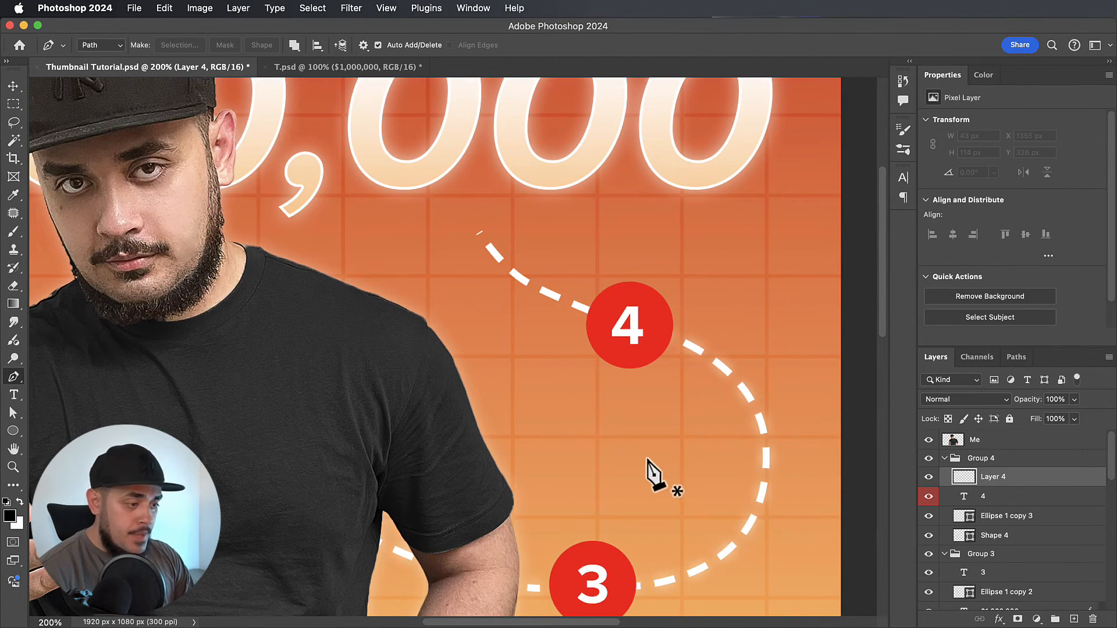
- Draw a closed triangular Pen path about 58 x 57 px below-left of circle 4 and convert it to a selection
key(super+equal)
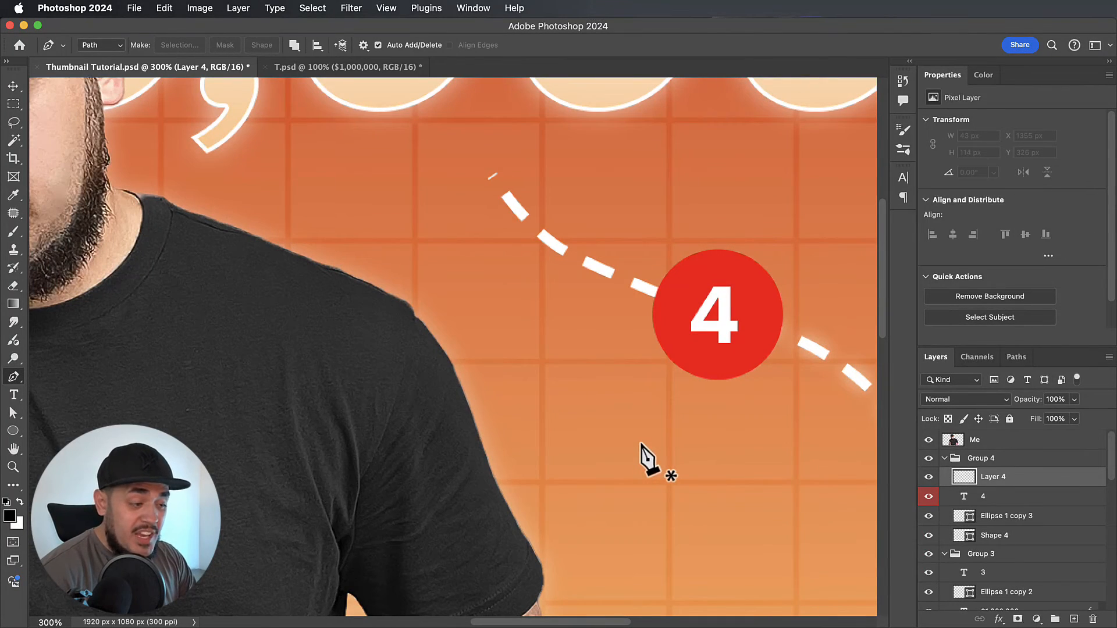
click(604, 365)
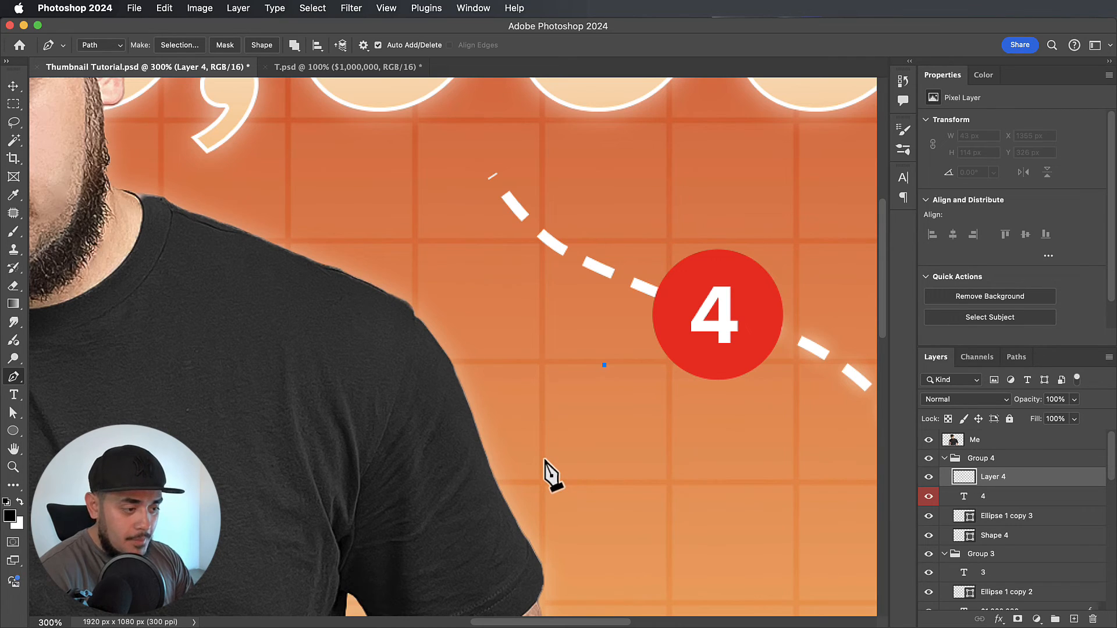
click(544, 425)
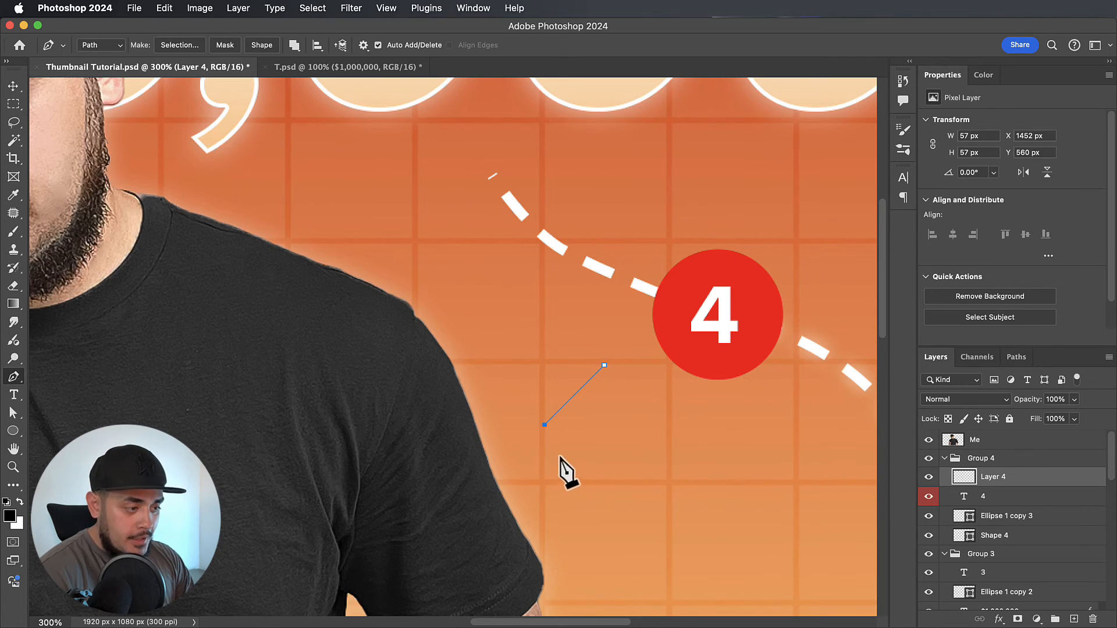
click(606, 411)
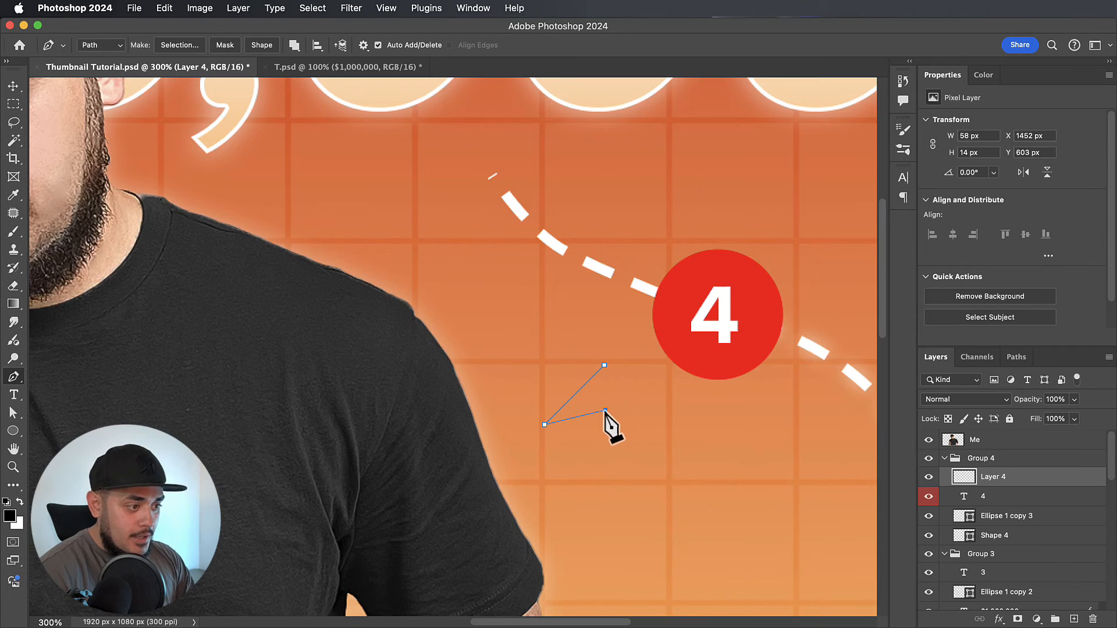
click(605, 365)
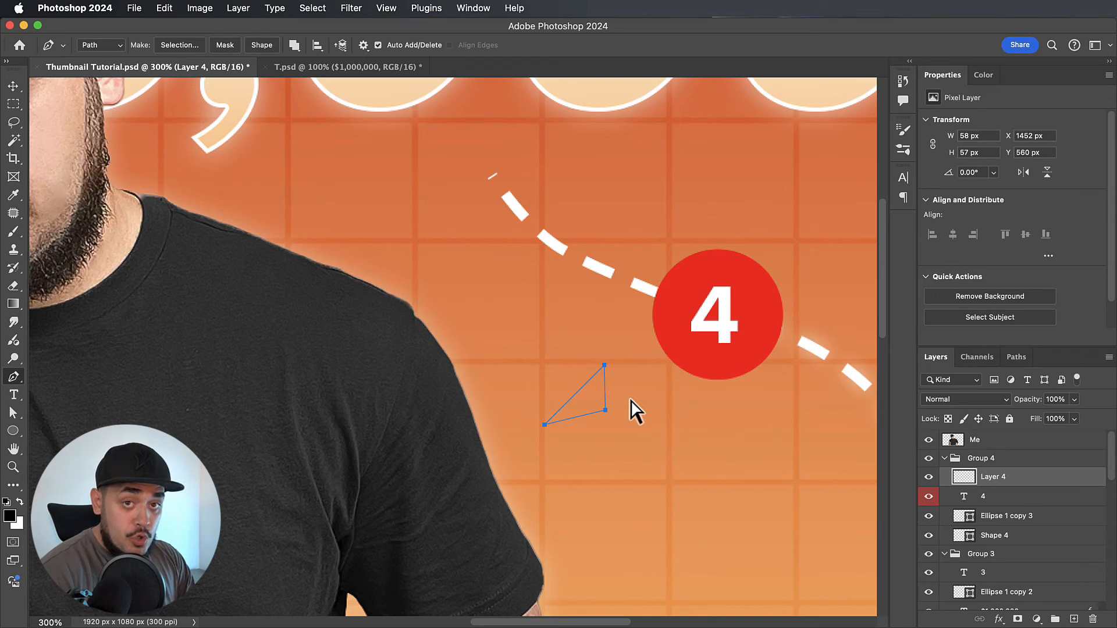
key(super+Return)
- Fill the triangular selection with a Solid Color layer in white (ffffff)
click(1036, 618)
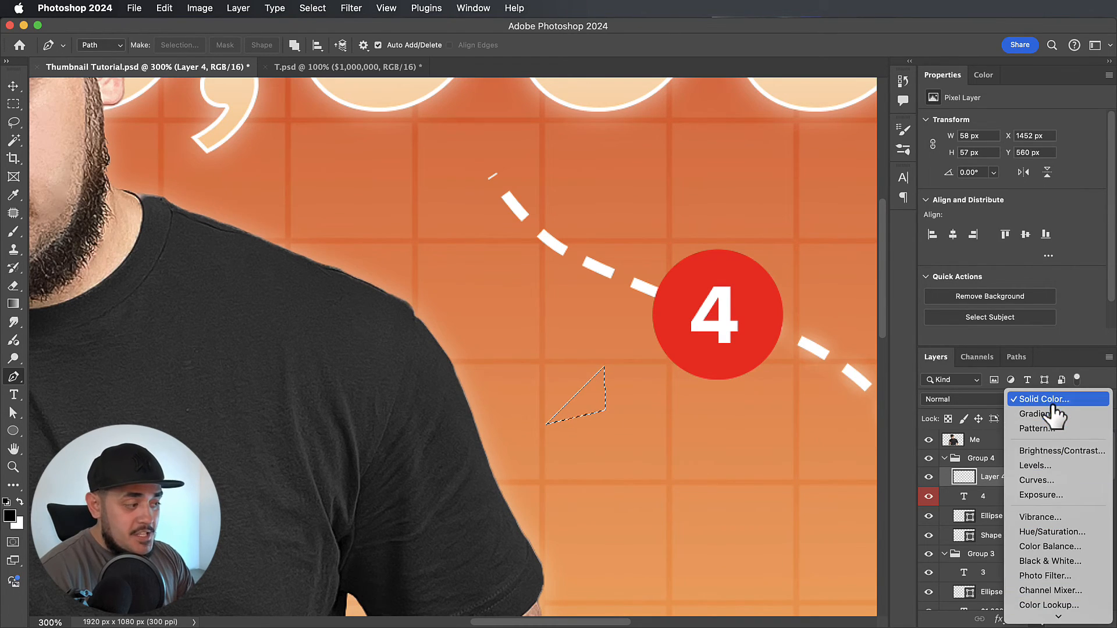
click(1053, 412)
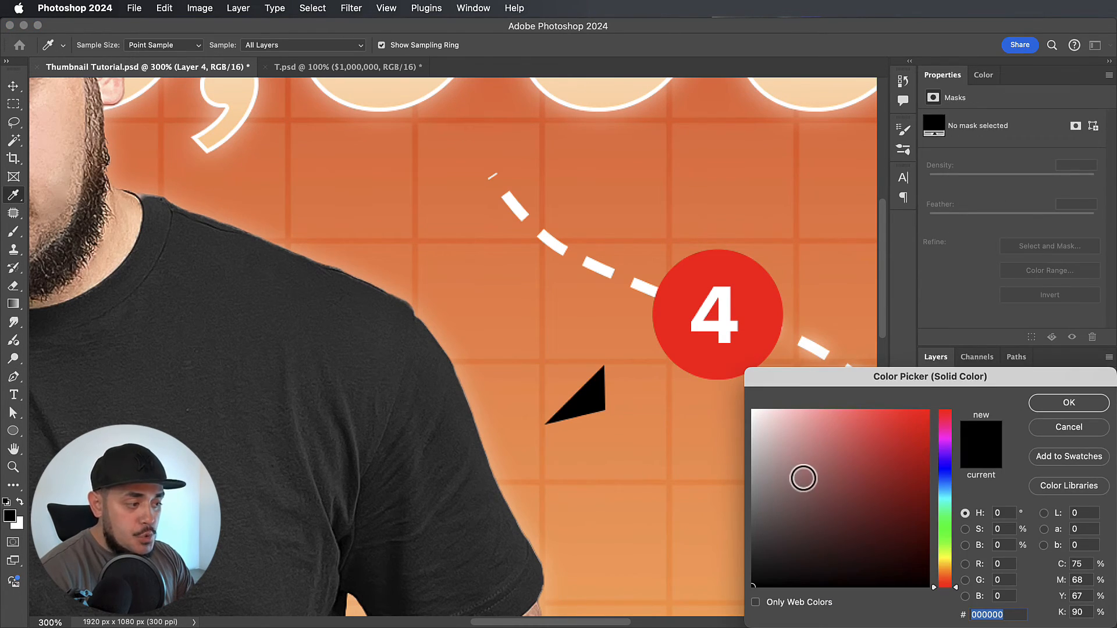
click(770, 437)
drag(770, 437, 752, 409)
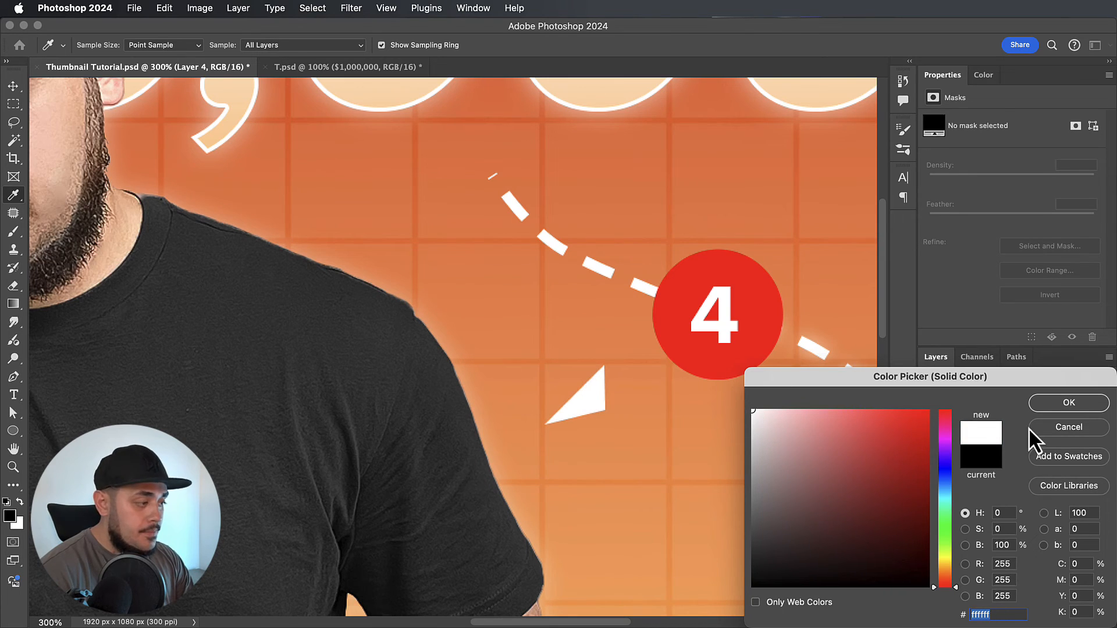
click(1070, 402)
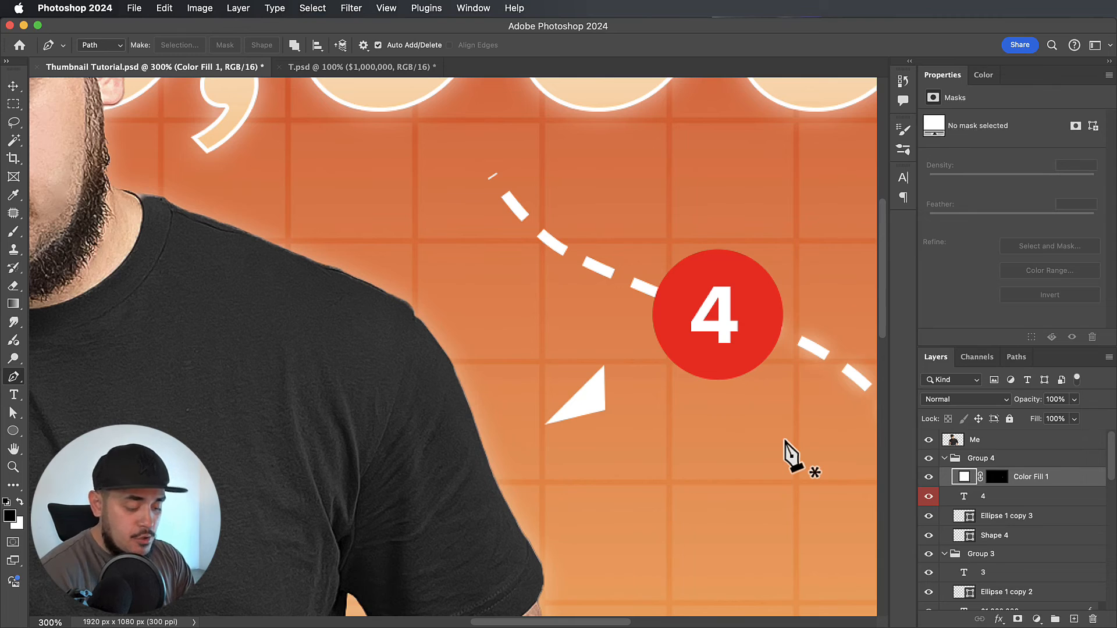
- Duplicate the white triangle's fill layer and flip the copy horizontally
key(super+j)
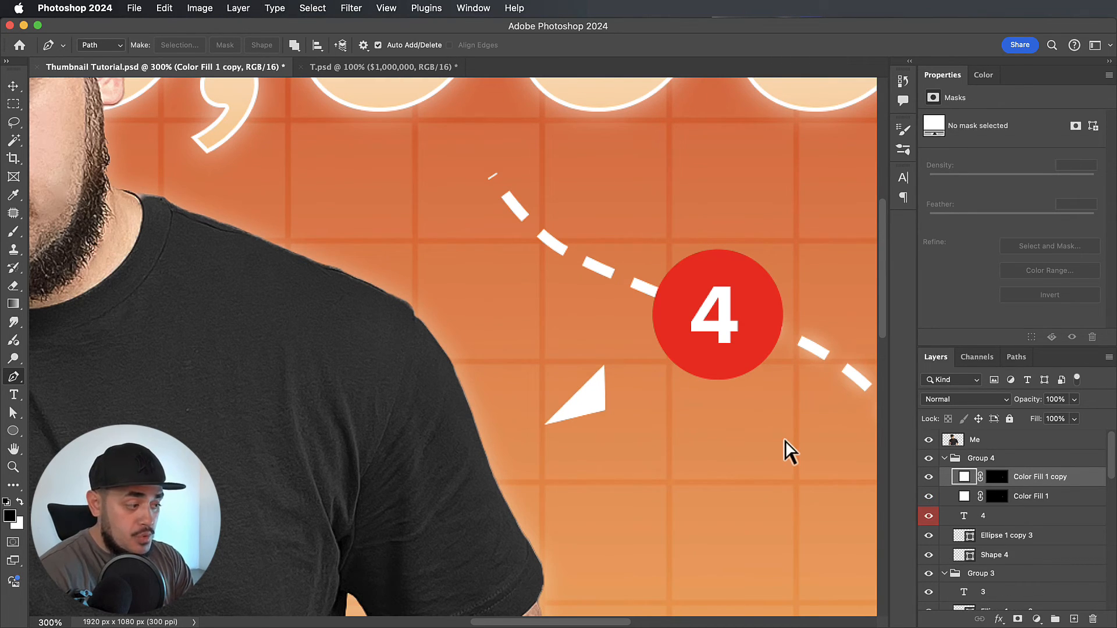
key(super+t)
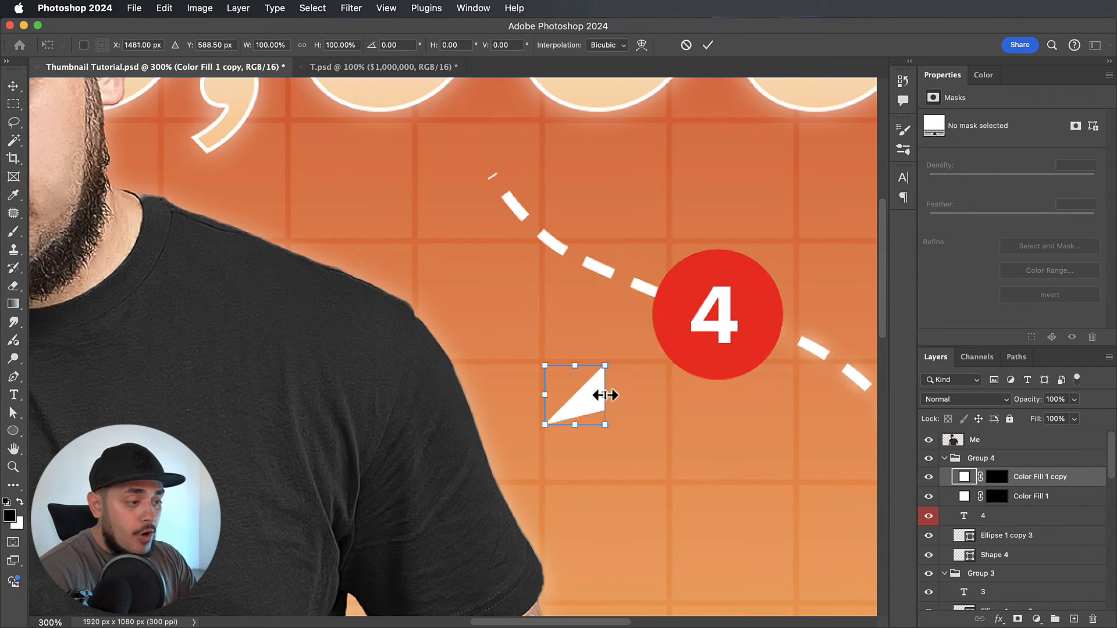
right_click(595, 408)
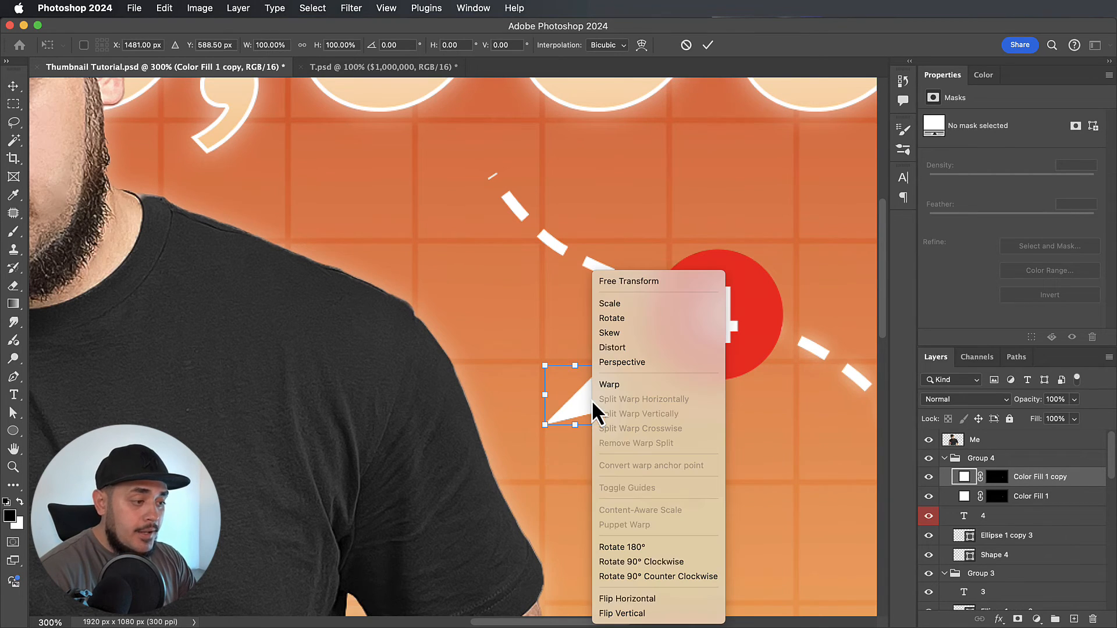
click(655, 603)
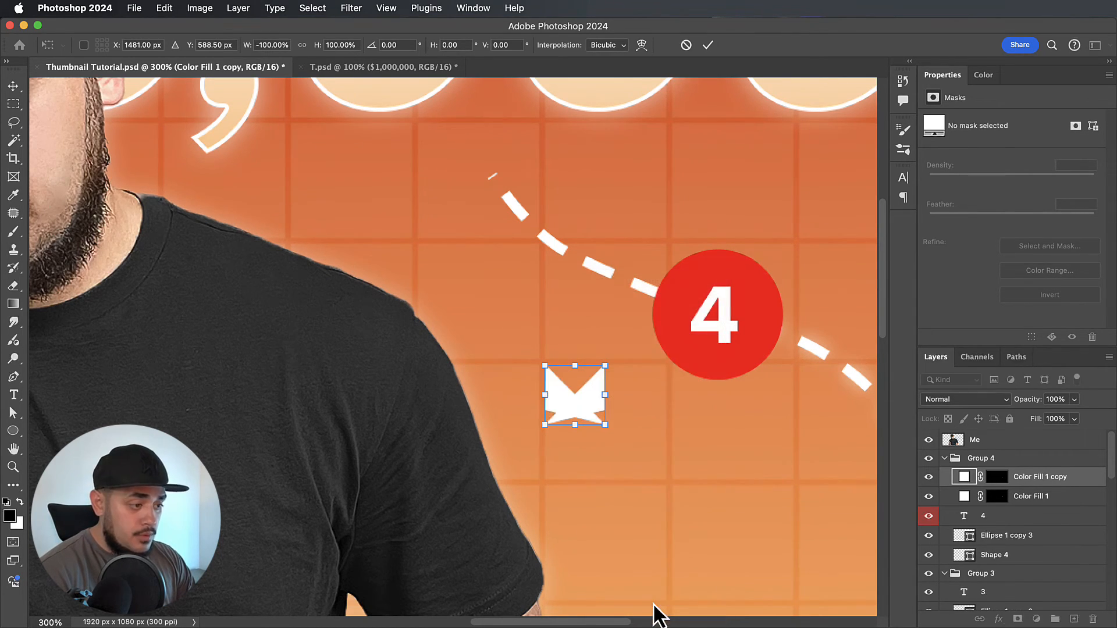
key(Return)
key(p)
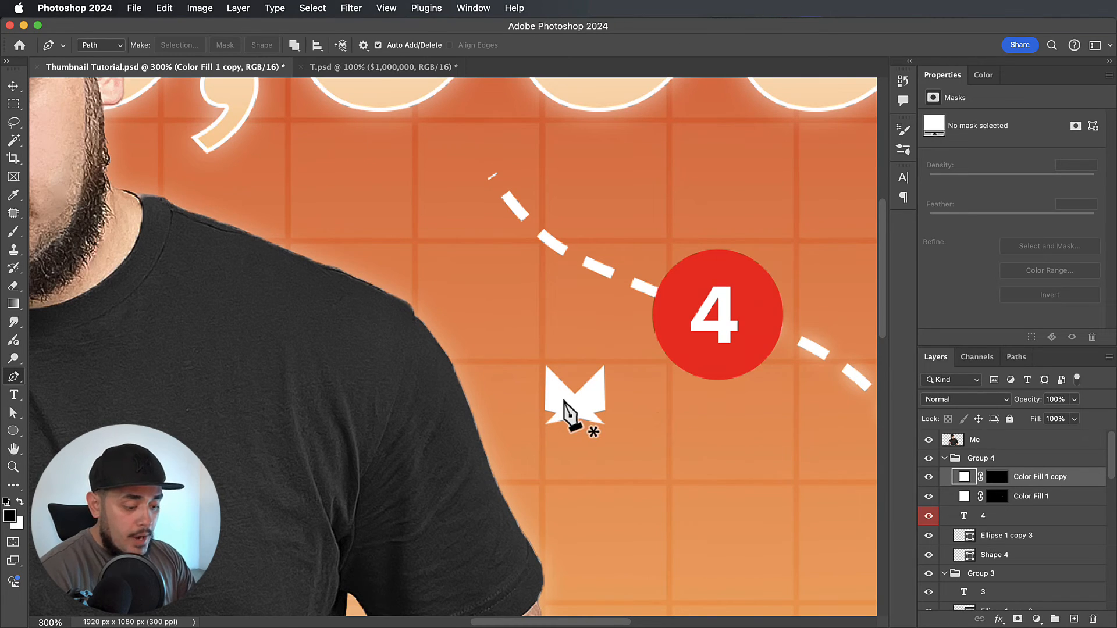
- Move the flipped triangle against the original's right edge to form an arrowhead, and merge both fill layers
key(v)
drag(559, 401, 616, 401)
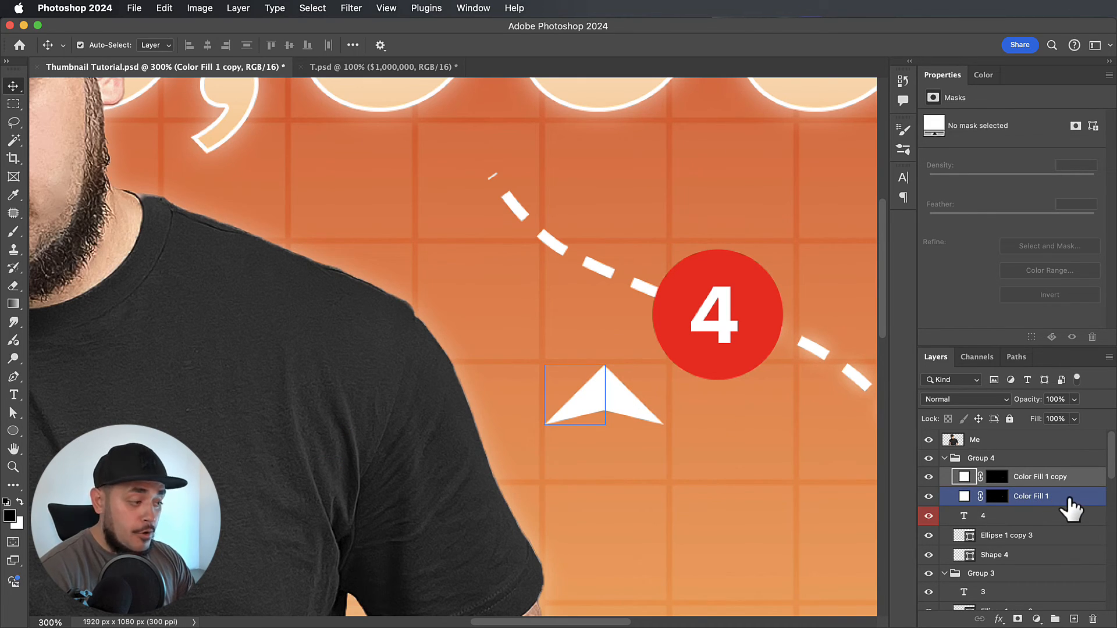
key(super+alt+a)
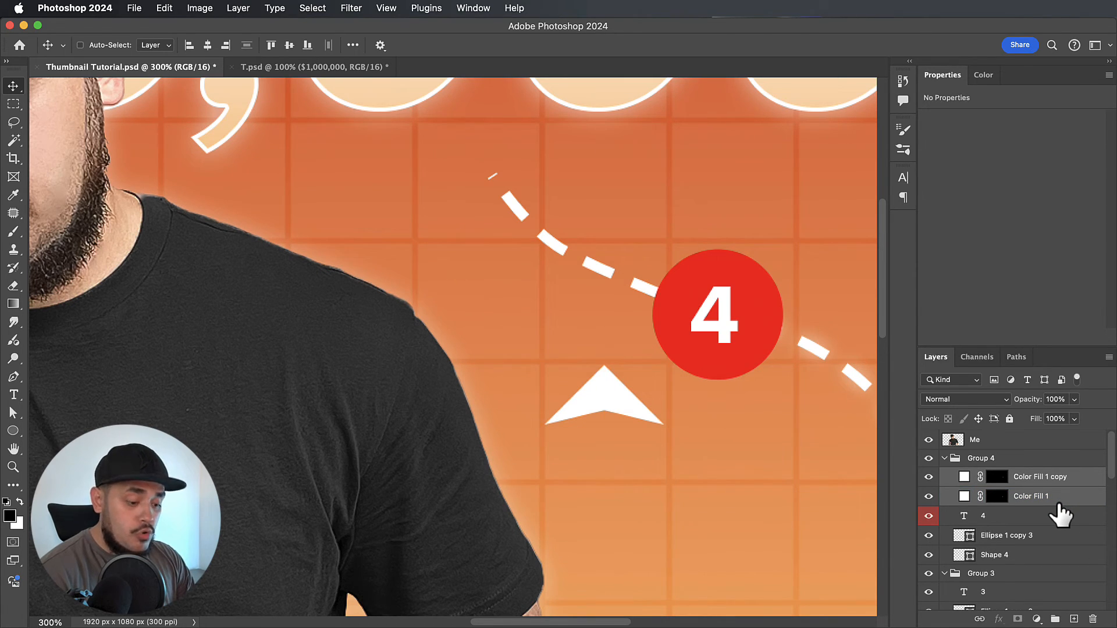
key(super+e)
- Rename the merged arrowhead layer as Pointer
scroll(644, 365, right, 2)
scroll(644, 364, down, 1)
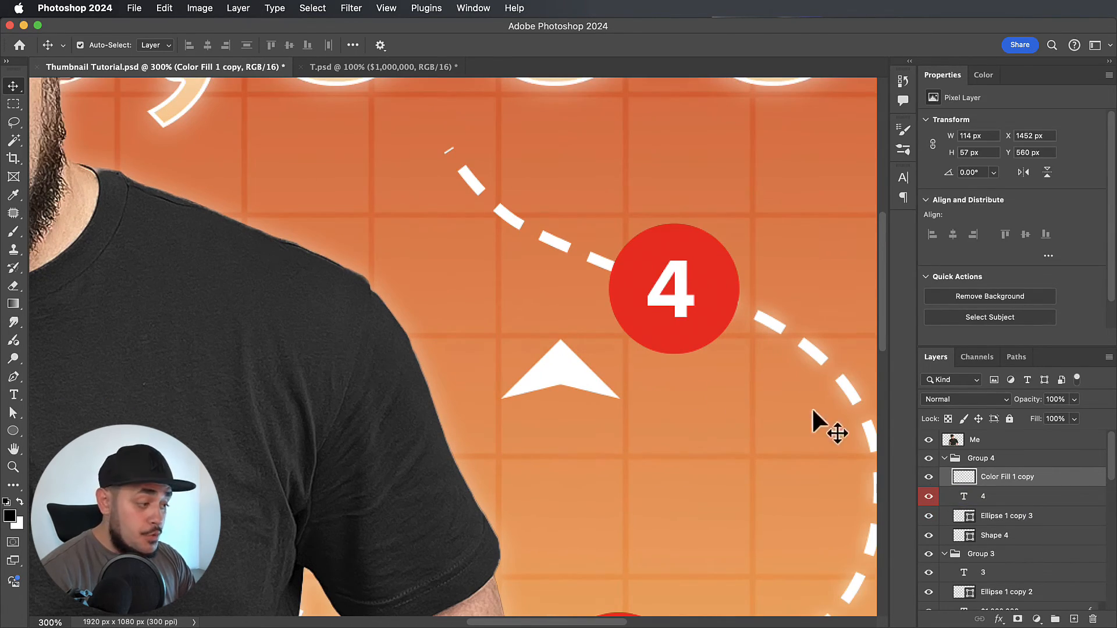
double_click(1029, 477)
text(P)
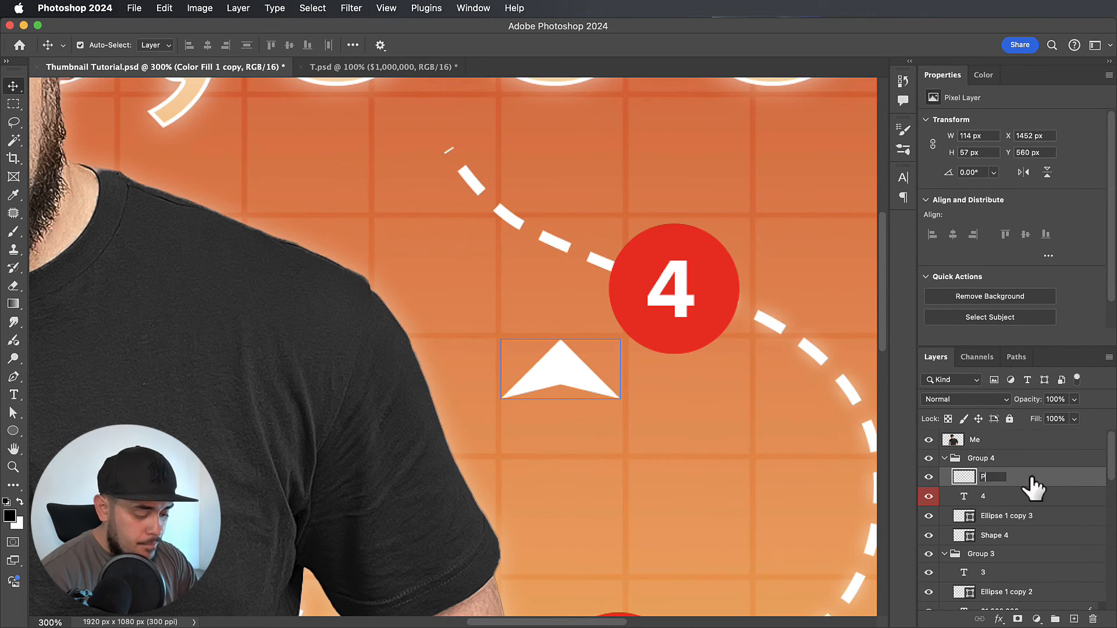
text(ointer)
key(Return)
- Narrow the arrowhead horizontally to about 69 px wide, keeping its height
key(super+t)
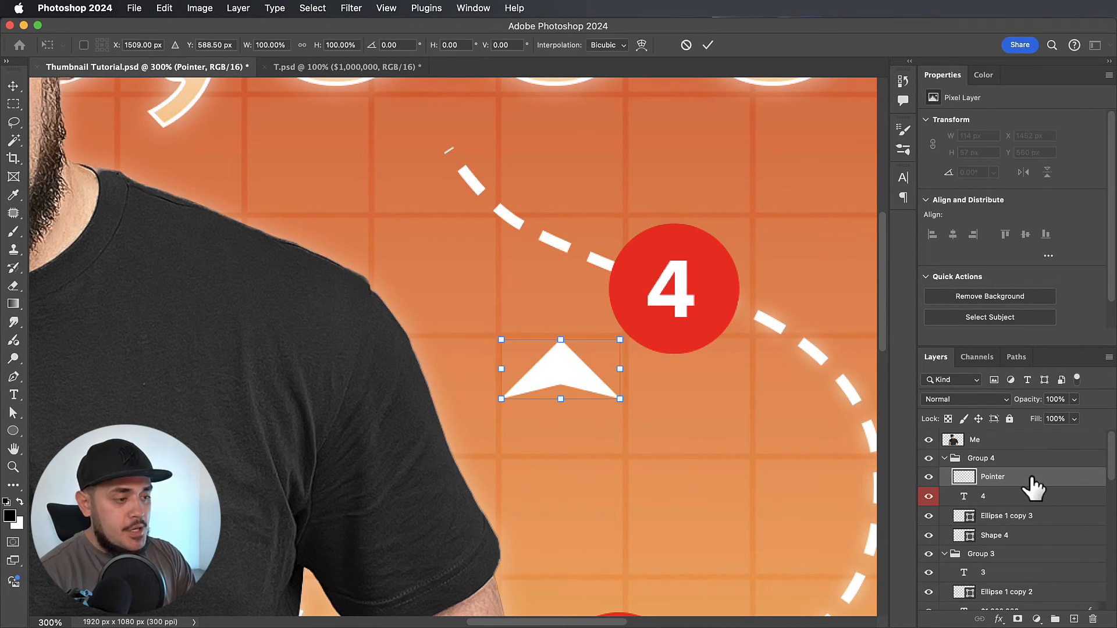
drag(621, 369, 575, 371)
key(Return)
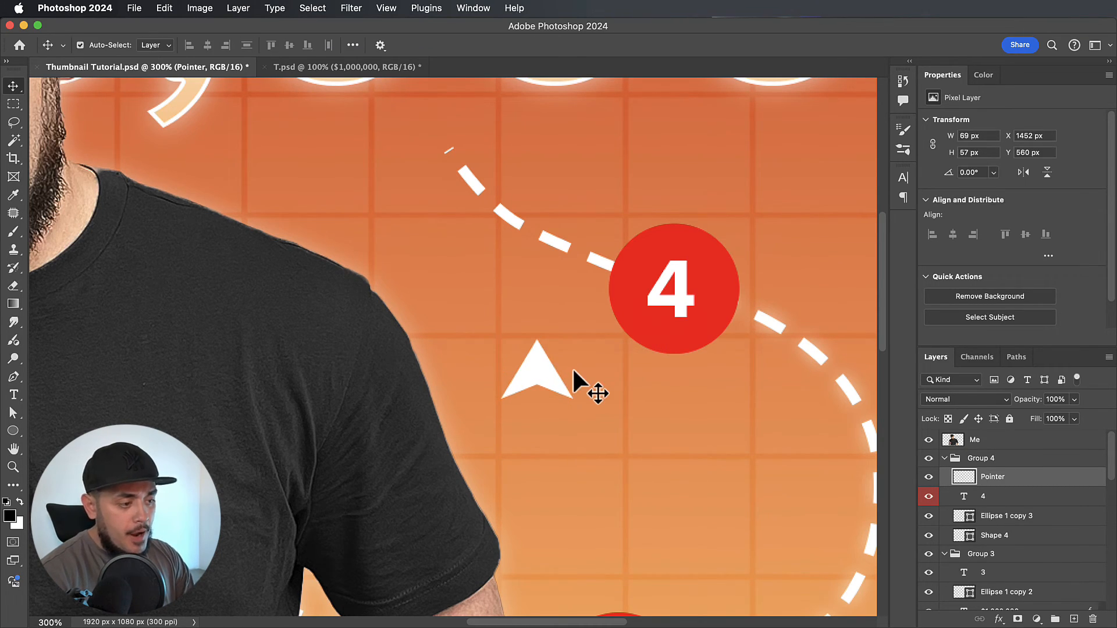
- Apply the Sharpen Edges filter to the Pointer layer
key(super+equal)
key(super+equal)
key(super+equal)
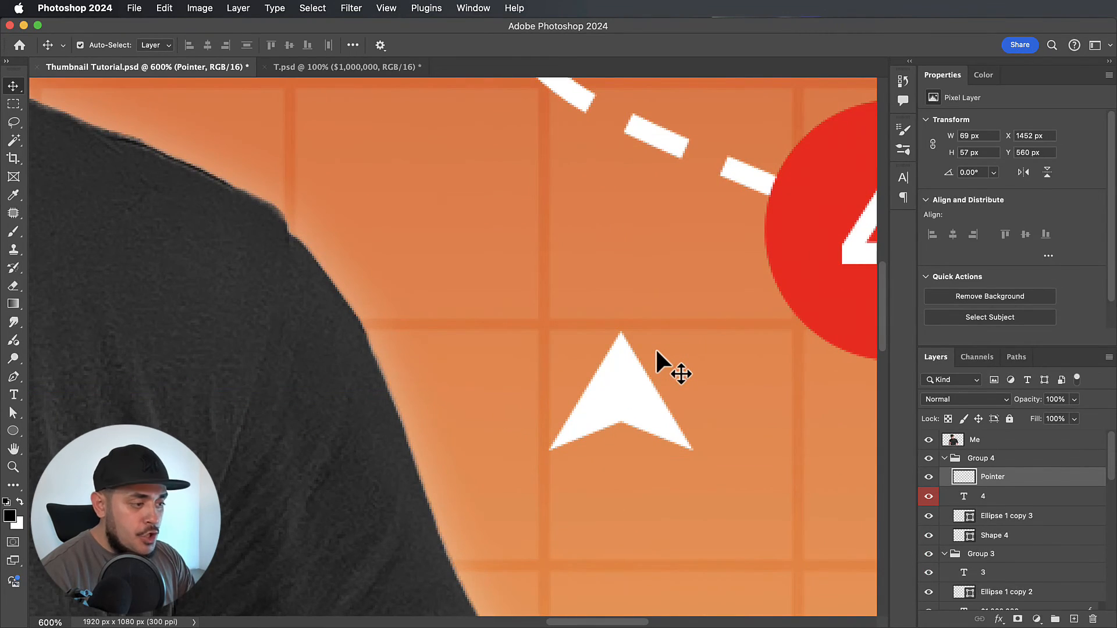
scroll(655, 348, right, 2)
click(358, 13)
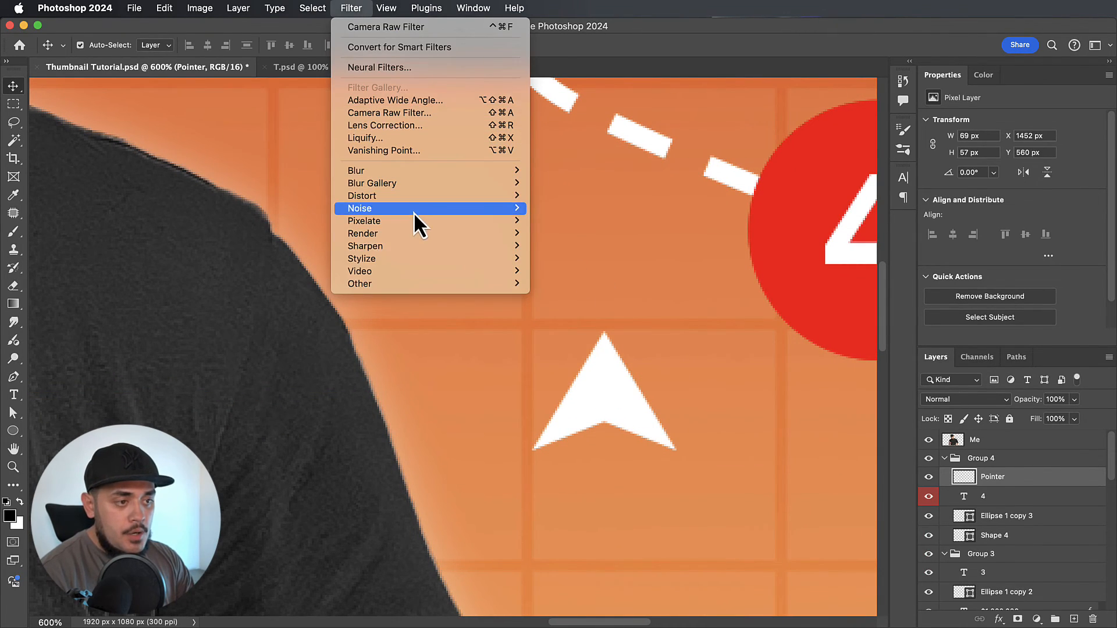
mouse_move(424, 234)
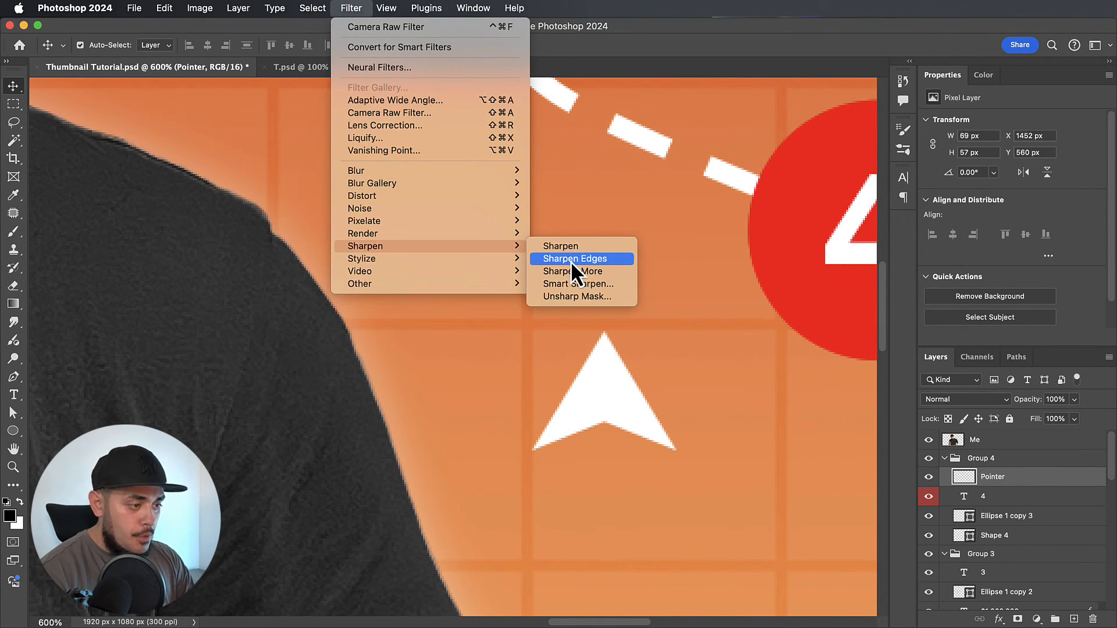
click(571, 260)
- Rotate the arrowhead about -32.43° and place it at the upper end of the dashed curve from circle 4
scroll(608, 268, right, 3)
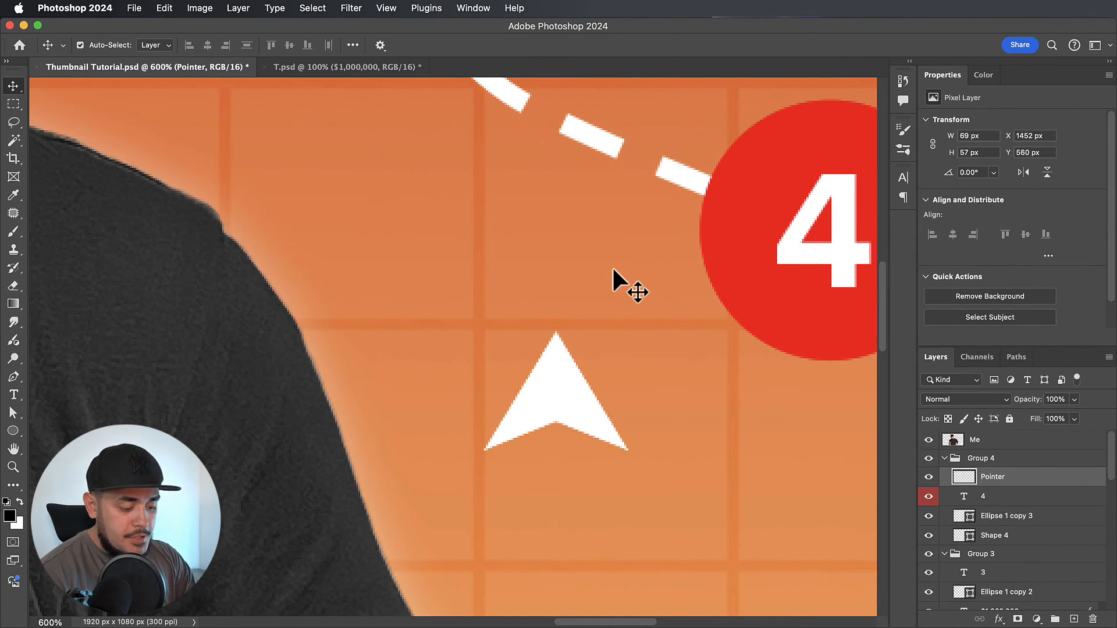
key(super+minus)
key(super+t)
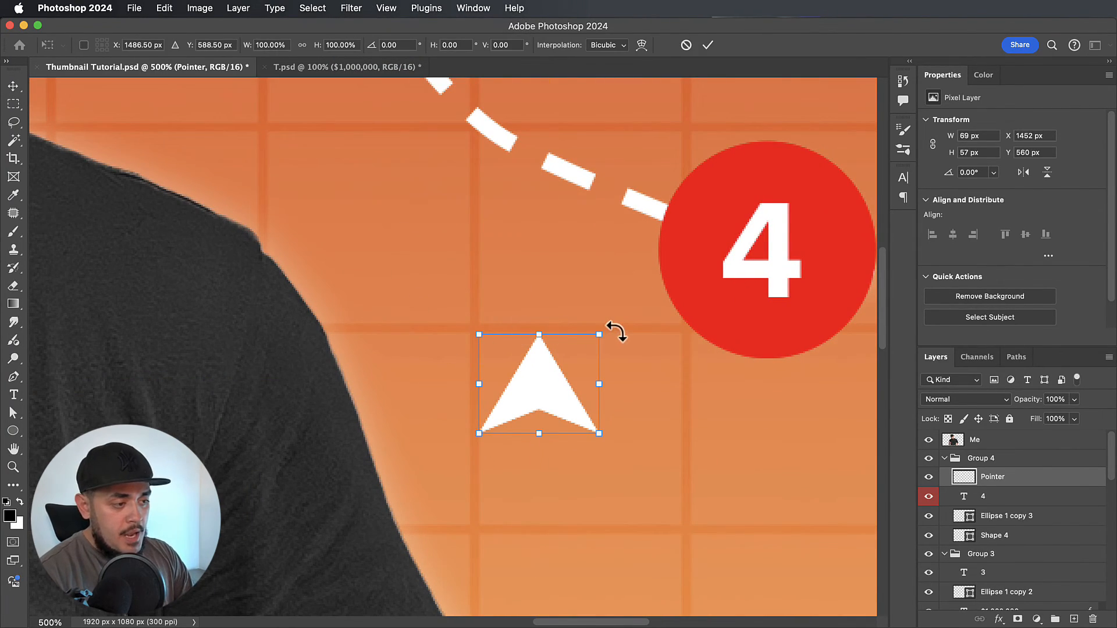
drag(611, 324, 570, 294)
scroll(517, 246, up, 5)
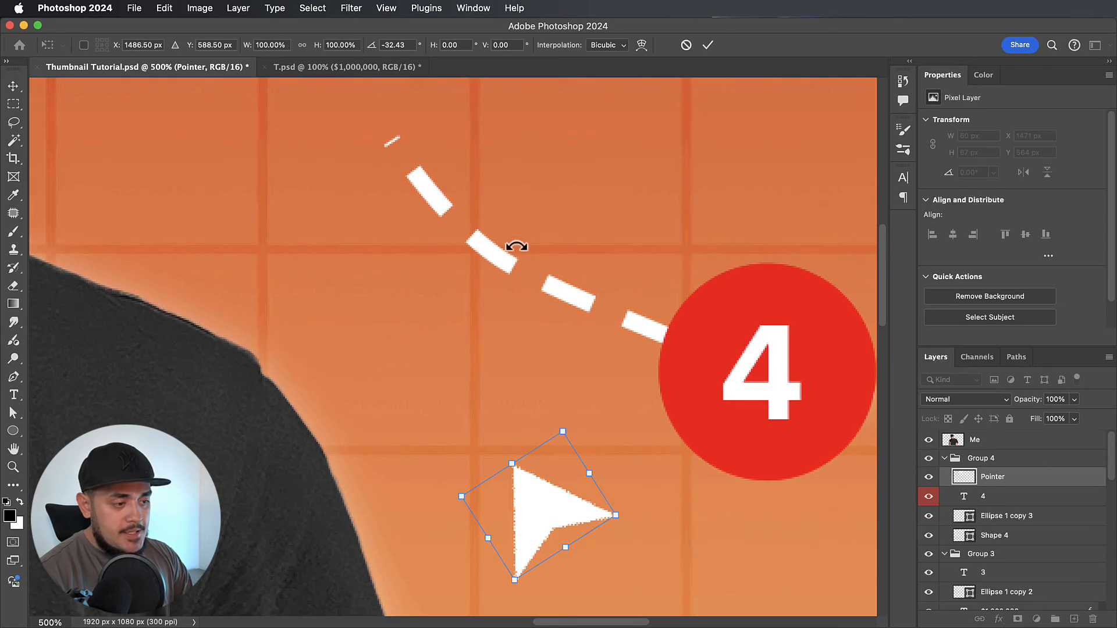
scroll(517, 246, right, 1)
drag(530, 515, 371, 123)
scroll(582, 201, up, 3)
scroll(582, 200, left, 2)
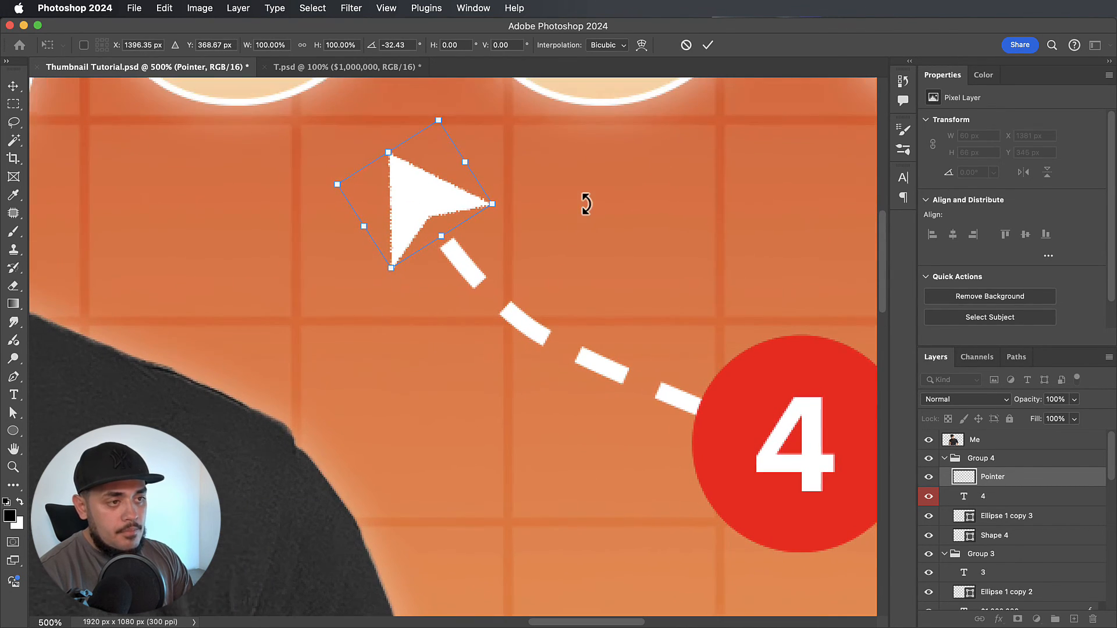
key(Return)
key(super+1)
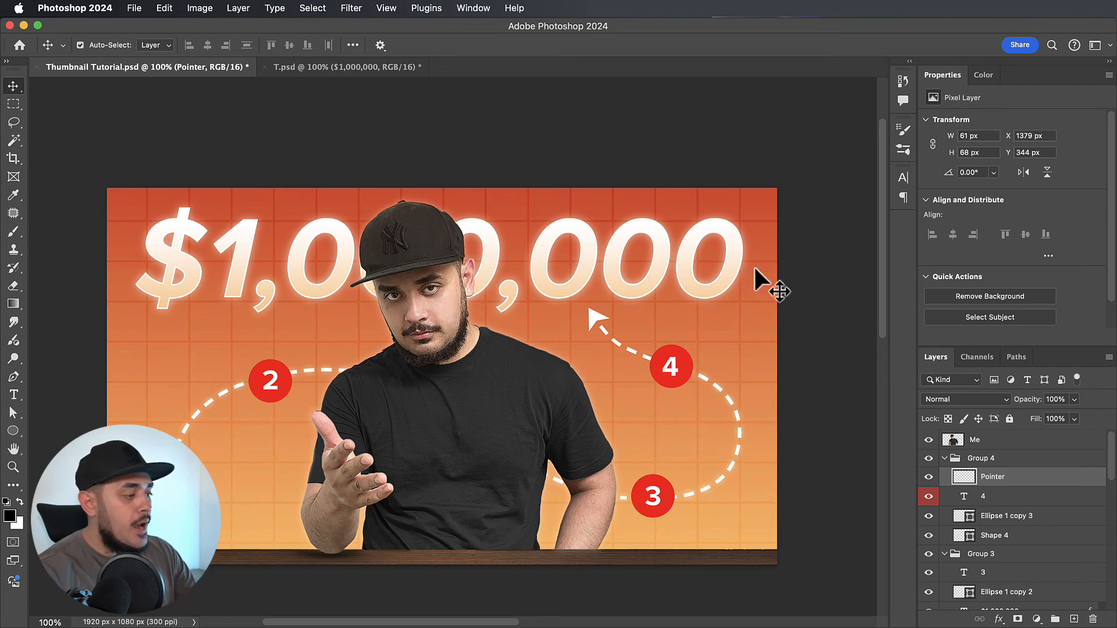
- Stamp all visible layers into a new merged layer above the Me layer
click(1025, 447)
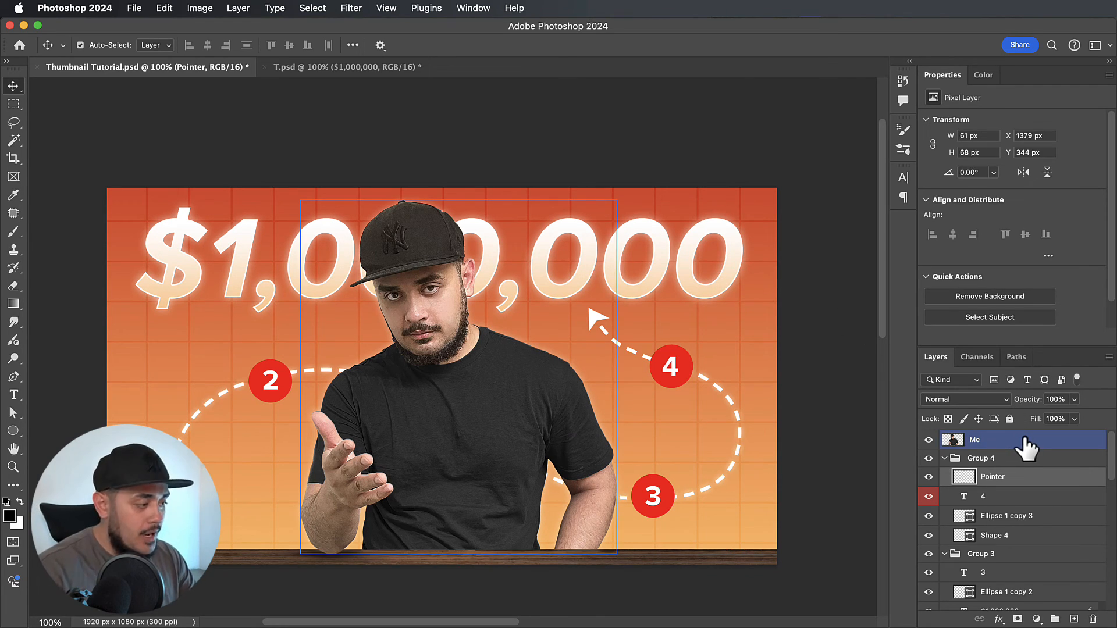
click(1035, 440)
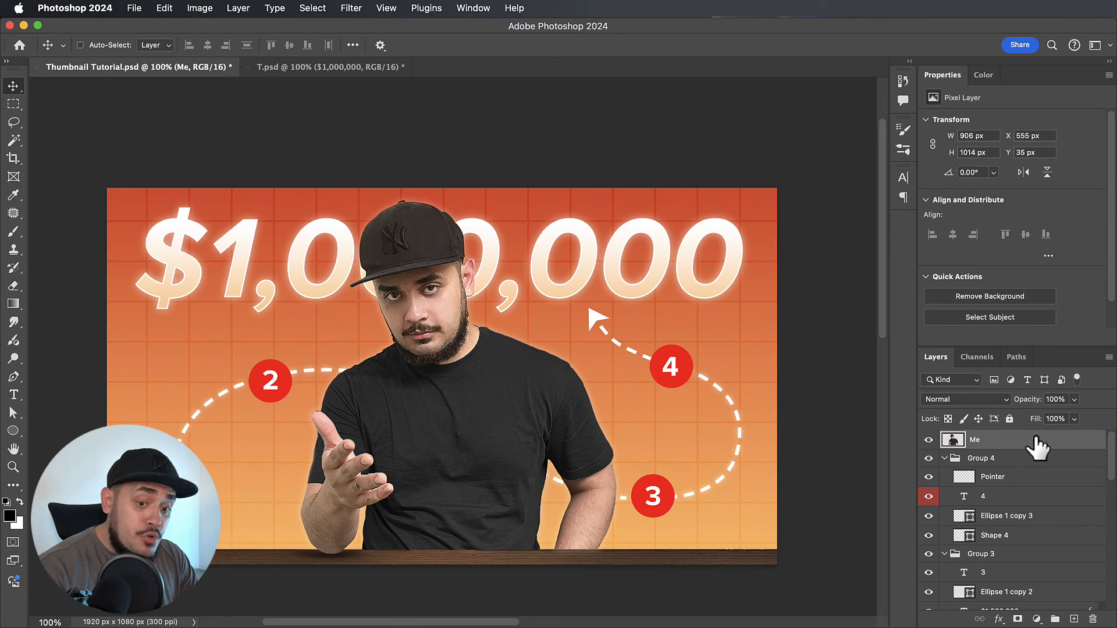
key(alt+shift+super+e)
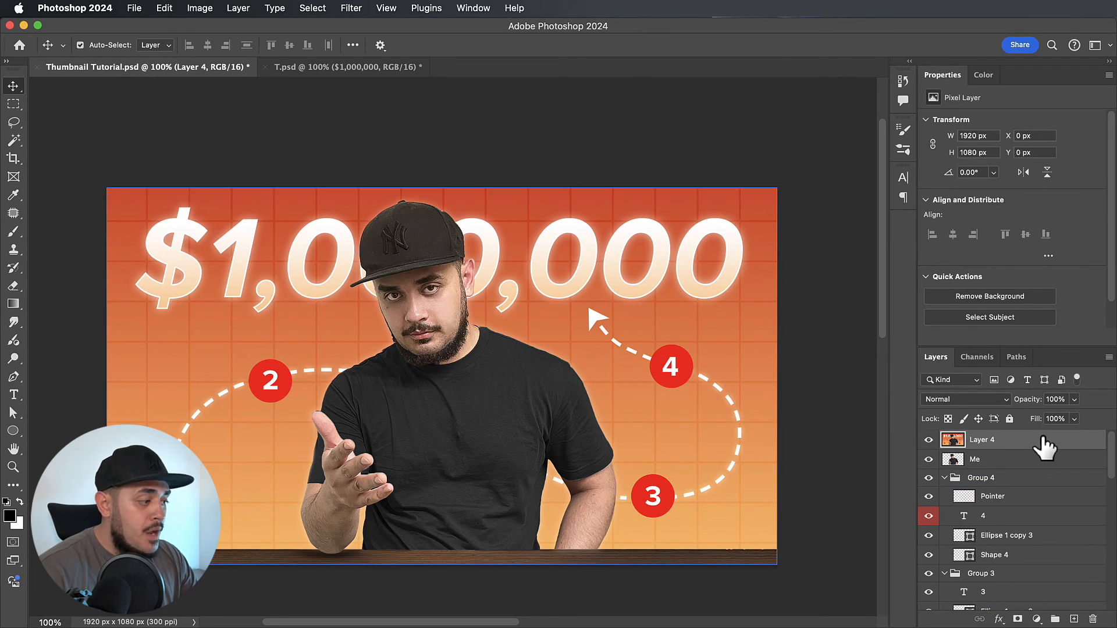
- Convert the merged layer to a smart object and open it in the Camera Raw Filter
click(357, 9)
click(387, 59)
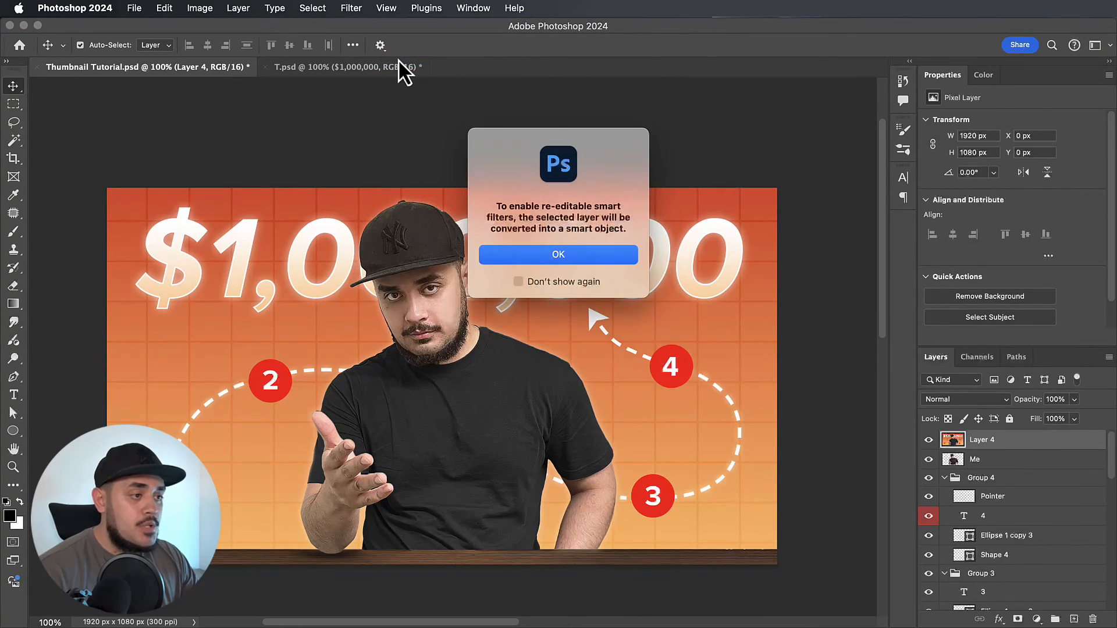
click(581, 258)
click(354, 9)
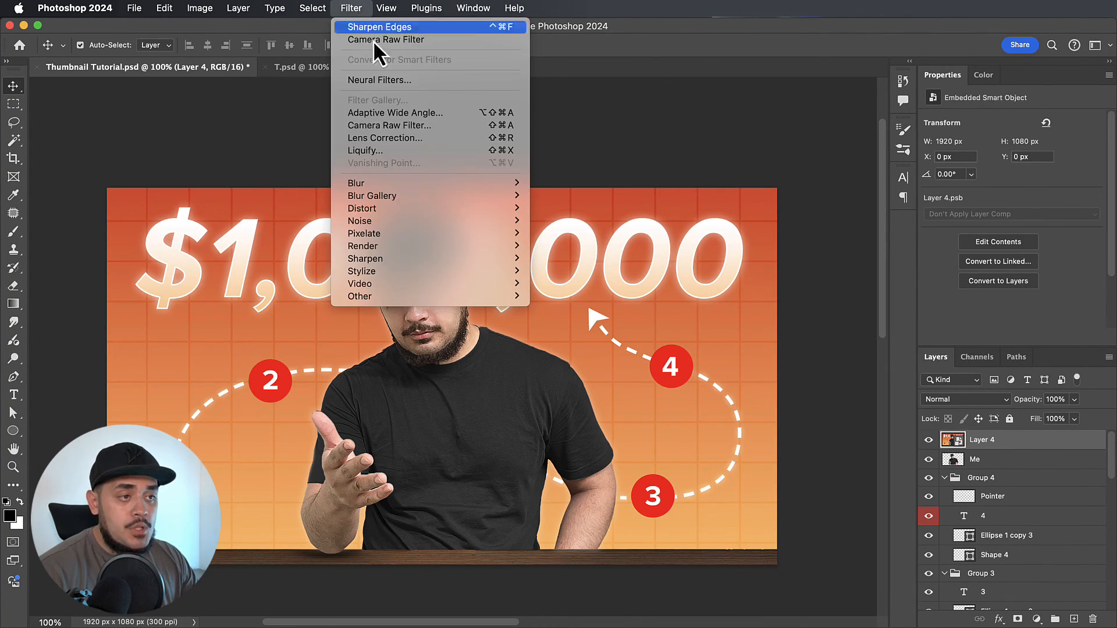
click(430, 131)
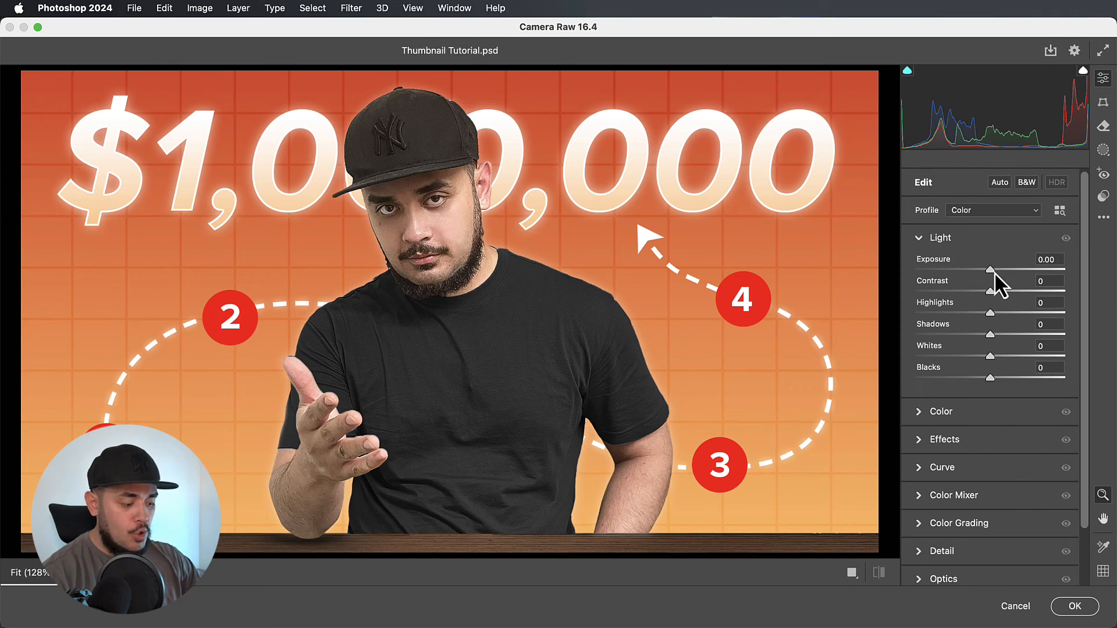
- Set the Light adjustments to Exposure +0.25 and Contrast +25
key(super+minus)
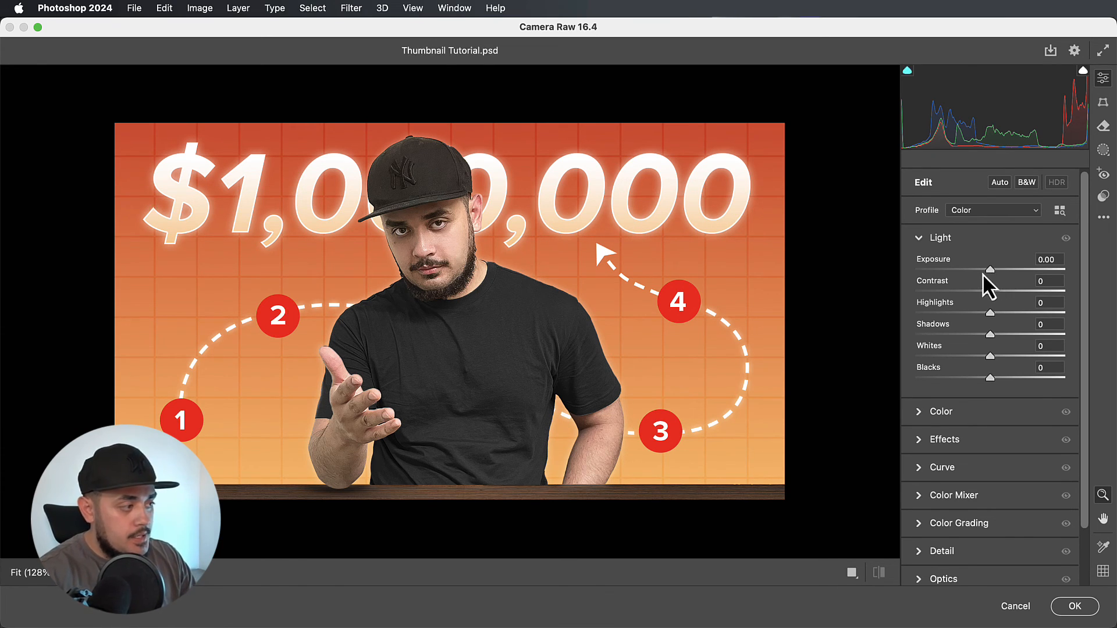
drag(992, 271, 1008, 294)
double_click(993, 271)
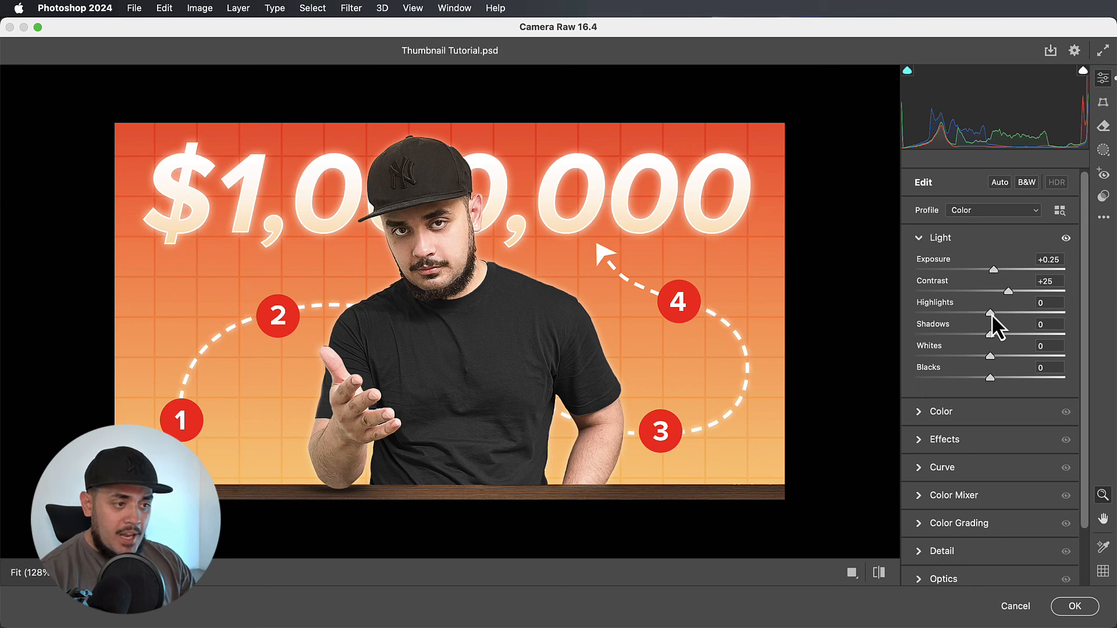
- Set Highlights to -25, Shadows to -16 and Blacks to -25 in the Light adjustments
drag(990, 313, 972, 316)
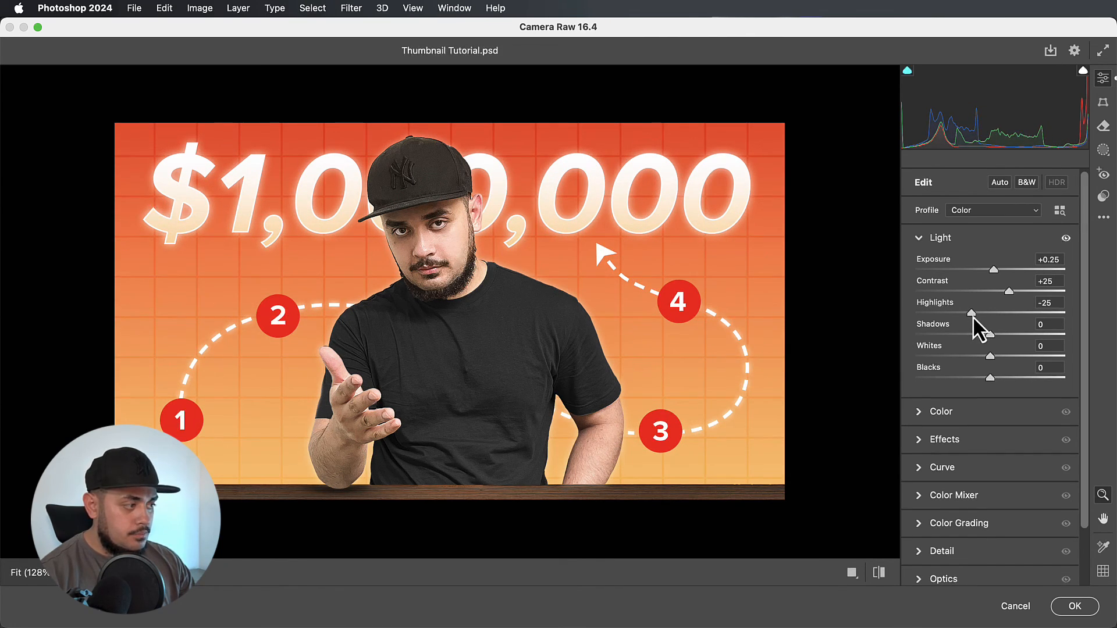
double_click(976, 316)
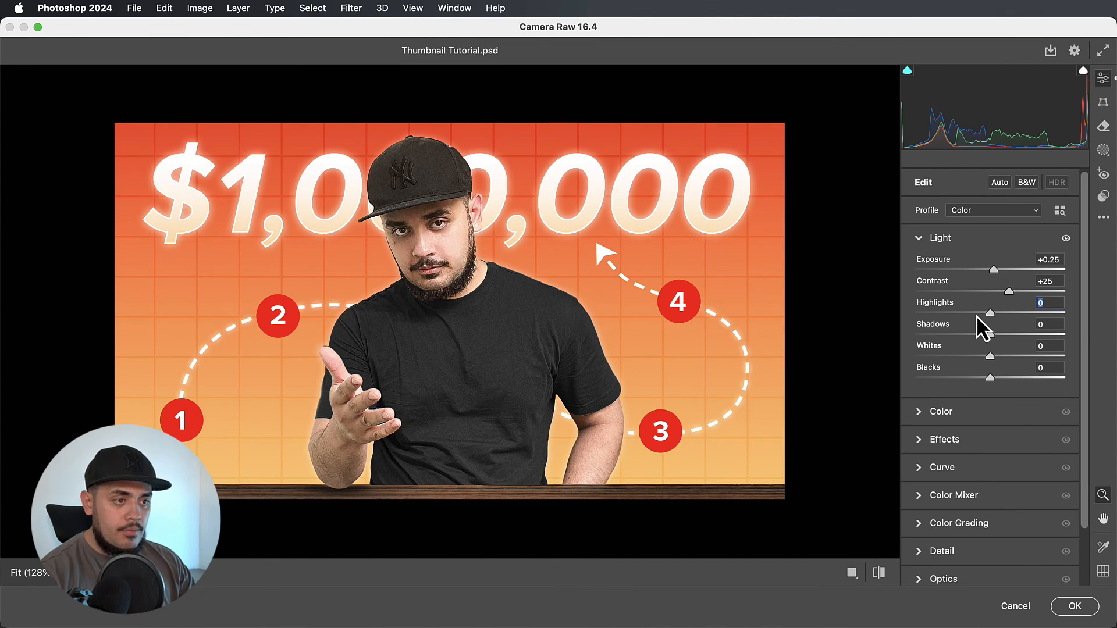
key(super+shift+z)
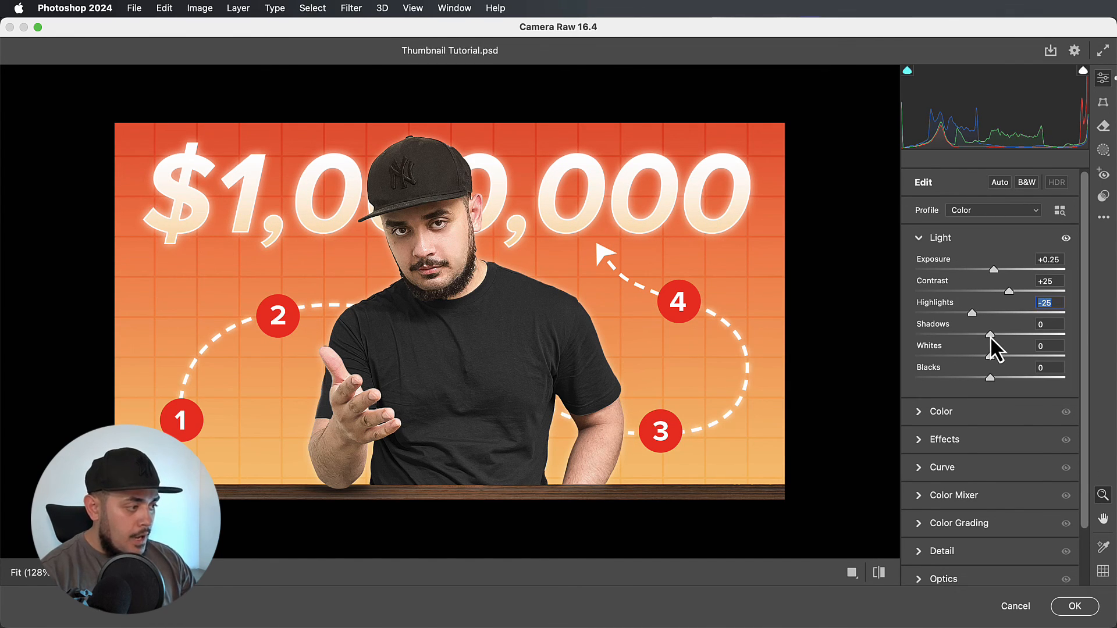
drag(990, 337, 969, 382)
key(super+z)
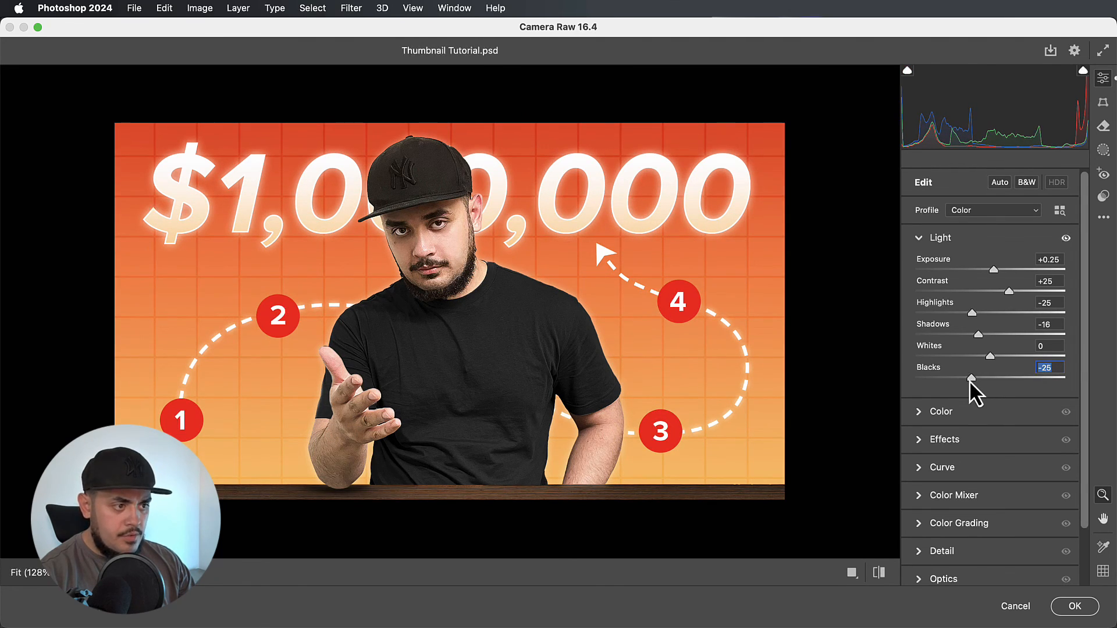
scroll(1016, 460, down, 1)
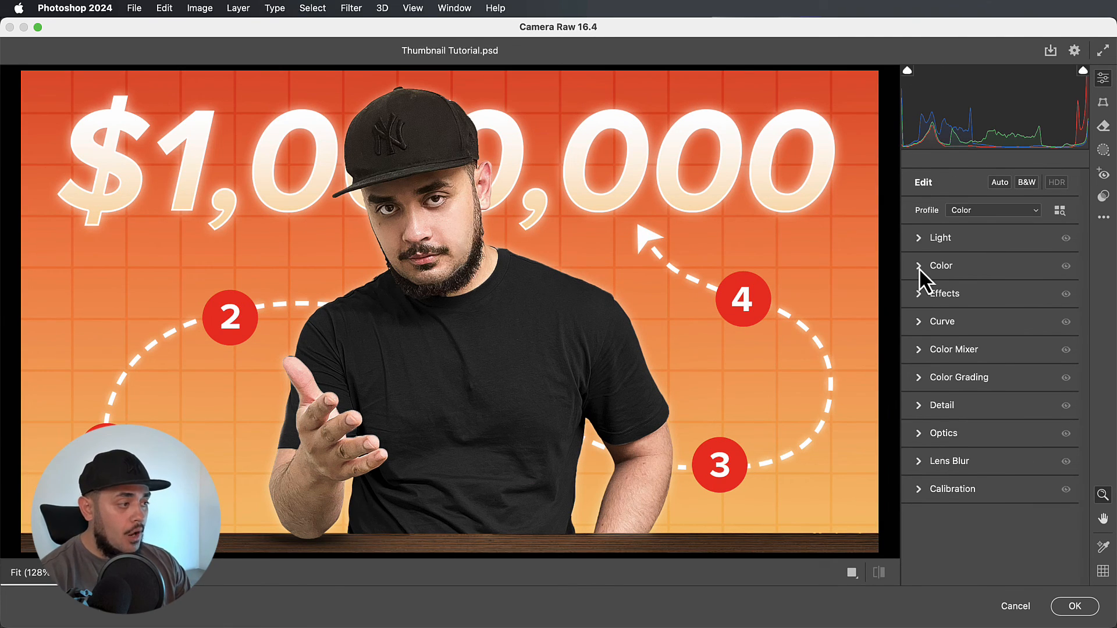
- Set Saturation to -7 and Vibrance to +7 in the Color adjustments
click(919, 268)
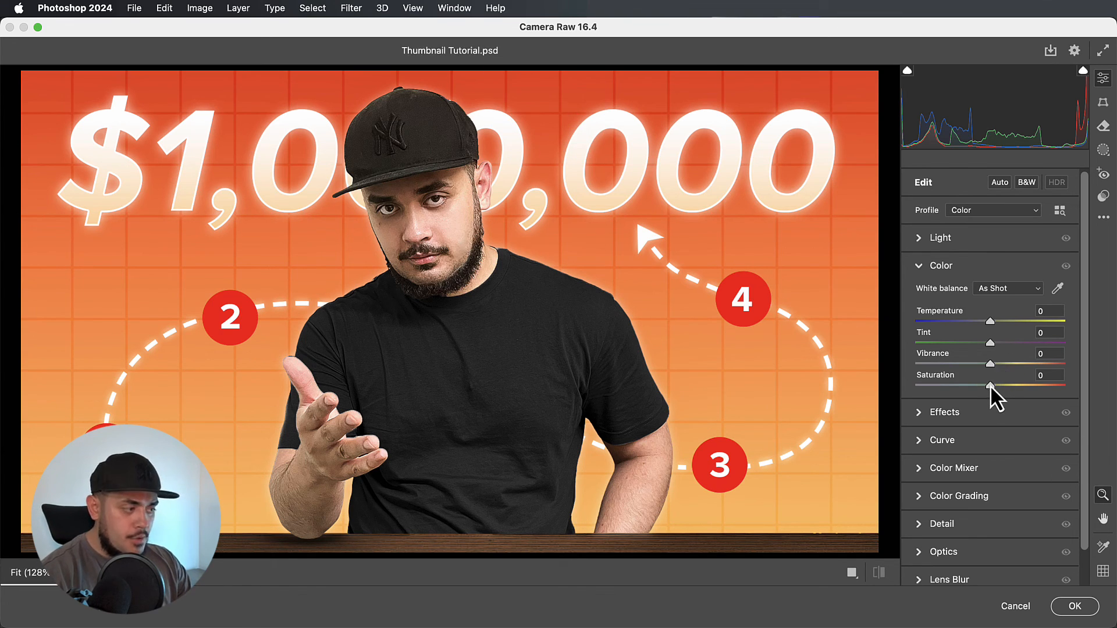
drag(991, 386, 985, 385)
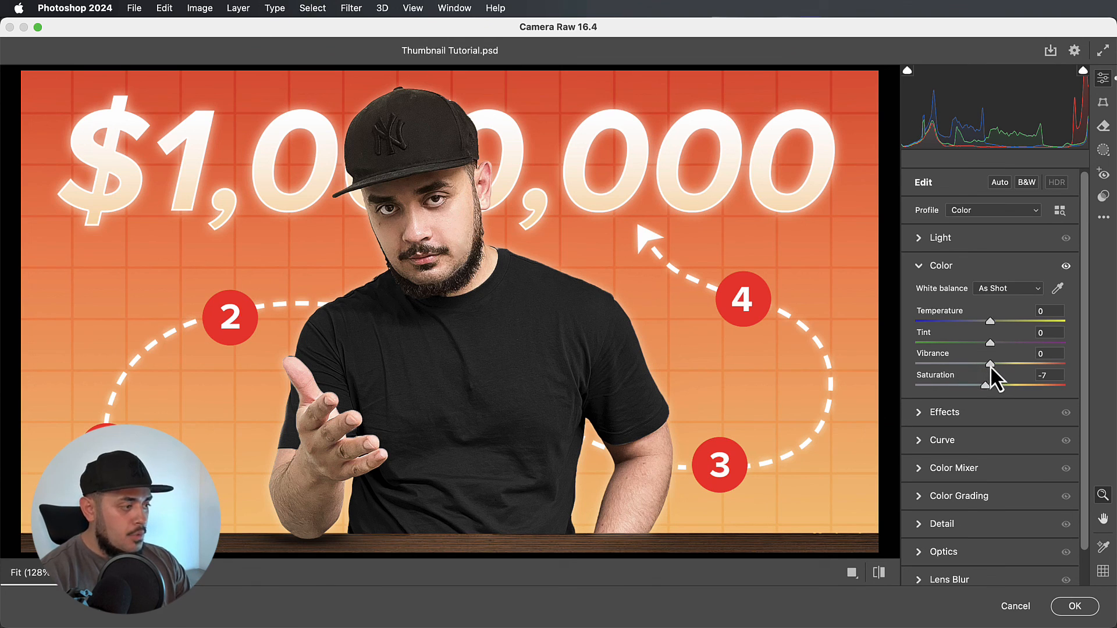
drag(991, 365, 995, 361)
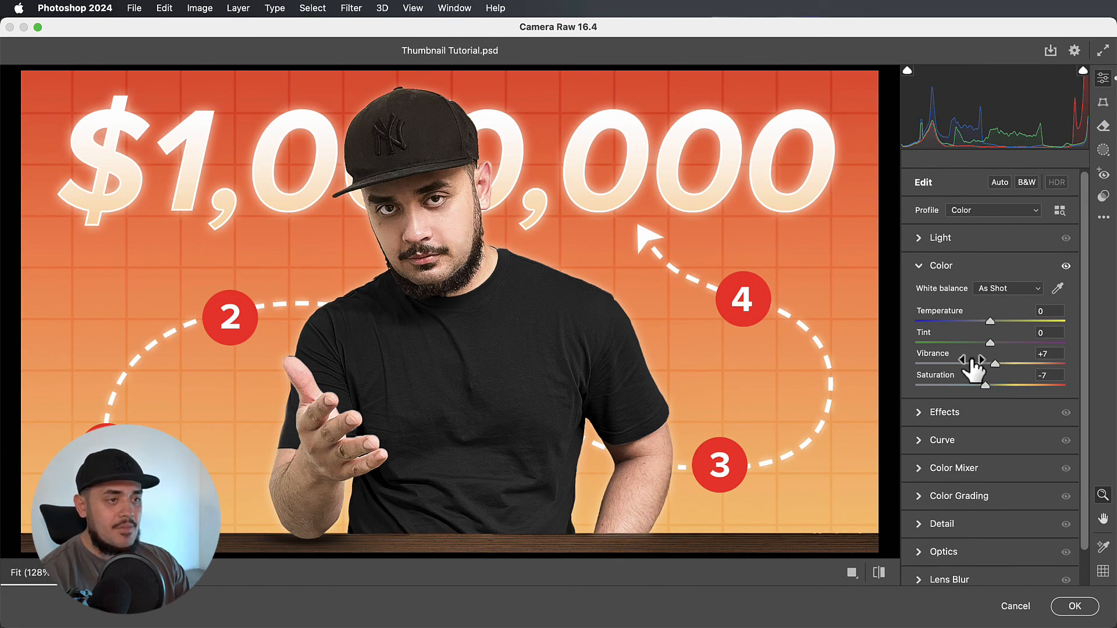
- Set Texture to +15 and Clarity to +10 in the Effects adjustments
click(919, 413)
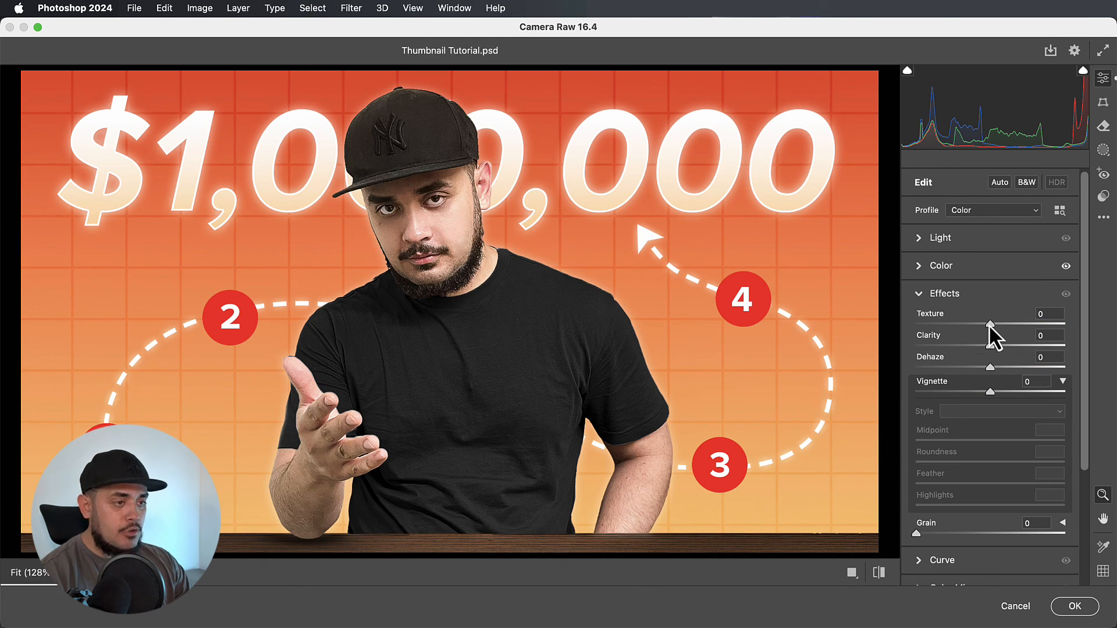
mouse_move(990, 323)
mouse_down()
mouse_move(999, 320)
mouse_move(997, 340)
mouse_up()
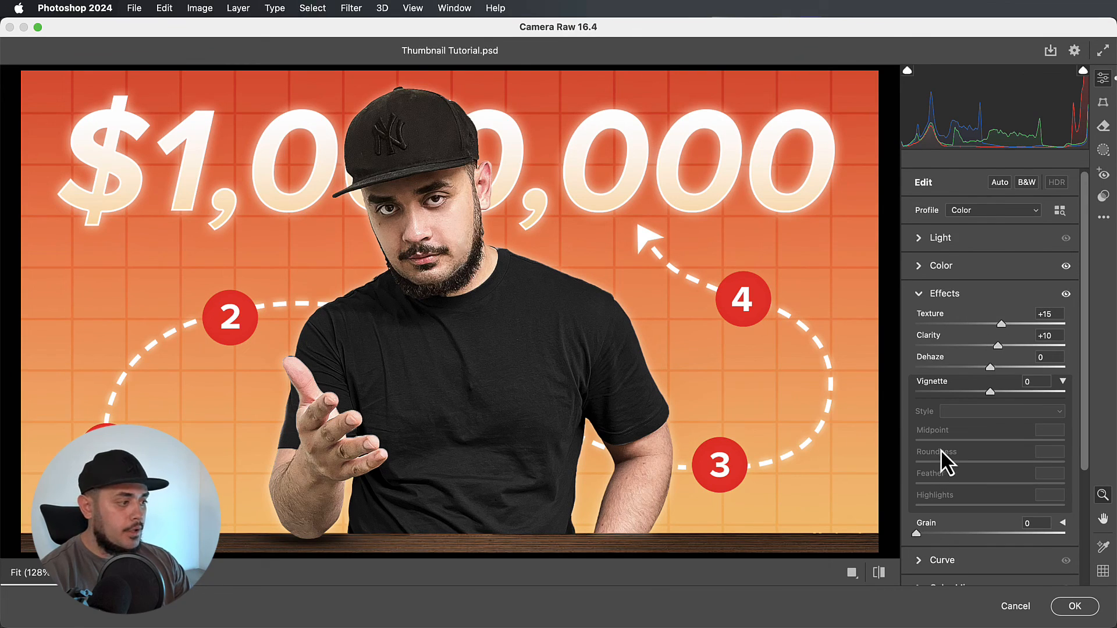
- Try a Vignette amount of -33 and undo it
scroll(943, 454, down, 2)
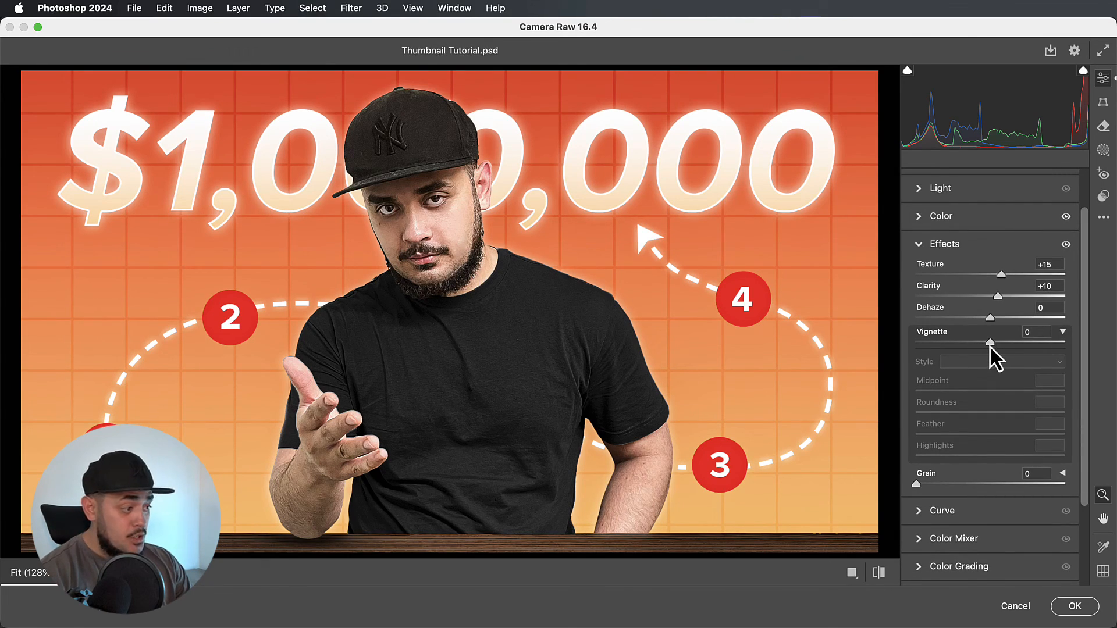
drag(989, 341, 965, 342)
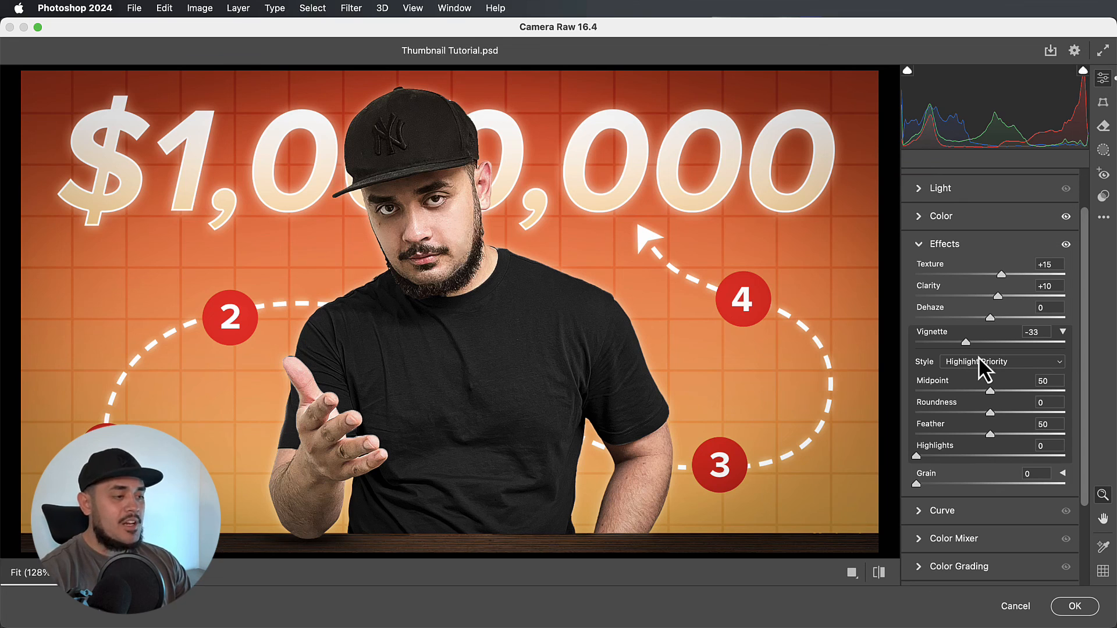
key(super+z)
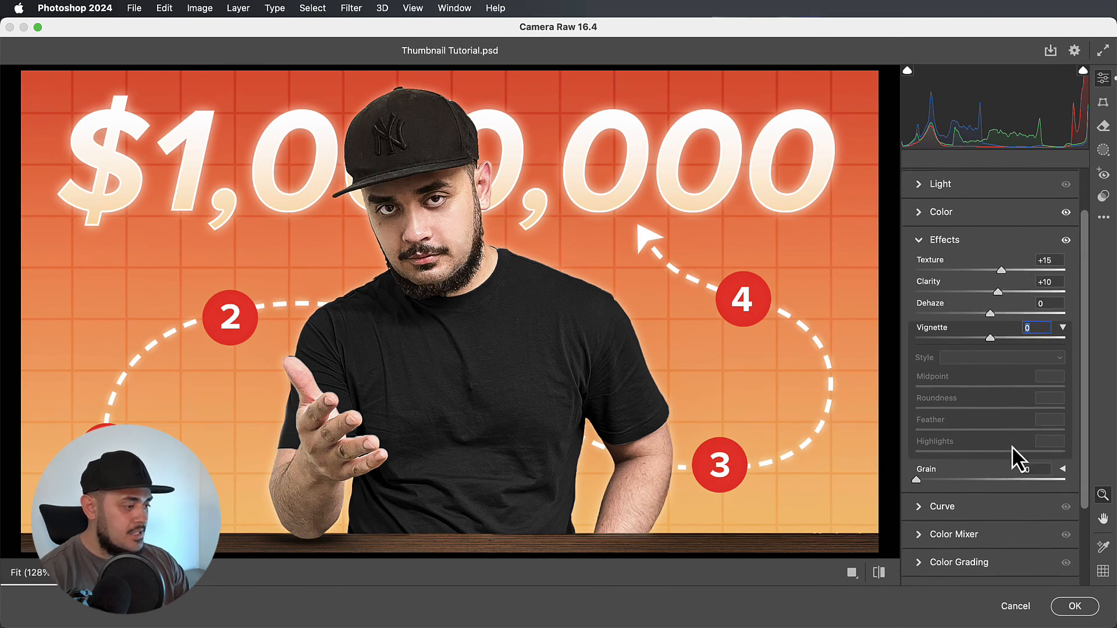
- Add film grain to the image with a Grain amount of 12
scroll(977, 451, down, 2)
drag(917, 441, 935, 440)
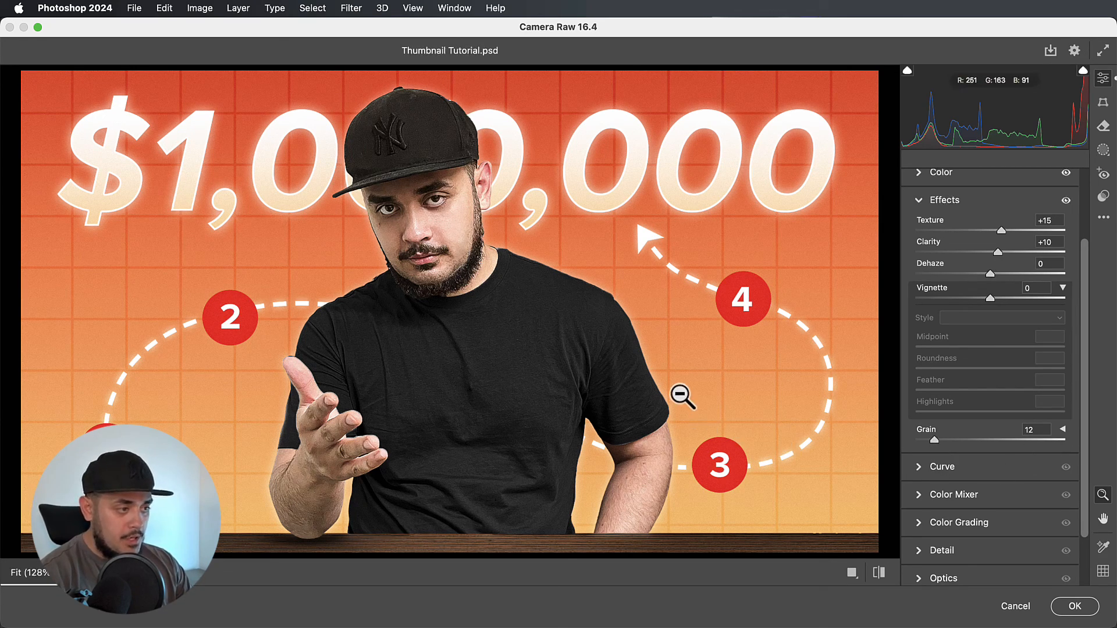
scroll(682, 395, up, 1)
scroll(683, 397, down, 1)
scroll(931, 501, down, 1)
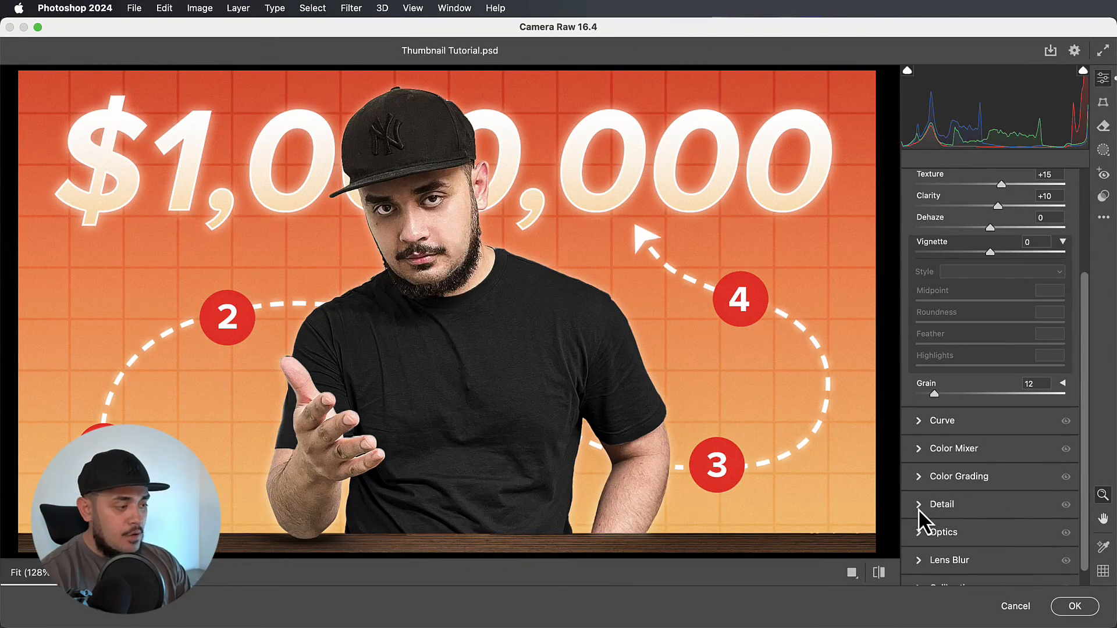
- Set Sharpening to 25 in the Detail adjustments
click(918, 507)
drag(921, 444, 941, 438)
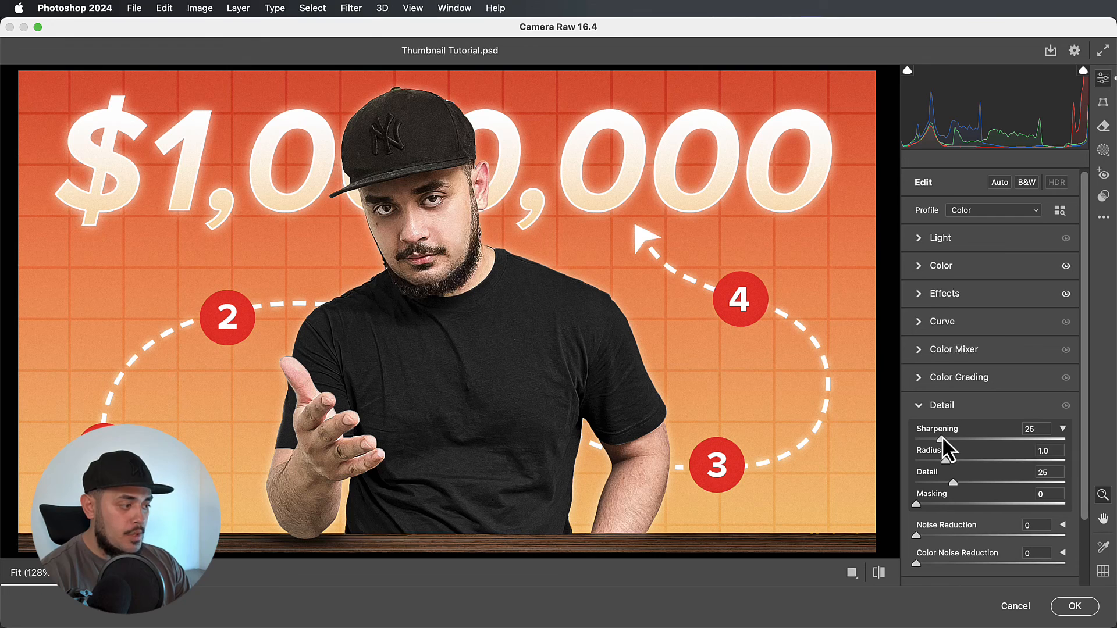
scroll(749, 435, up, 1)
scroll(749, 436, down, 1)
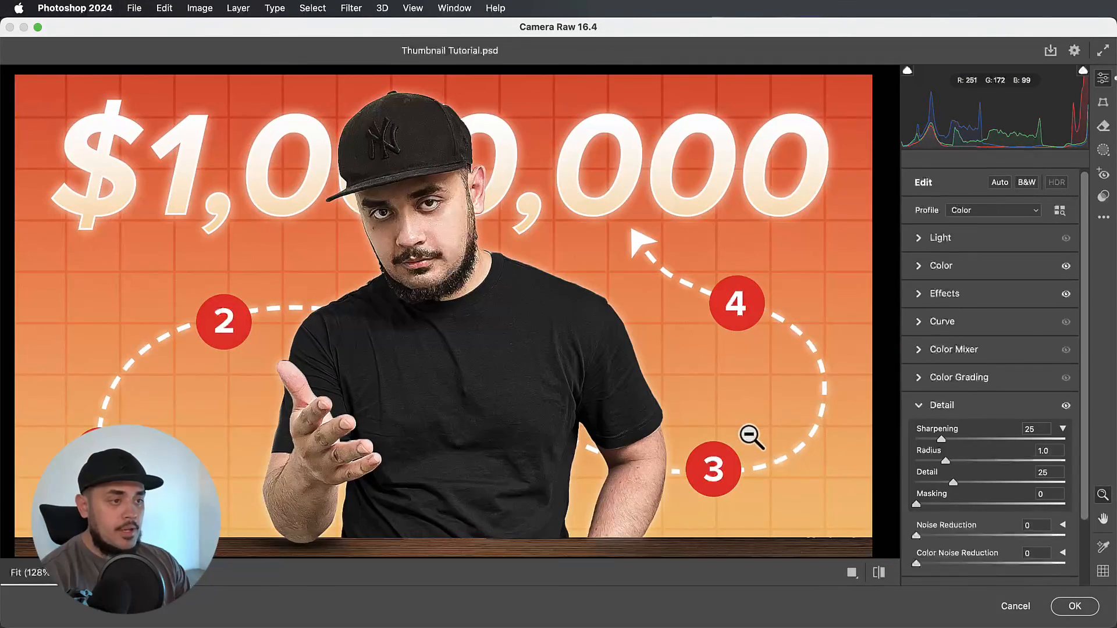
- Set the Red Primary hue to -3 in Calibration and apply the Camera Raw adjustments
scroll(1006, 543, down, 3)
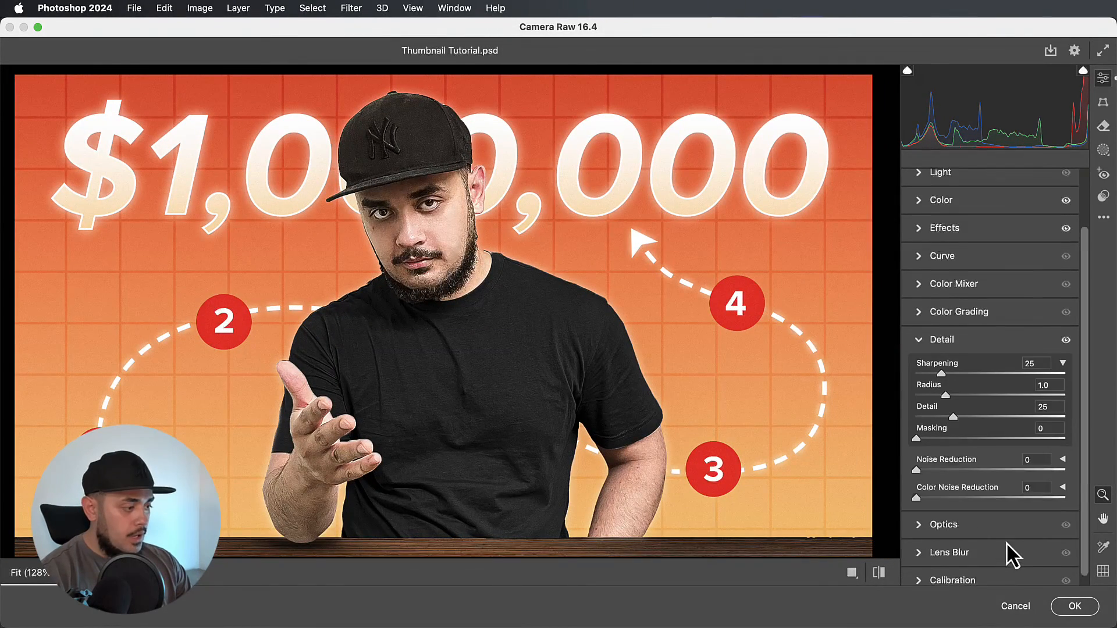
click(920, 574)
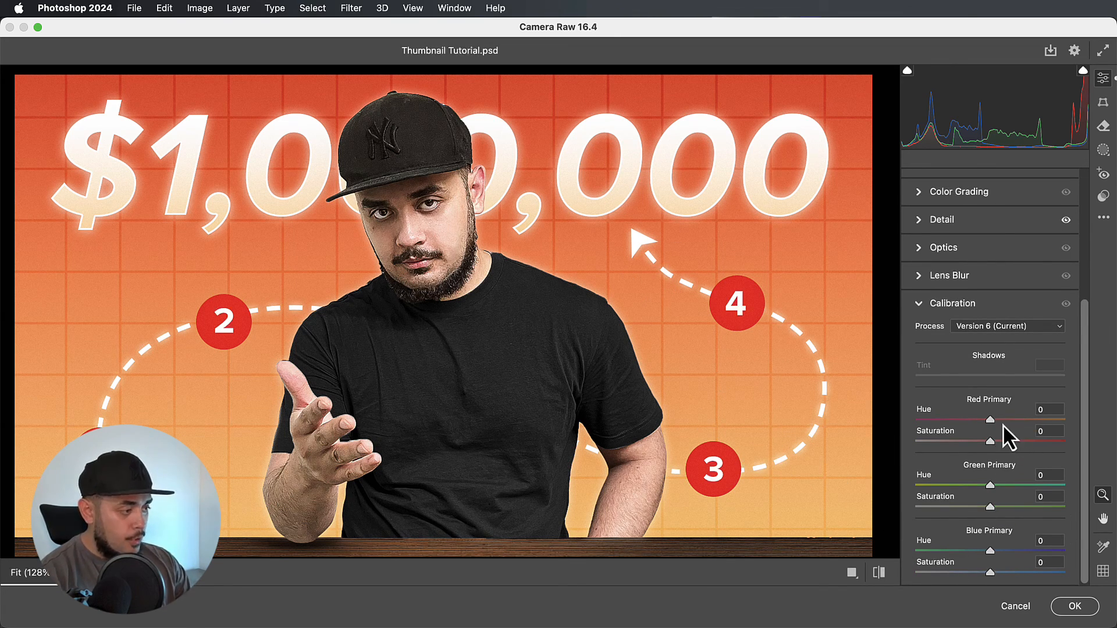
scroll(1010, 438, up, 1)
scroll(1010, 437, down, 1)
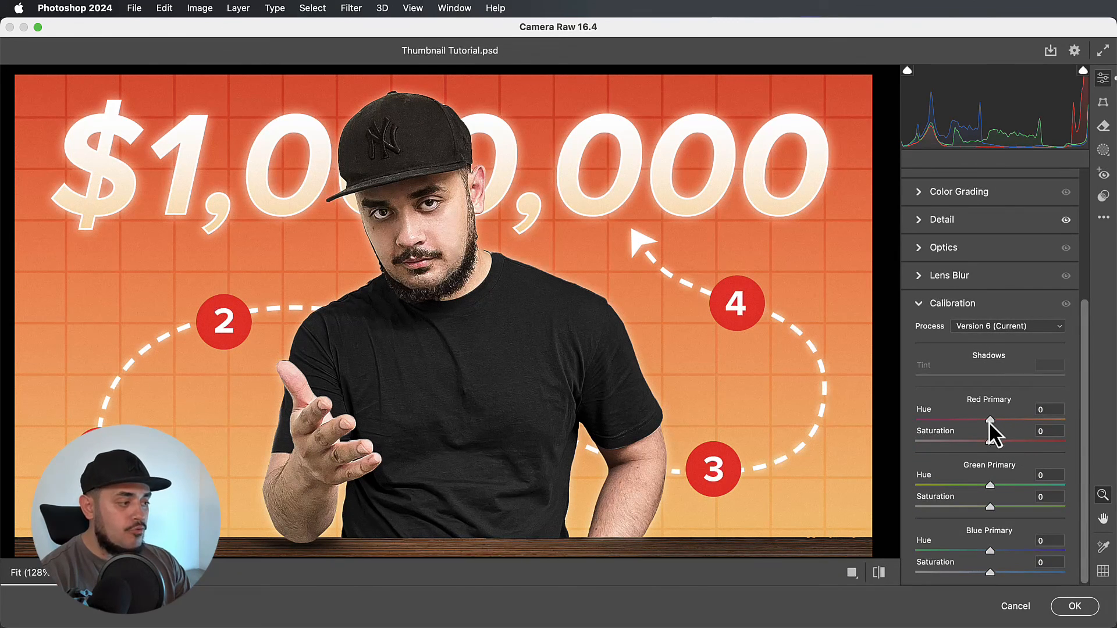
mouse_move(989, 421)
mouse_down()
mouse_move(978, 422)
mouse_move(1004, 416)
mouse_move(987, 420)
mouse_up()
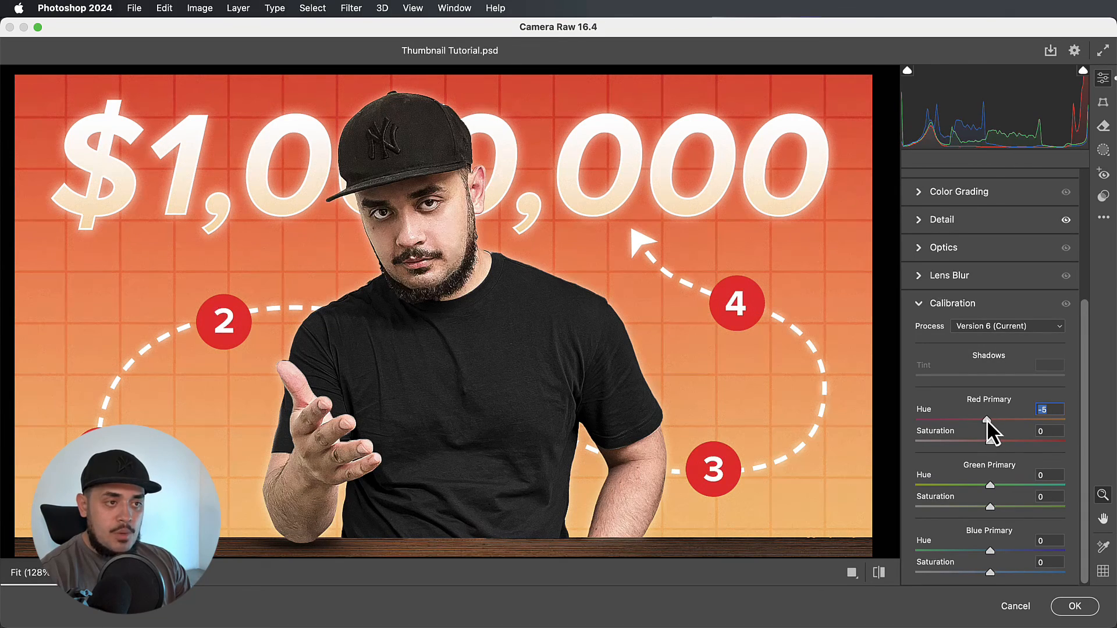
double_click(987, 420)
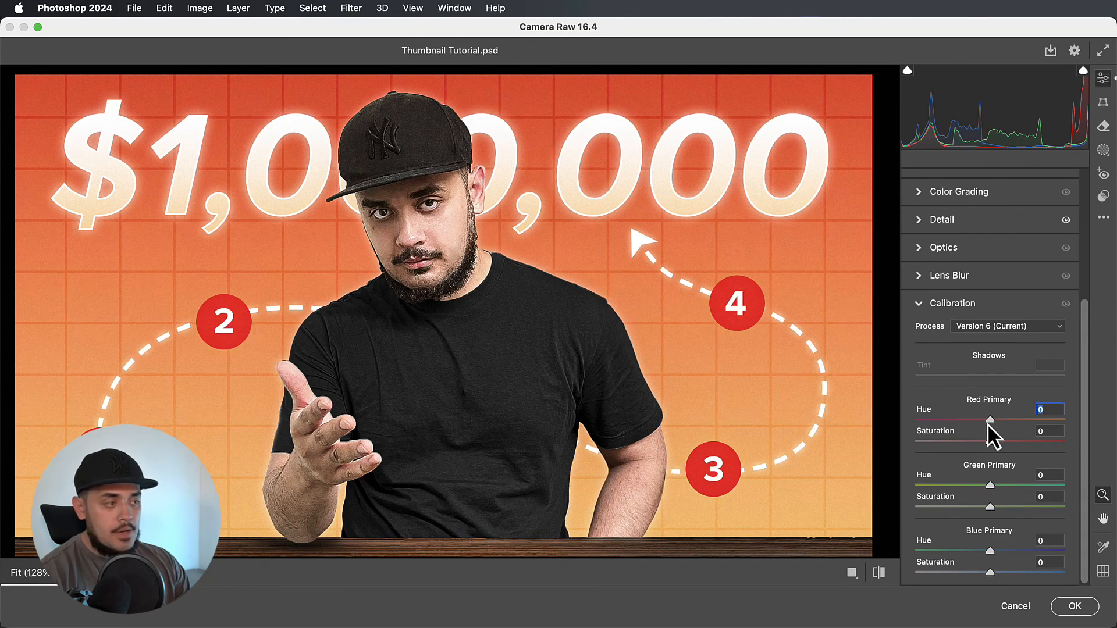
drag(991, 422, 988, 424)
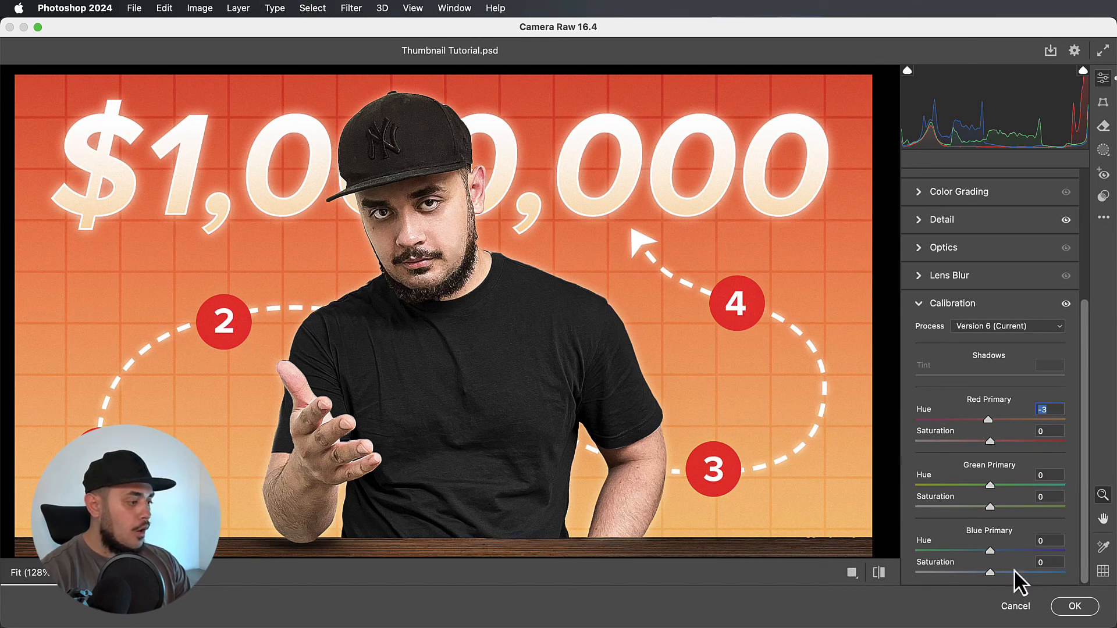
click(1073, 607)
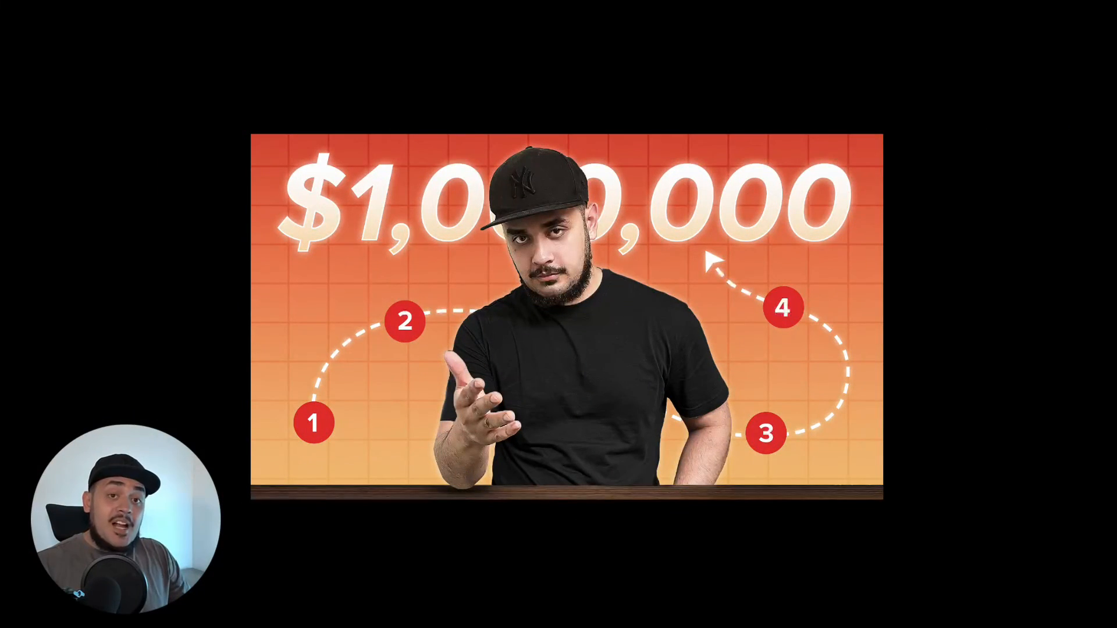